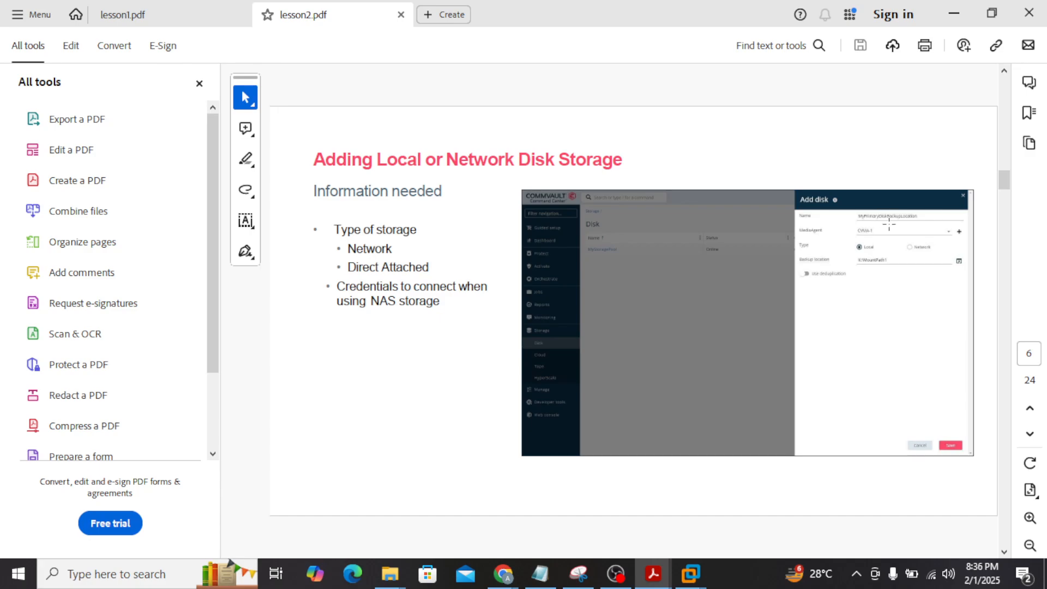
Close the tools panel, page to the File System Agent slide on page 8, and minimize Acrobat
left_click(199, 83)
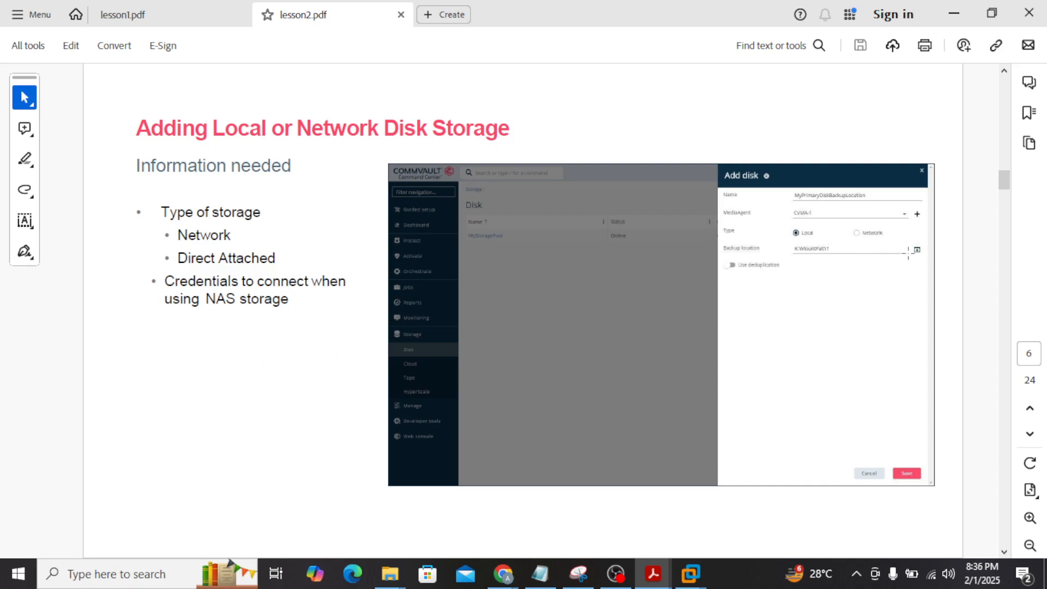
double_click(207, 299)
left_click(205, 282)
scroll(415, 377, "down", 1)
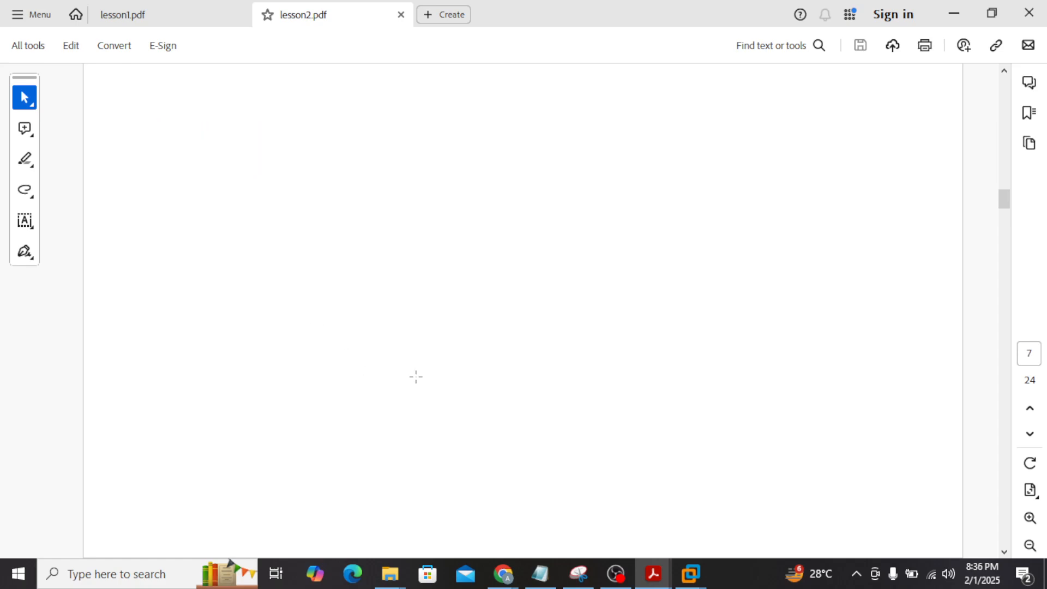
scroll(415, 377, "up", 1)
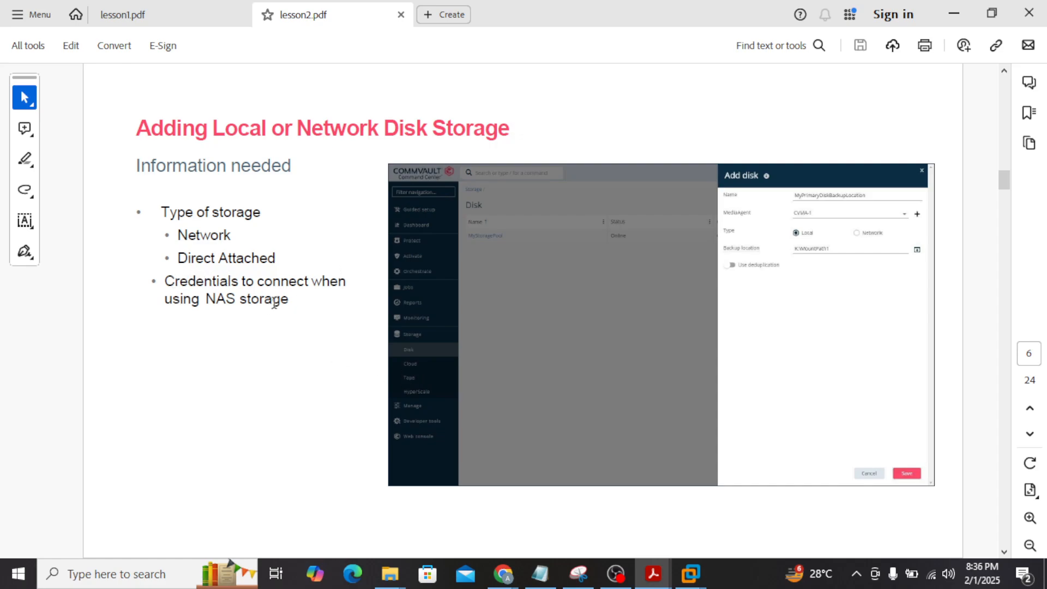
scroll(315, 385, "down", 1)
scroll(314, 380, "down", 1)
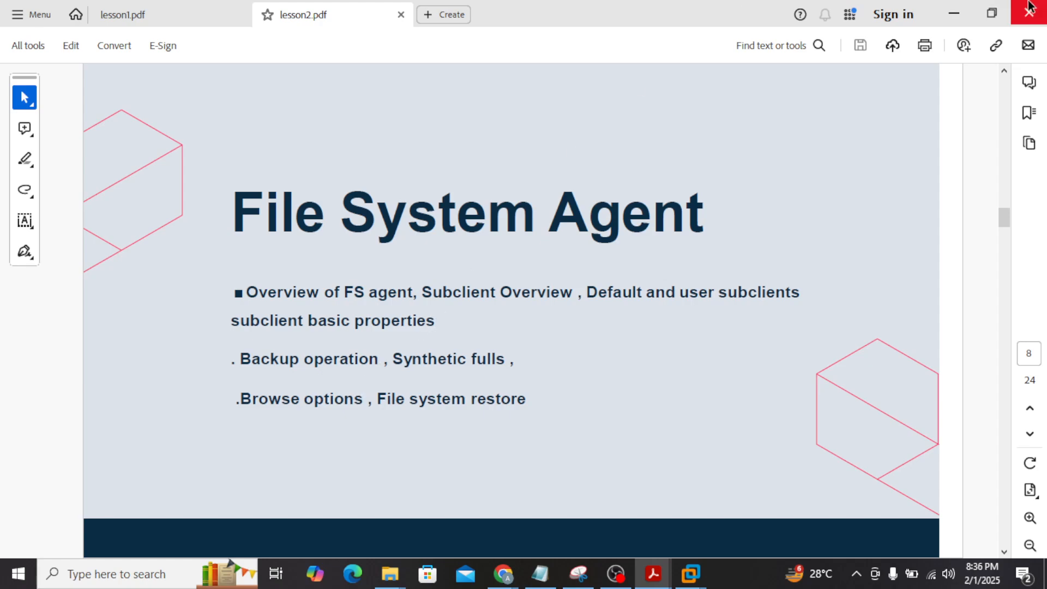
left_click(953, 14)
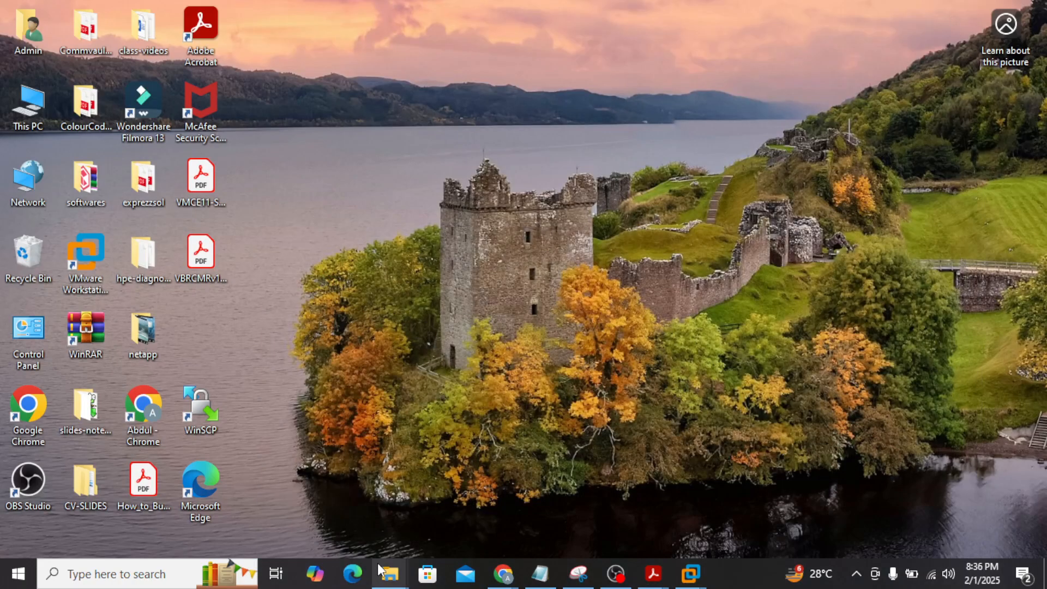
Browse class-videos > Lab-videos > new > cv-training-vids and play 13.disk-storage-plans-in-Commandcenter
mouse_move(396, 575)
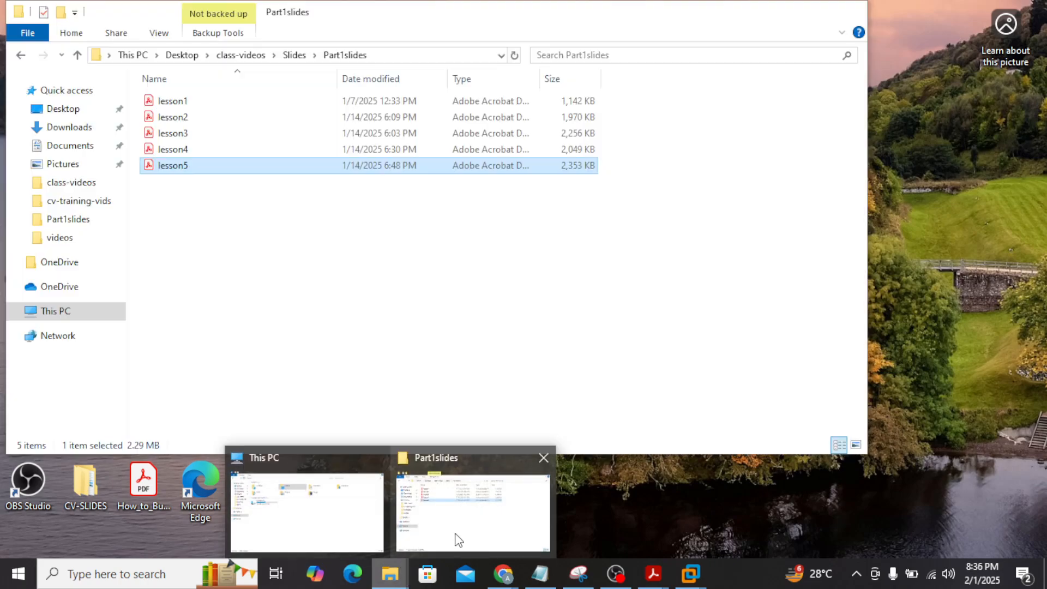
left_click(456, 539)
left_click(240, 55)
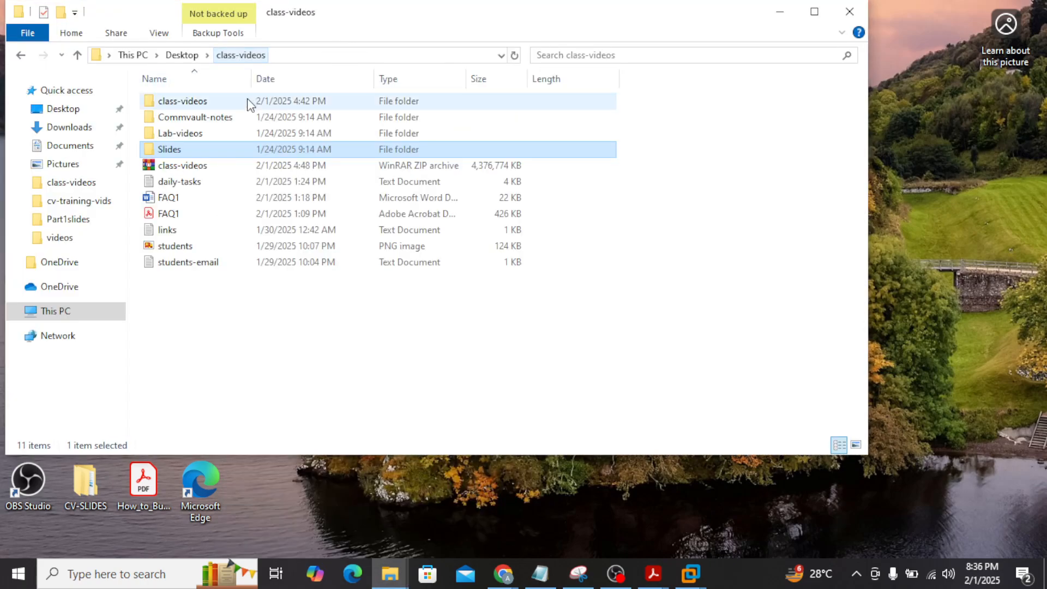
double_click(205, 102)
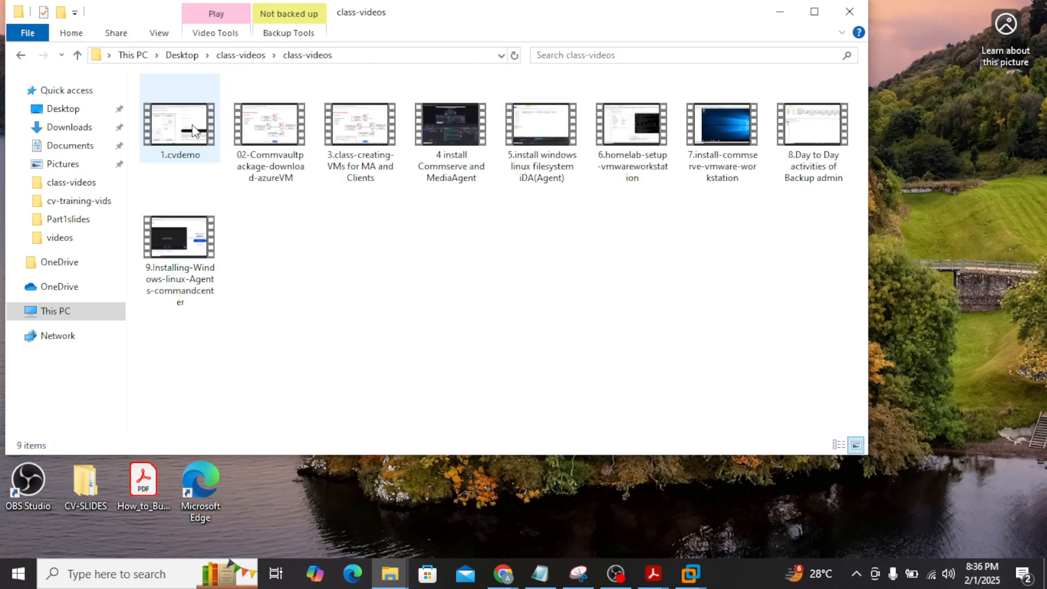
left_click(244, 55)
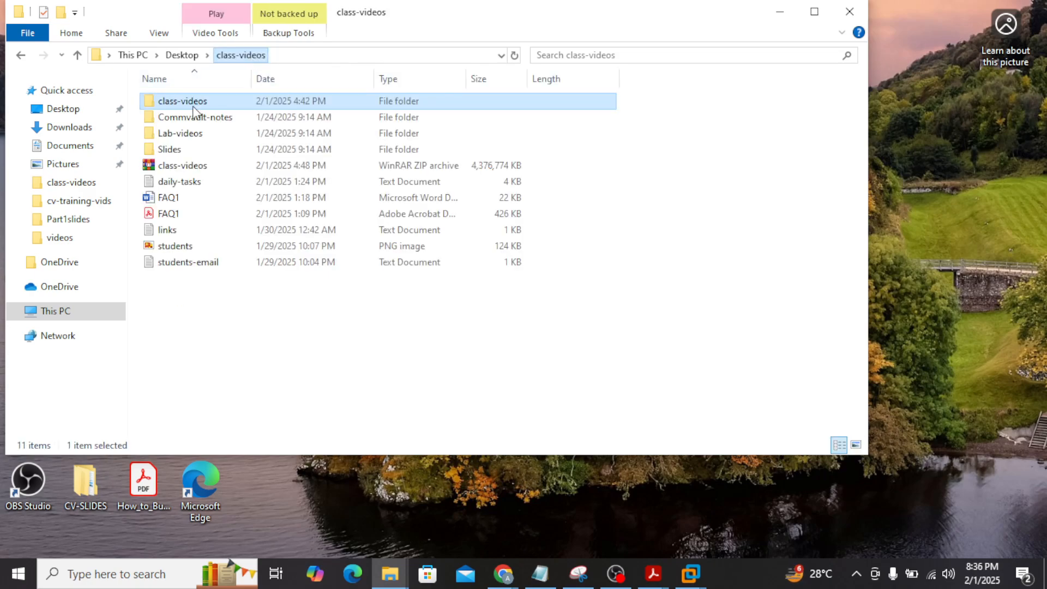
double_click(201, 134)
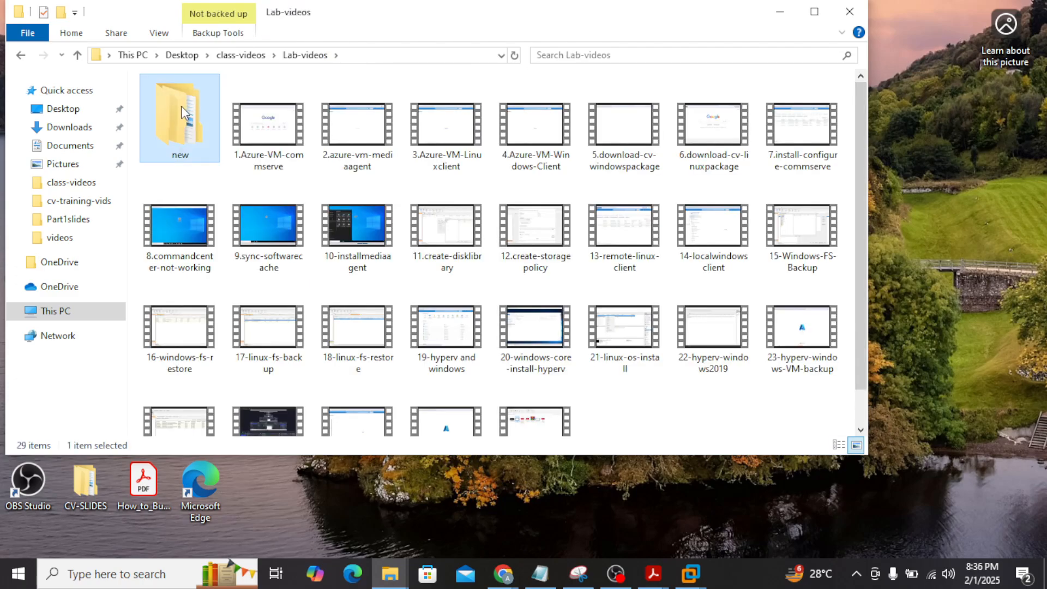
double_click(181, 106)
double_click(201, 103)
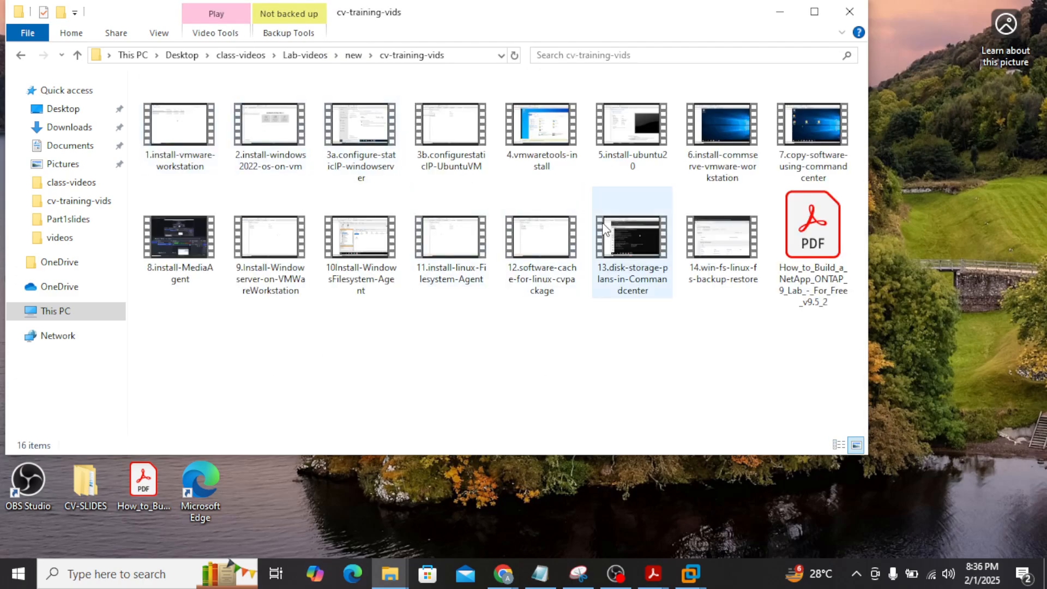
double_click(634, 234)
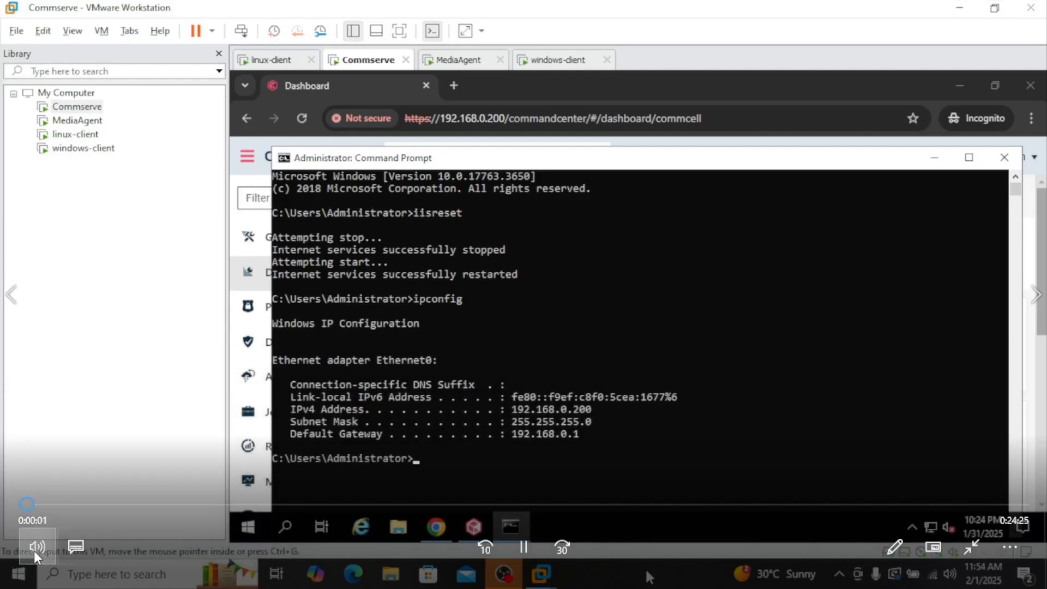
Mute the Media Player volume and let the lab video keep playing
left_click(34, 550)
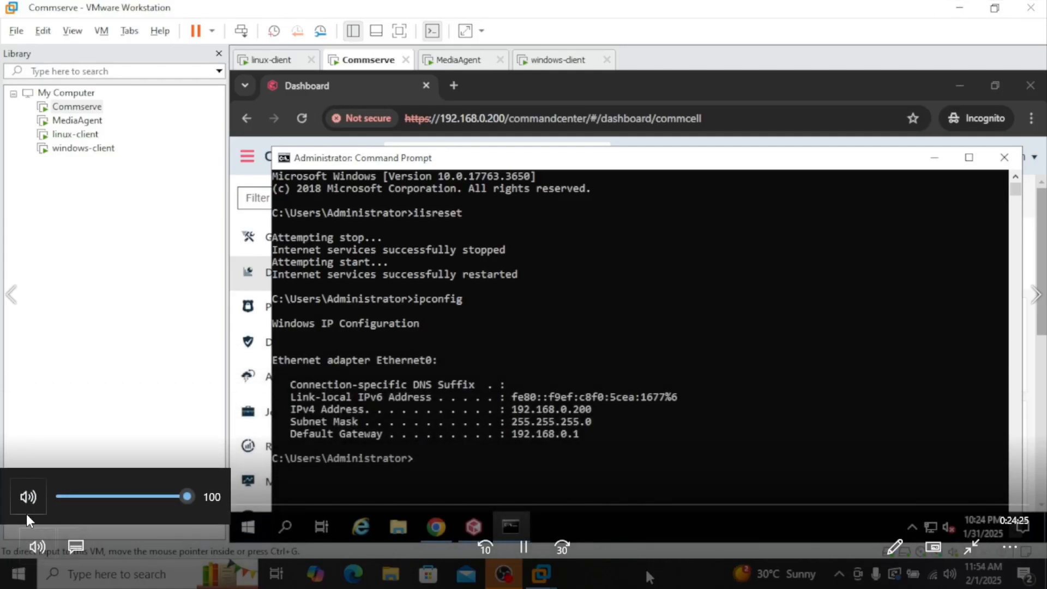
left_click(27, 497)
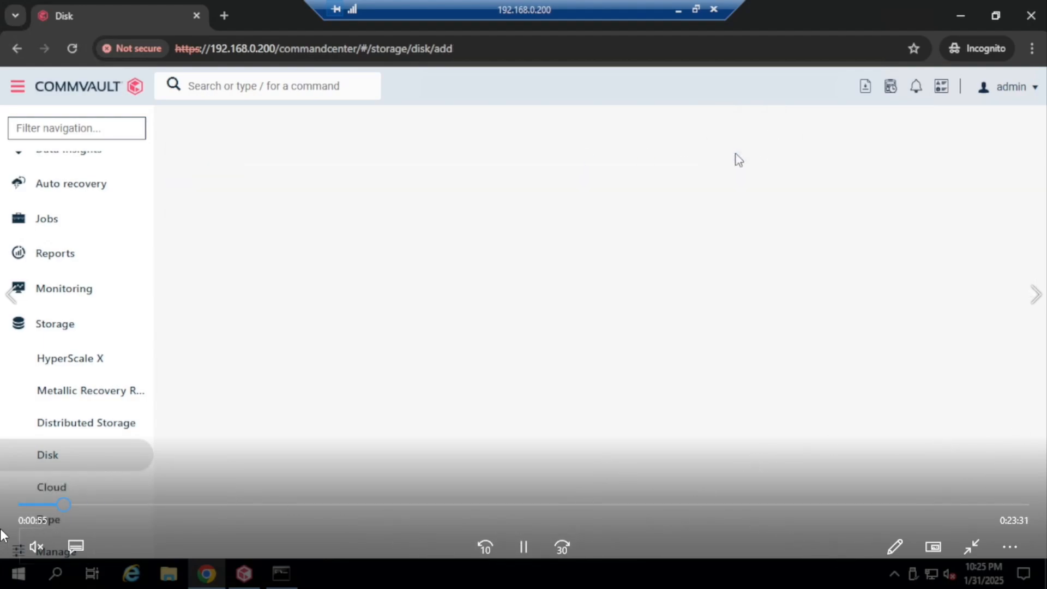
Rewind to 0:00:19, enter the RDP password, accept the certificate, and reveal the Command Center dashboard
left_click(37, 504)
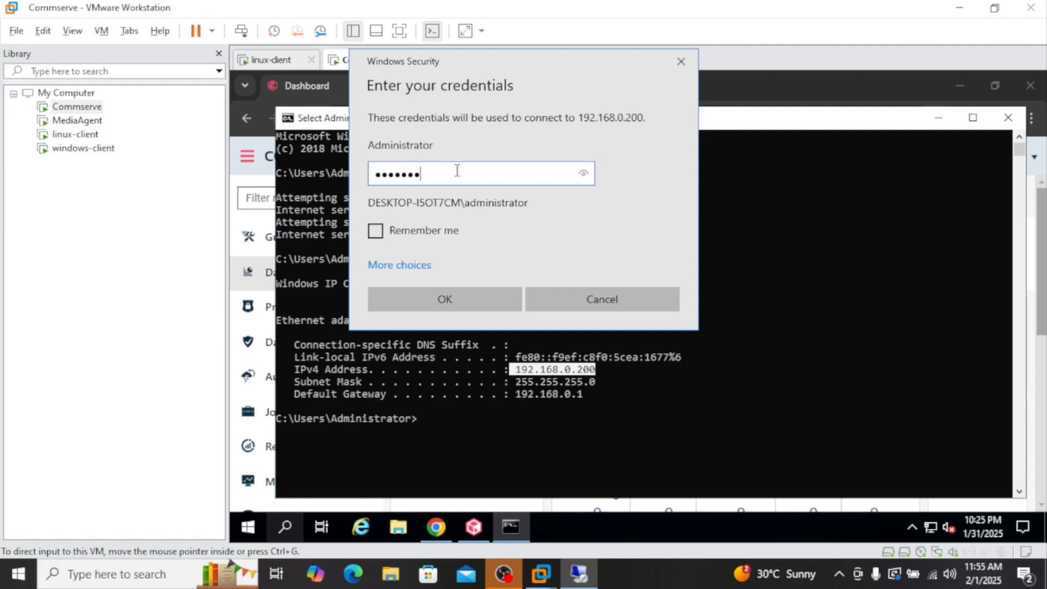
type("•••••••")
key("Return")
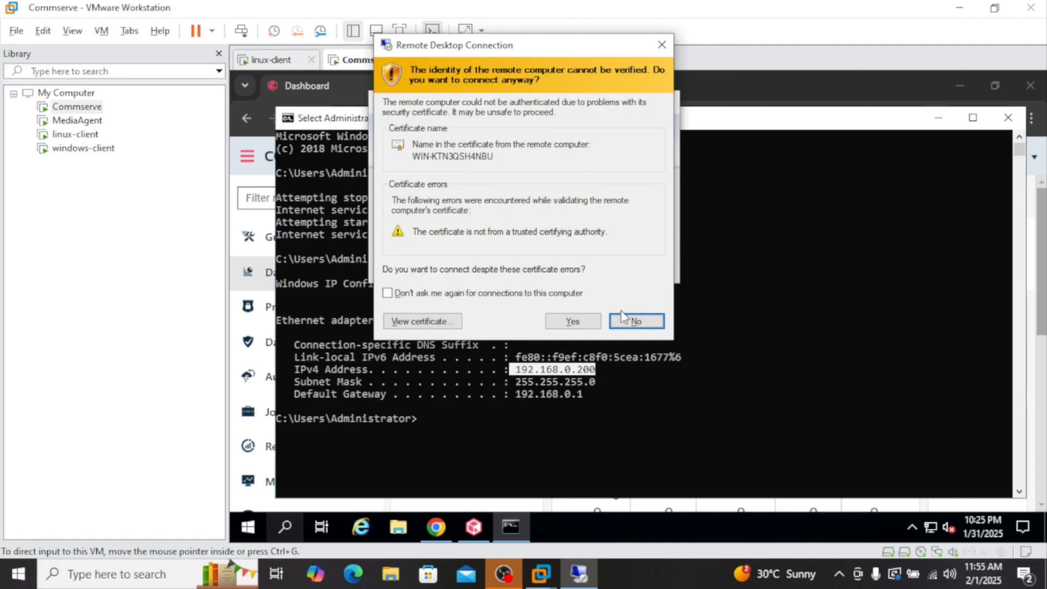
left_click(572, 322)
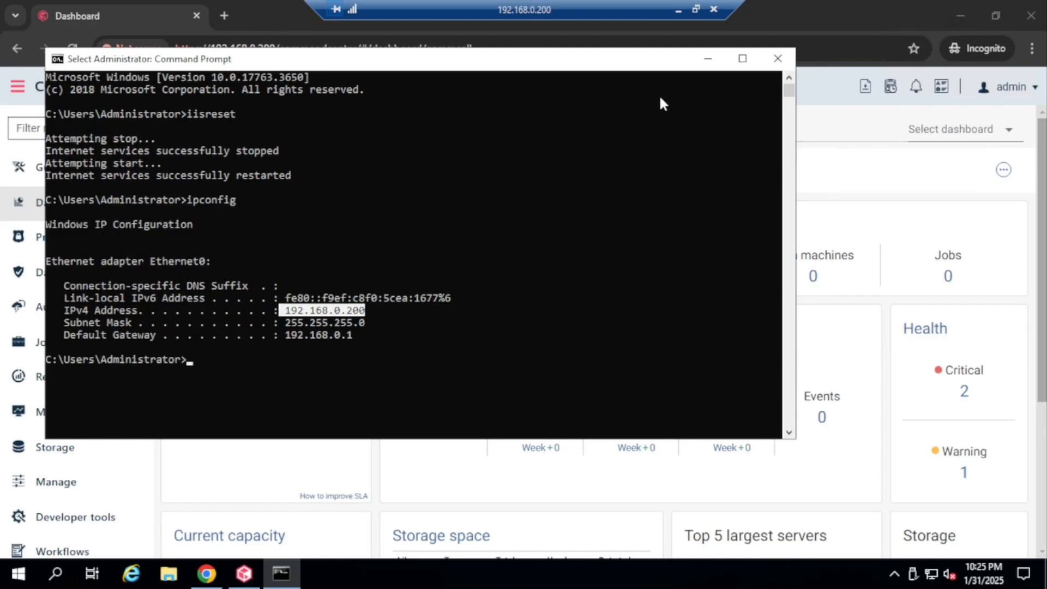
left_click(707, 59)
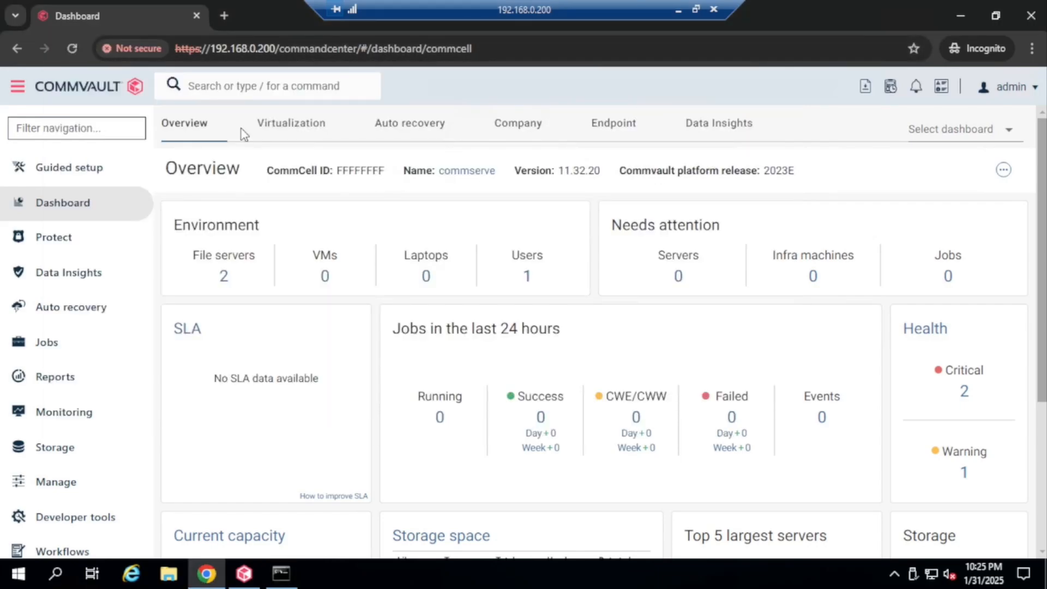
Open Storage > Disk to list the Disk Storage library at 30 GB capacity
left_click_drag(238, 49, 252, 49)
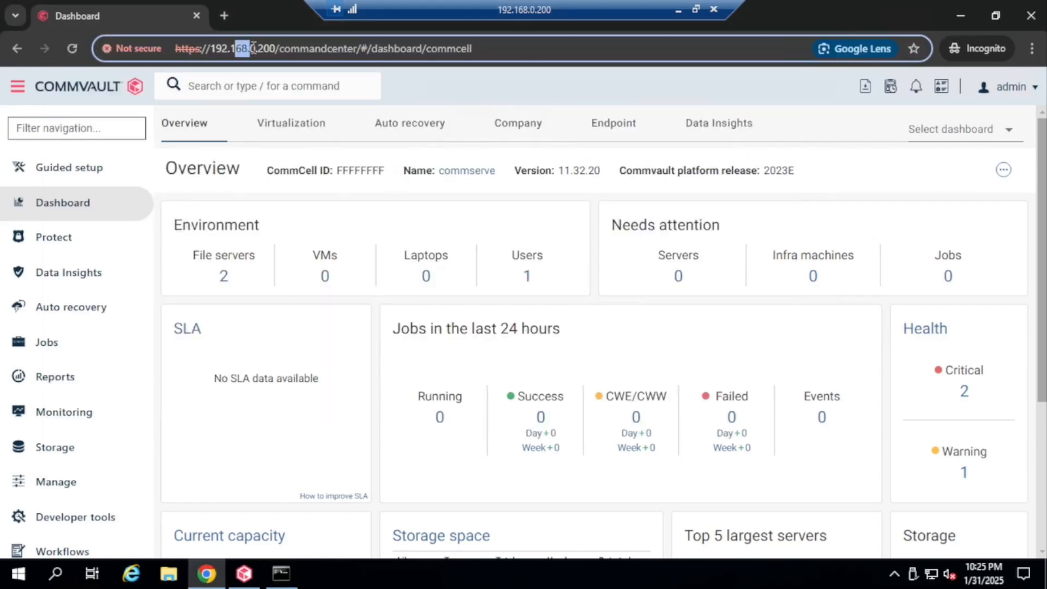
left_click(49, 456)
scroll(104, 415, "down", 2)
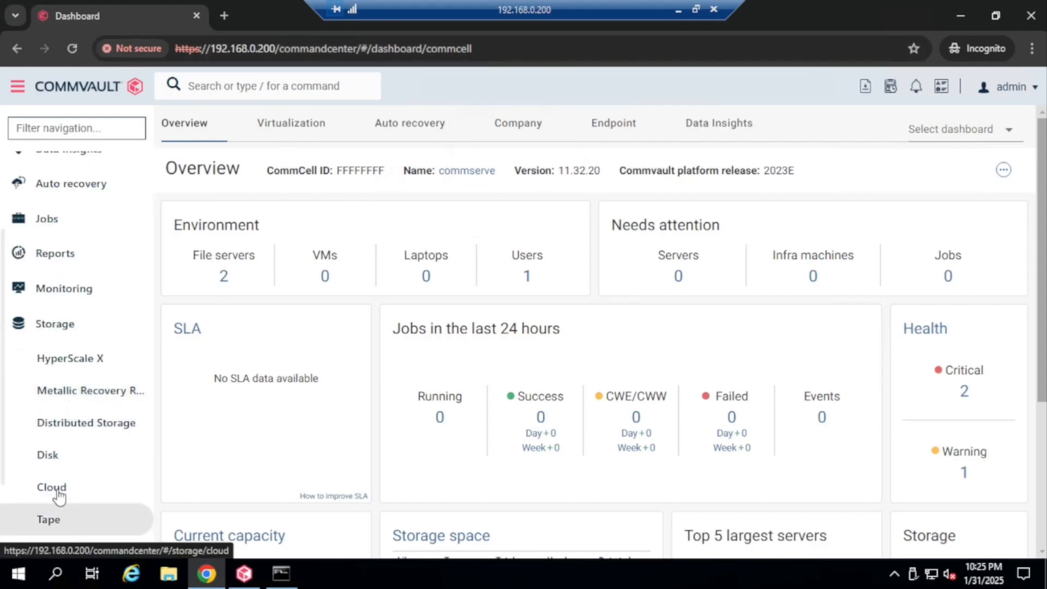
left_click(59, 463)
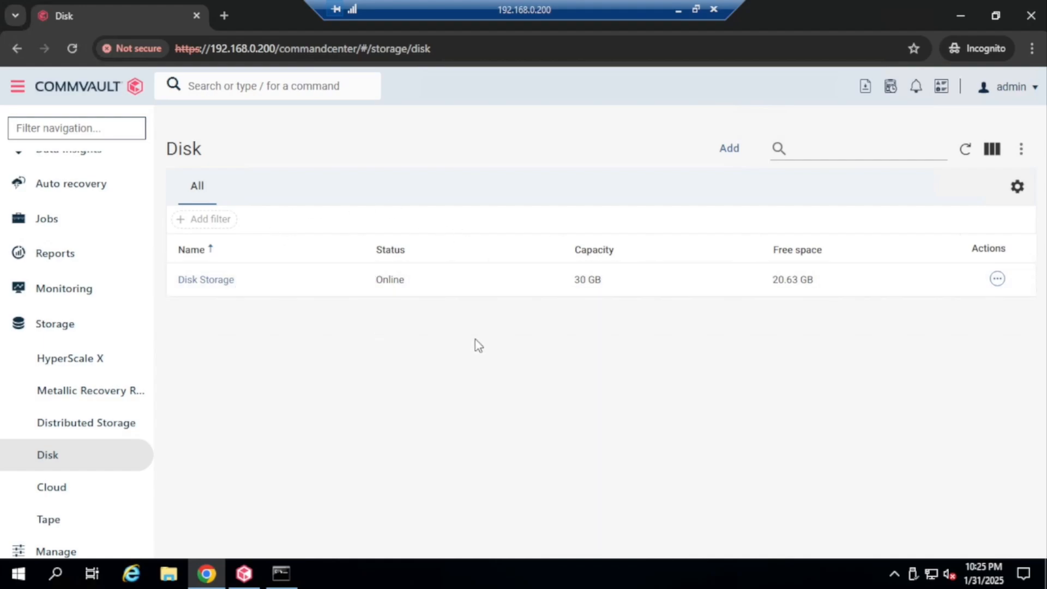
Create disk storage Disk-library-1 with deduplication off and open the Add backup location form
left_click(733, 154)
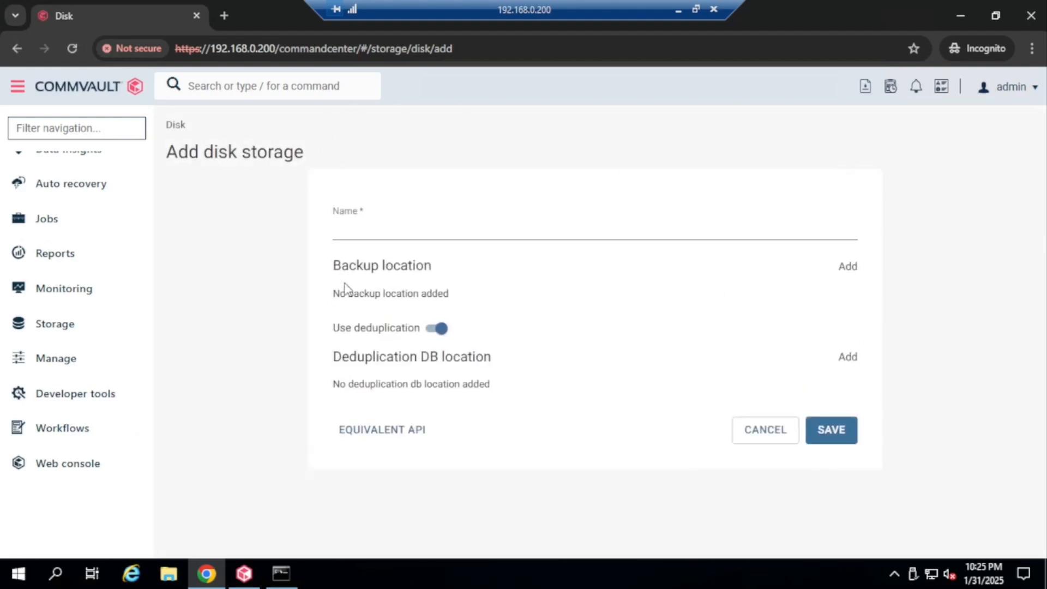
left_click(429, 231)
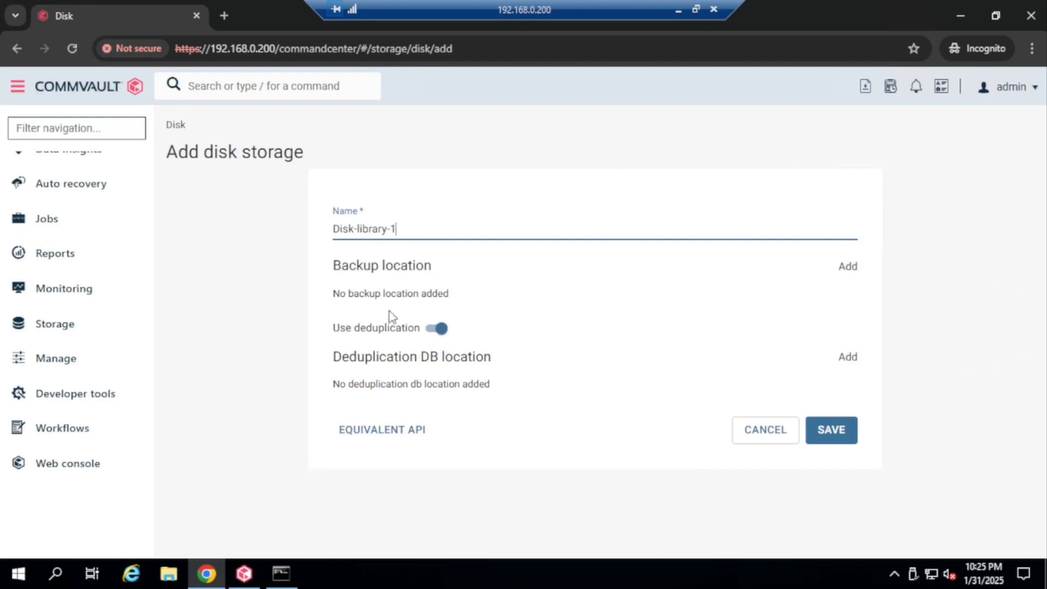
left_click(433, 329)
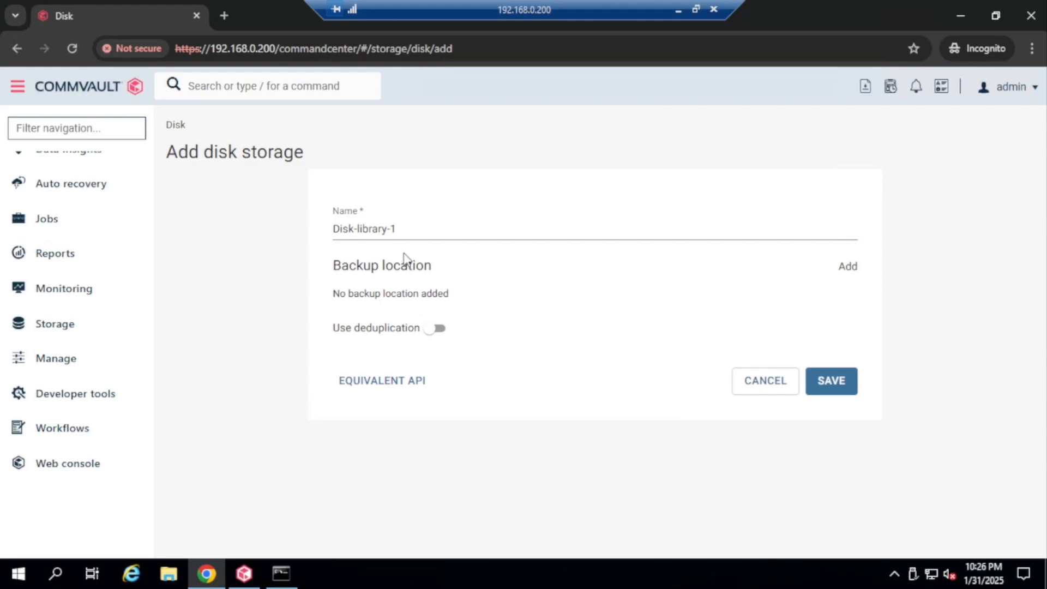
left_click(849, 271)
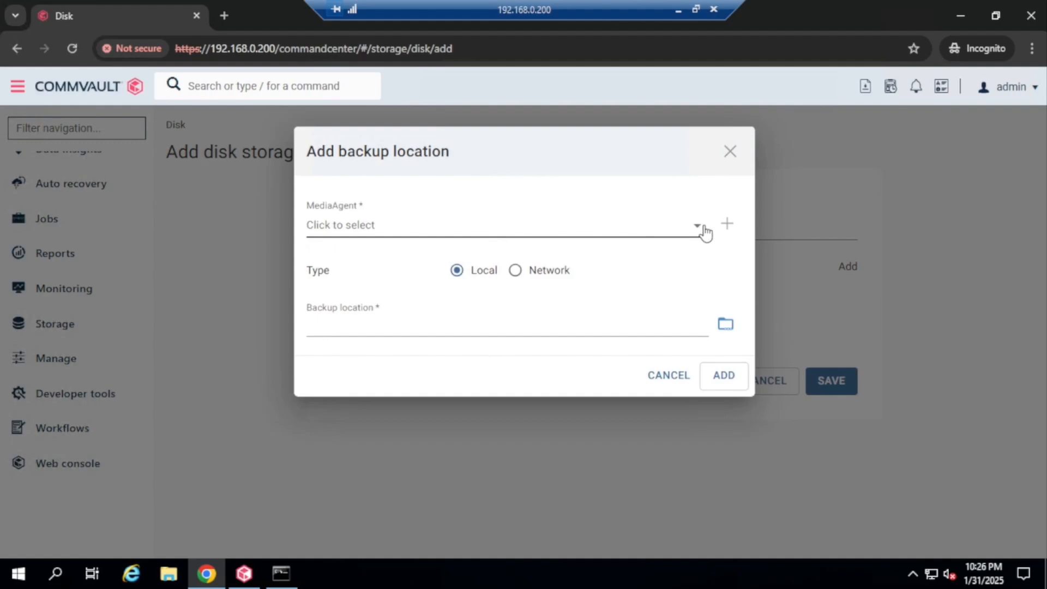
Inspect the MediaAgent dropdown entries commserve and win-i339lbbtg0o while the recording is paused
left_click(701, 231)
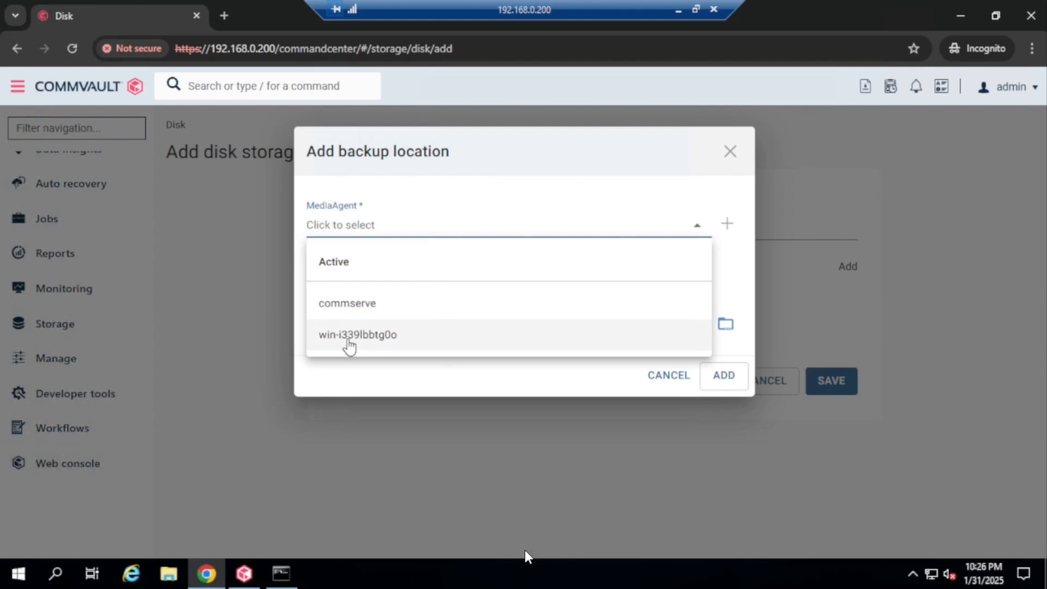
left_click(526, 548)
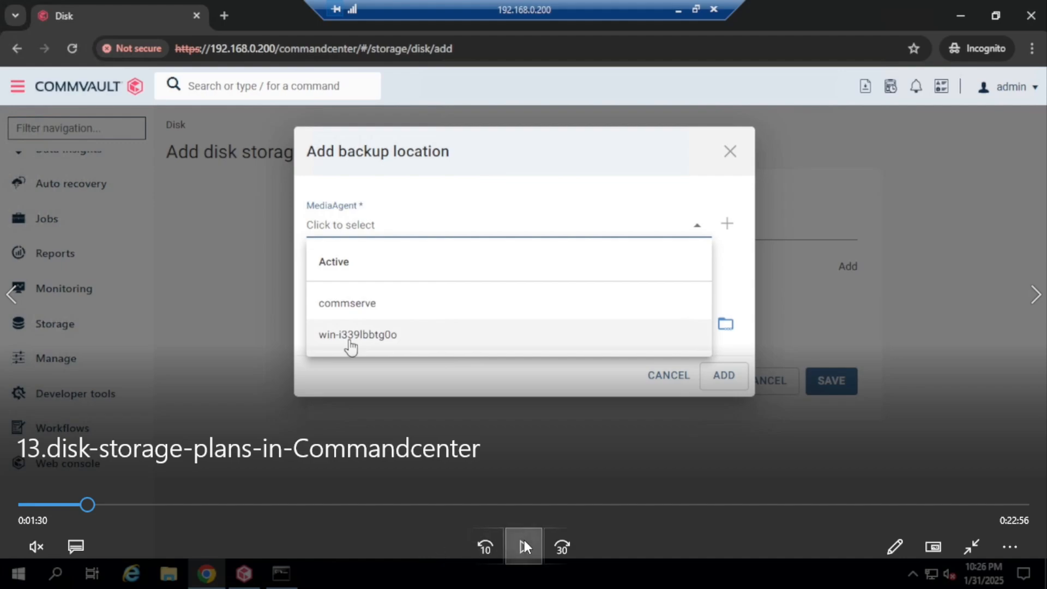
left_click(523, 542)
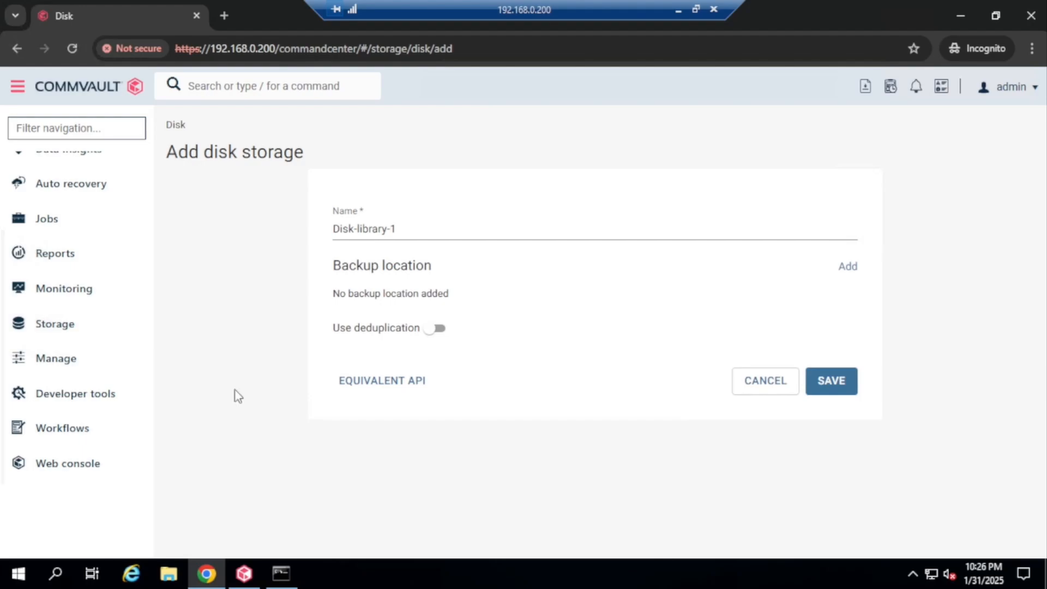
Open Manage > Servers and set the Type filter to All
left_click(20, 364)
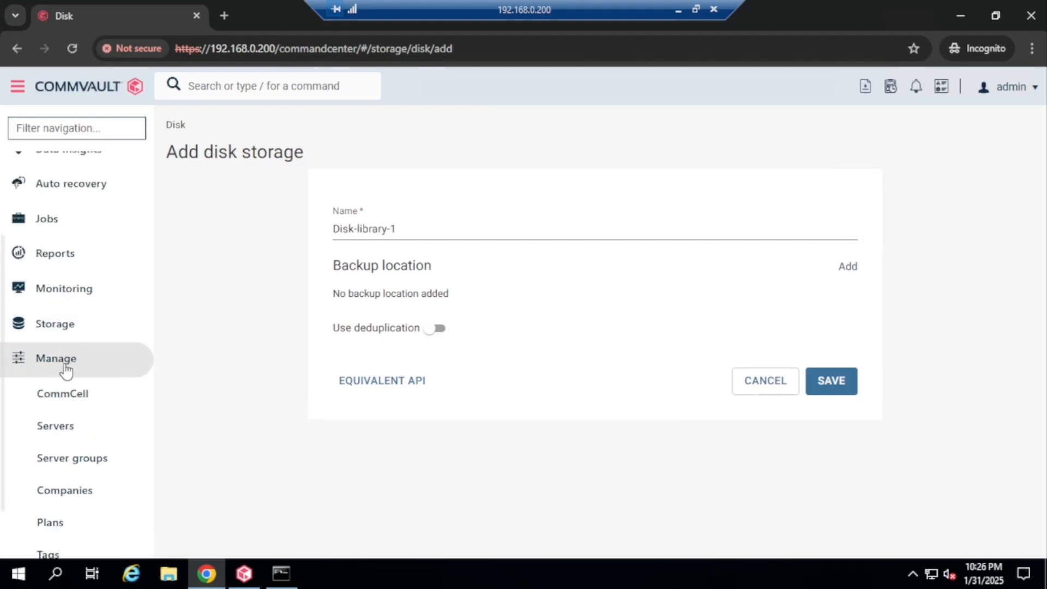
left_click(49, 436)
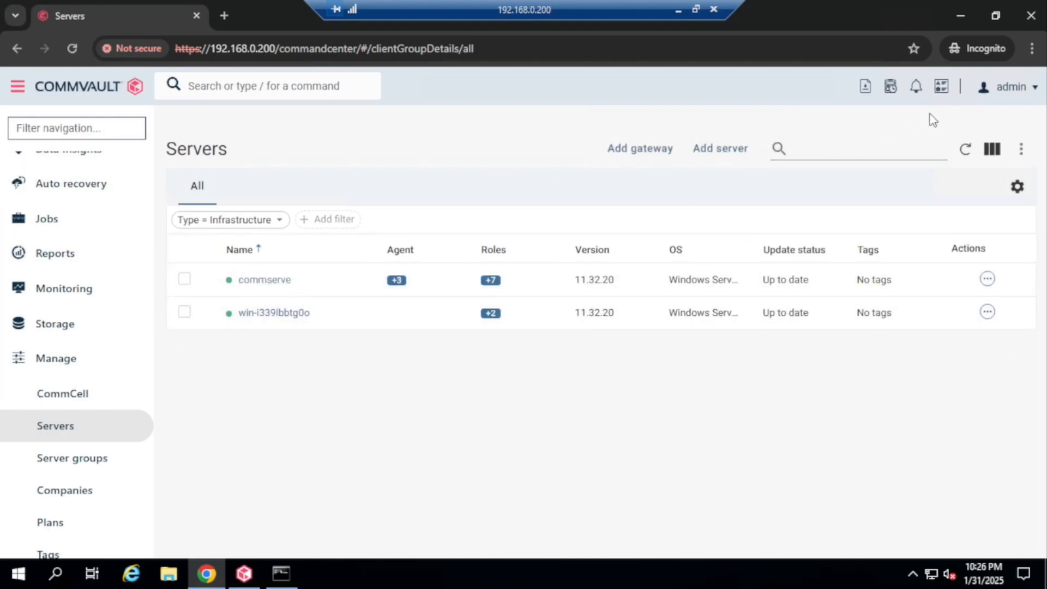
left_click(279, 220)
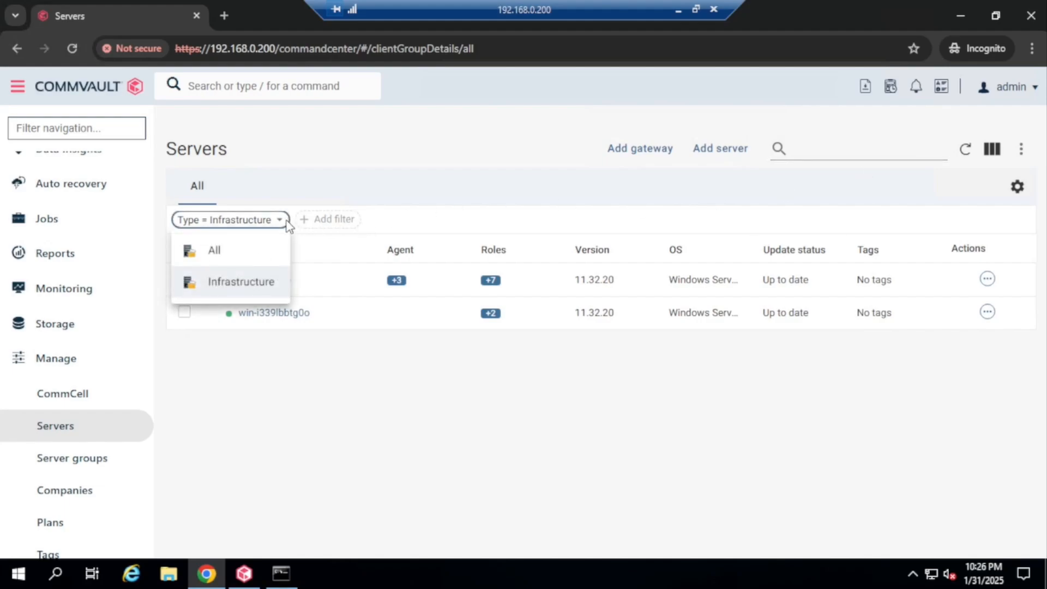
left_click(216, 253)
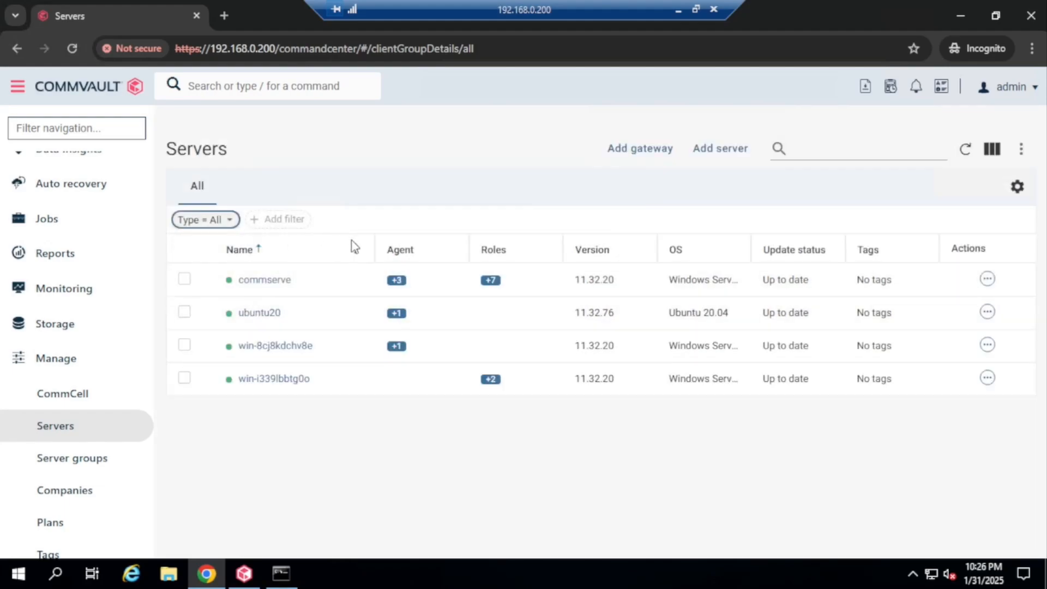
Review ubuntu20's details: host 192.168.0.105, version 11.32.76, readiness Ready
left_click(260, 313)
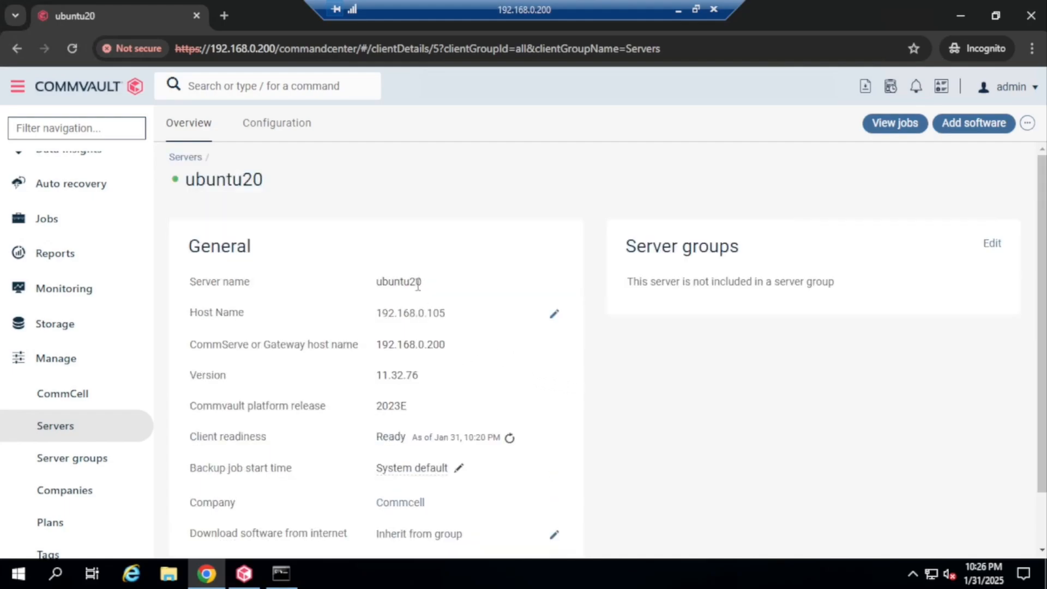
left_click_drag(376, 281, 424, 282)
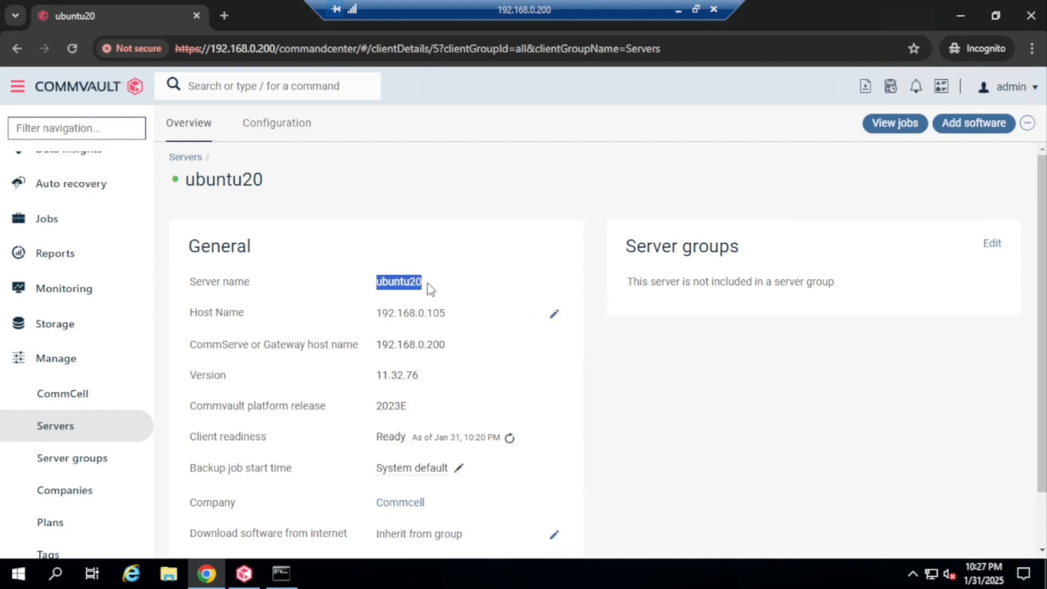
left_click_drag(195, 282, 251, 284)
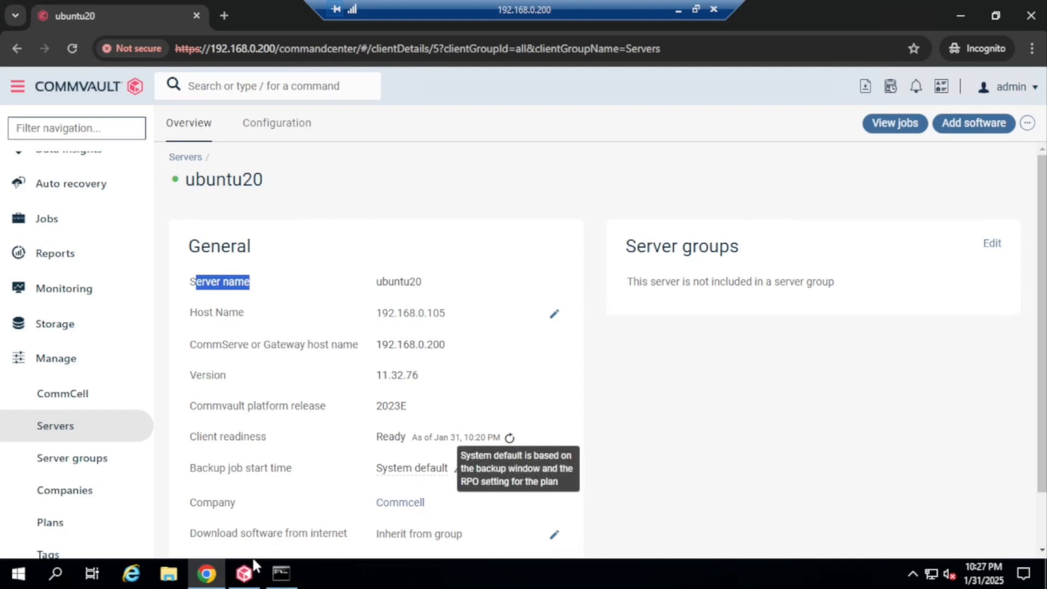
left_click(244, 573)
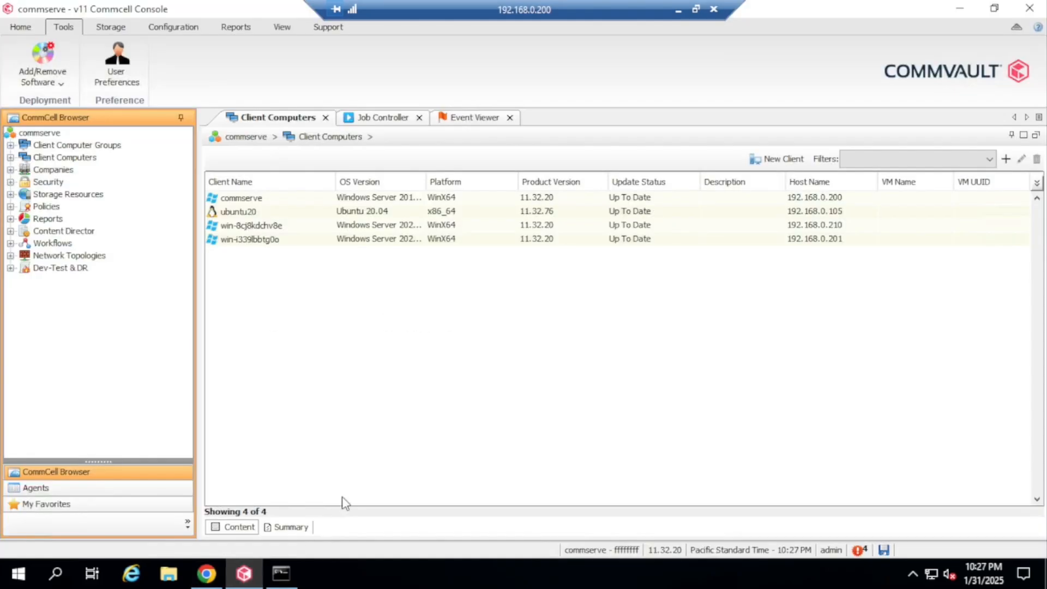
Open the ubuntu20 client's Properties and replace its name with linux-client
double_click(85, 158)
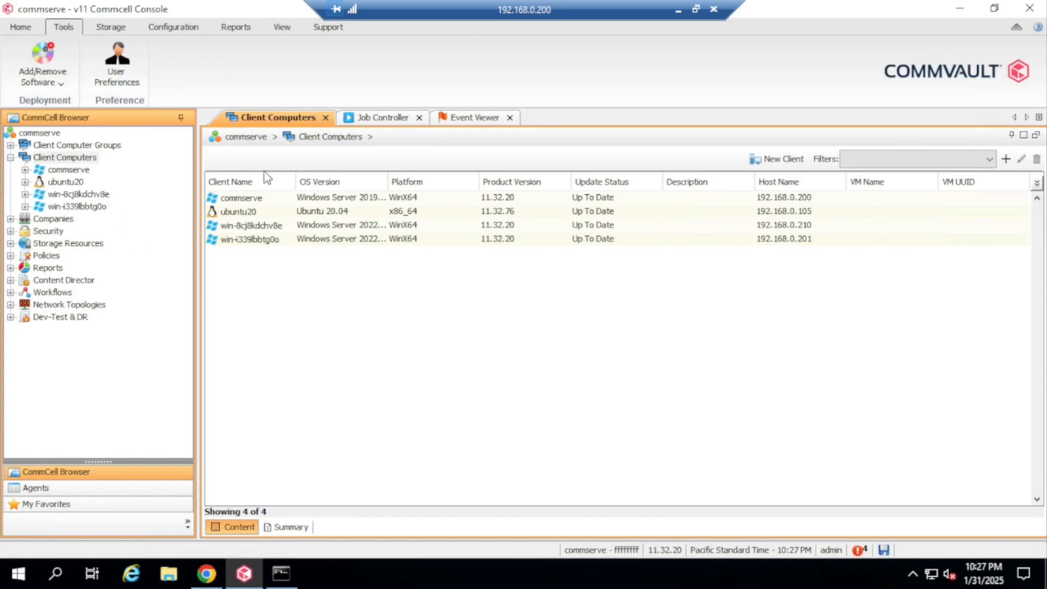
left_click(262, 216)
right_click(262, 214)
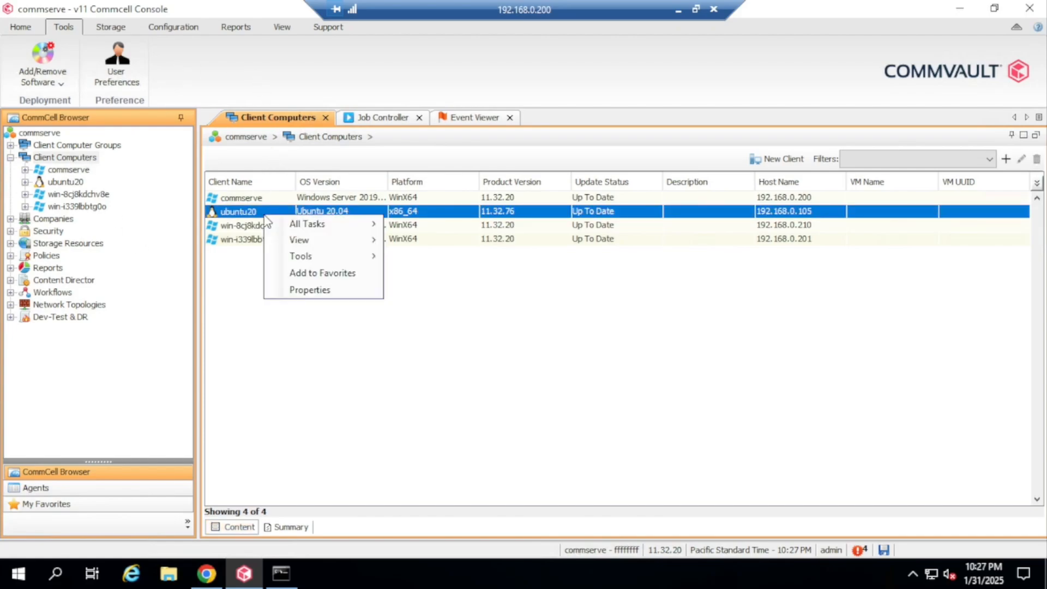
left_click(311, 289)
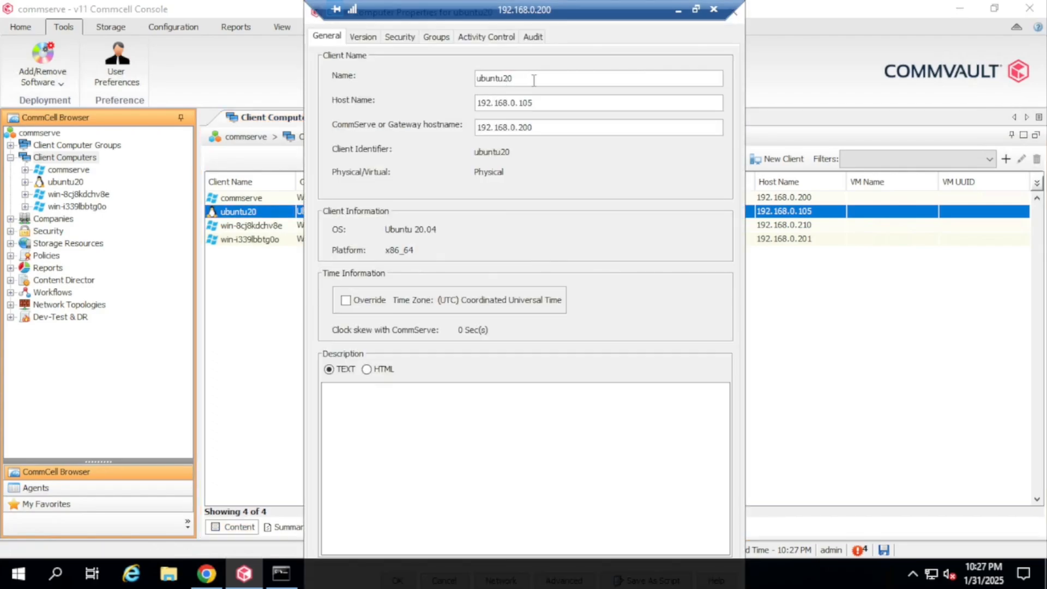
left_click_drag(526, 79, 440, 72)
type("linux-d")
type("ient")
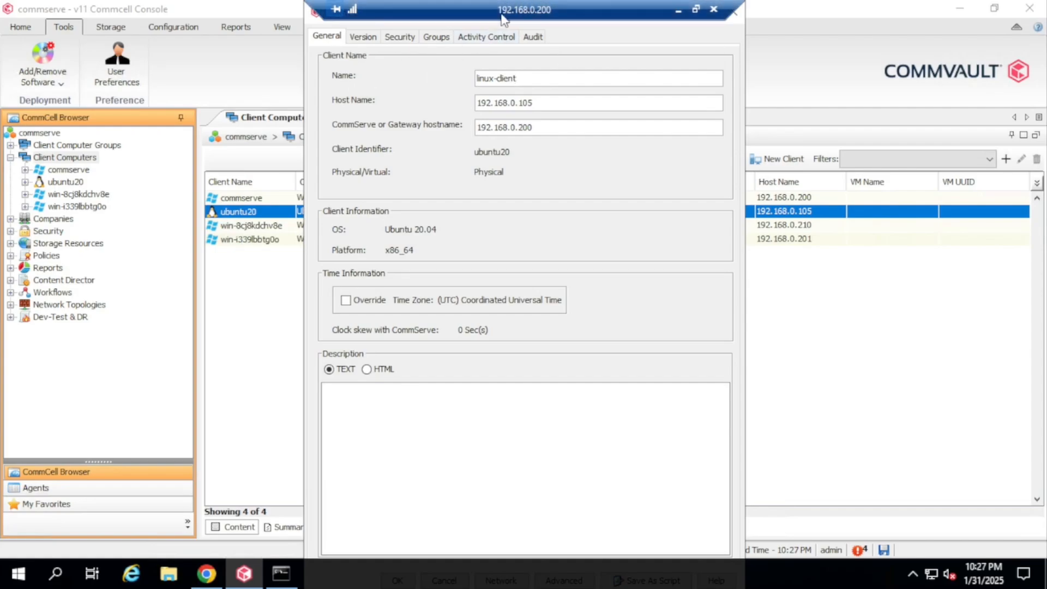
Resize the properties dialog and confirm the rename to linux-client
left_click_drag(485, 12, 612, 13)
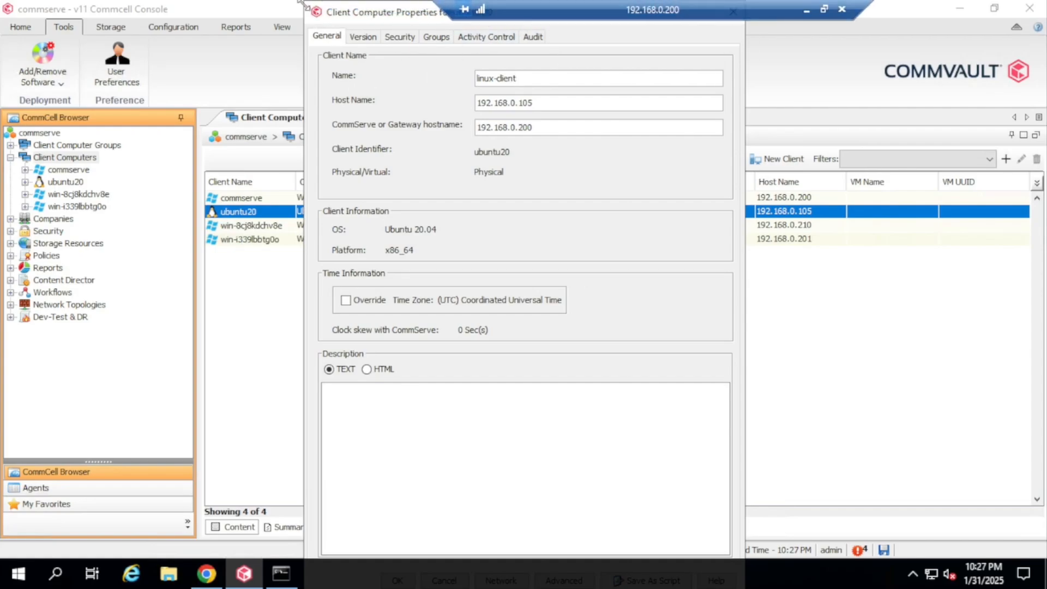
left_click_drag(303, 5, 290, 52)
left_click_drag(489, 69, 487, 59)
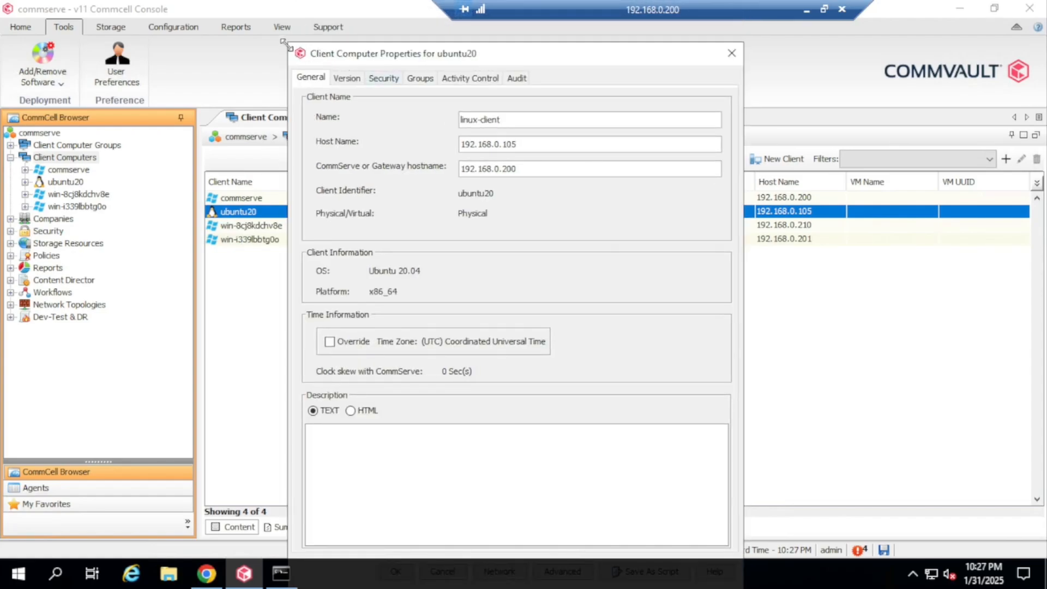
left_click_drag(288, 45, 275, 76)
left_click_drag(445, 99, 430, 70)
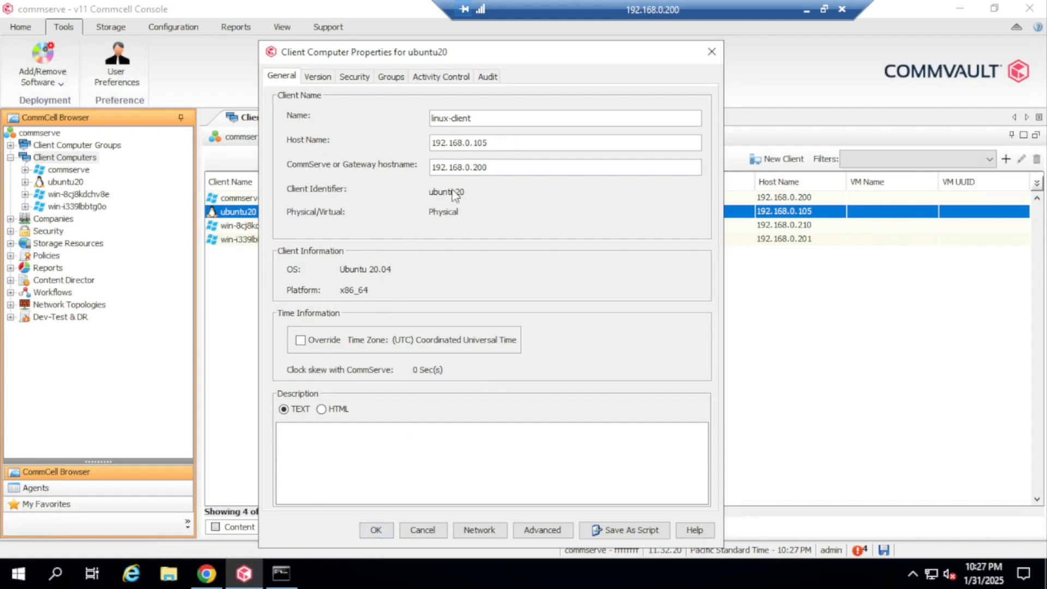
left_click(375, 529)
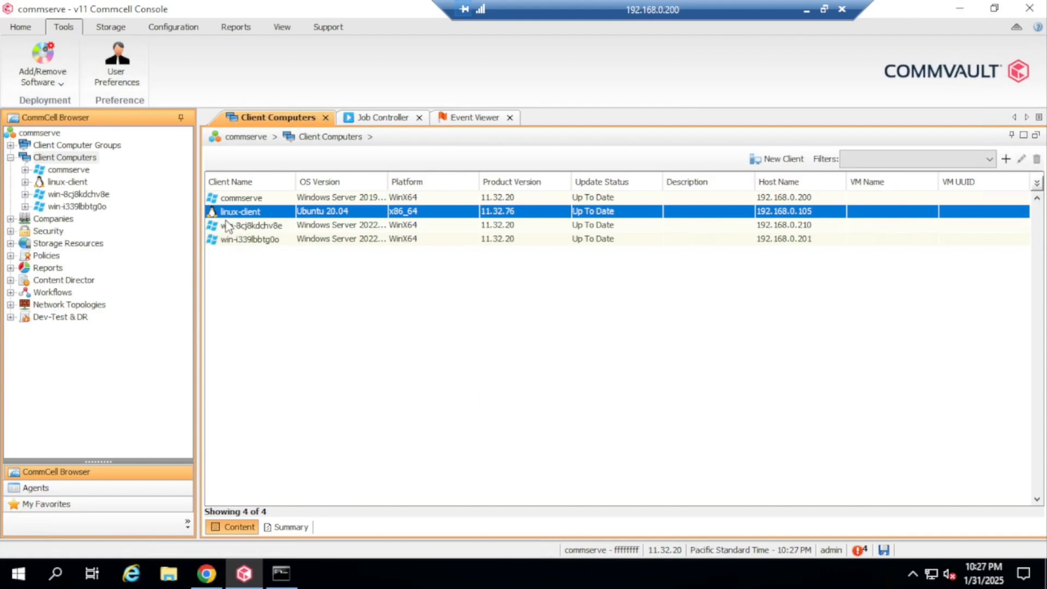
left_click(254, 226)
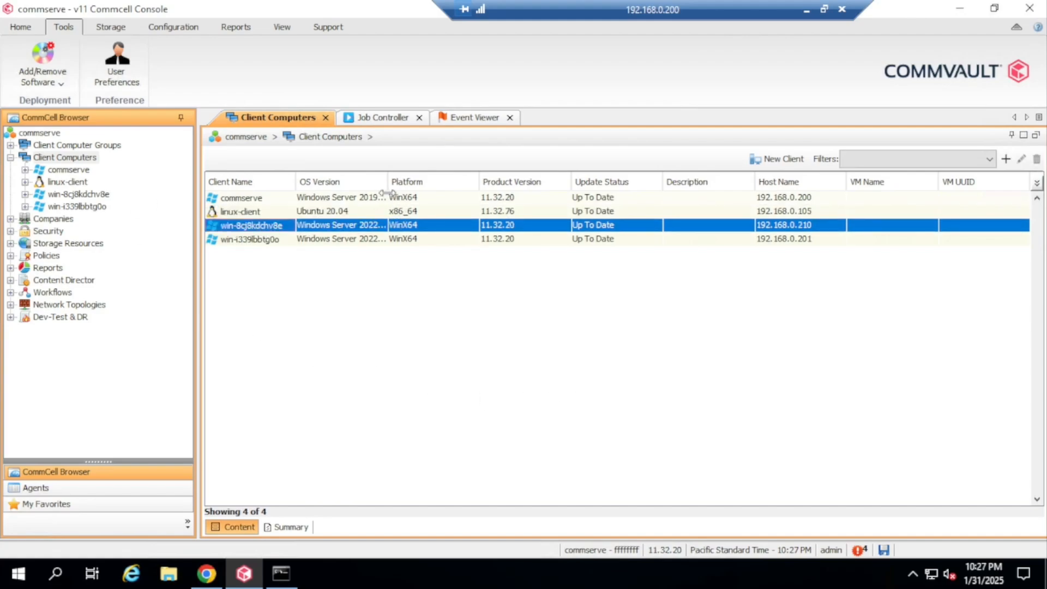
Check that win-8cj8kdchv8e has only File System software installed
left_click_drag(387, 182, 403, 186)
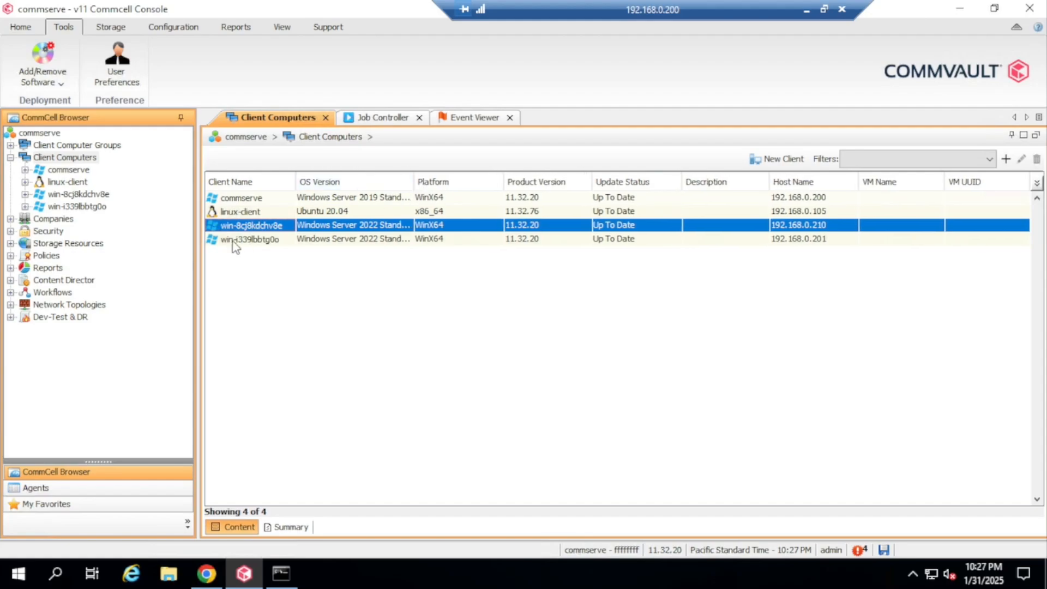
right_click(280, 225)
mouse_move(327, 245)
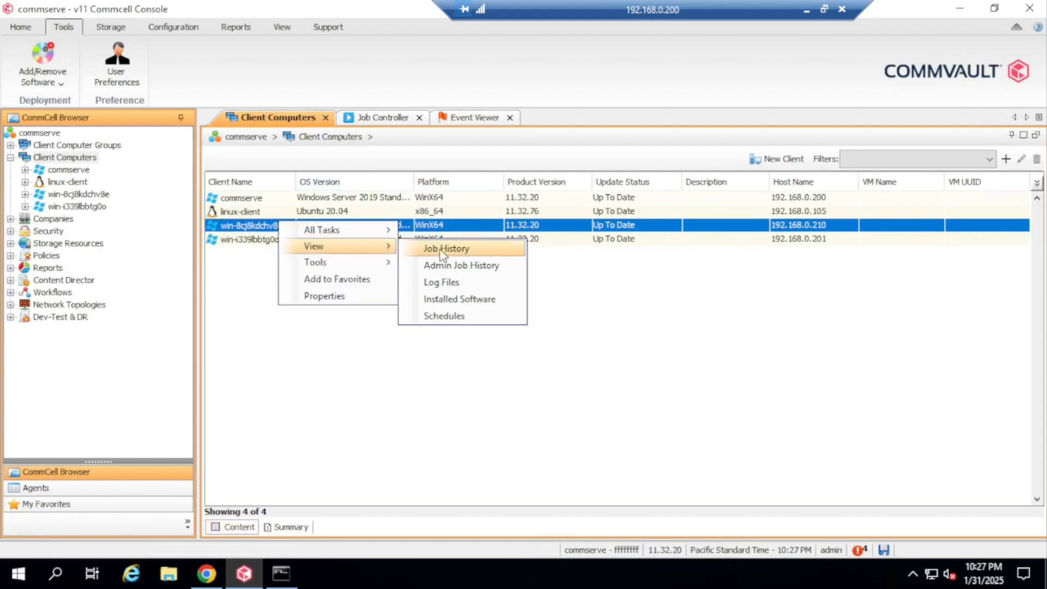
left_click(460, 299)
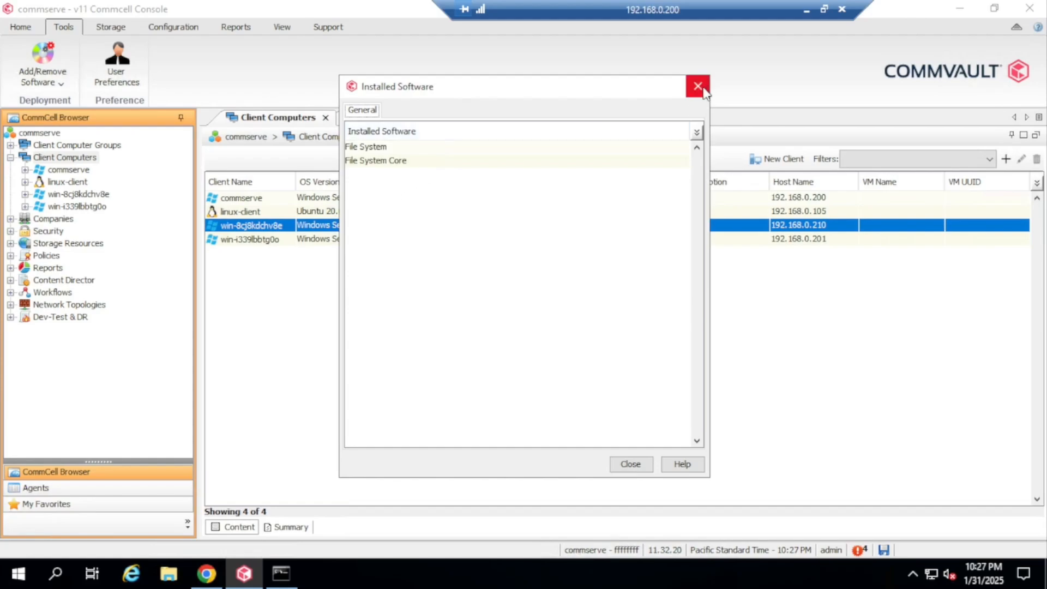
left_click(697, 87)
Rename the win-8cj8kdchv8e client to windows-client in its Properties
right_click(273, 229)
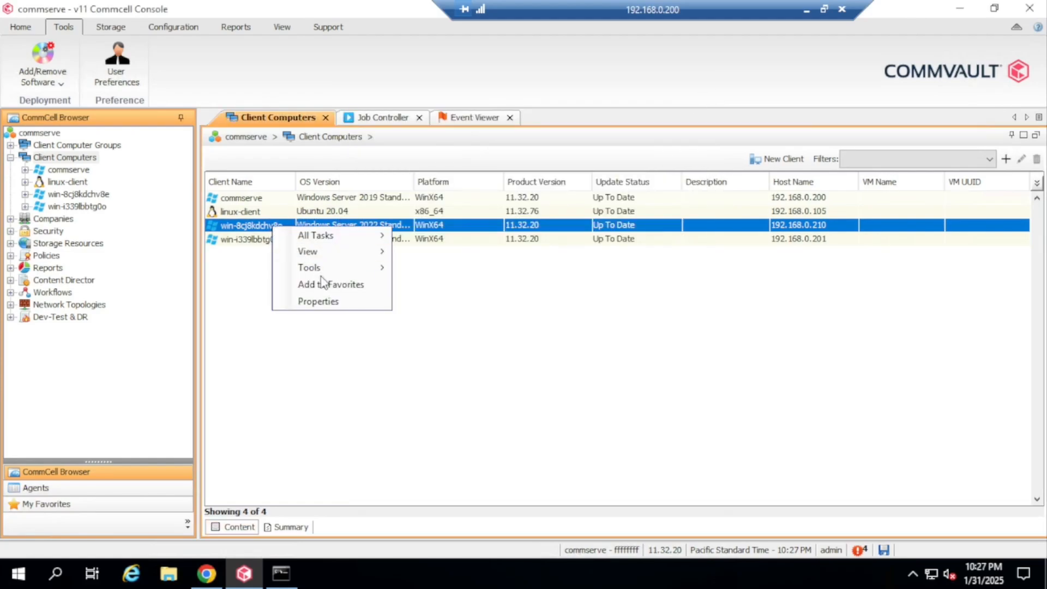
left_click(333, 301)
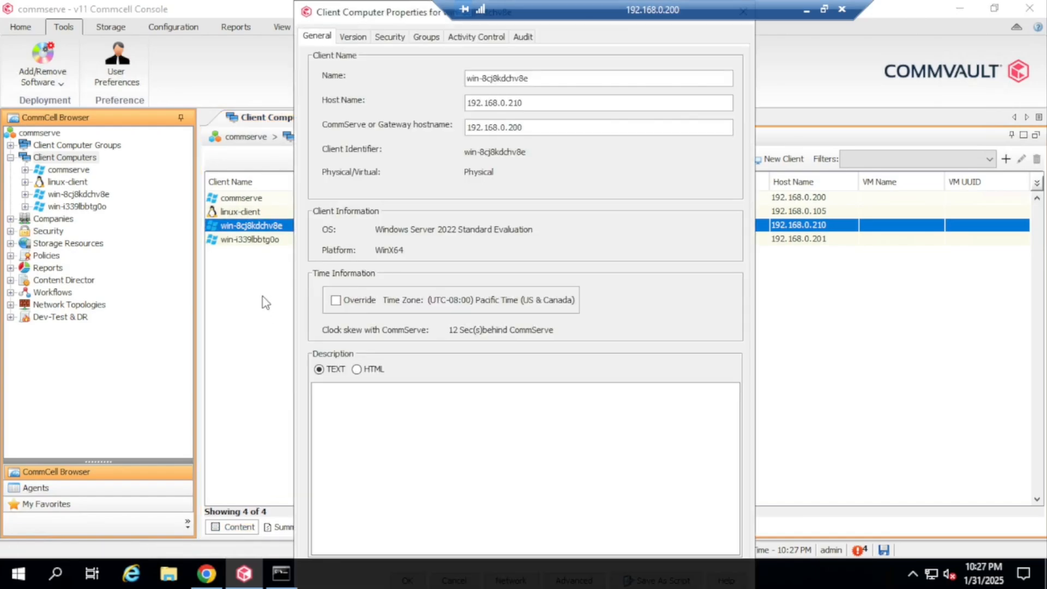
left_click_drag(571, 77, 414, 77)
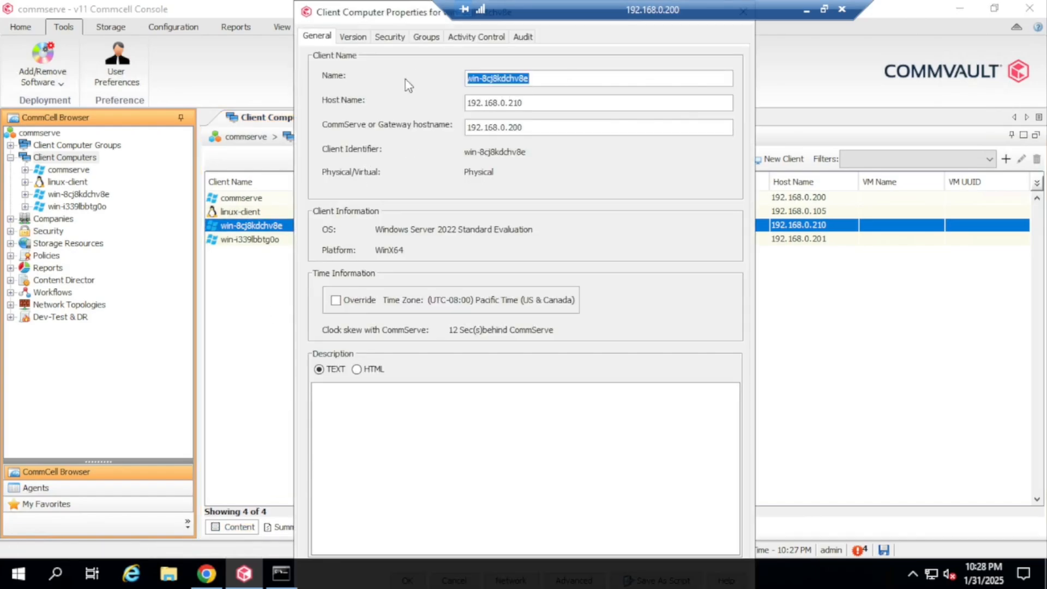
type("windows-client")
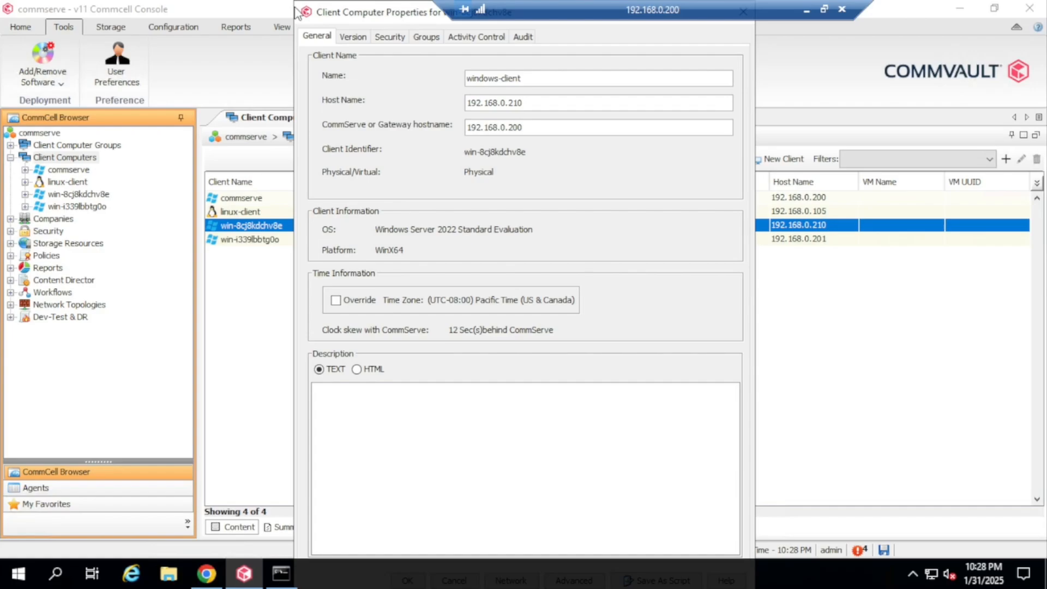
left_click_drag(295, 5, 283, 71)
left_click_drag(472, 81, 498, 39)
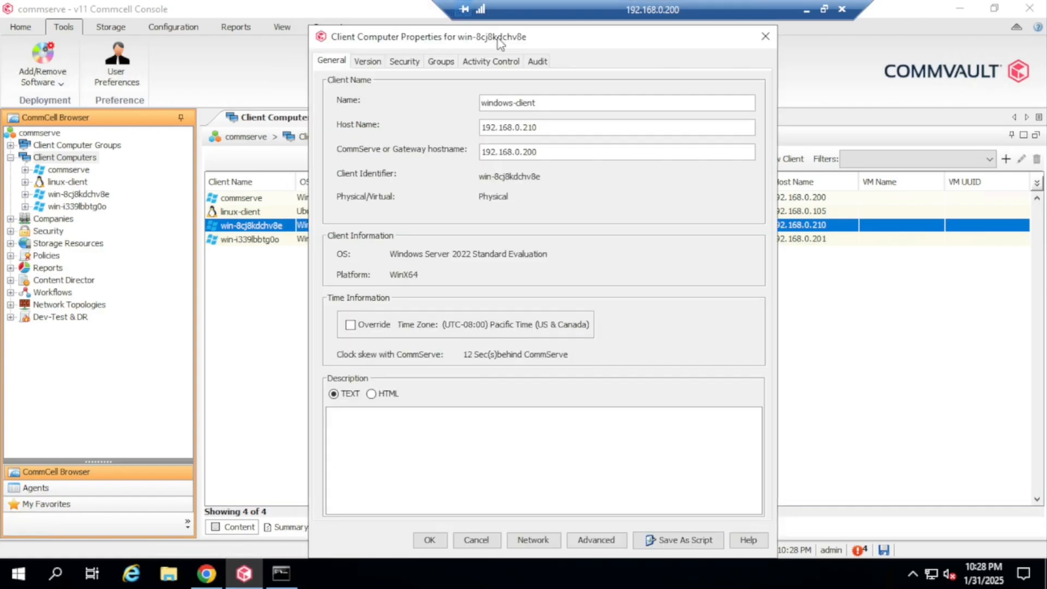
left_click(434, 544)
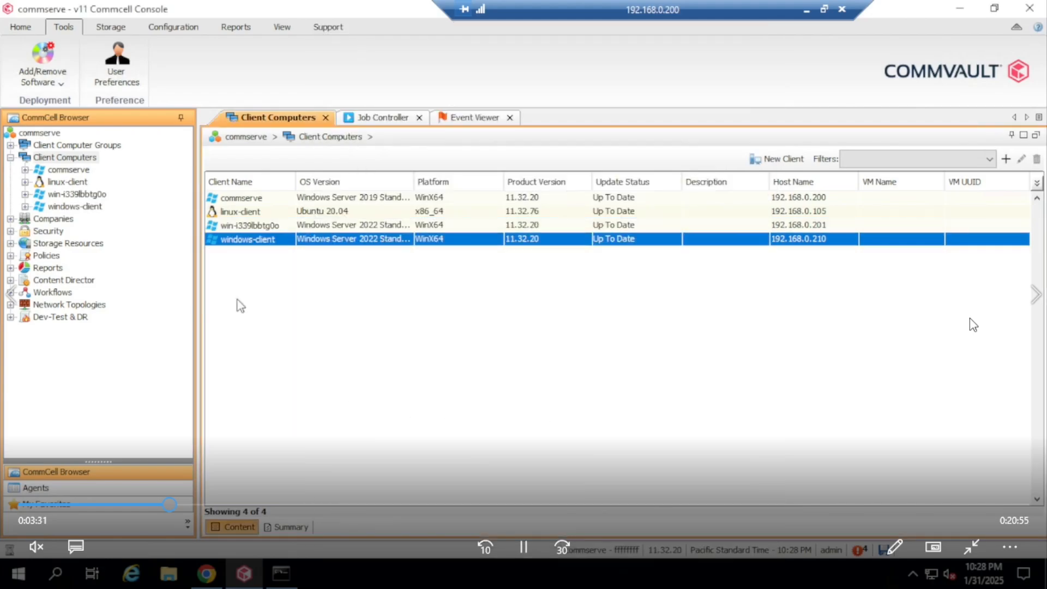
Check that the MediaAgent package is installed on client win-i339lbbtg0o
right_click(268, 228)
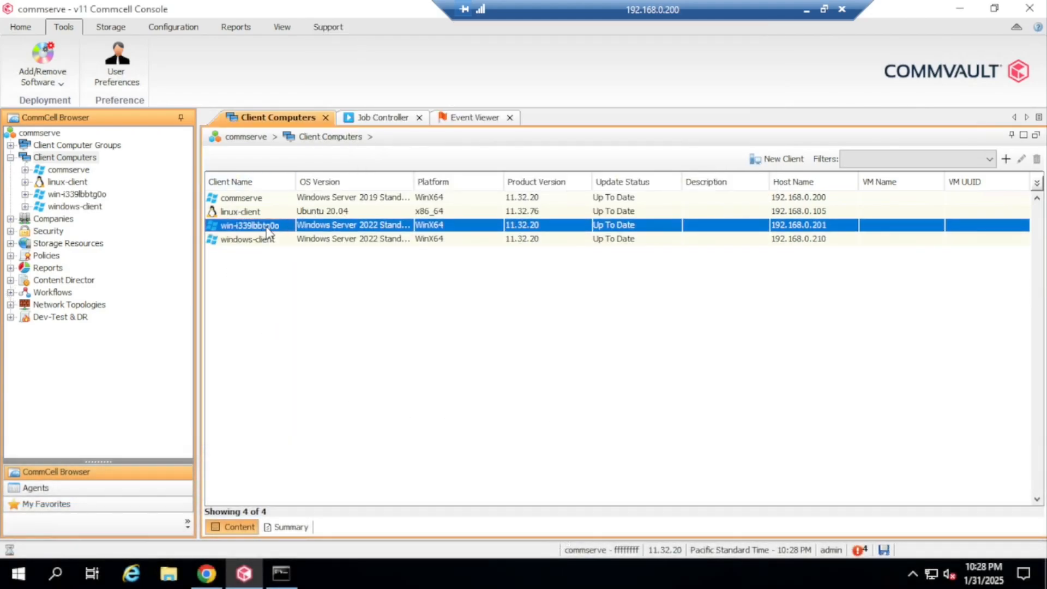
mouse_move(327, 253)
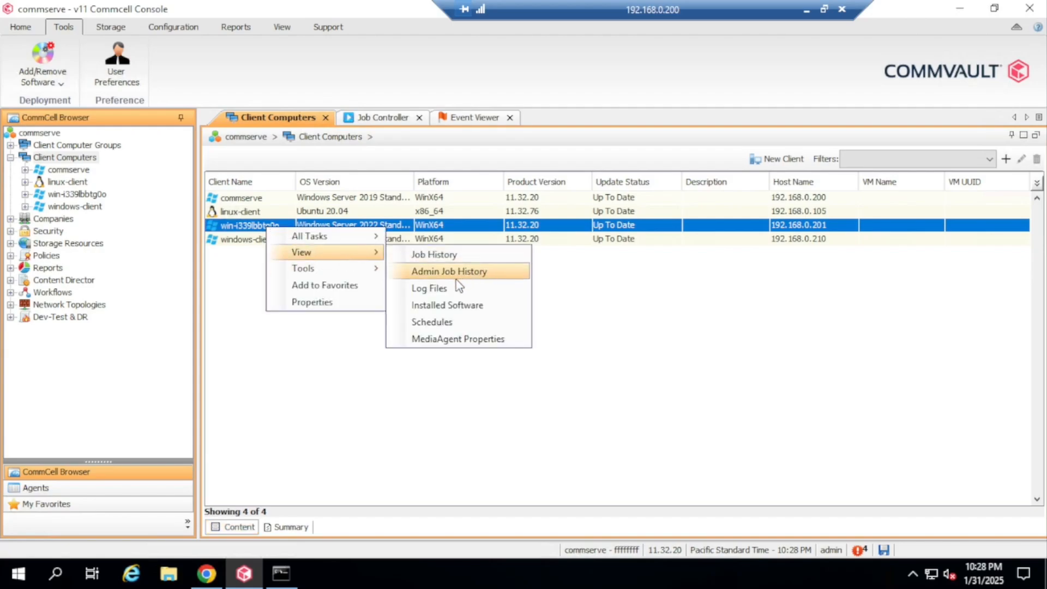
left_click(466, 306)
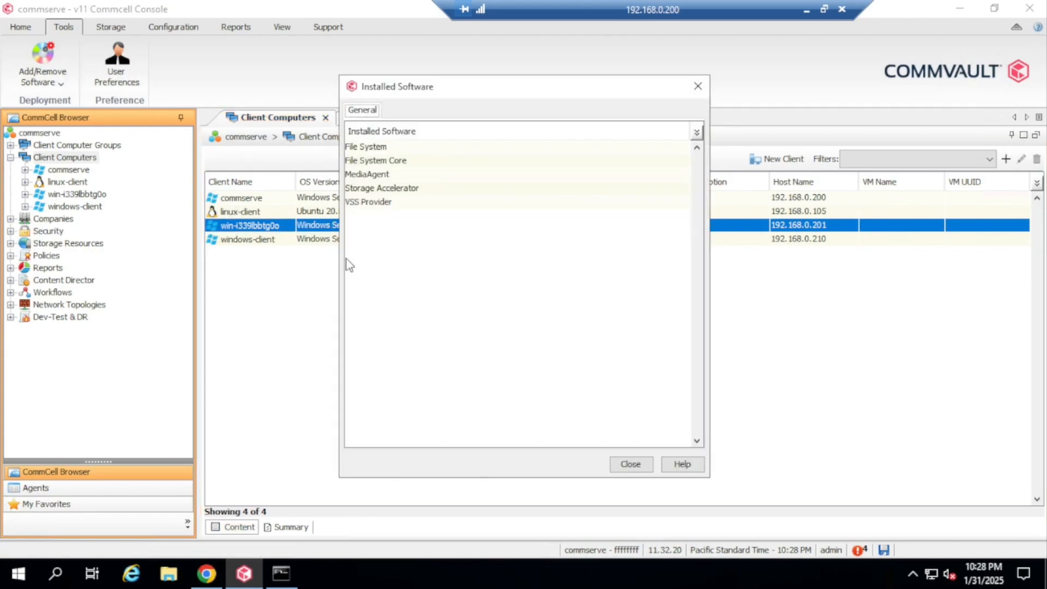
left_click(394, 179)
left_click(697, 86)
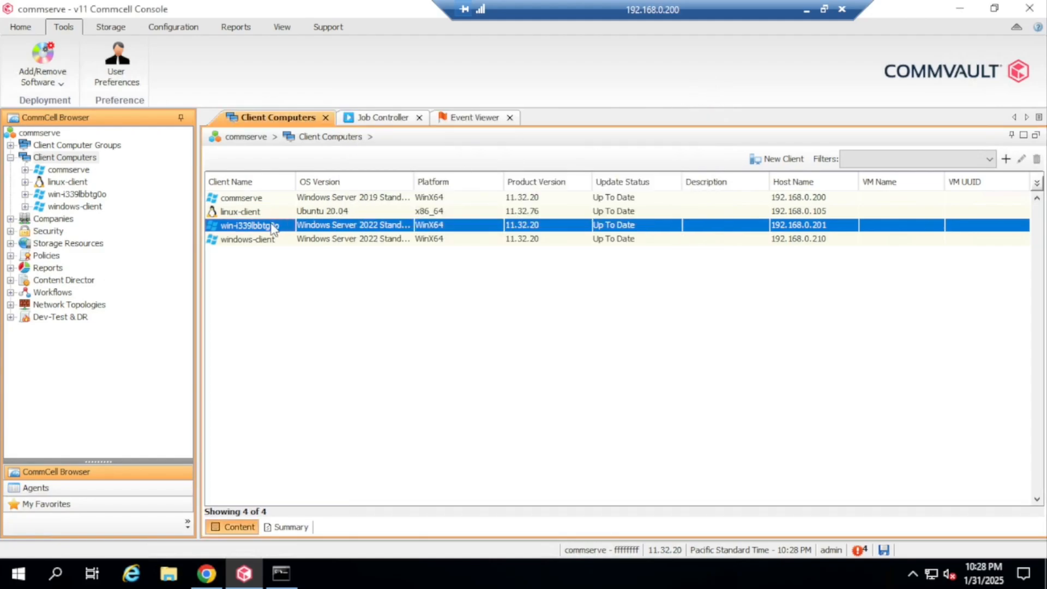
Rename client win-i339lbbtg0o to windows-MediaAgent in its properties
right_click(273, 228)
mouse_move(356, 241)
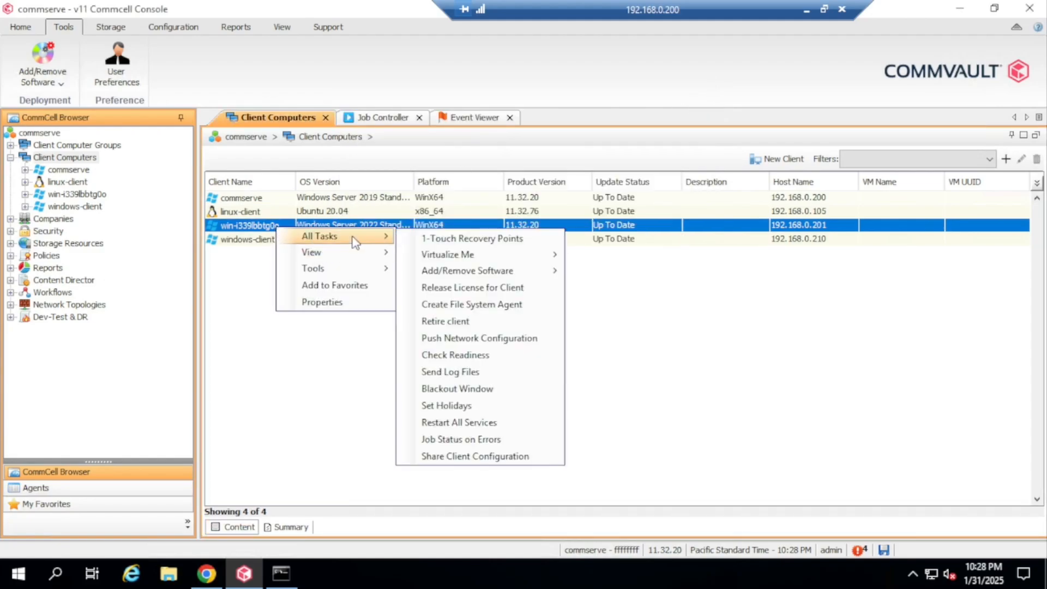
left_click(348, 302)
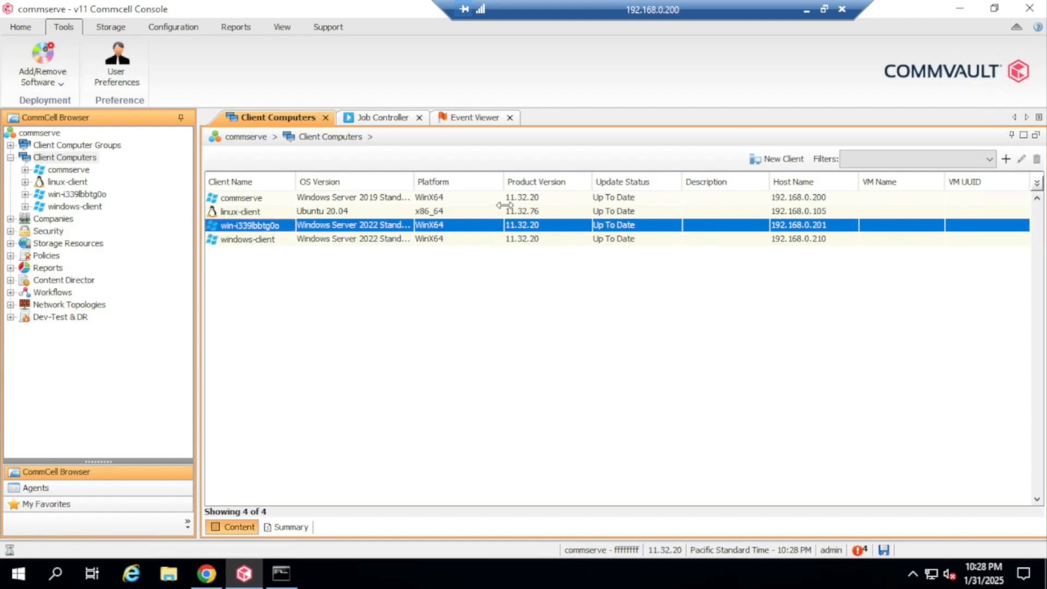
left_click_drag(562, 78, 418, 85)
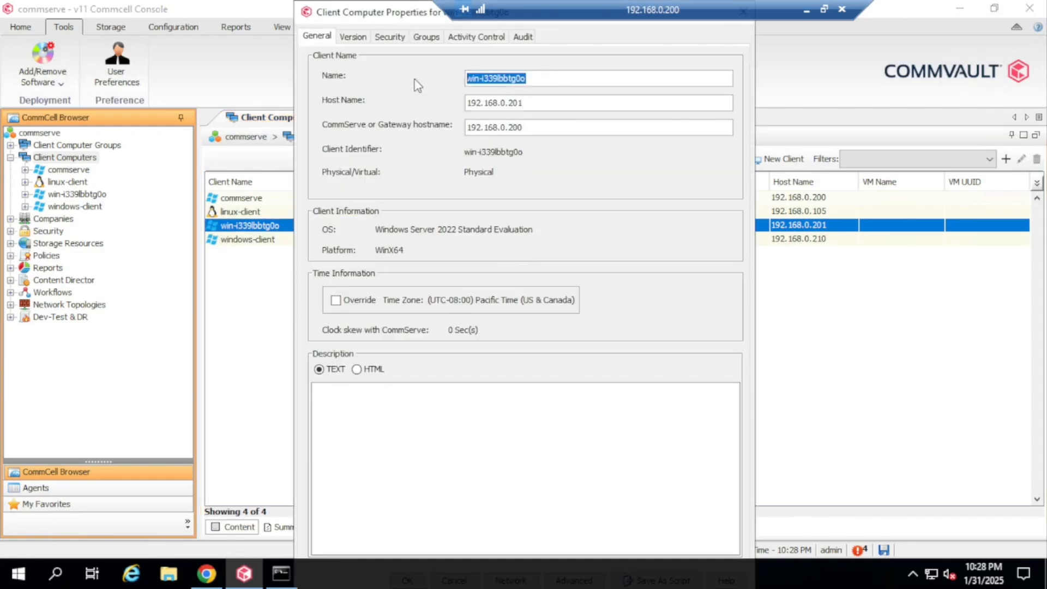
type("windows-MediaAgent")
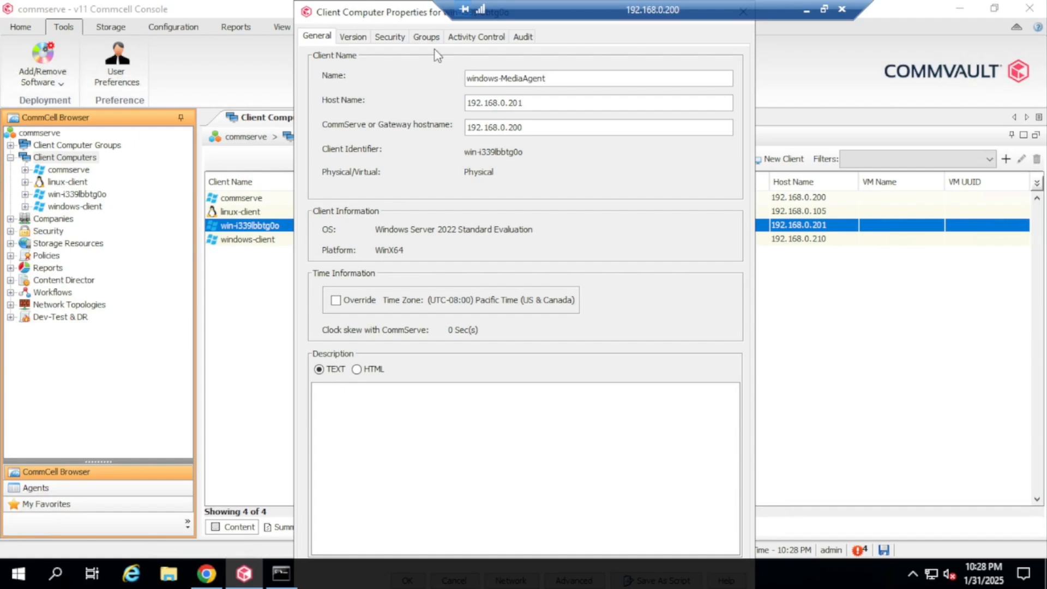
left_click_drag(418, 17, 473, 38)
left_click(436, 555)
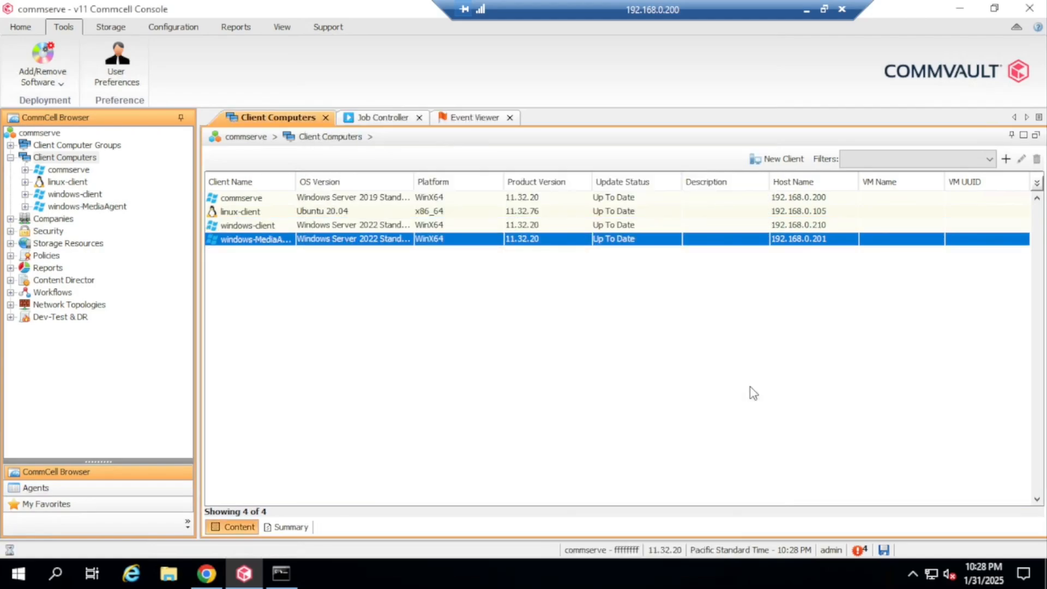
In Command Center's Servers list, change the Type filter from Infrastructure to All
left_click(212, 574)
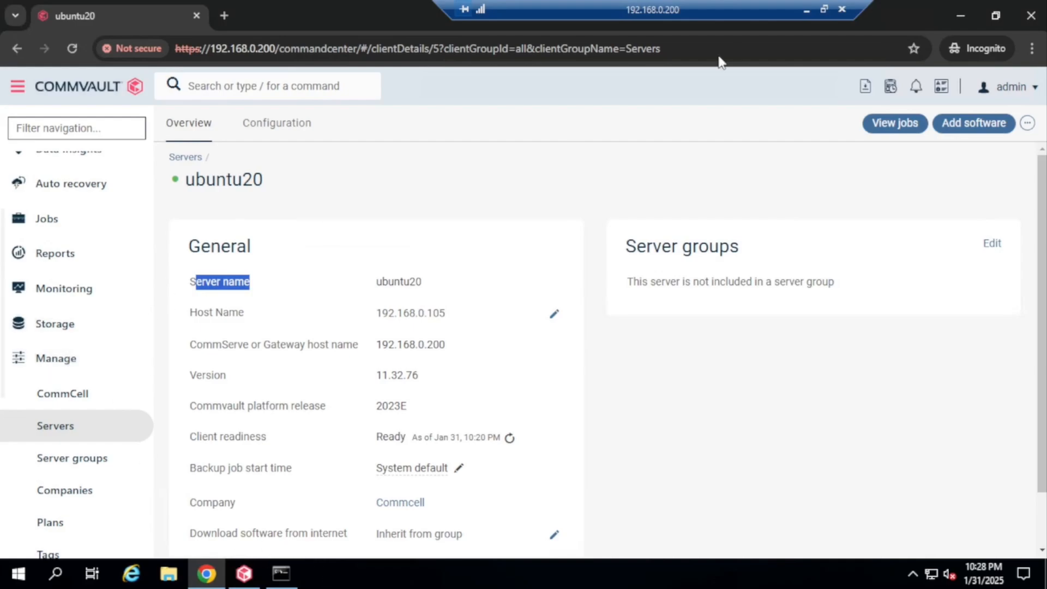
left_click(806, 10)
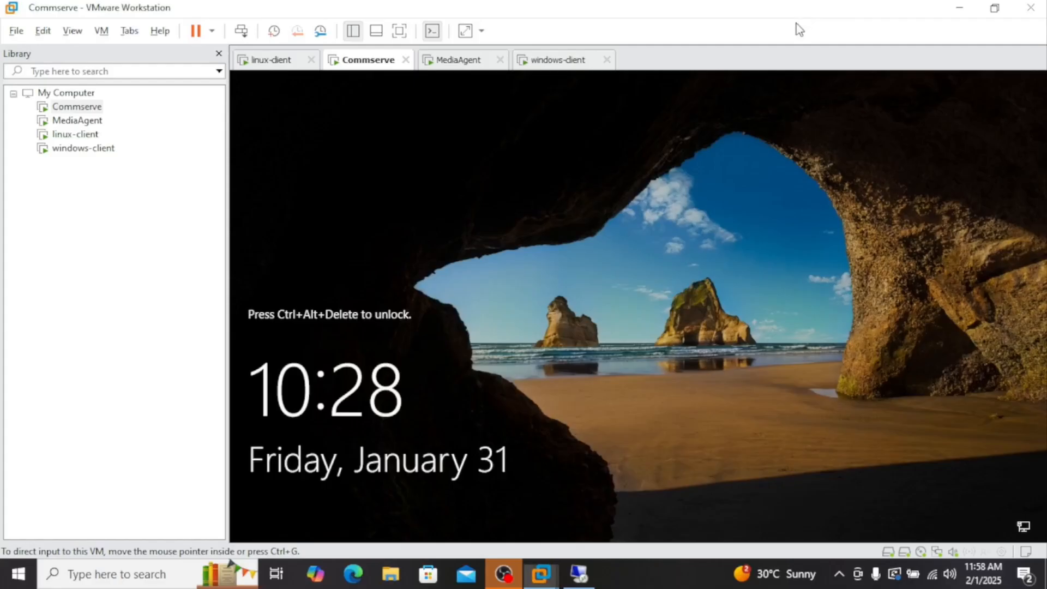
left_click(582, 573)
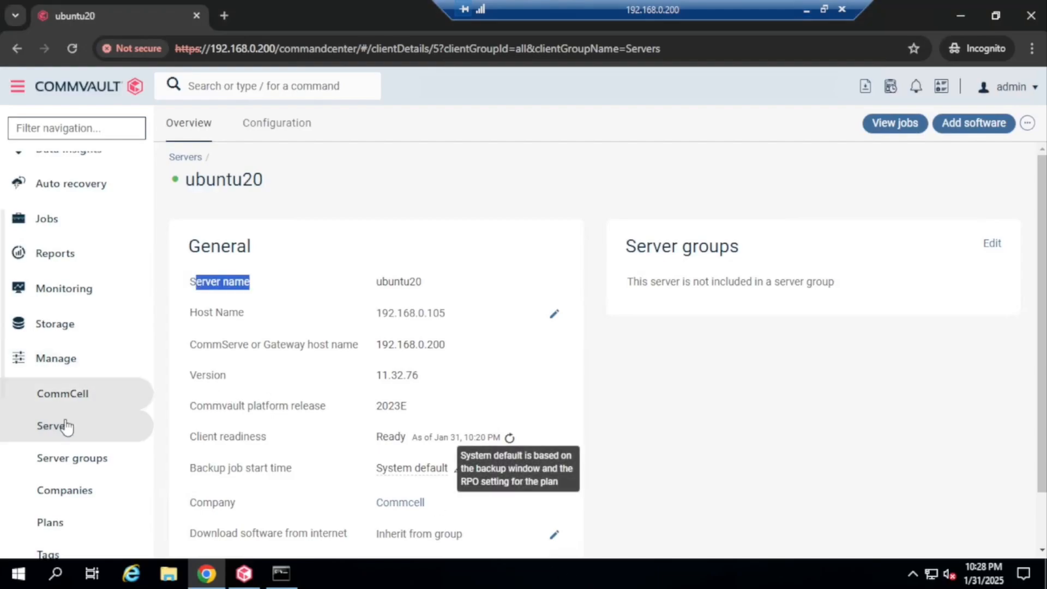
scroll(68, 433, "down", 3)
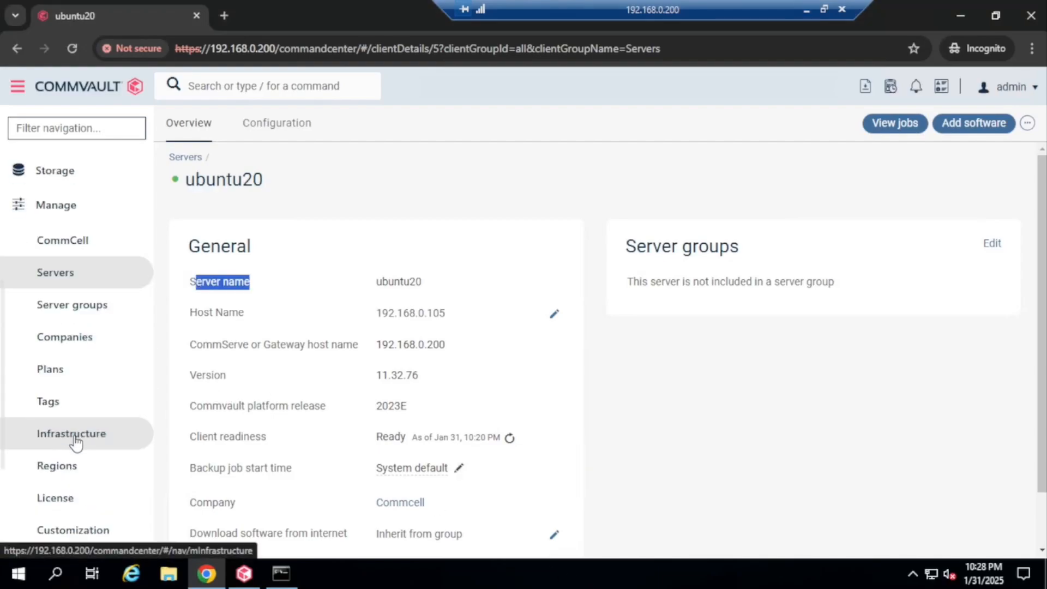
left_click(63, 284)
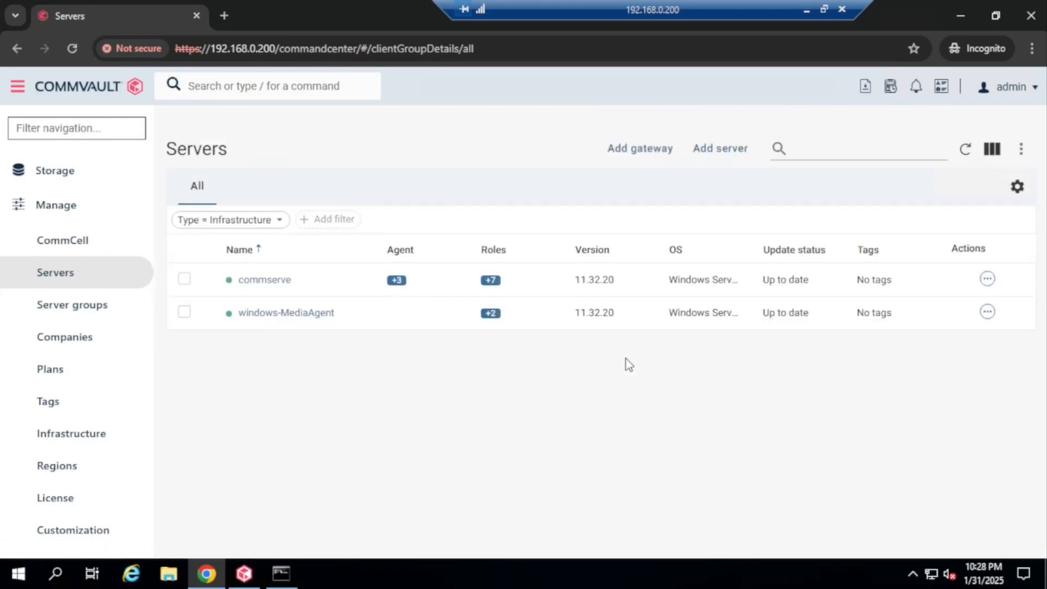
left_click(283, 226)
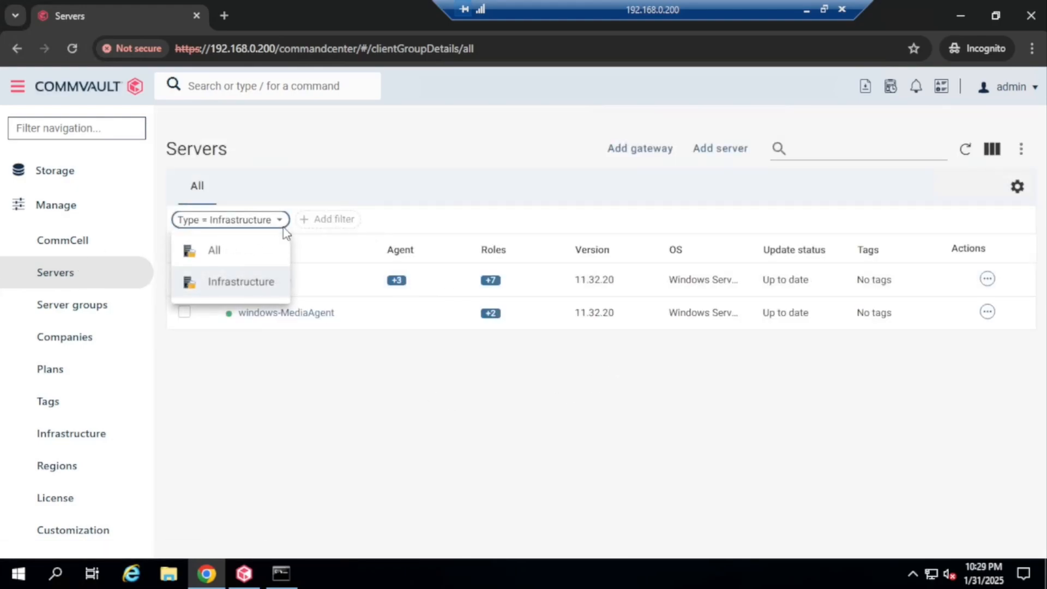
left_click(224, 255)
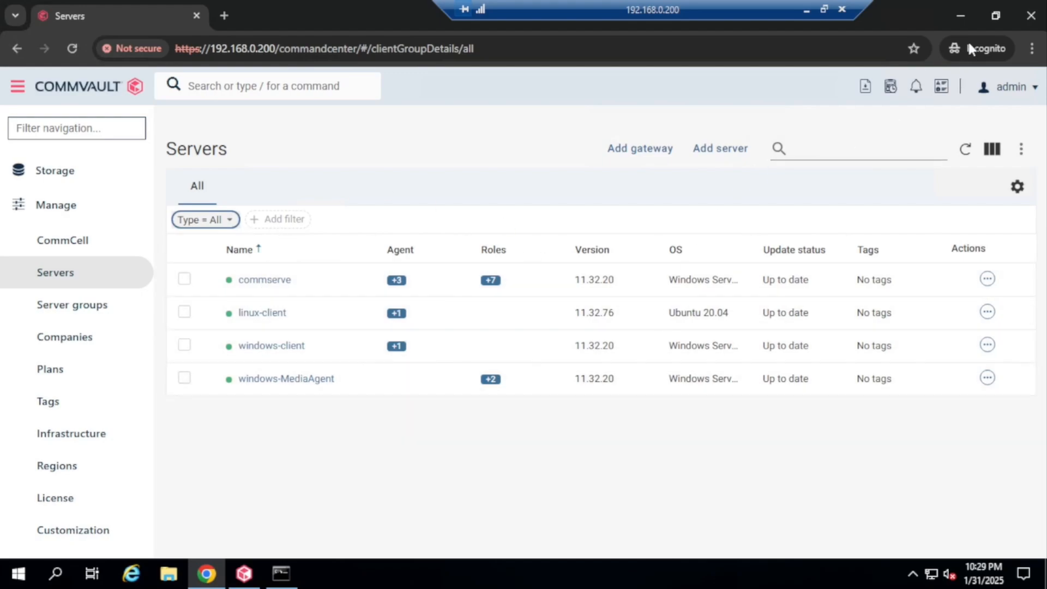
Widen the OS Version column in CommCell Console's Client Computers list to show full names
left_click(962, 15)
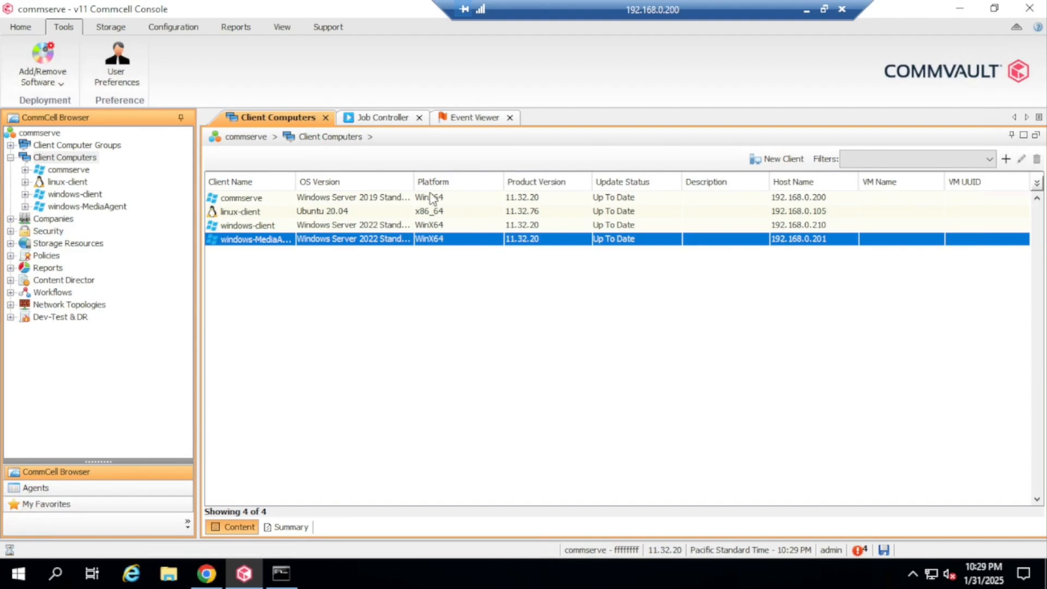
left_click_drag(414, 182, 465, 181)
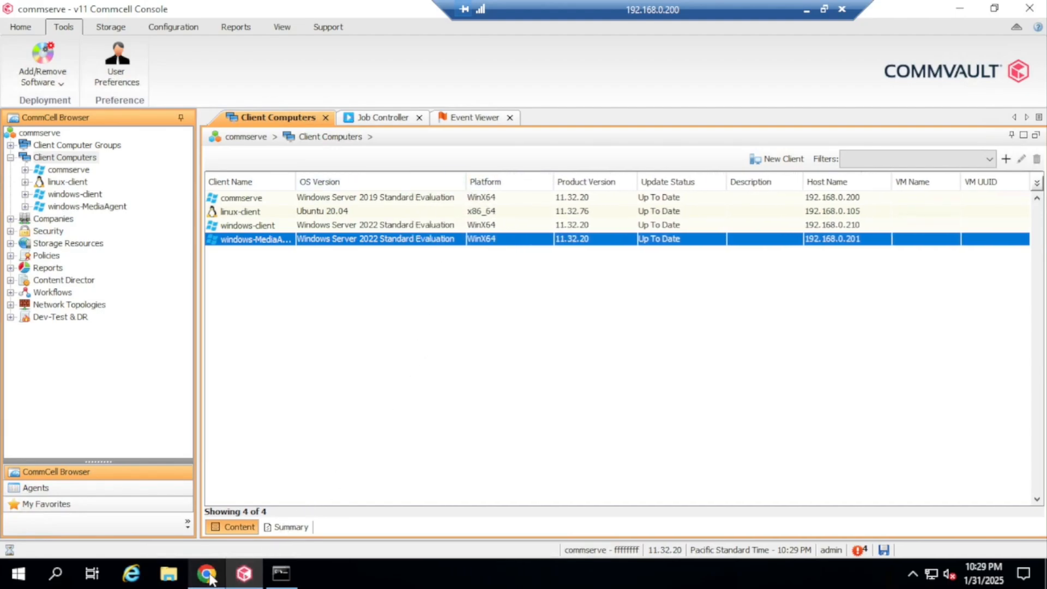
left_click(805, 14)
Open the MediaAgent VM's hardware settings and review its existing hard disk
left_click(93, 122)
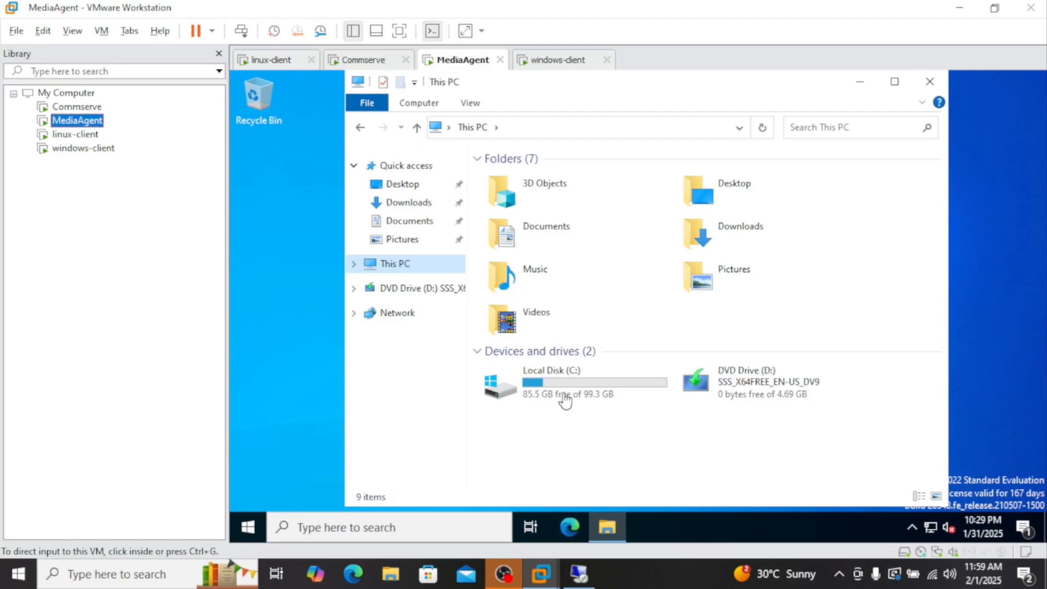
right_click(96, 124)
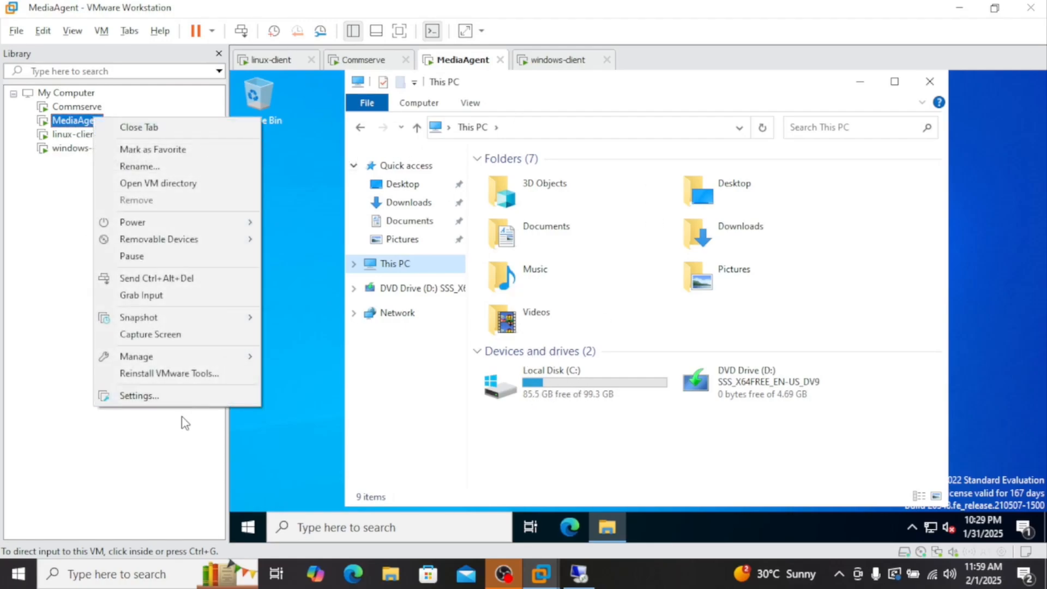
left_click(171, 398)
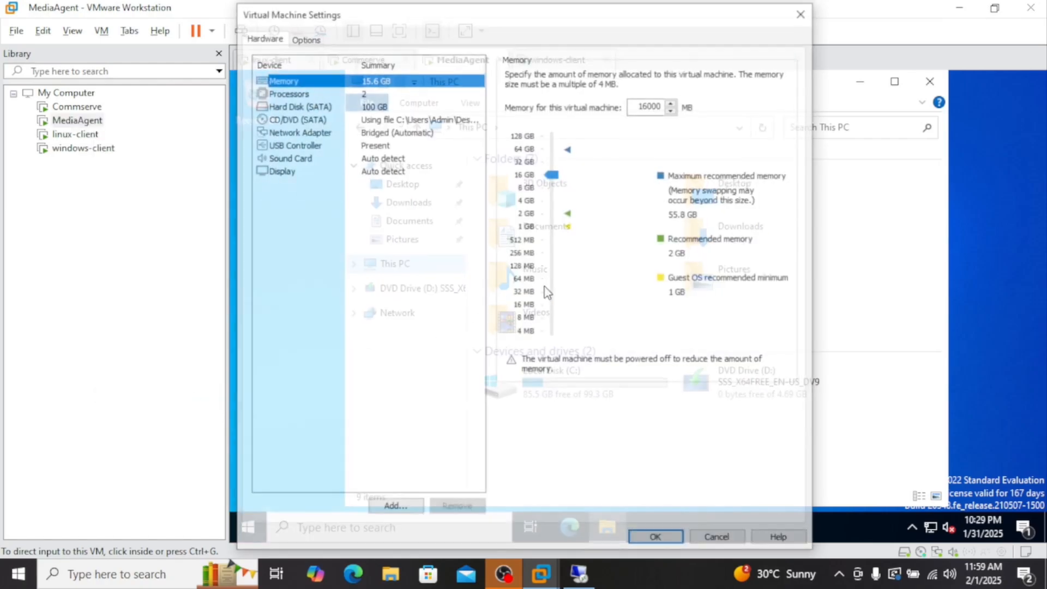
left_click(303, 105)
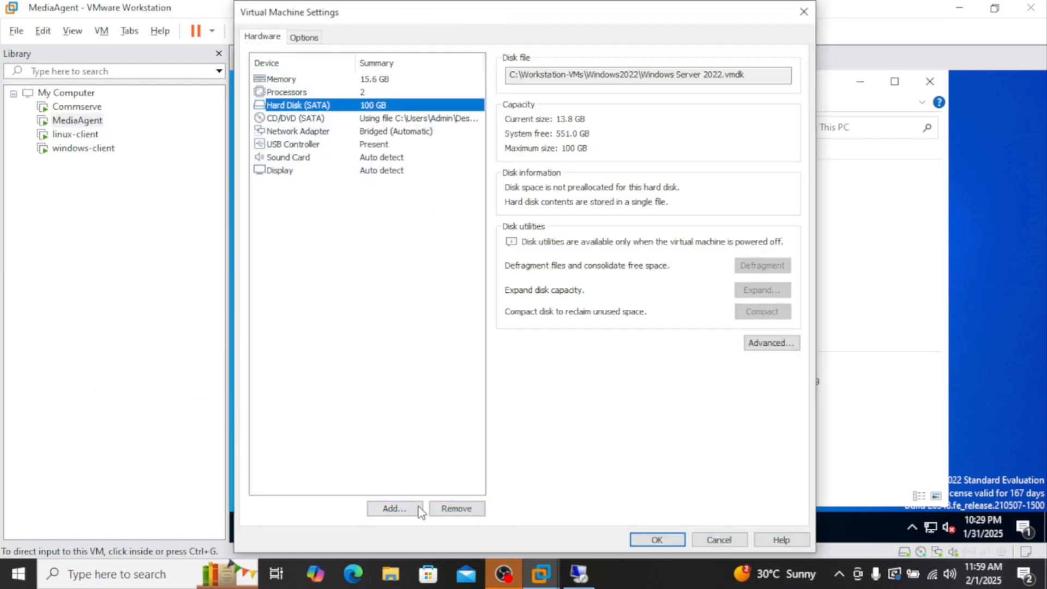
Add a new 100 GB SATA virtual hard disk stored as a single file
left_click(403, 508)
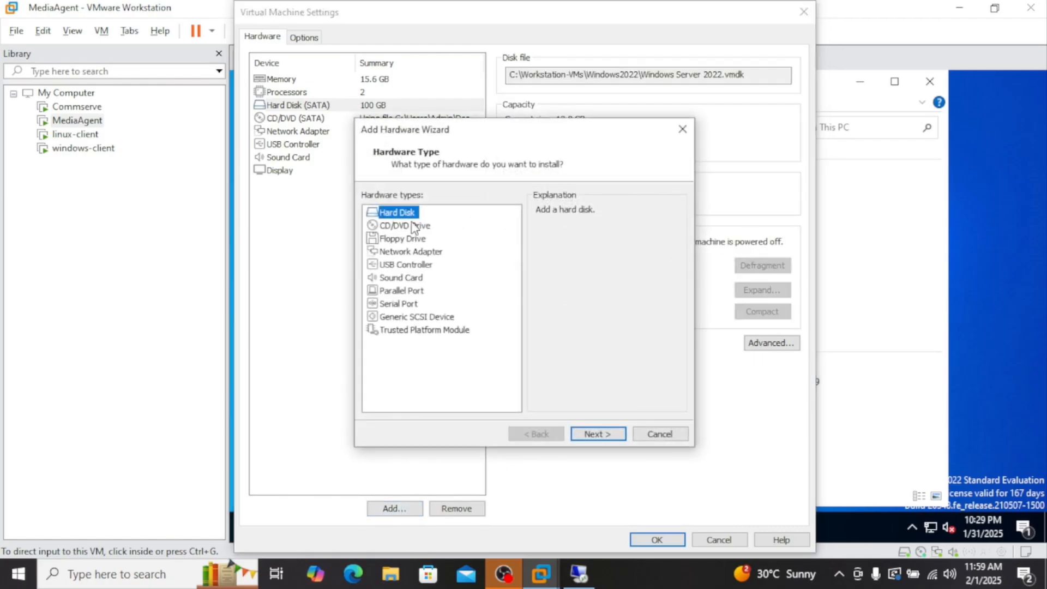
left_click(600, 436)
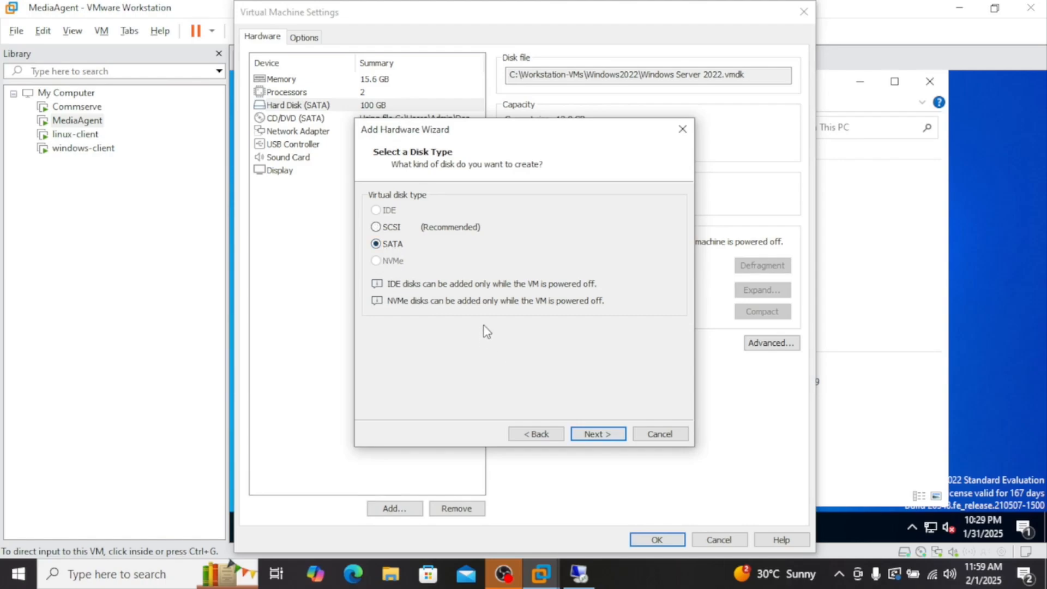
left_click(597, 434)
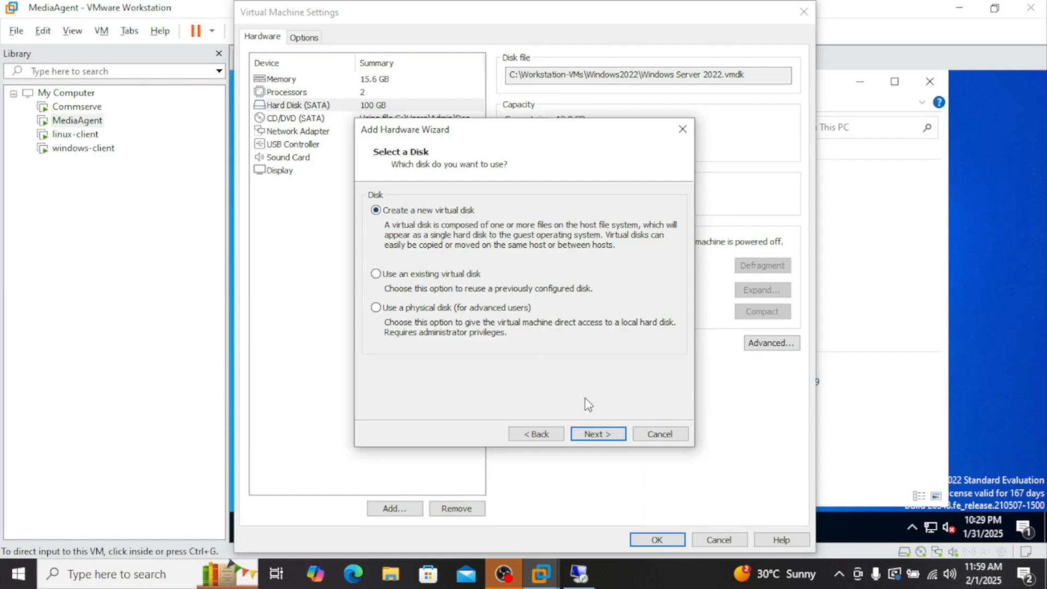
left_click(600, 434)
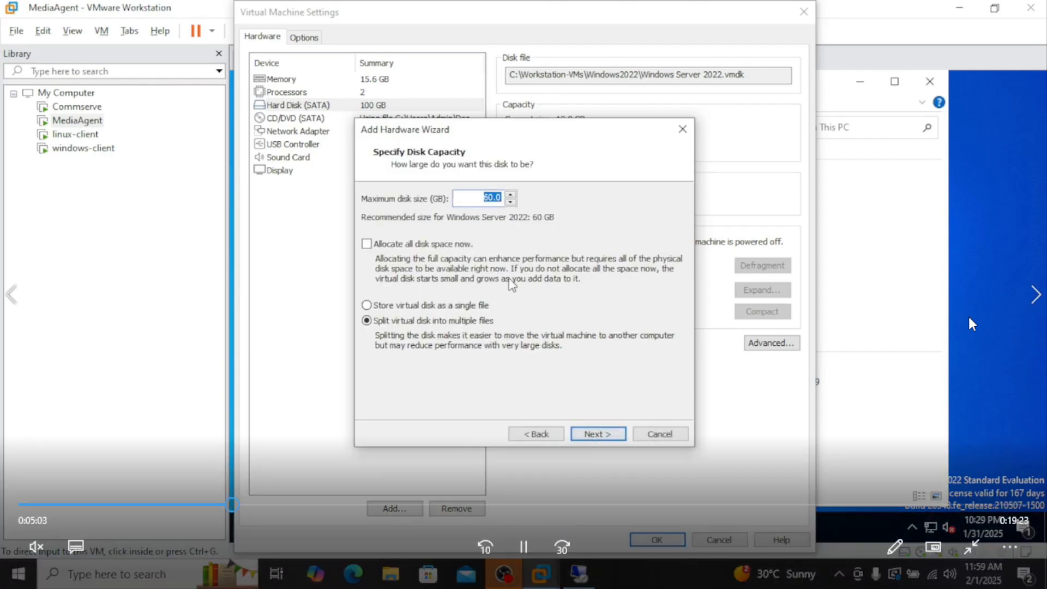
type("2")
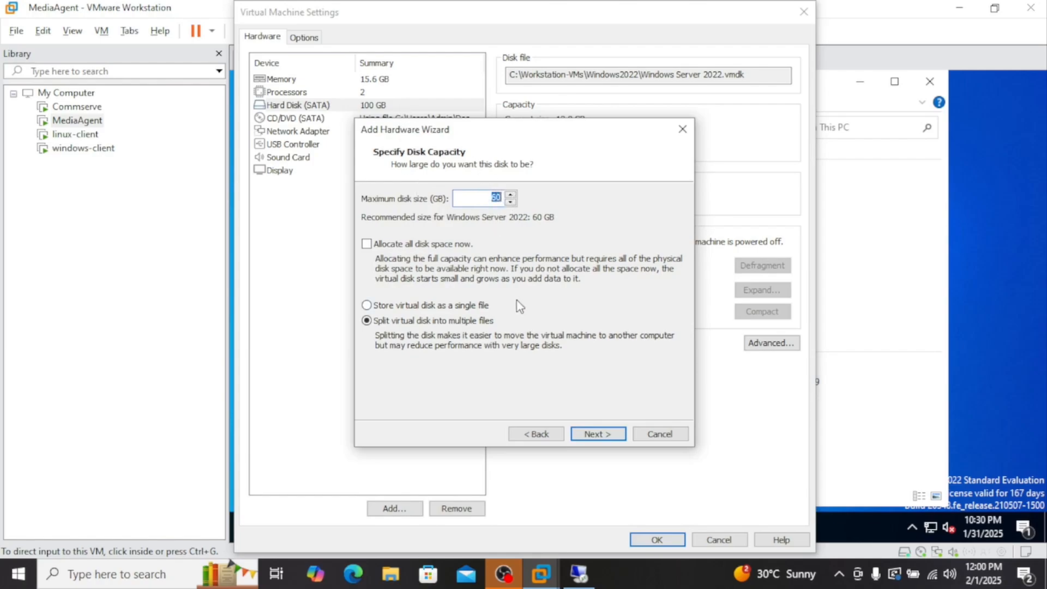
type("100")
left_click(430, 305)
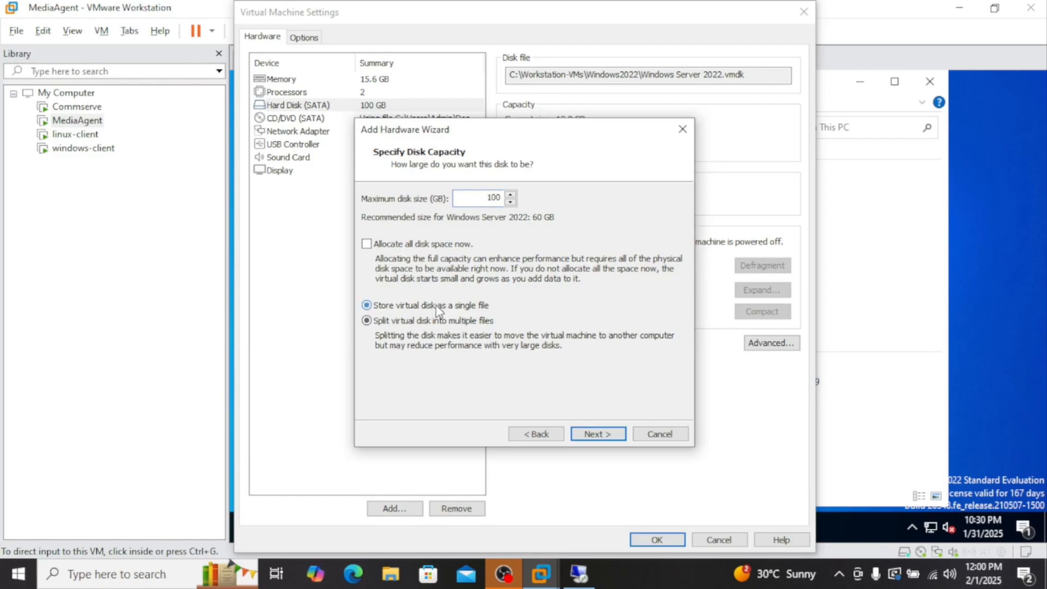
left_click(612, 434)
left_click(600, 436)
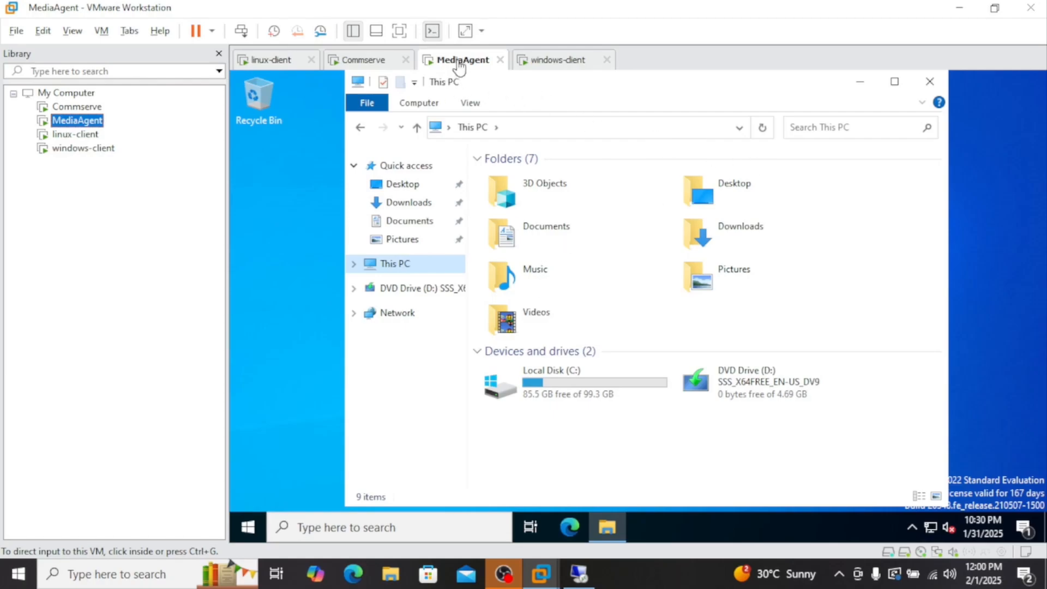
Open Disk Management via a 'disk' search and initialize Disk 1 with MBR
left_click(394, 525)
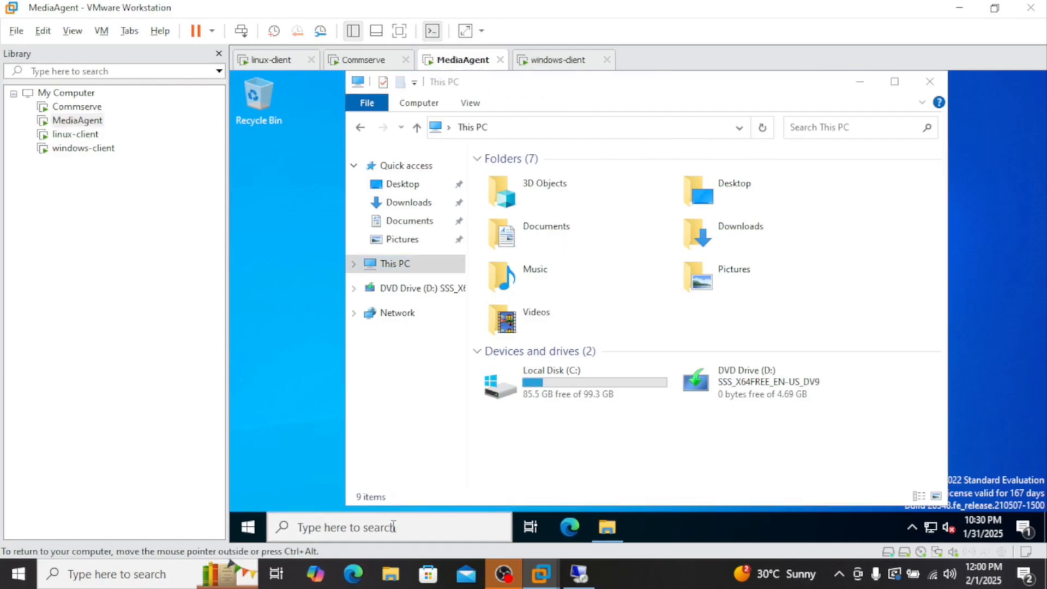
type("disk")
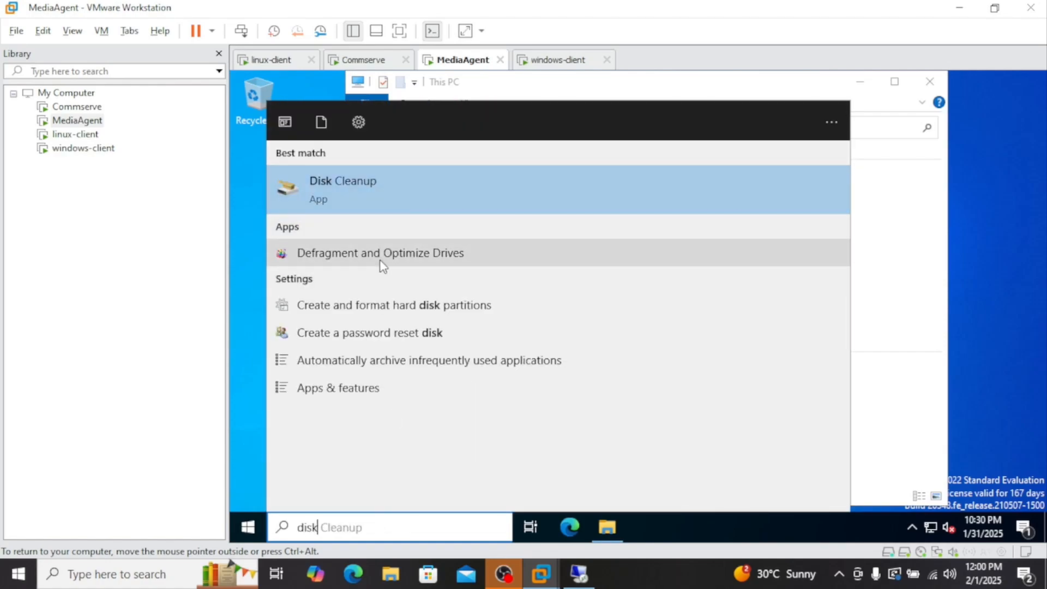
left_click(366, 316)
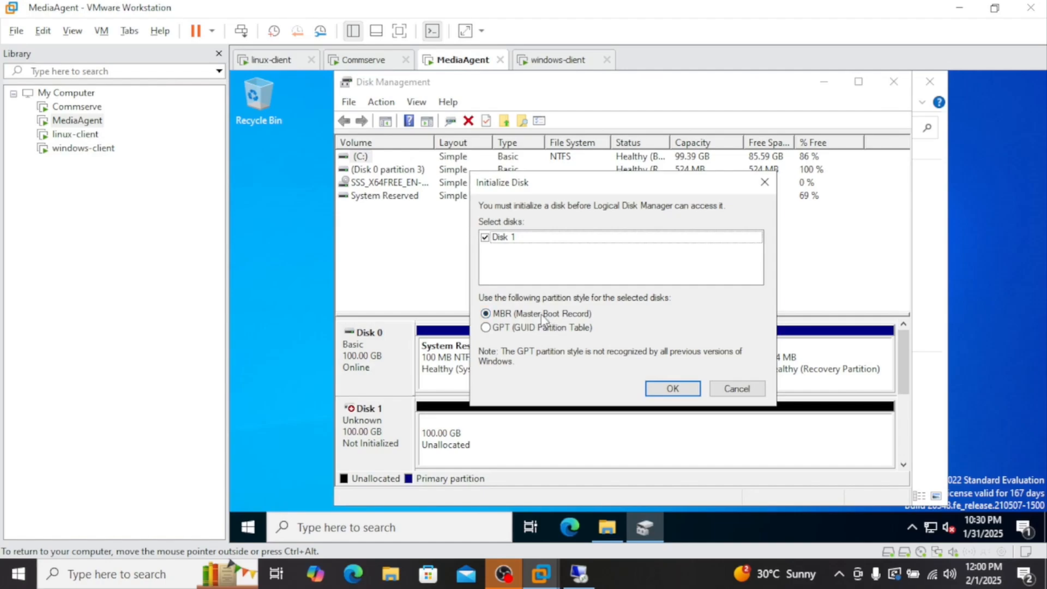
left_click(680, 392)
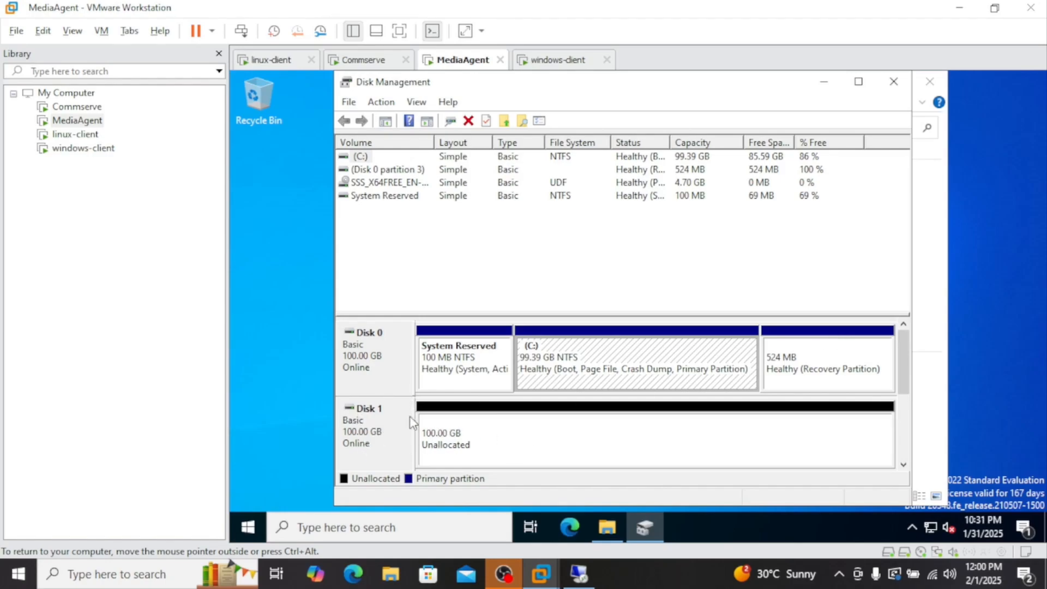
Check the drives in This PC, then bring up the actions for Disk 1's unallocated space
right_click(388, 423)
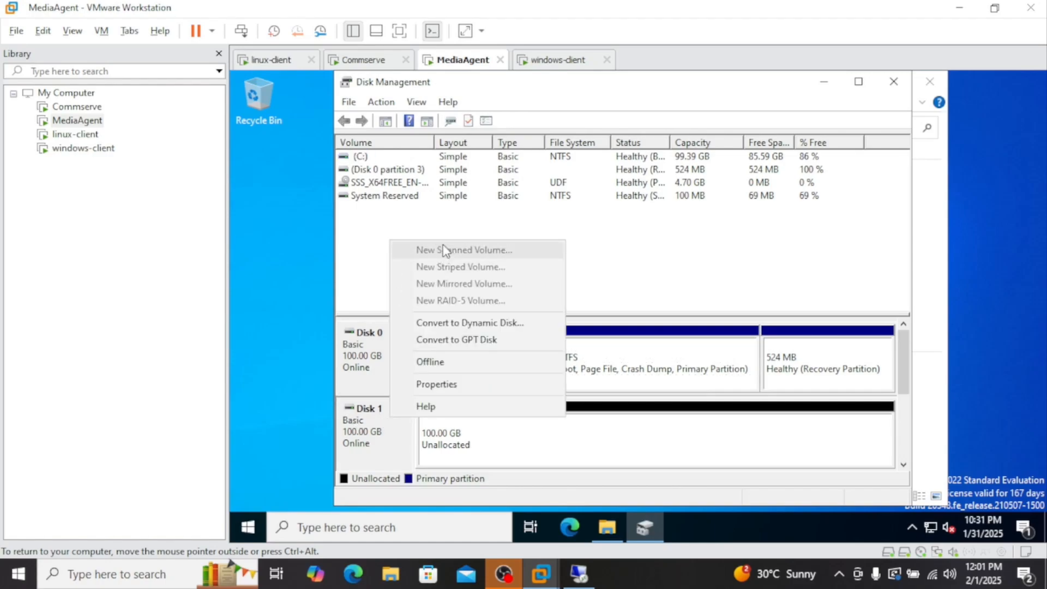
left_click(620, 456)
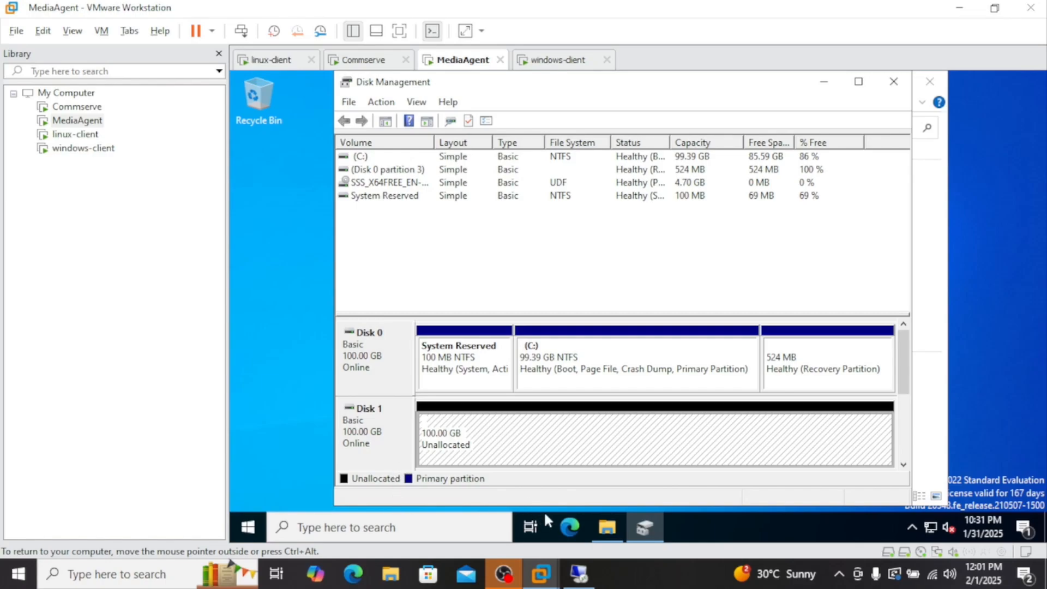
left_click(607, 527)
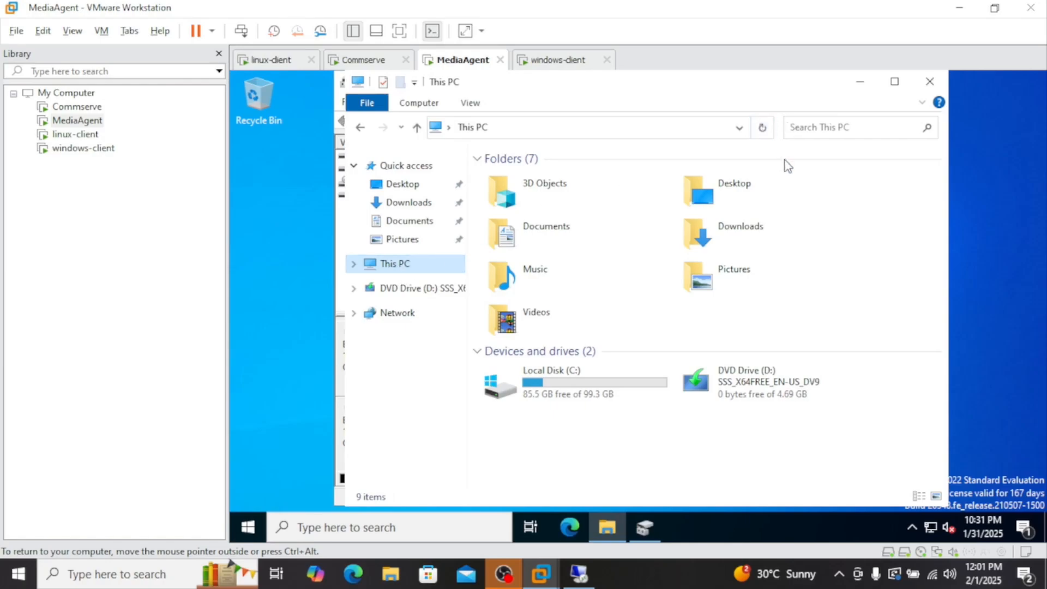
left_click(860, 86)
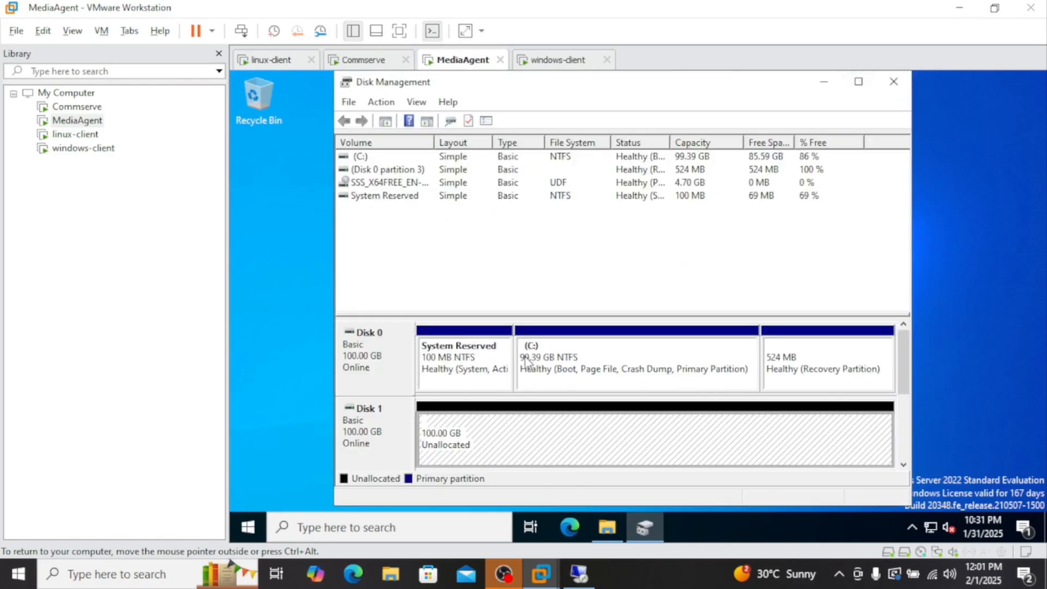
right_click(548, 432)
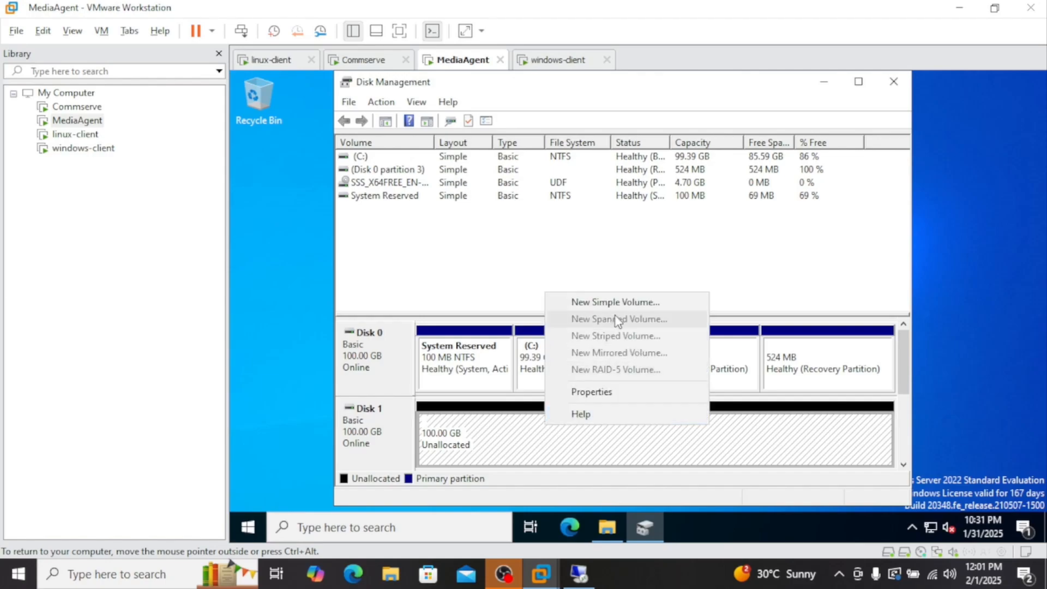
Create a 102397 MB NTFS simple volume on drive E: labelled Mountpath1
left_click(630, 304)
left_click(633, 433)
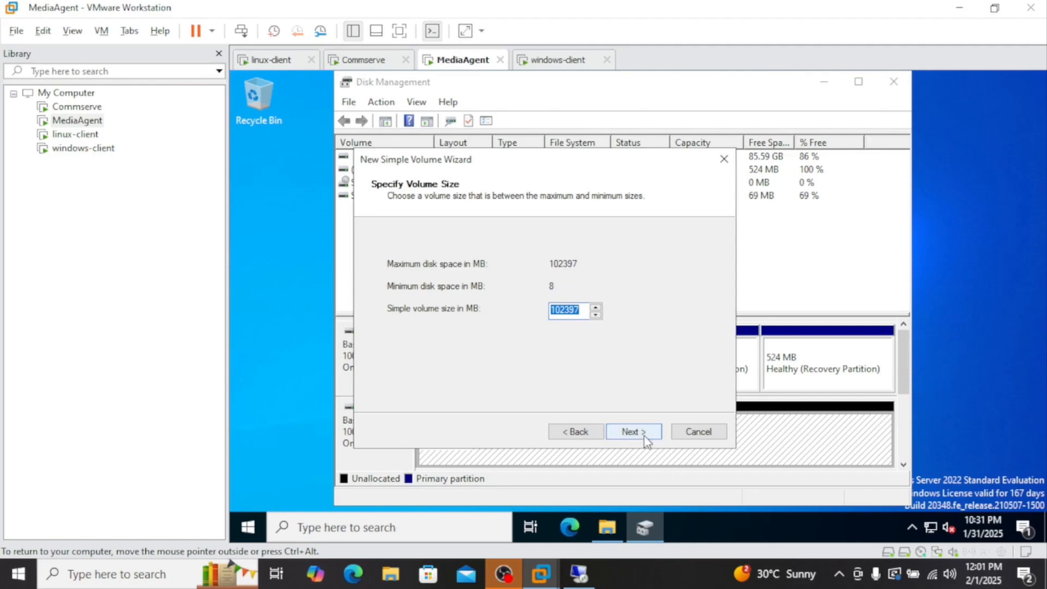
left_click(632, 431)
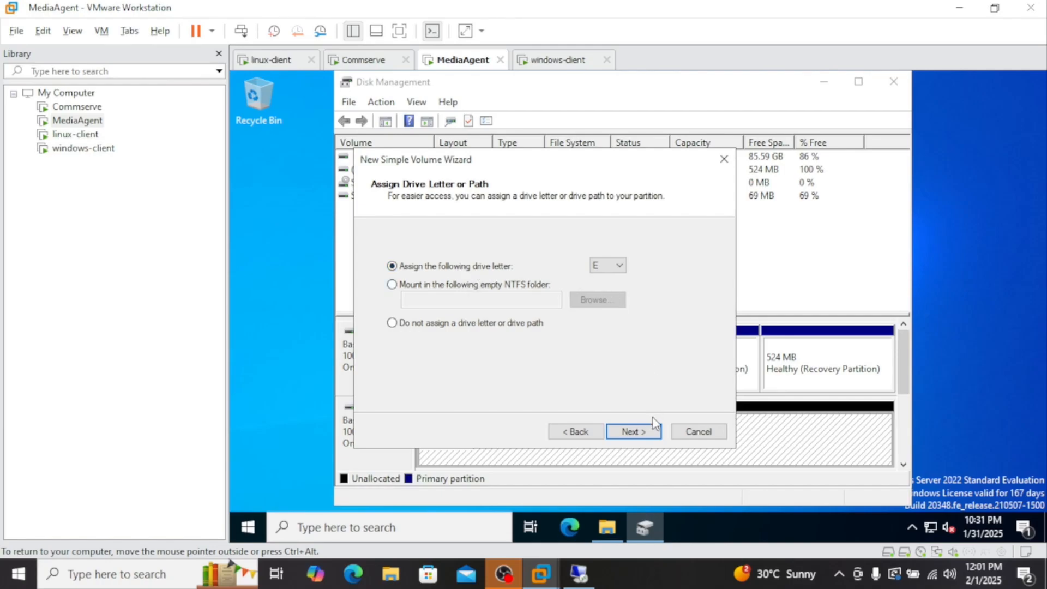
left_click(643, 431)
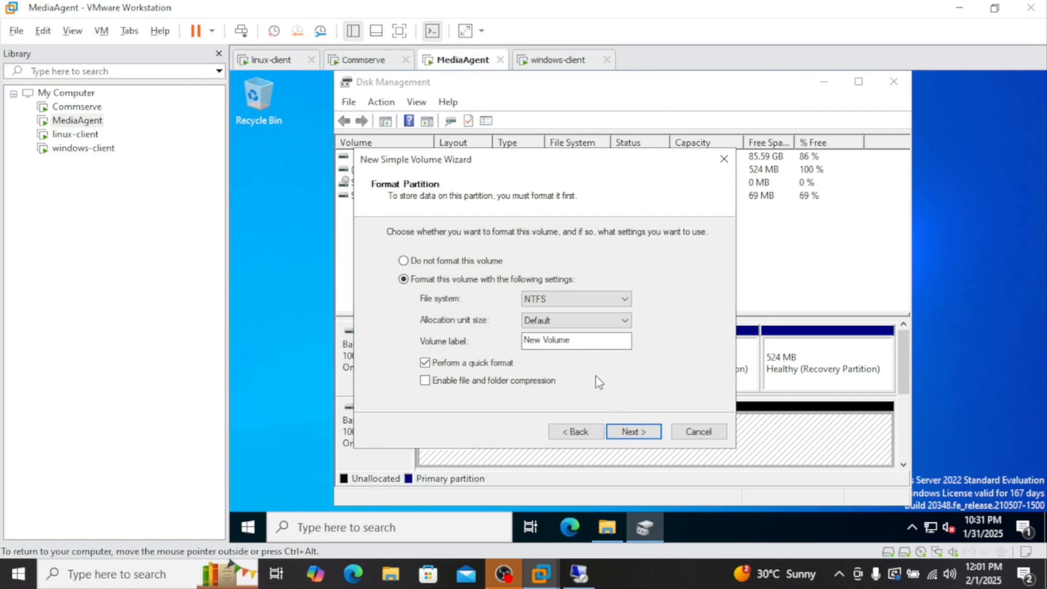
left_click_drag(606, 347, 470, 340)
type("Mountpath1")
left_click(644, 433)
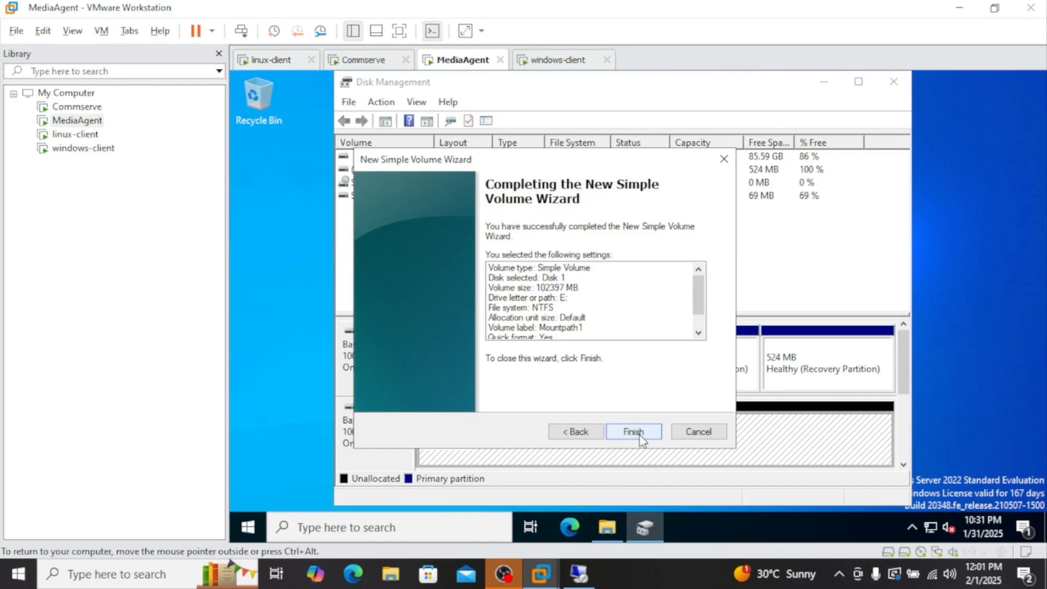
left_click(639, 433)
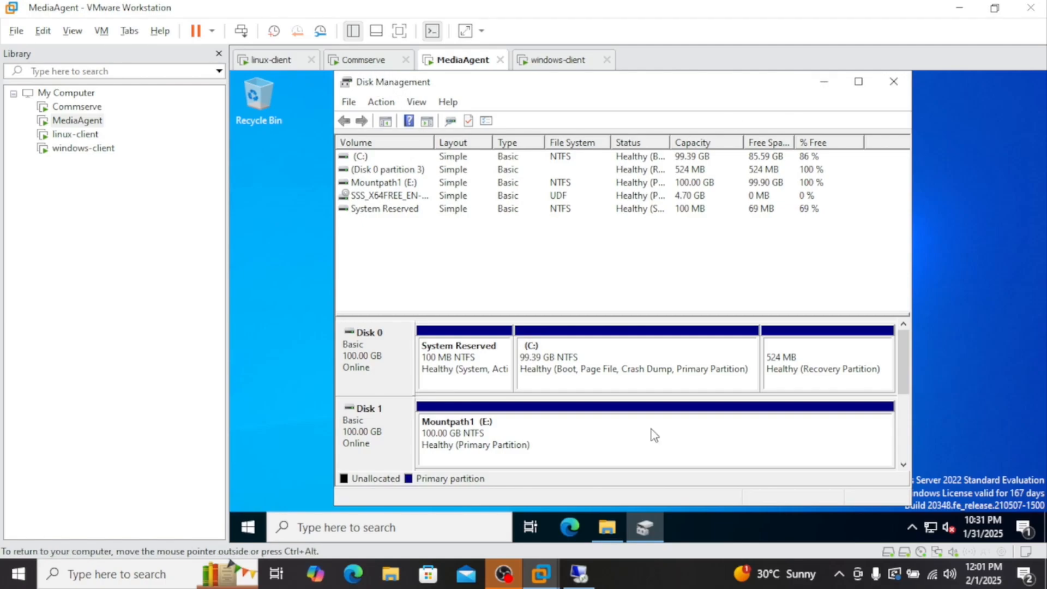
Return to Command Center on the Commserve and open the Storage > Disk page
left_click(362, 60)
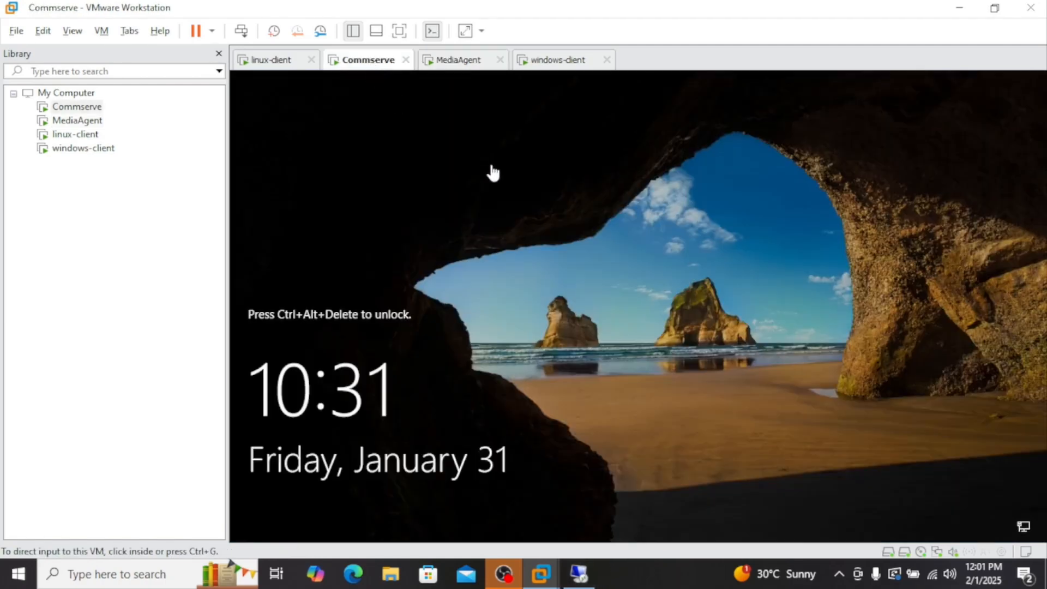
left_click(579, 573)
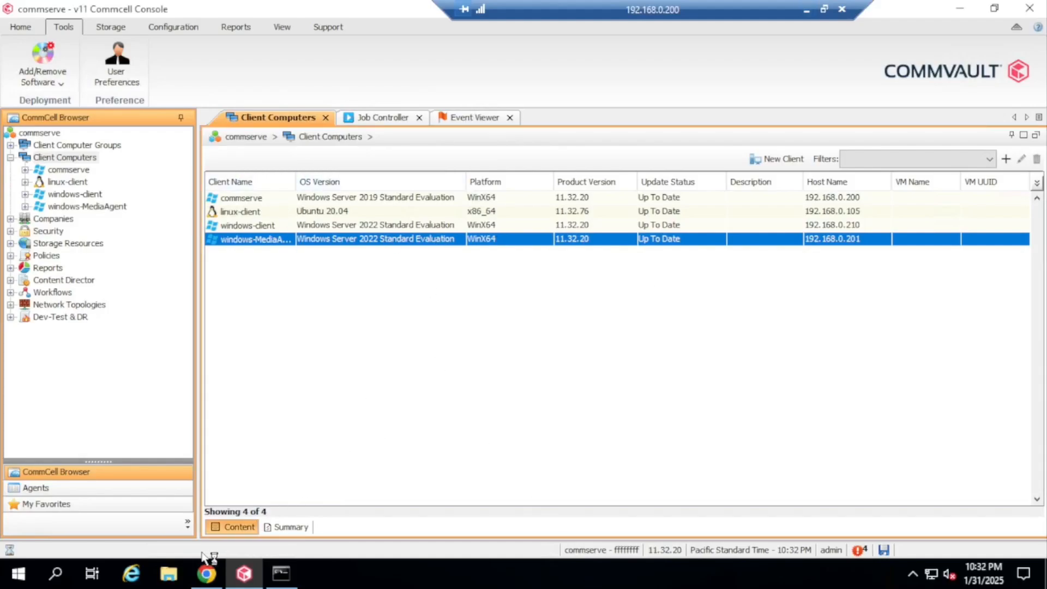
left_click(206, 572)
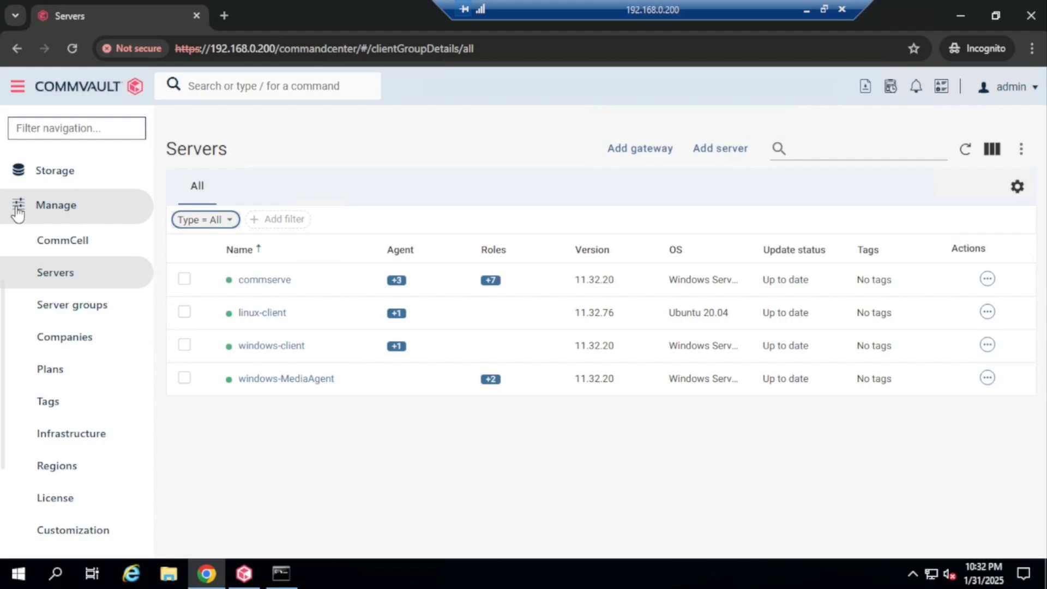
scroll(95, 414, "down", 3)
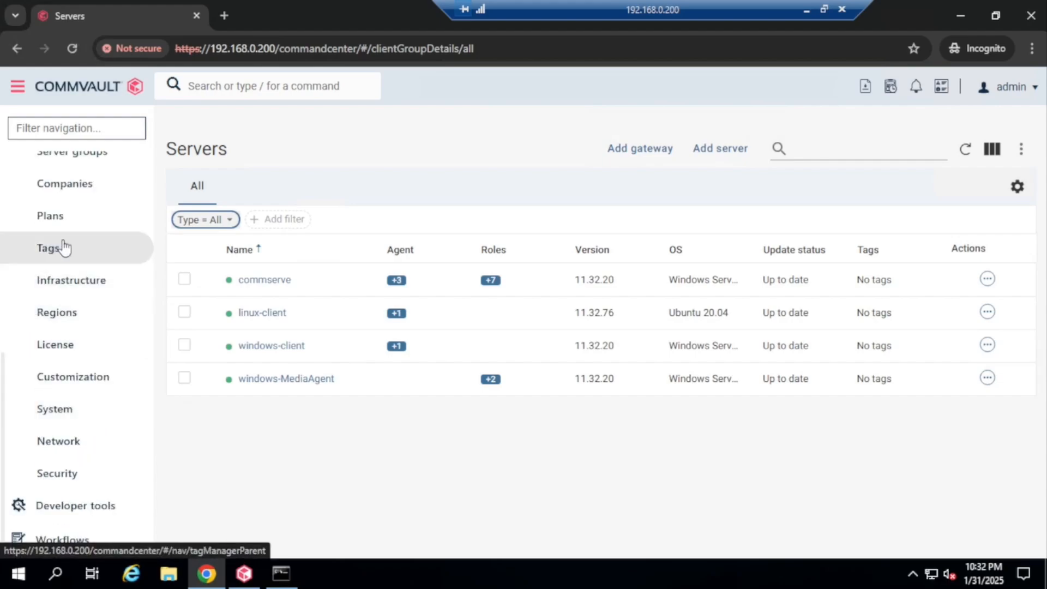
scroll(55, 251, "up", 4)
left_click(23, 292)
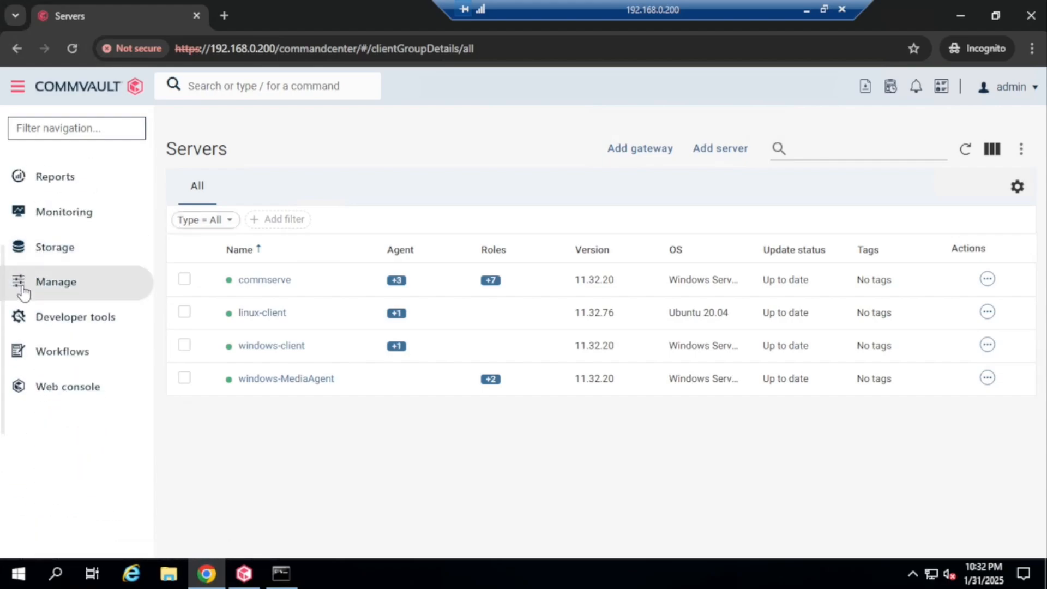
left_click(18, 252)
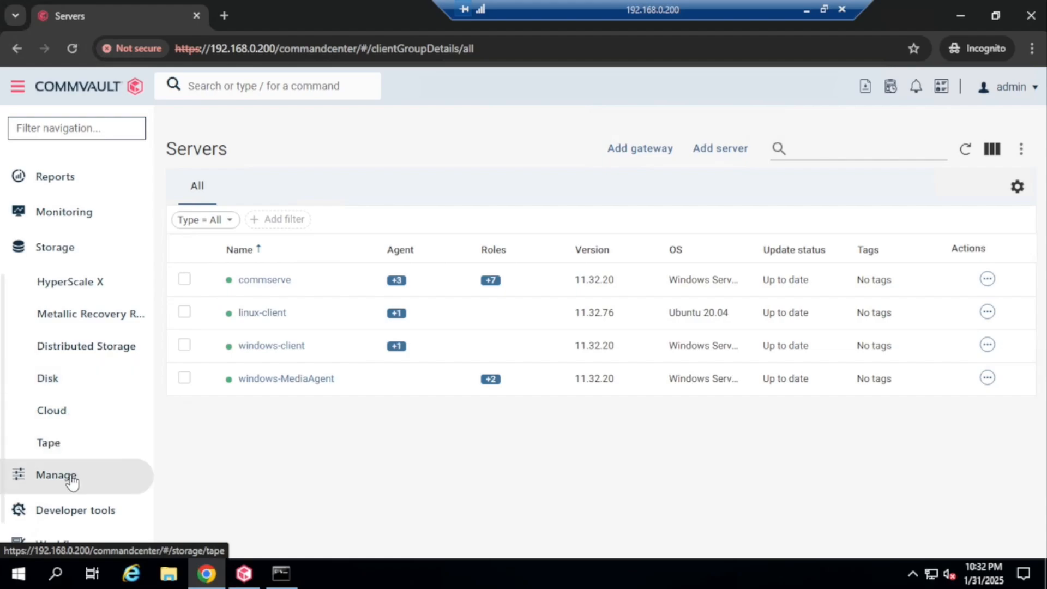
left_click(59, 388)
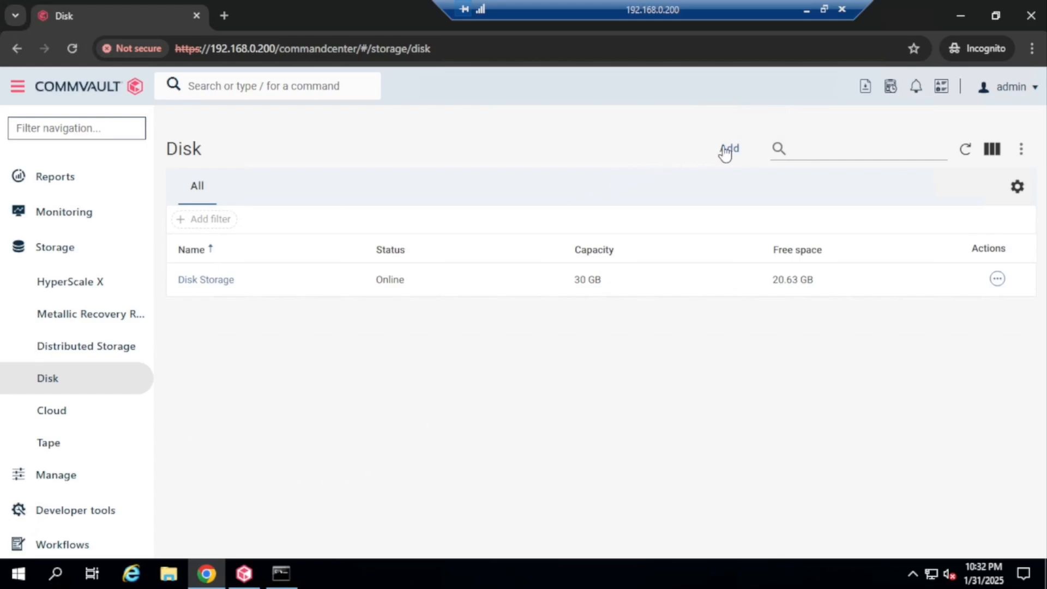
Add disk storage 'disklibrary-nondedupe' with Use deduplication switched off, then add a backup location
left_click(731, 149)
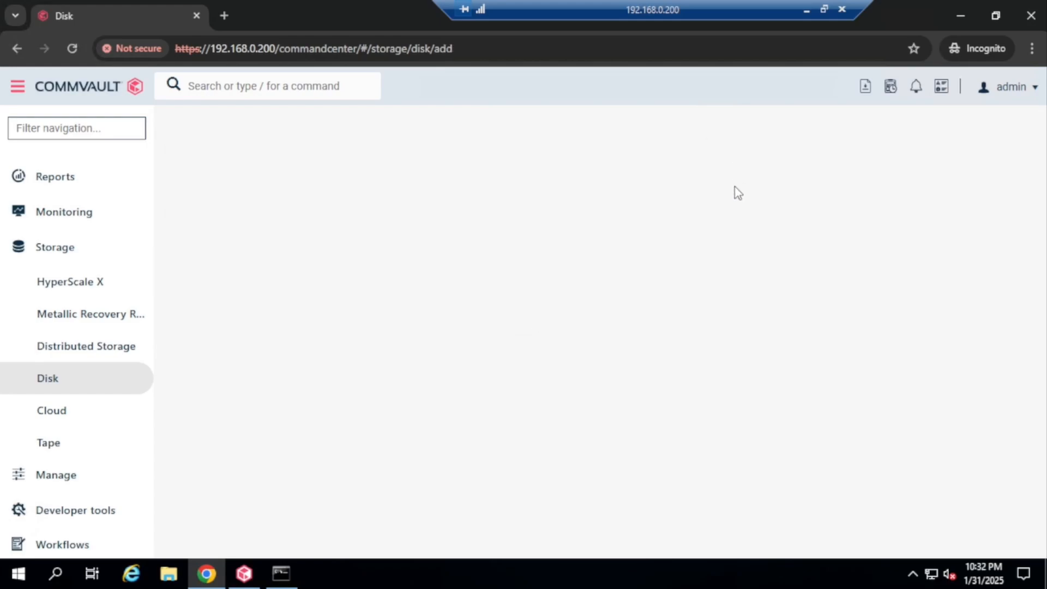
left_click(377, 234)
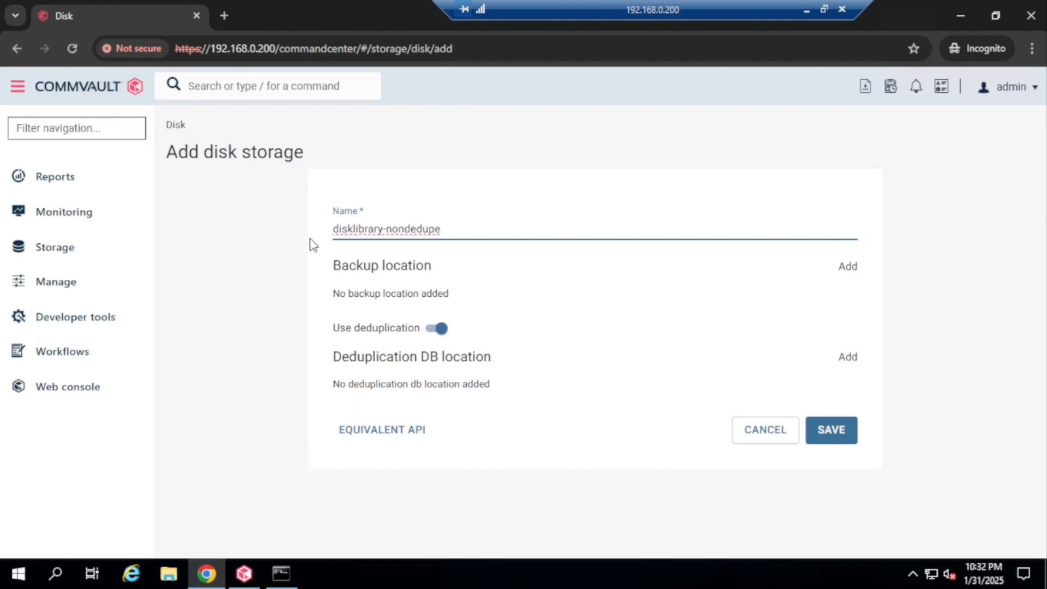
left_click(438, 328)
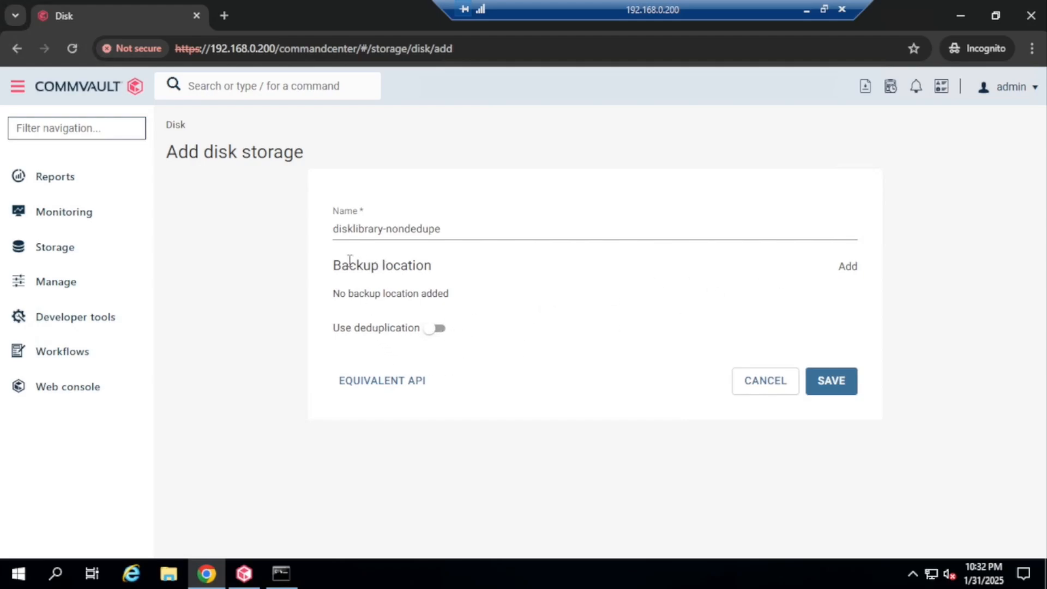
left_click_drag(342, 265, 451, 270)
left_click(850, 270)
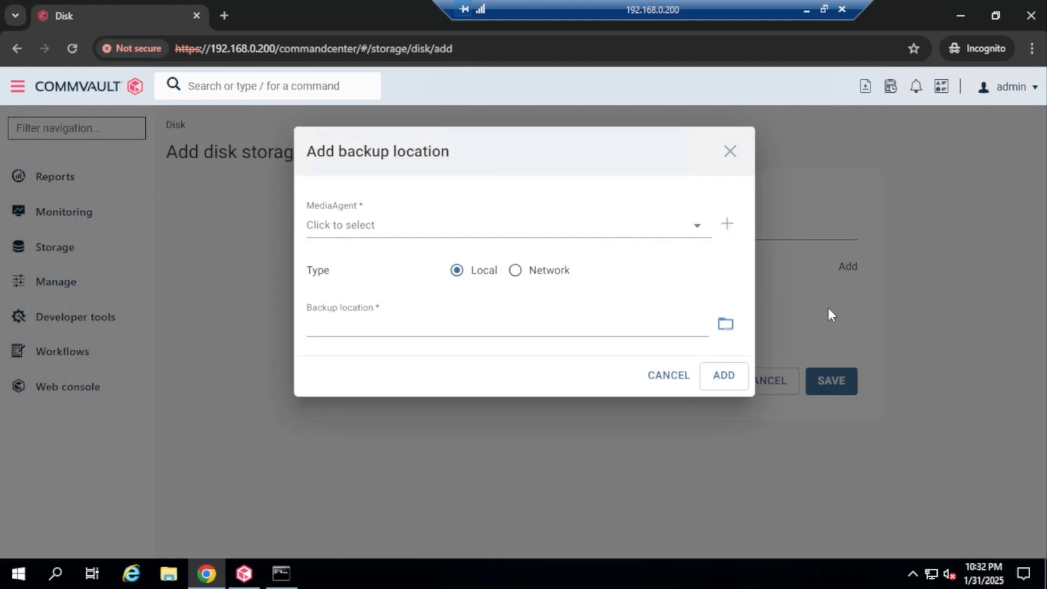
Select MediaAgent windows-MediaAgent and create a new backup folder on Mountpath1 (E:)
left_click(413, 225)
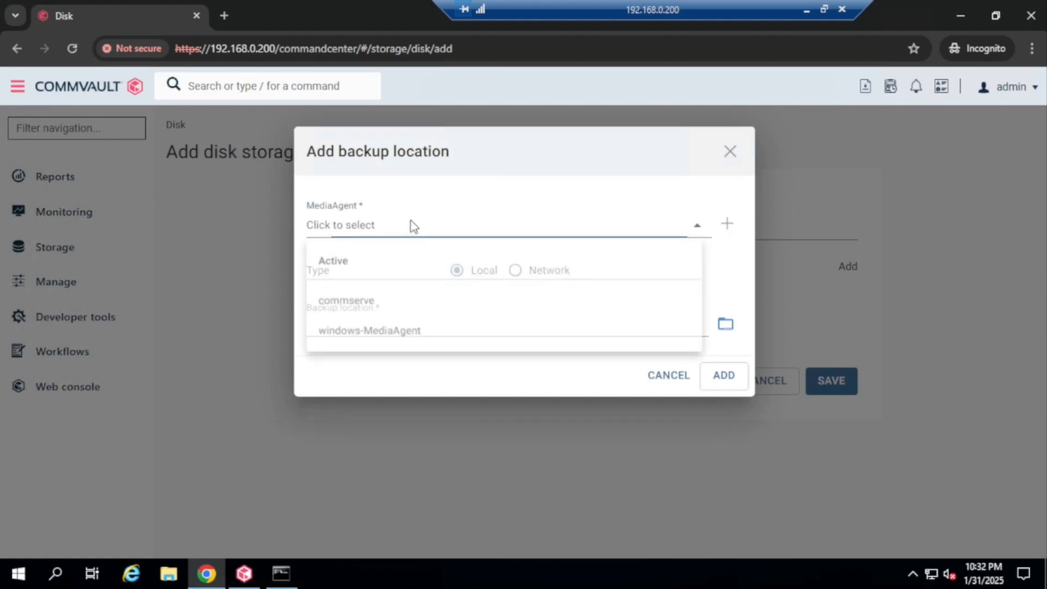
left_click(401, 336)
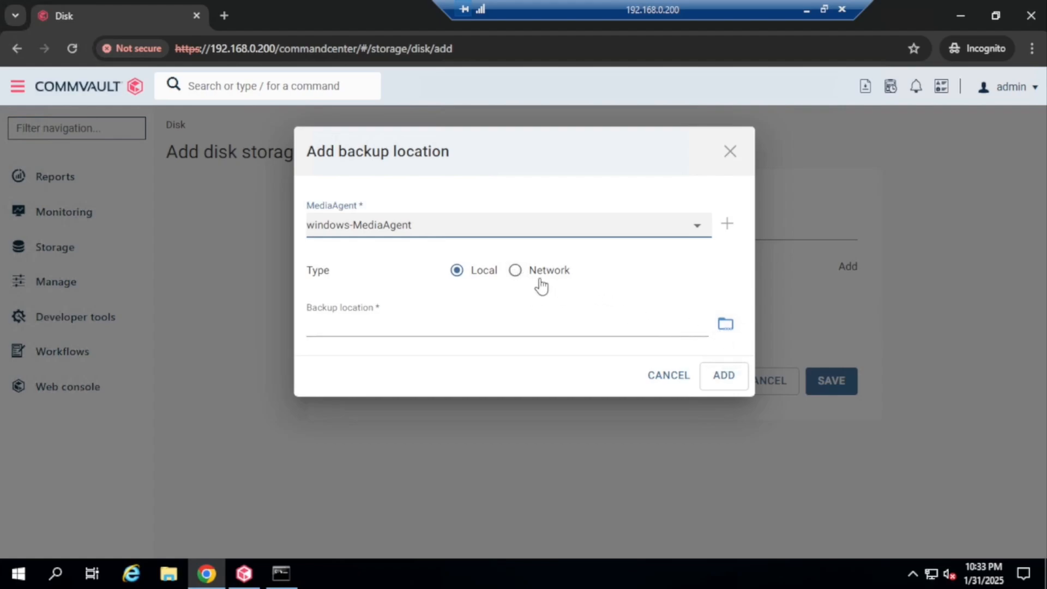
left_click(724, 327)
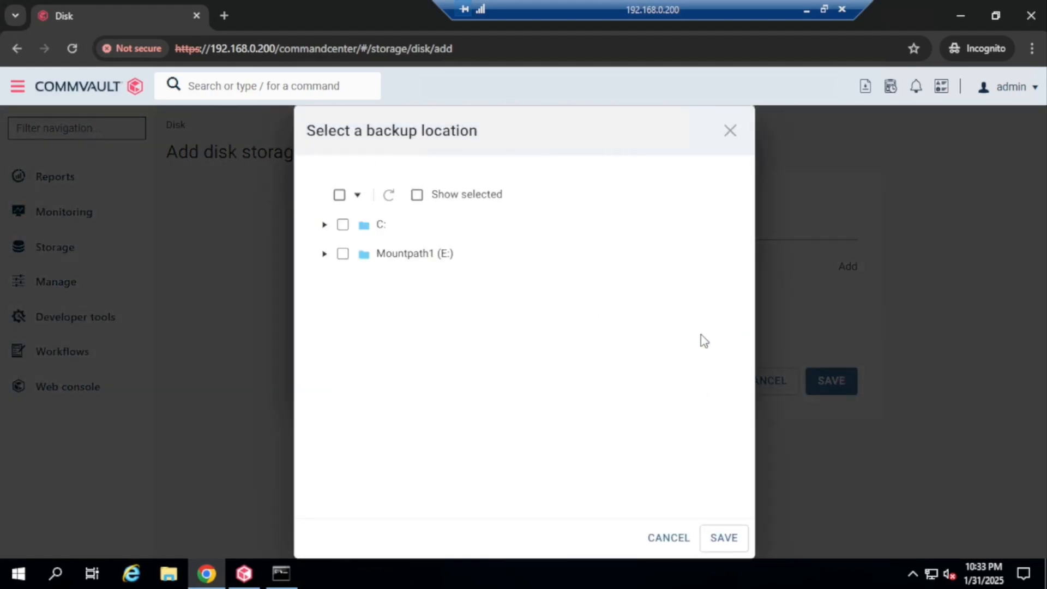
left_click(324, 254)
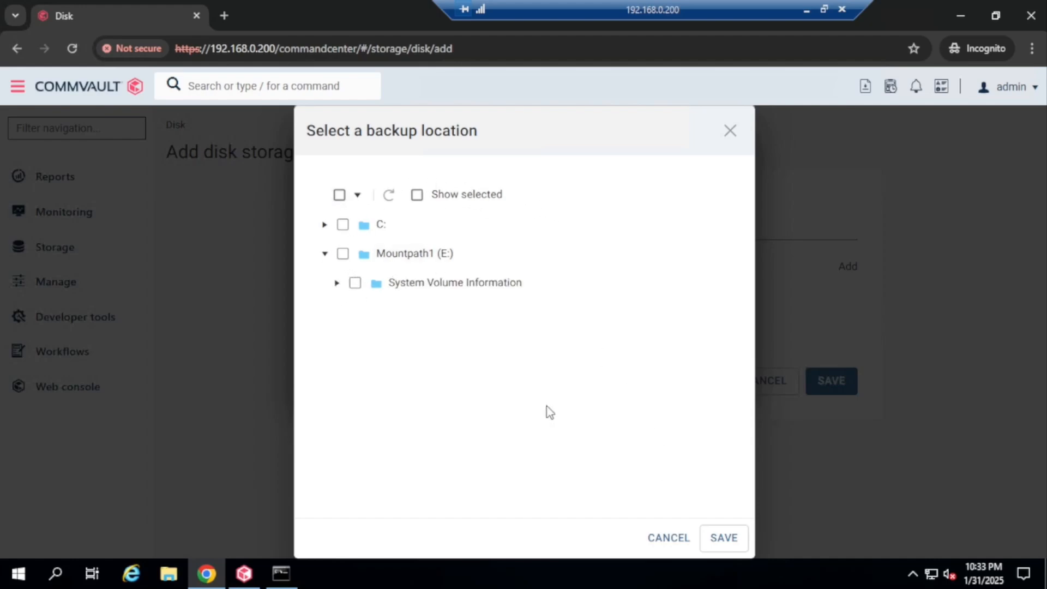
left_click(425, 254)
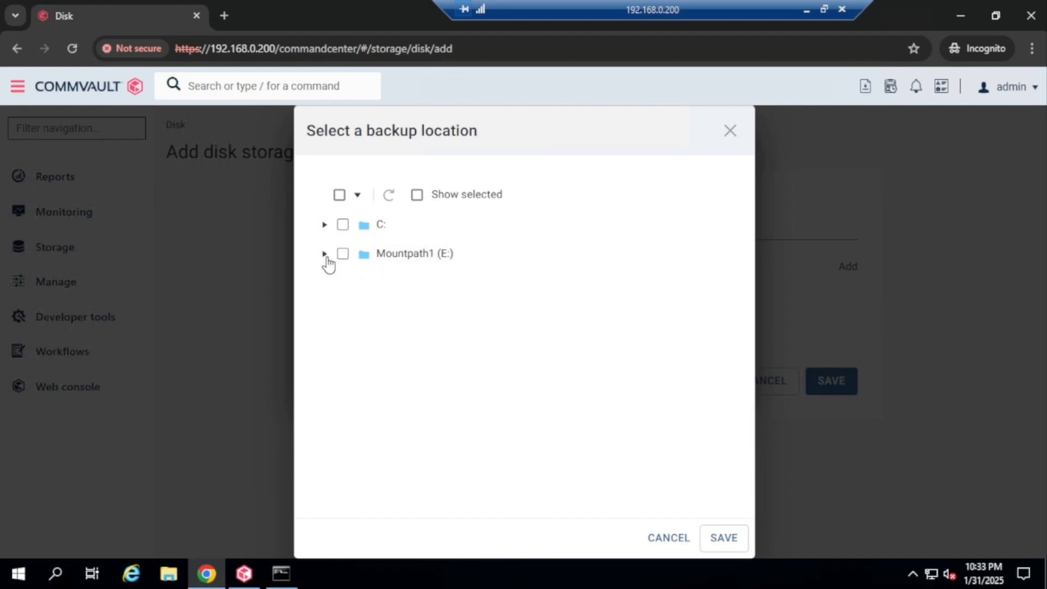
left_click(420, 258)
left_click(420, 258)
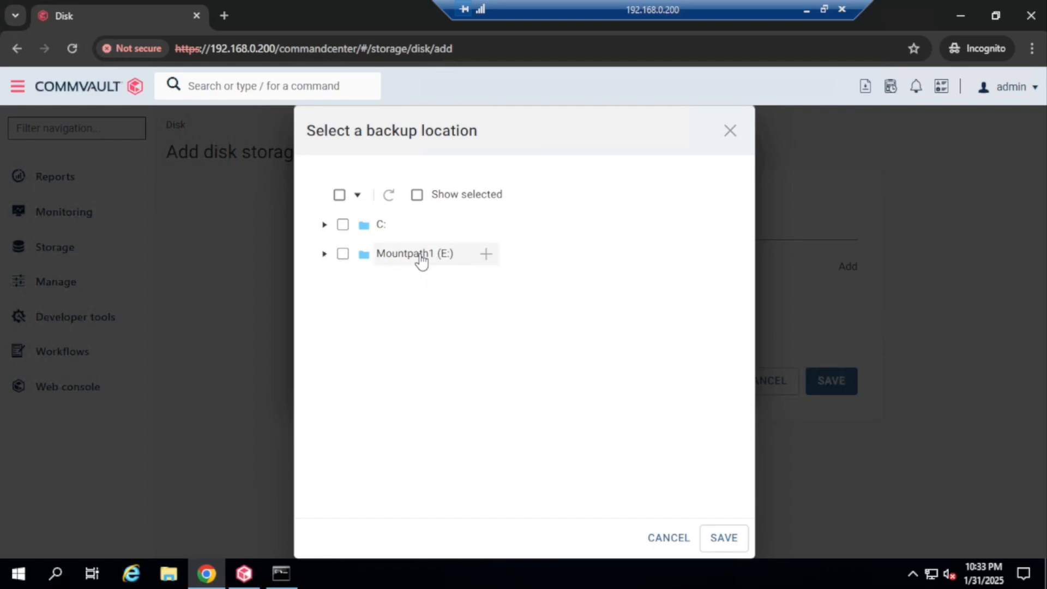
left_click(488, 260)
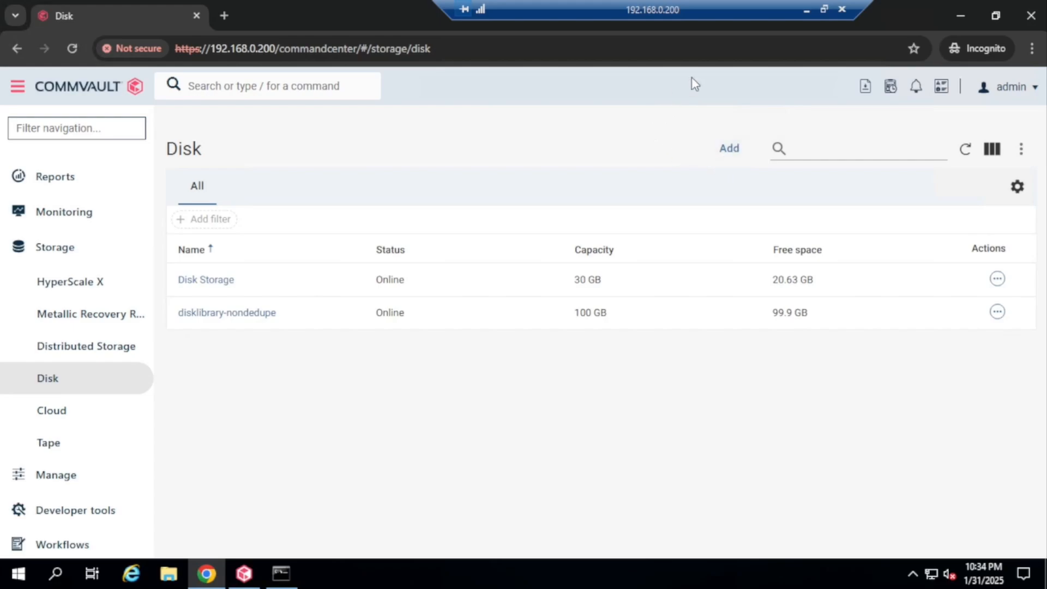
Add disk storage 'disklibrary-Dedupe' with deduplication left on, then add a backup location
left_click(729, 150)
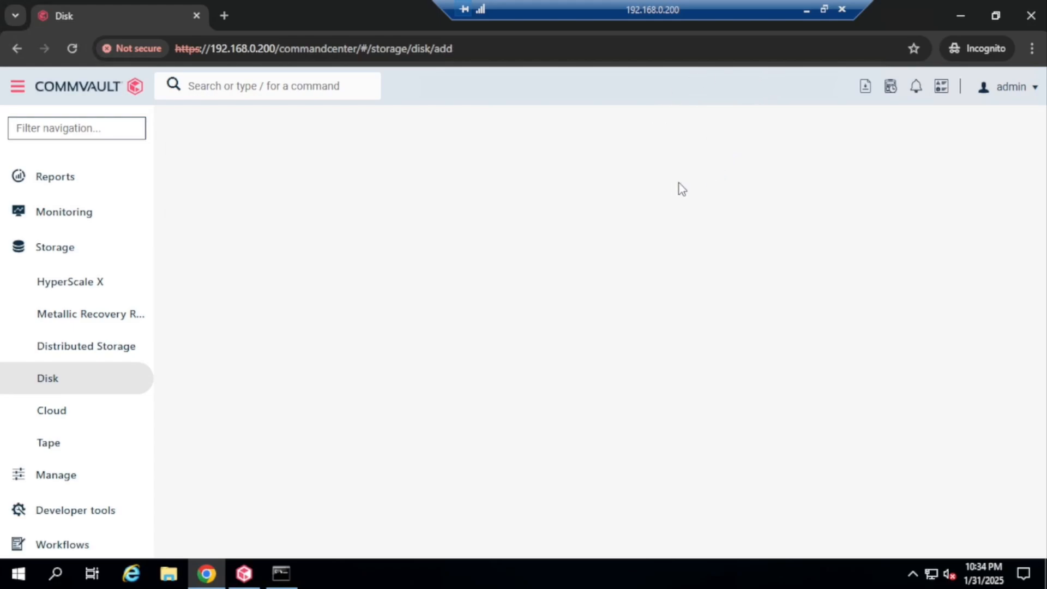
left_click(383, 231)
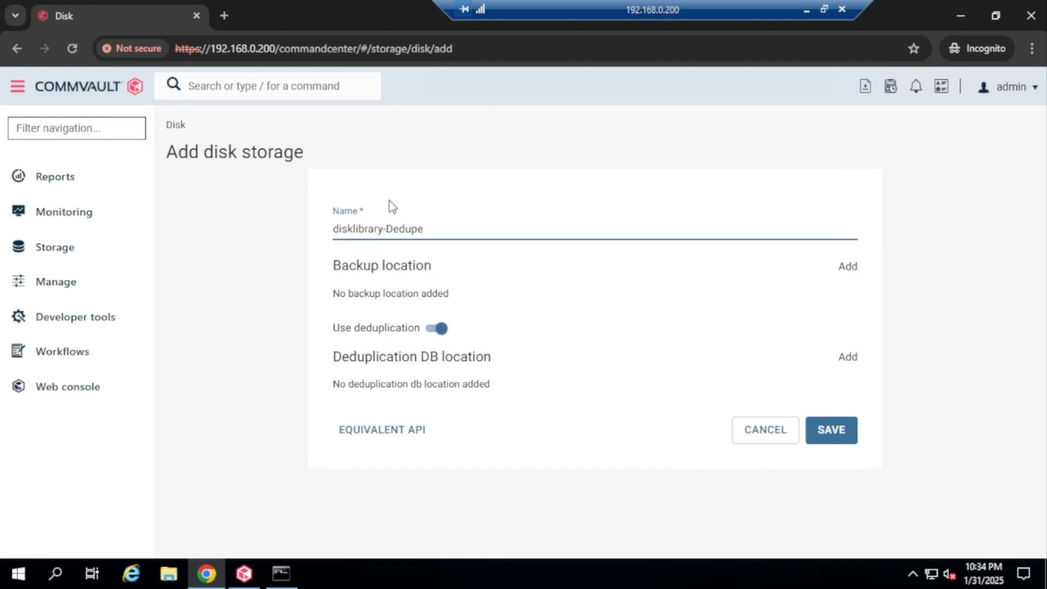
left_click(847, 266)
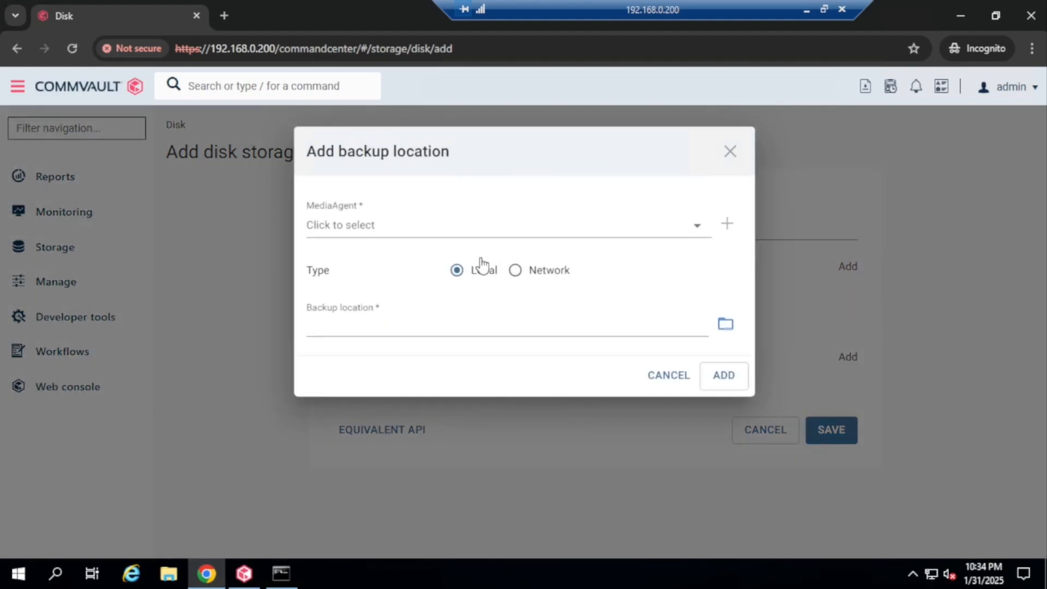
Choose windows-MediaAgent and create a new folder MP1-Dedupe on Mountpath1 (E:)
left_click(406, 230)
left_click(404, 337)
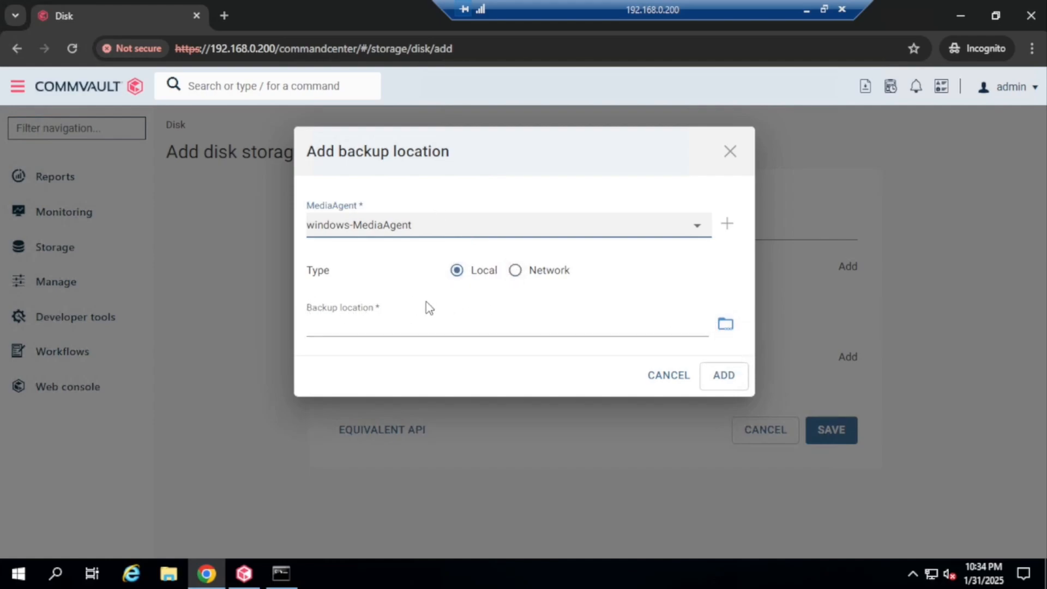
left_click(725, 326)
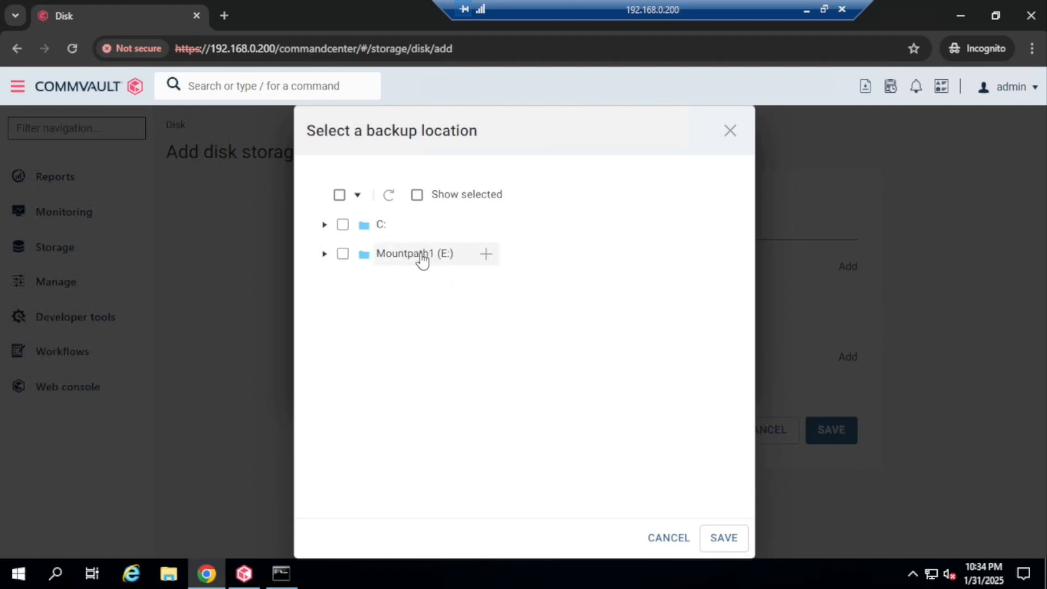
left_click(324, 254)
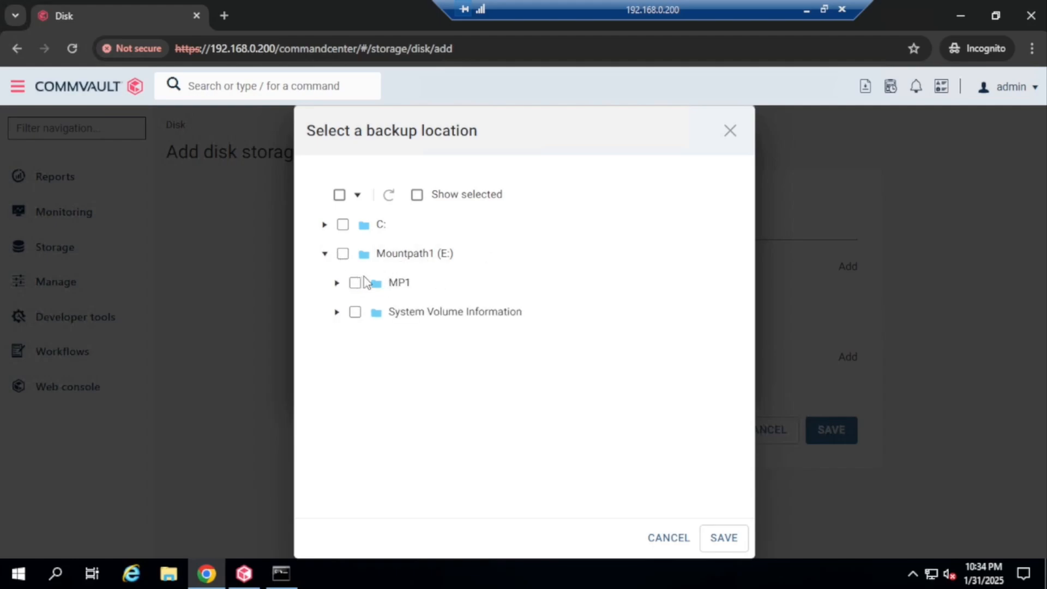
left_click(481, 256)
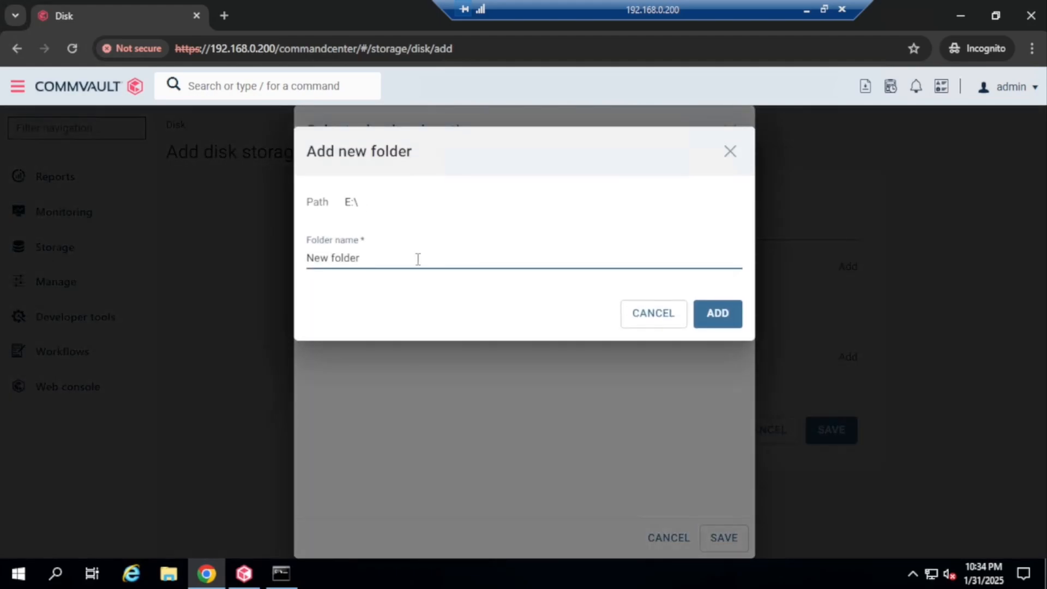
left_click_drag(398, 253, 294, 250)
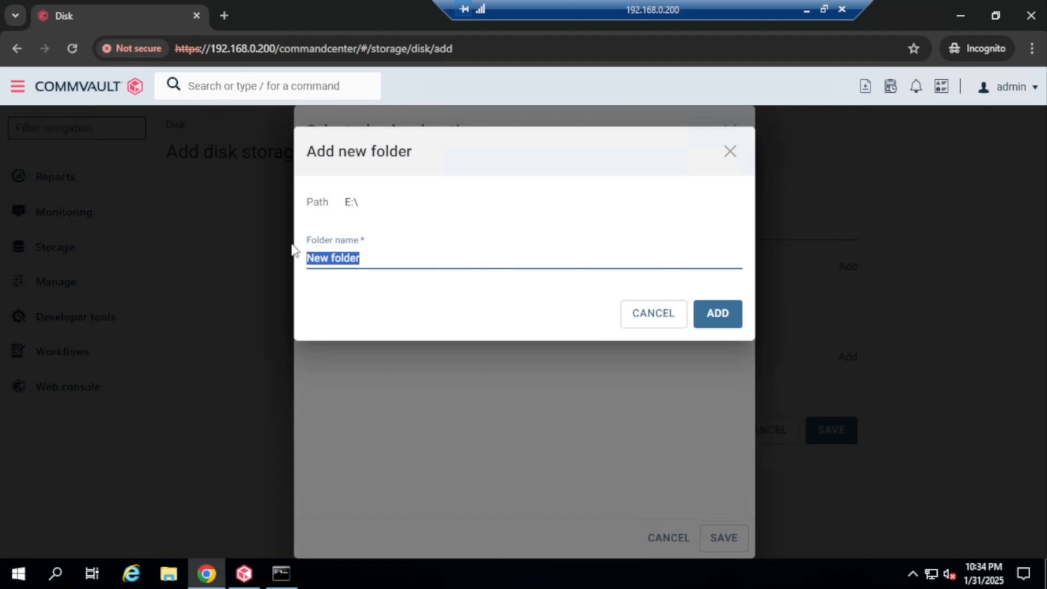
type("MP1-De")
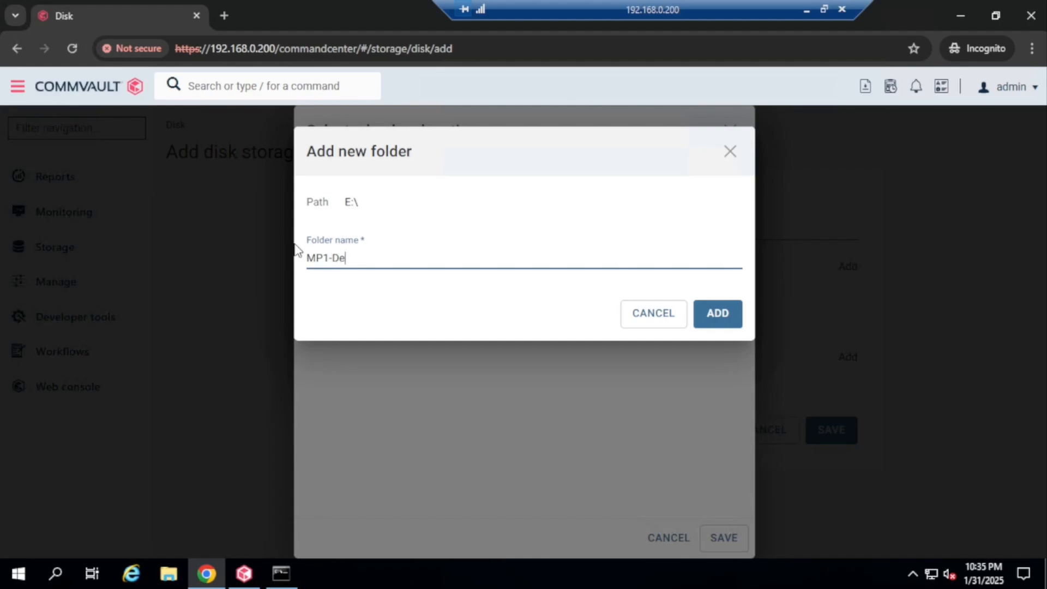
type("dupe")
left_click(721, 314)
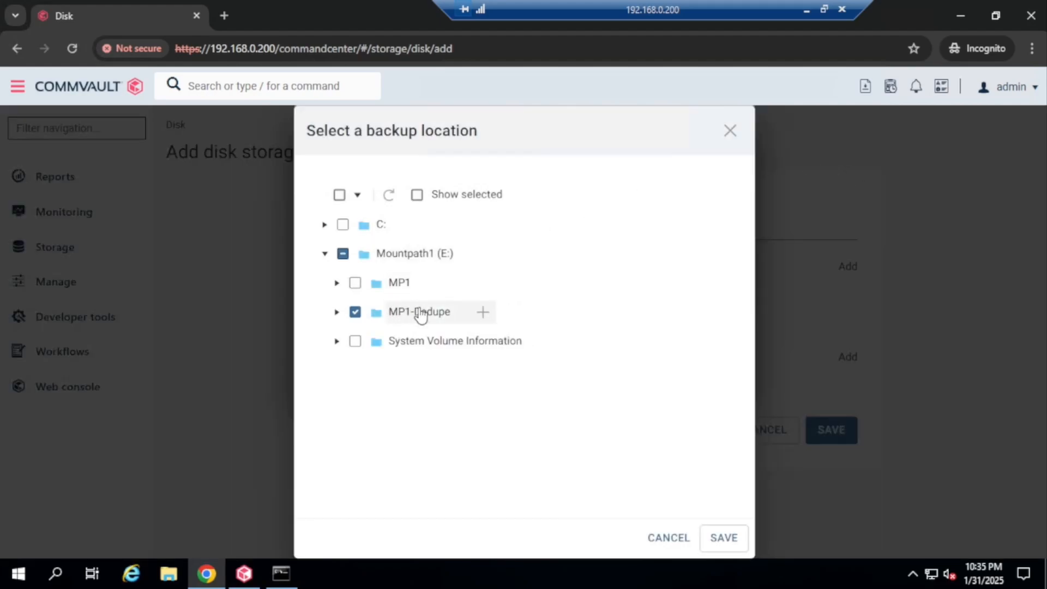
Add E:\MP1-Dedupe as the backup location and start adding a deduplication DB location
left_click(723, 539)
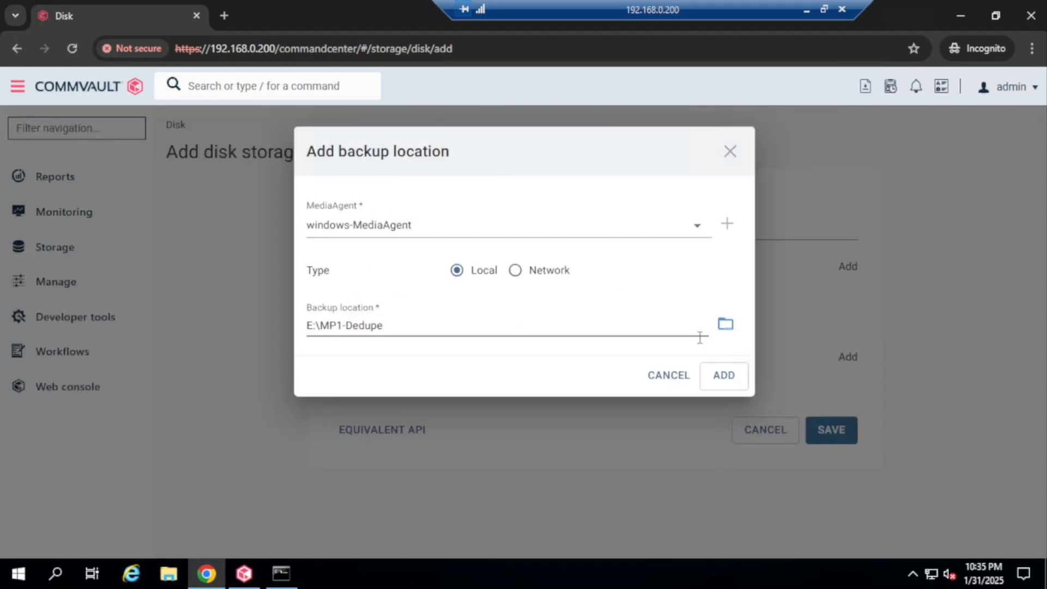
left_click(722, 384)
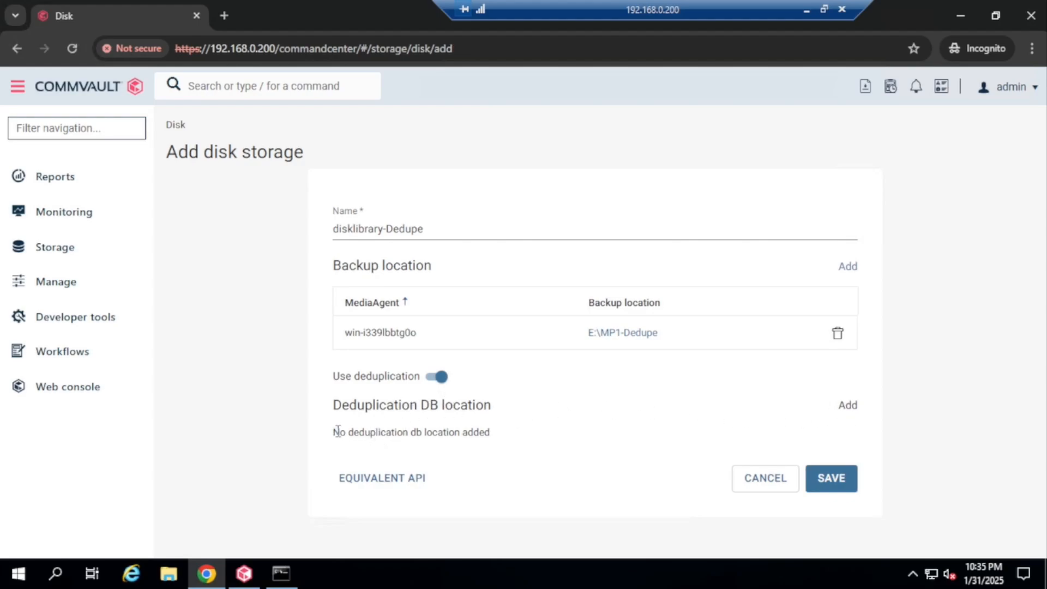
left_click_drag(337, 431, 511, 443)
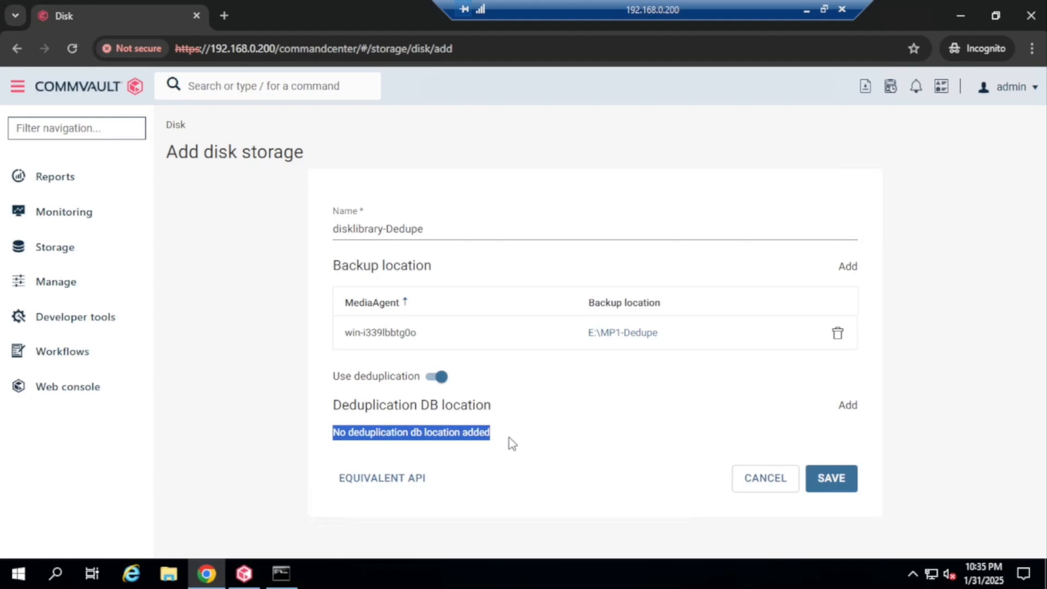
left_click(848, 408)
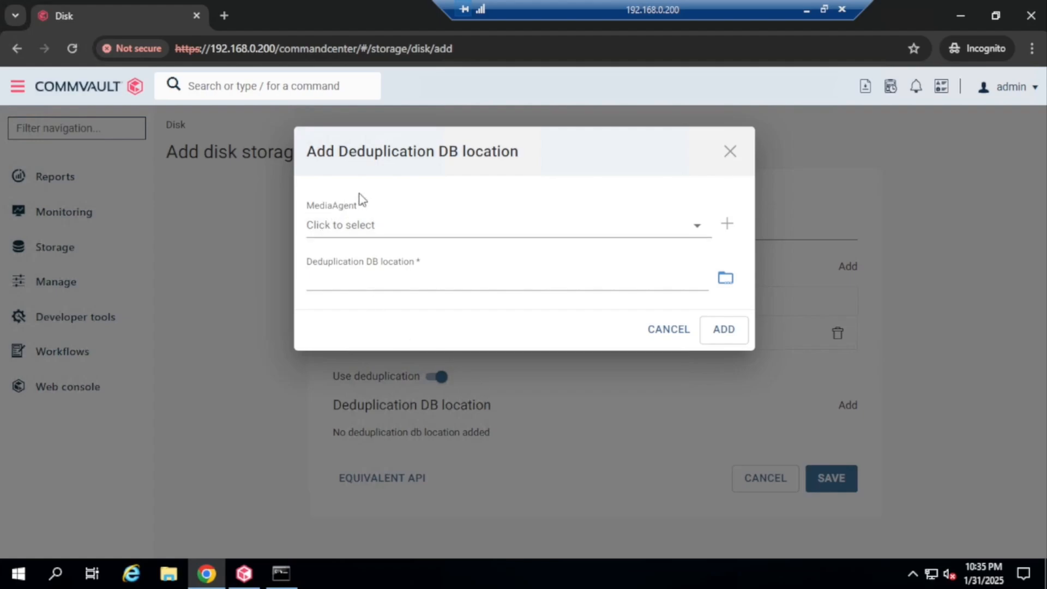
Pick windows-MediaAgent for the DDB, then cancel both the folder browser and the DDB form
left_click(410, 227)
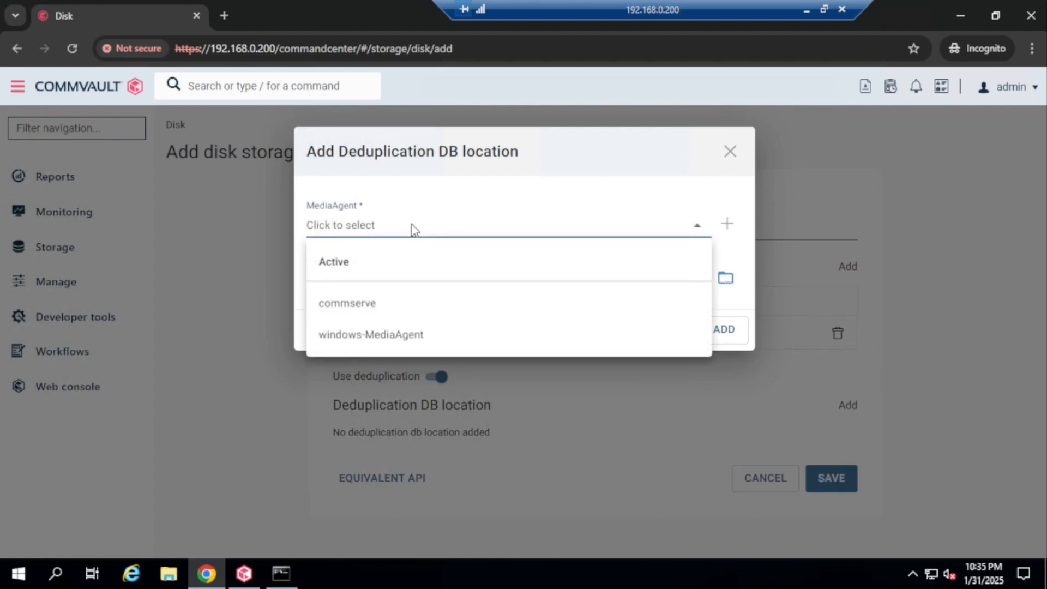
left_click(396, 342)
left_click(725, 281)
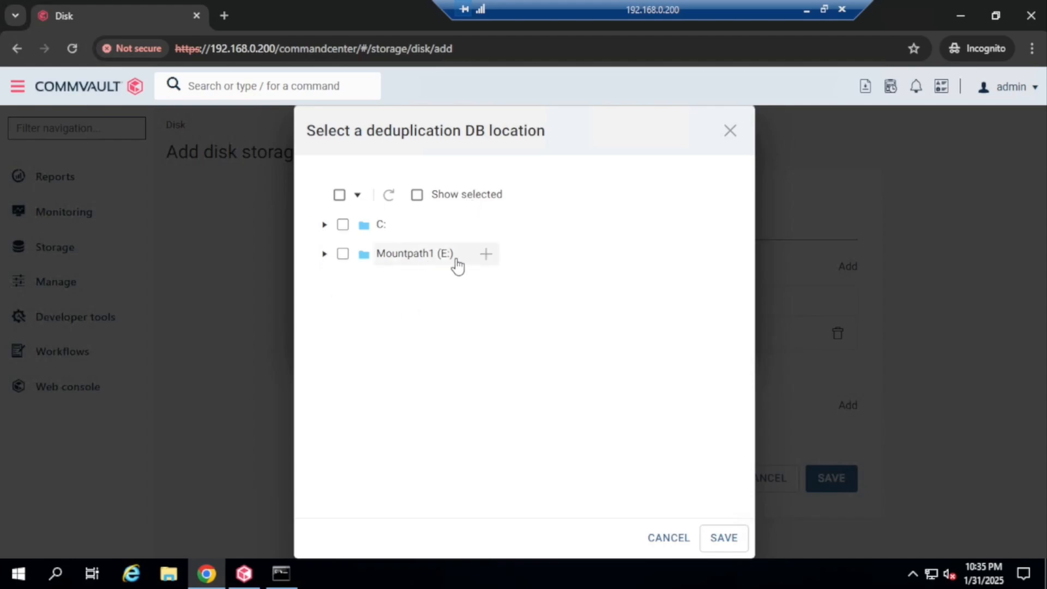
left_click(730, 133)
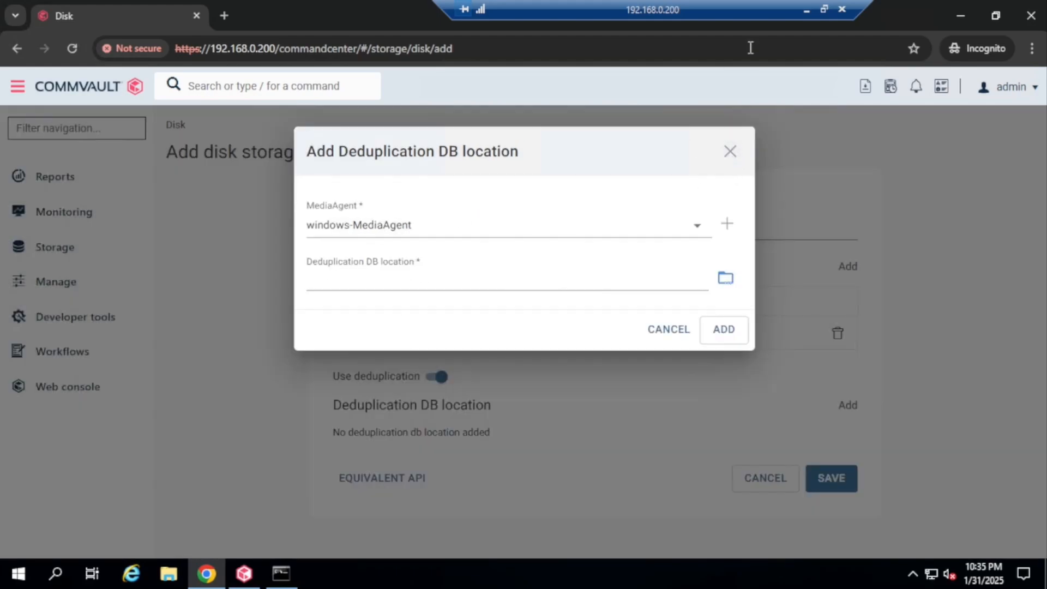
left_click(730, 148)
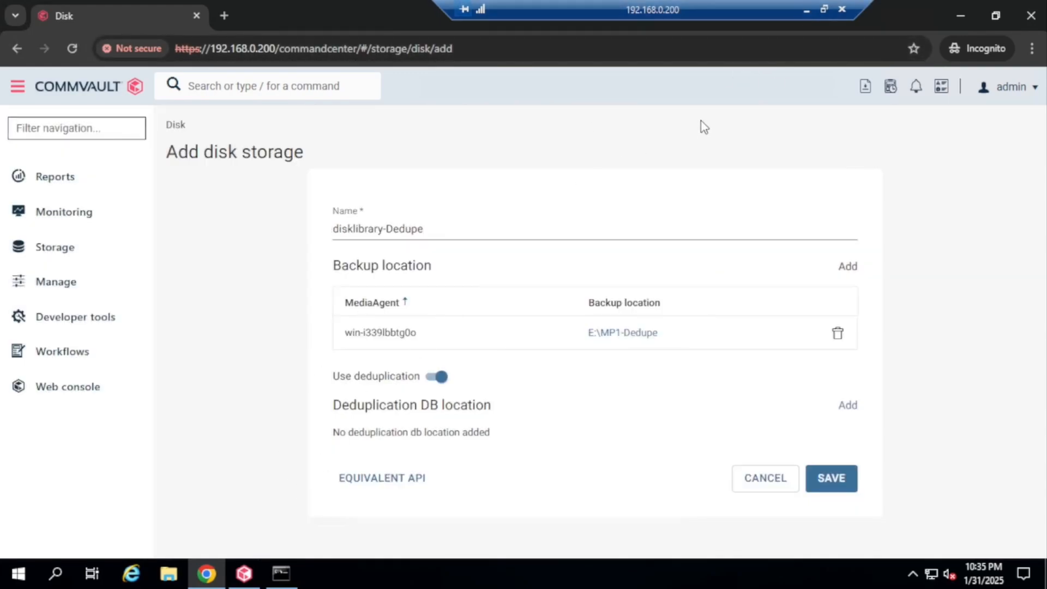
Minimize the remote session and open the MediaAgent VM's settings to inspect its SATA disk
left_click(806, 10)
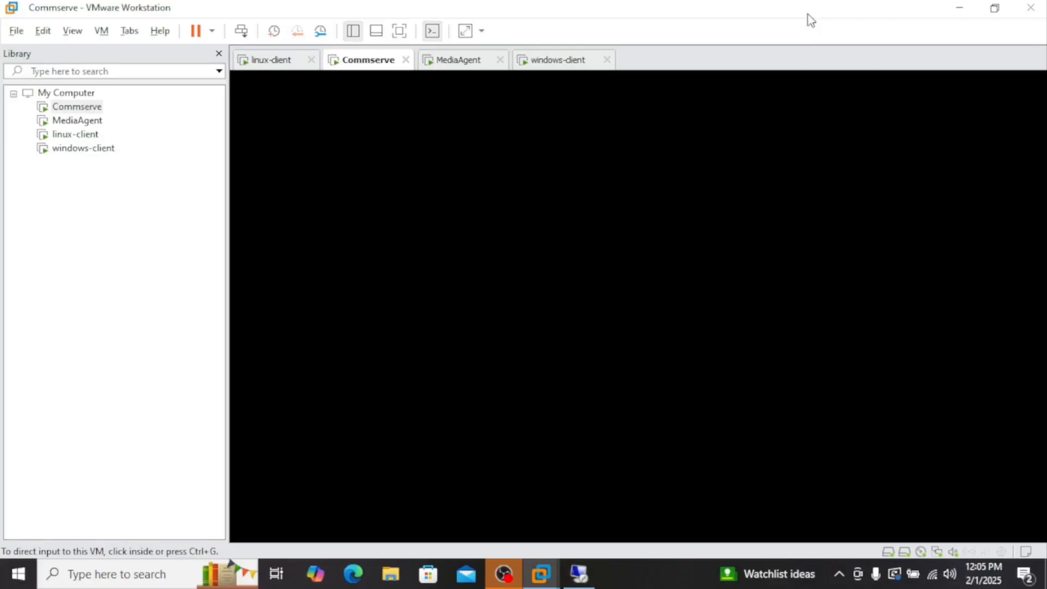
right_click(79, 121)
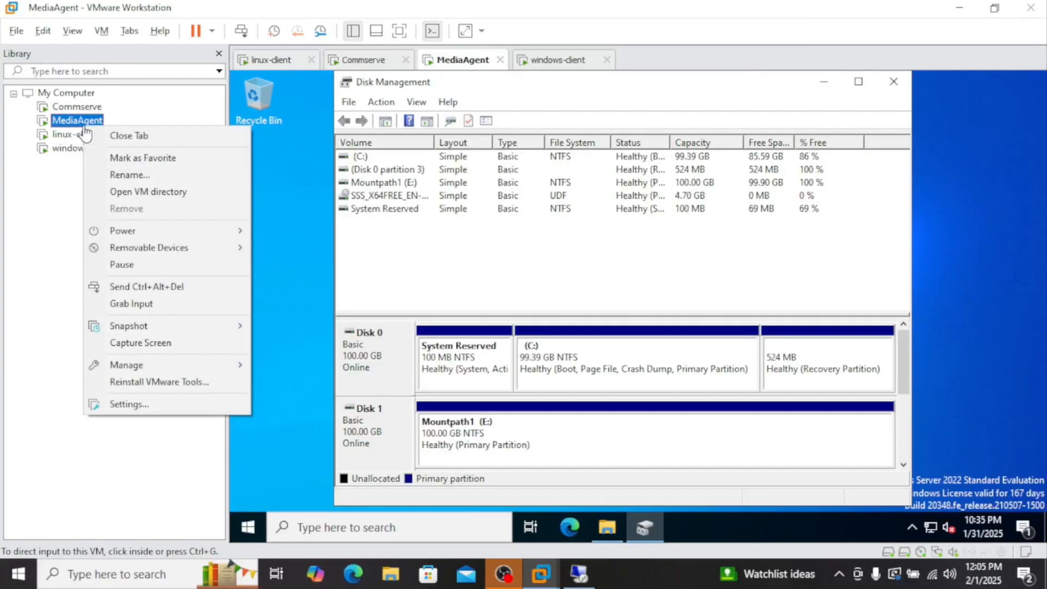
left_click(154, 406)
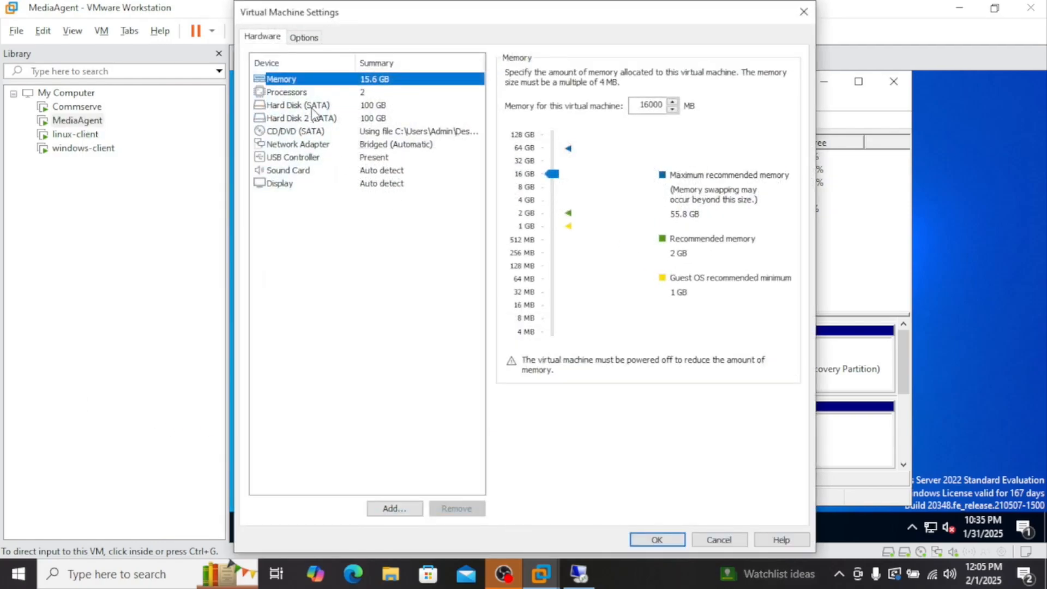
left_click(298, 105)
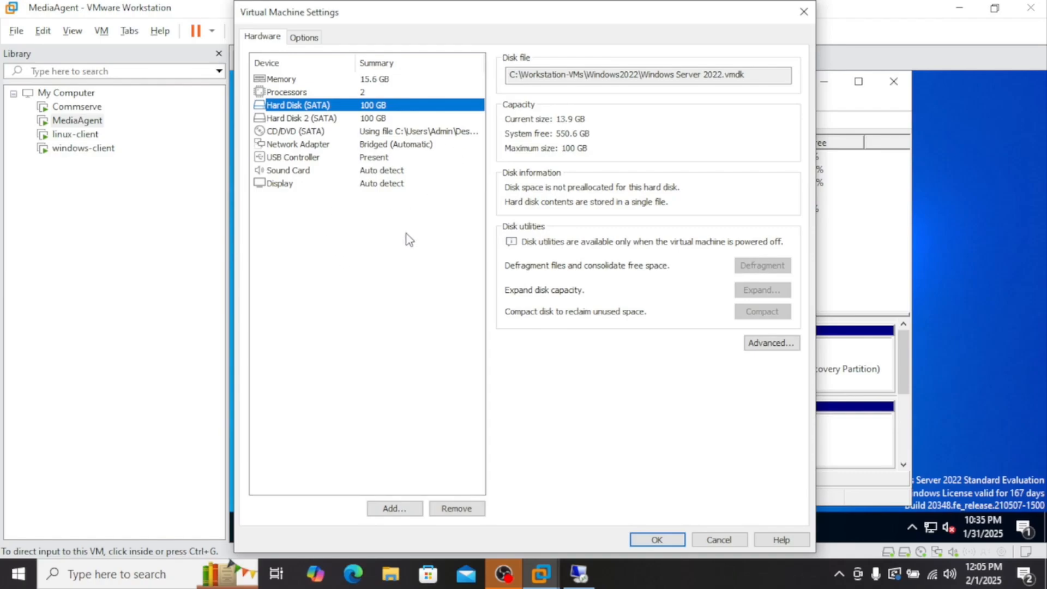
Add a new 20 GB SATA virtual hard disk stored as a single file and apply it
left_click(407, 507)
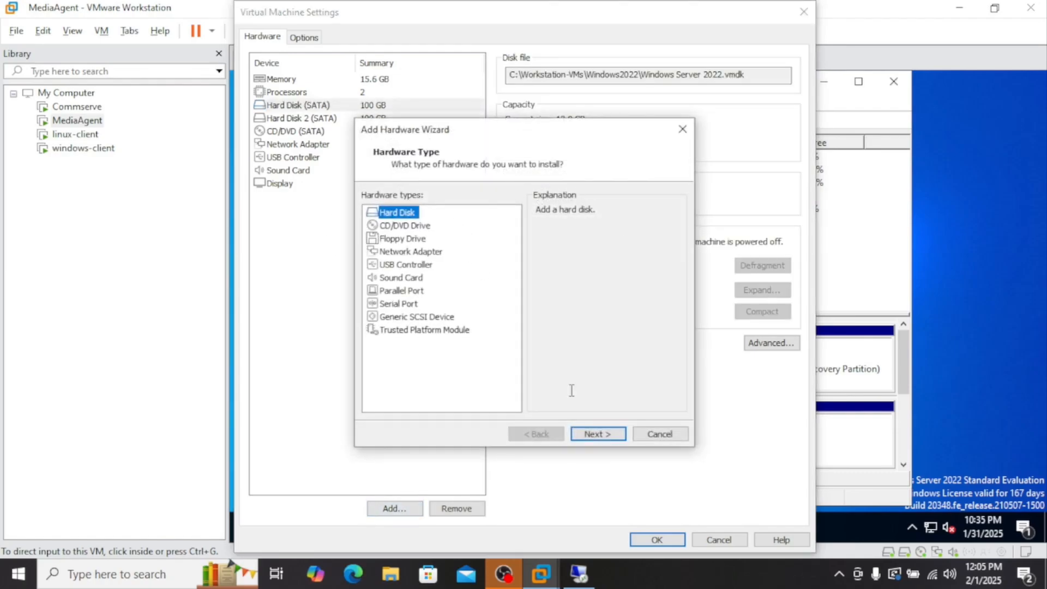
left_click(598, 433)
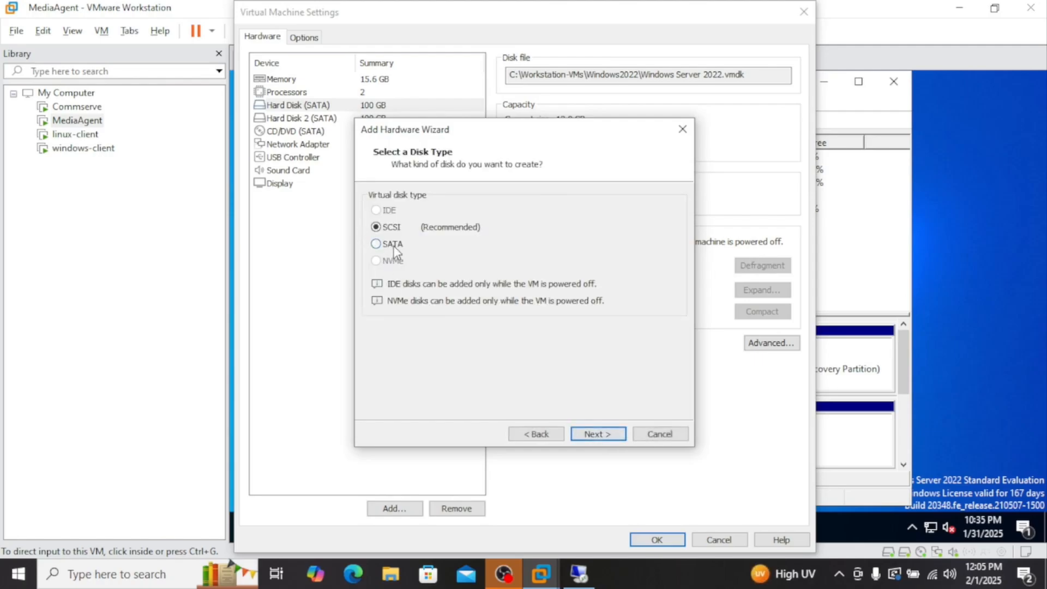
left_click(394, 245)
left_click(604, 436)
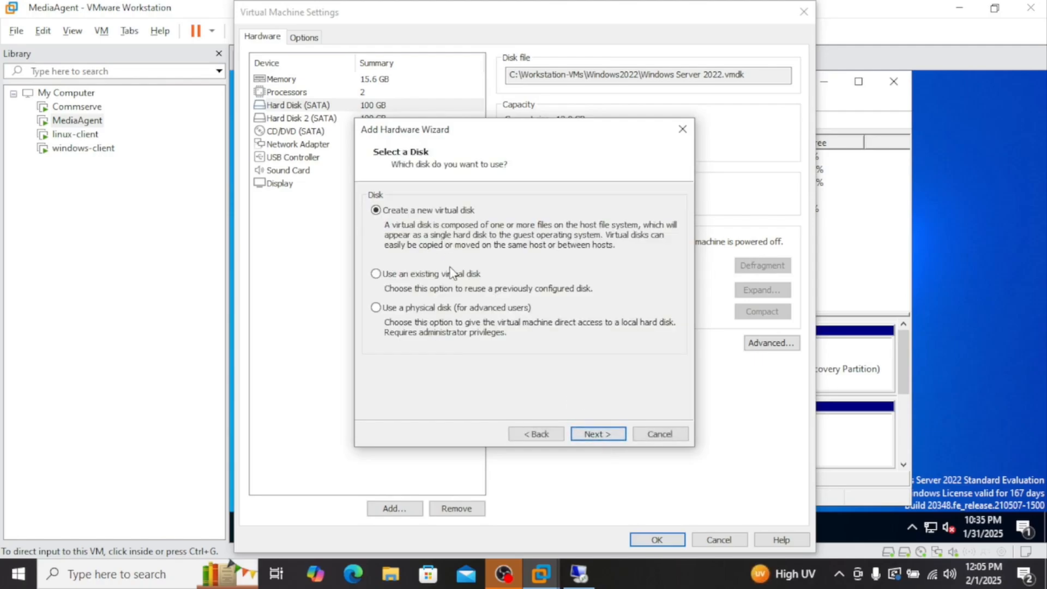
left_click(597, 433)
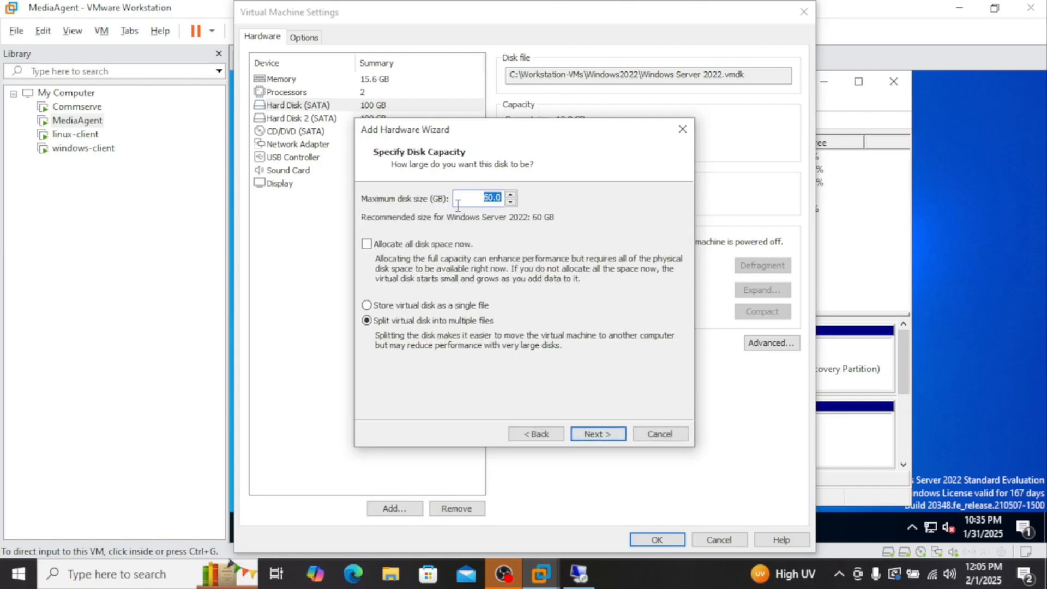
left_click(487, 196)
double_click(486, 196)
type("20")
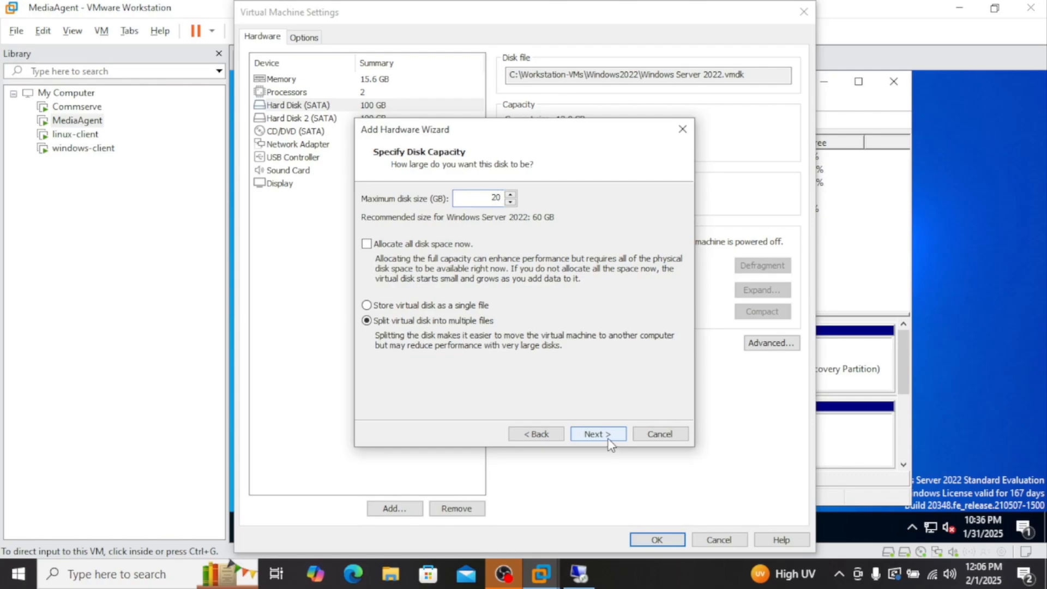
left_click(377, 307)
left_click(605, 435)
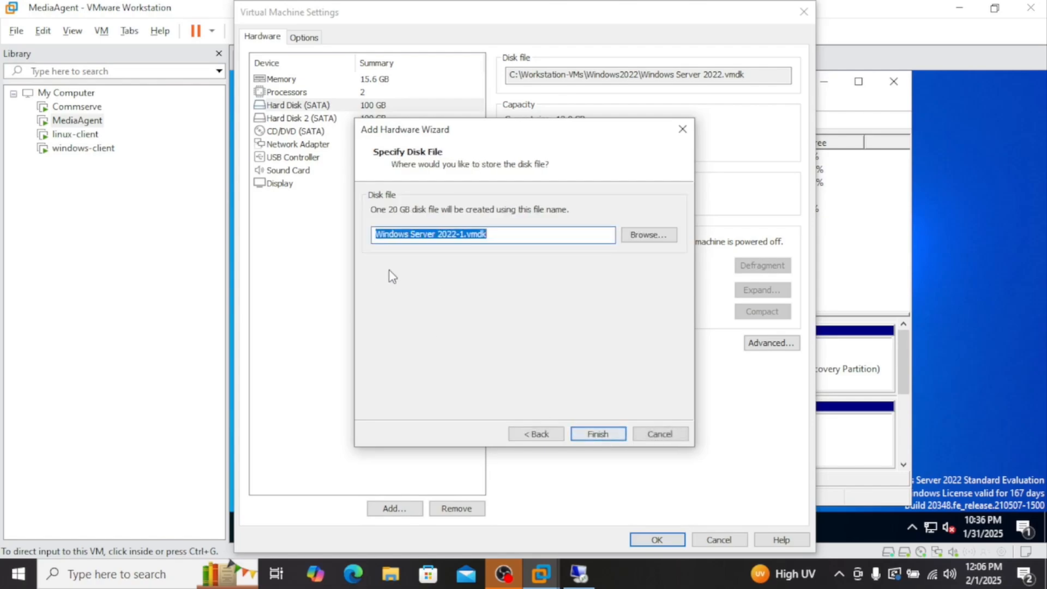
left_click(597, 434)
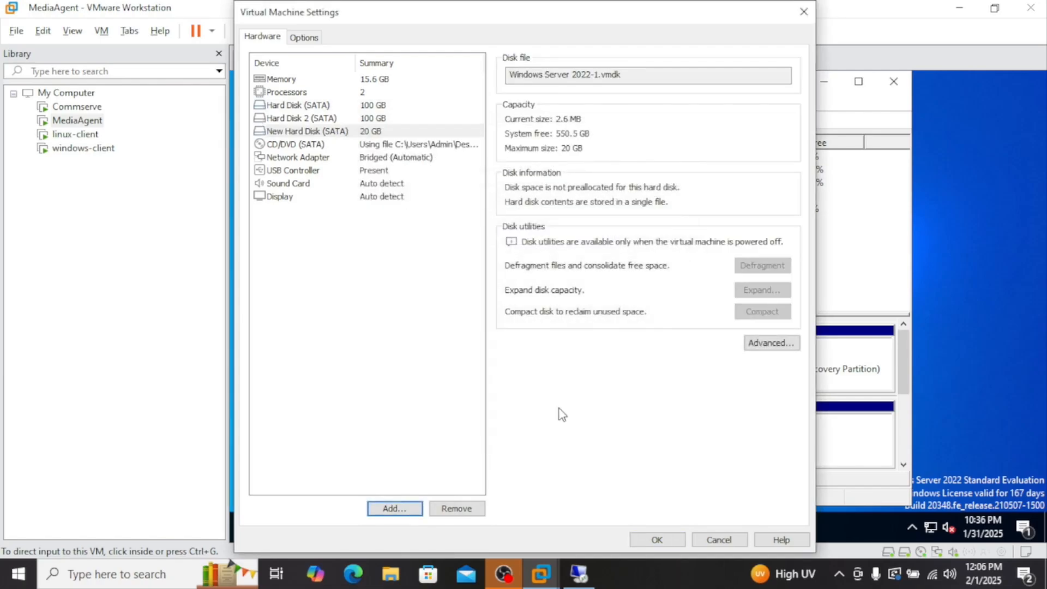
left_click(656, 540)
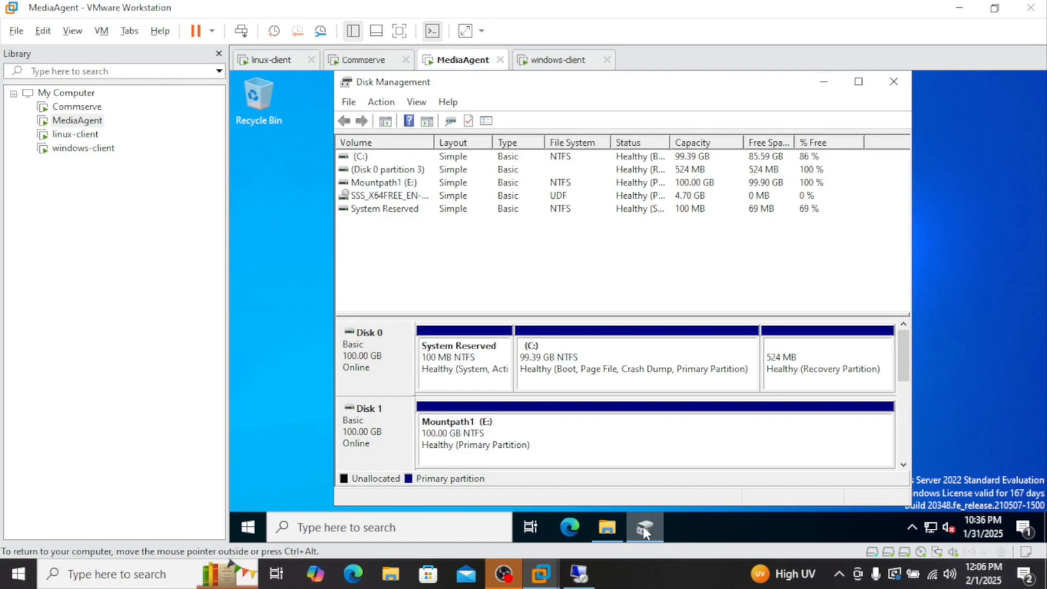
Reopen Disk Management in the guest and initialize the new Disk 2 with MBR
mouse_move(636, 520)
left_click(893, 81)
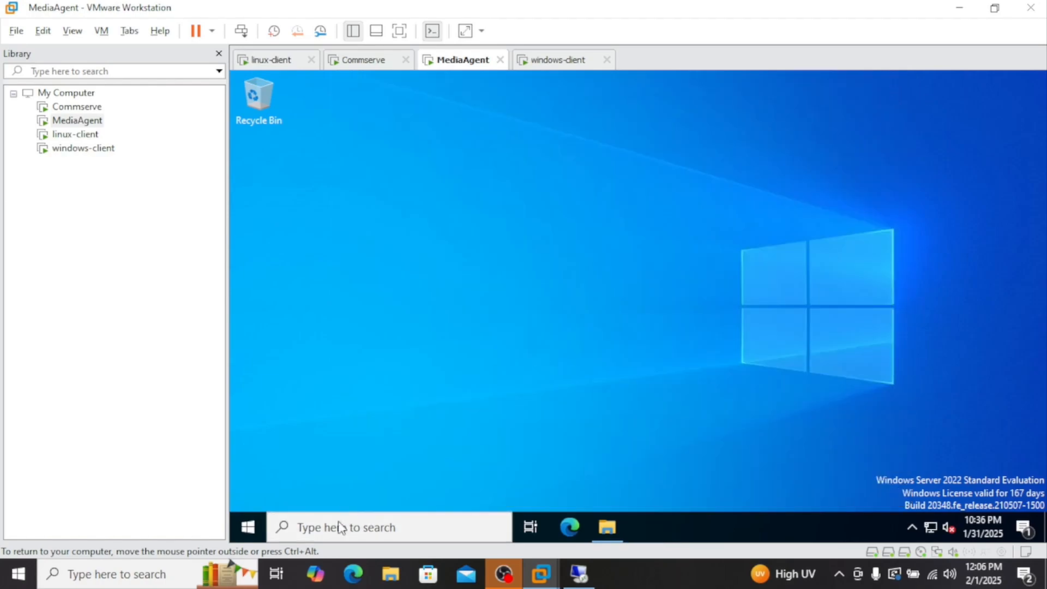
left_click(348, 526)
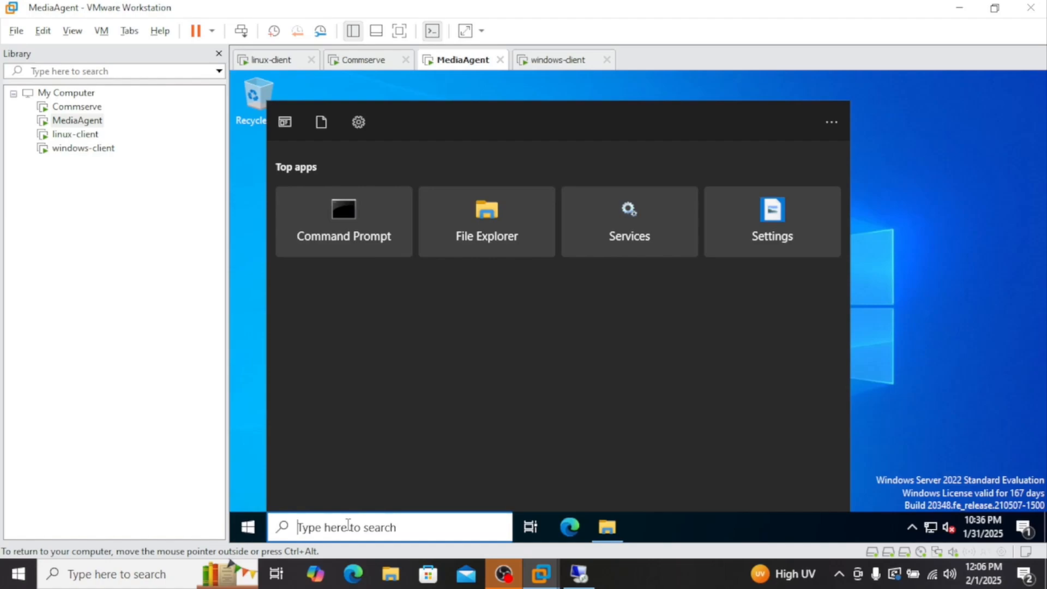
type("disk")
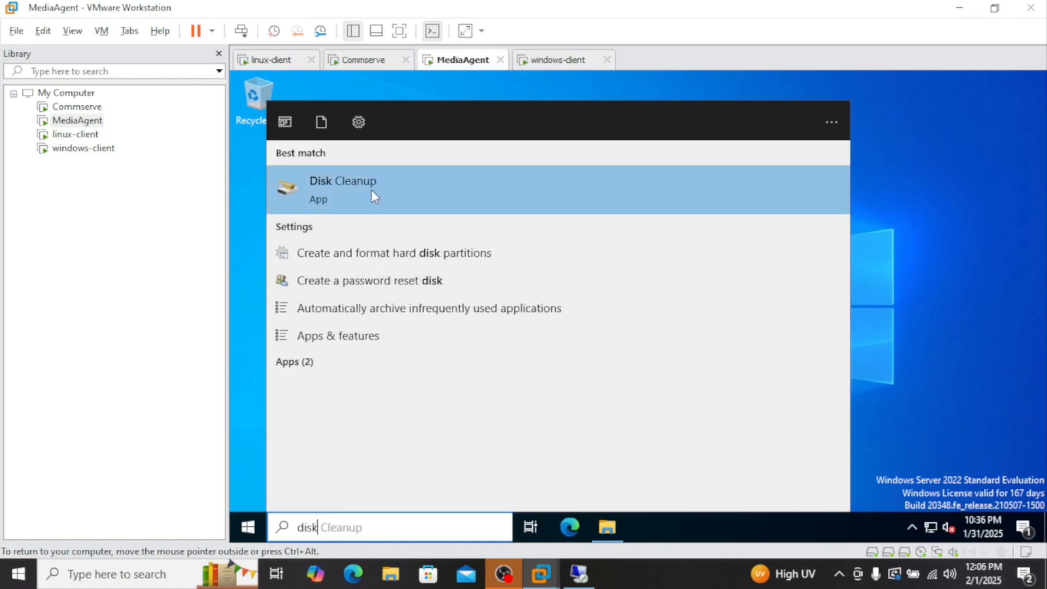
left_click(364, 257)
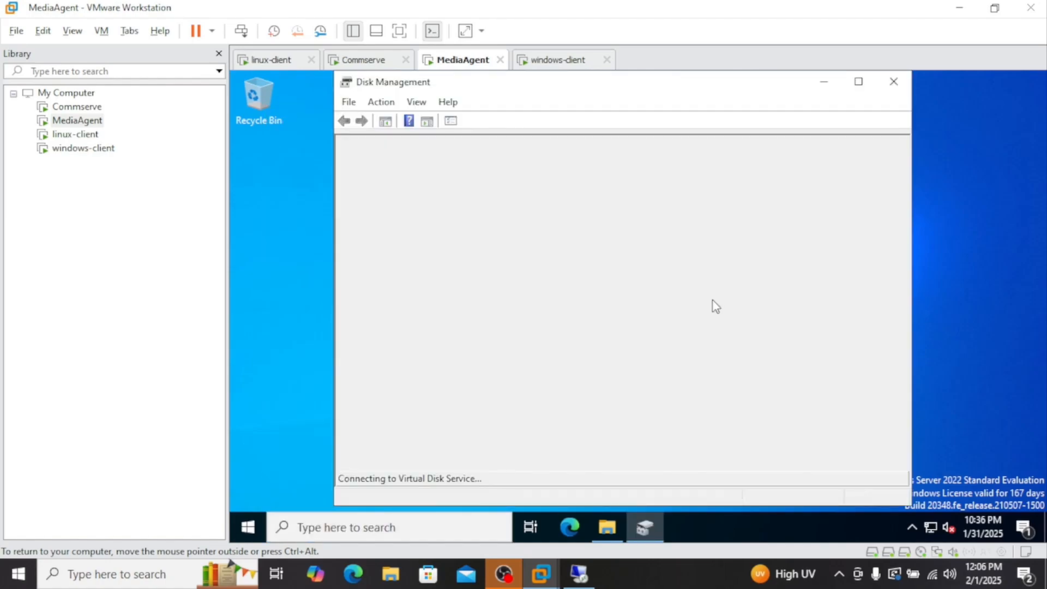
left_click(519, 241)
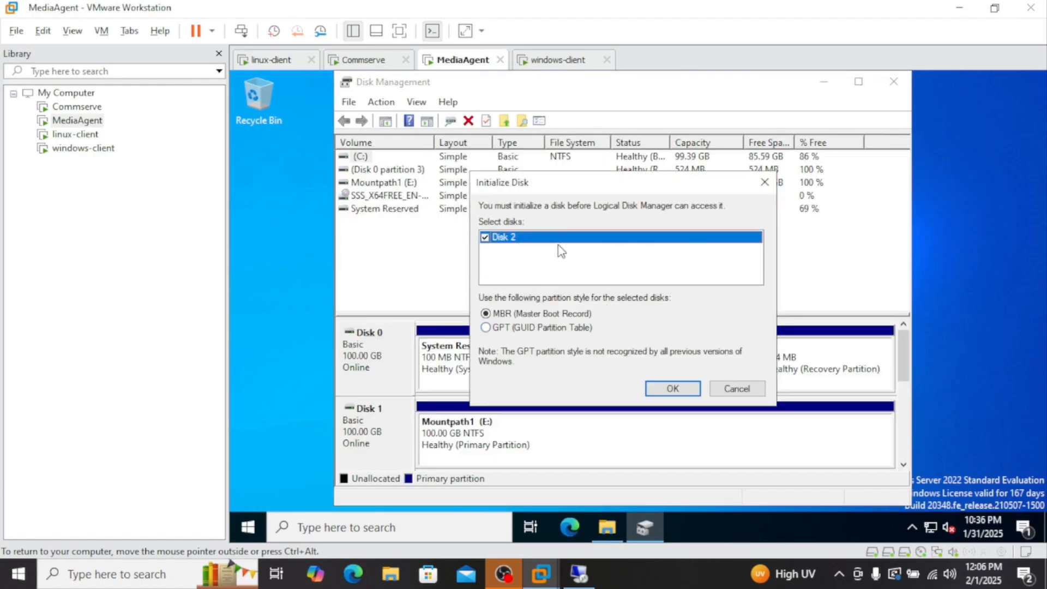
left_click(674, 389)
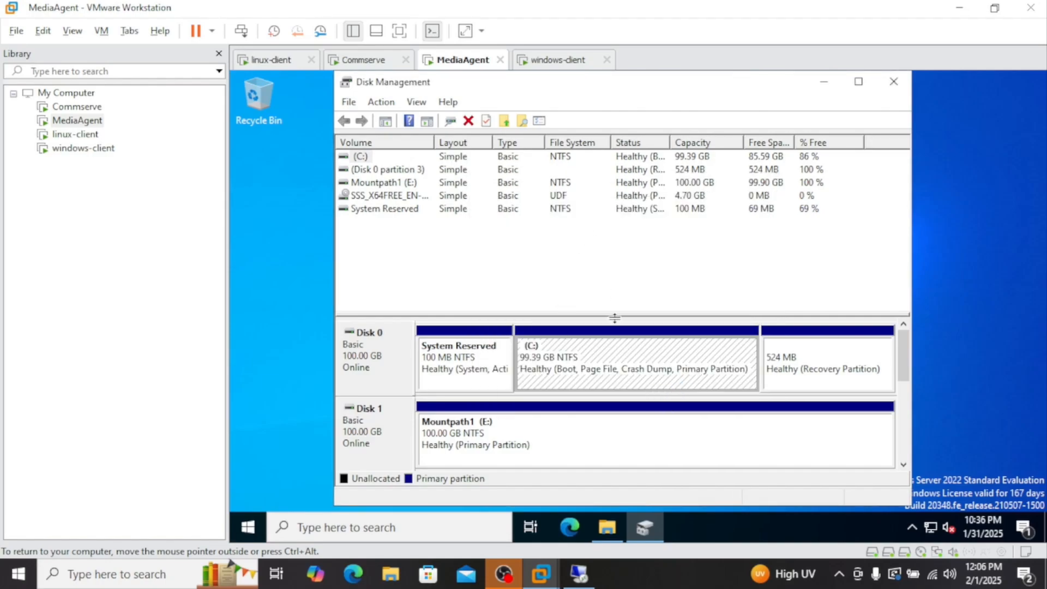
Create a full-size 20477 MB simple volume on Disk 2 as drive F: labelled DDB
left_click_drag(903, 351, 857, 390)
left_click(563, 444)
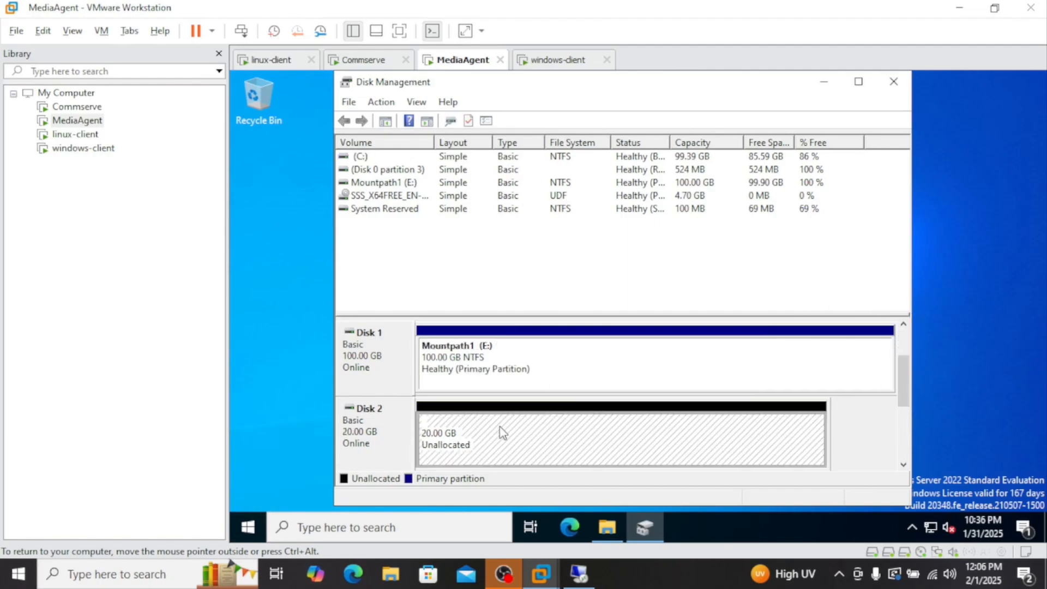
right_click(530, 429)
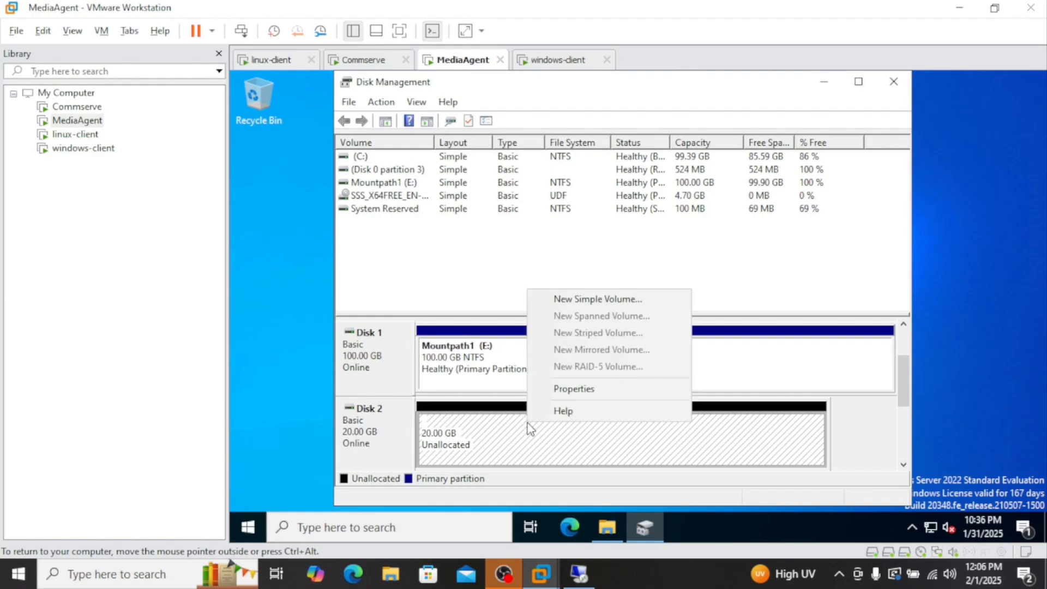
left_click(531, 299)
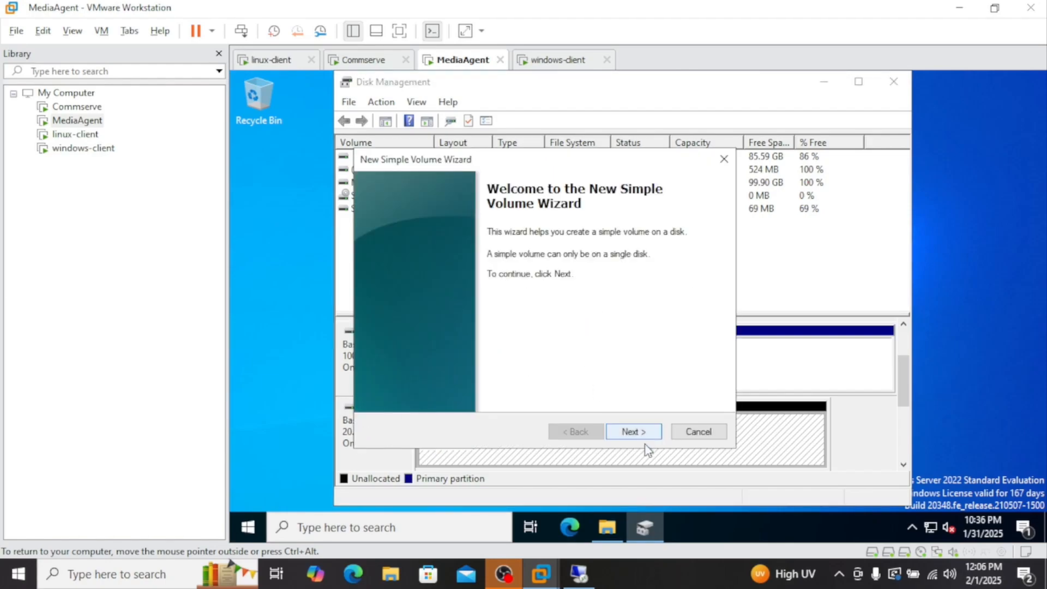
left_click(633, 432)
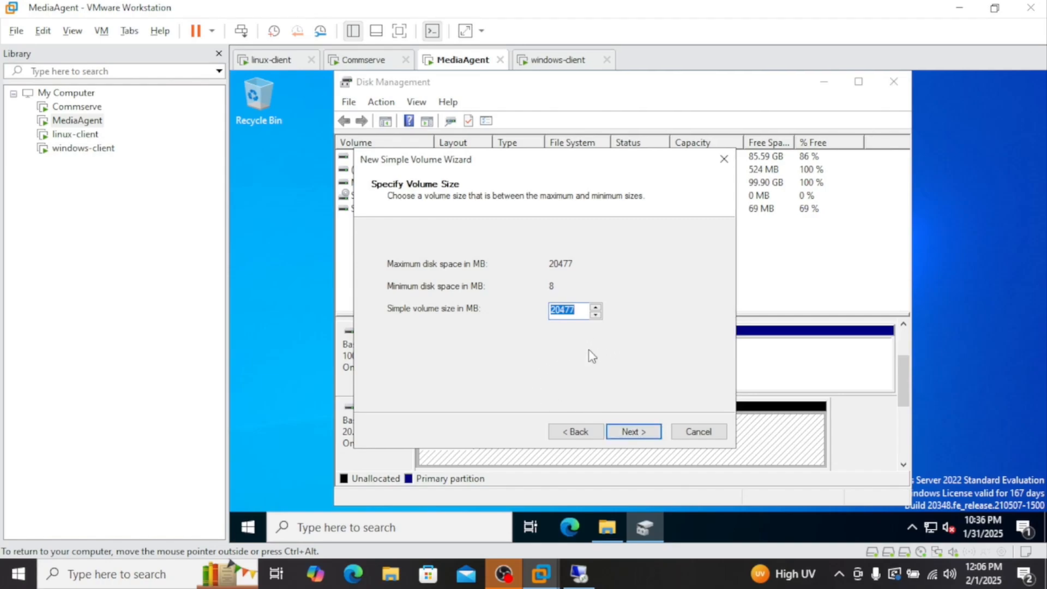
left_click(633, 431)
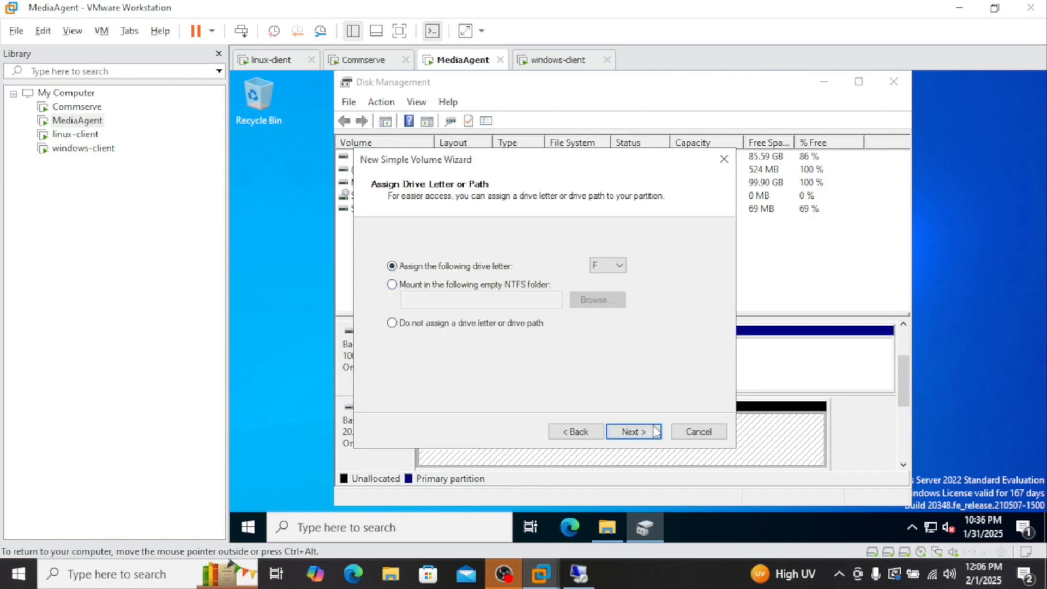
left_click(635, 432)
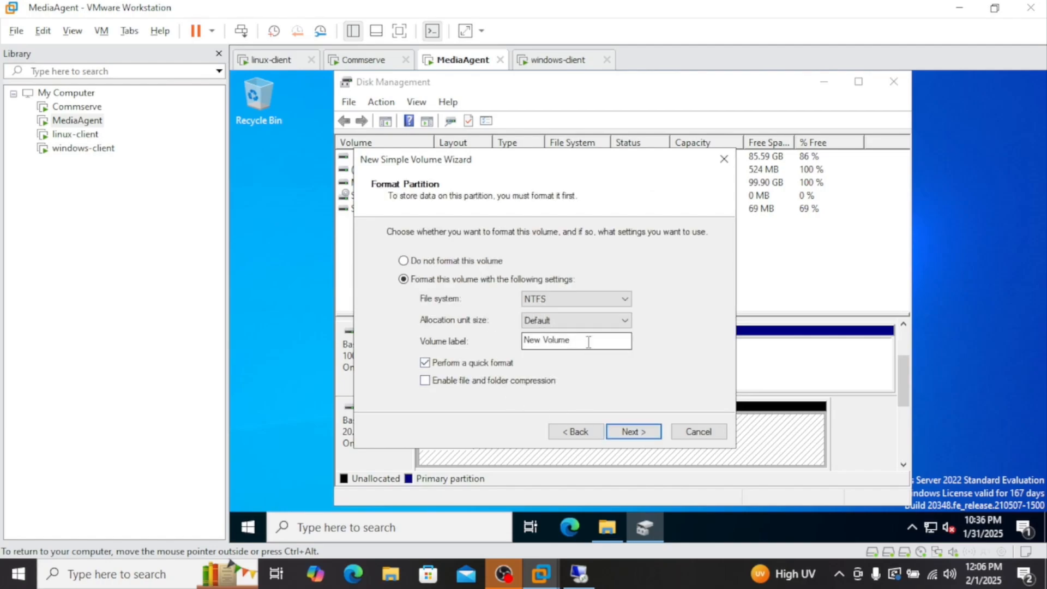
left_click_drag(588, 342, 491, 334)
type("DDB")
left_click(646, 435)
left_click(644, 433)
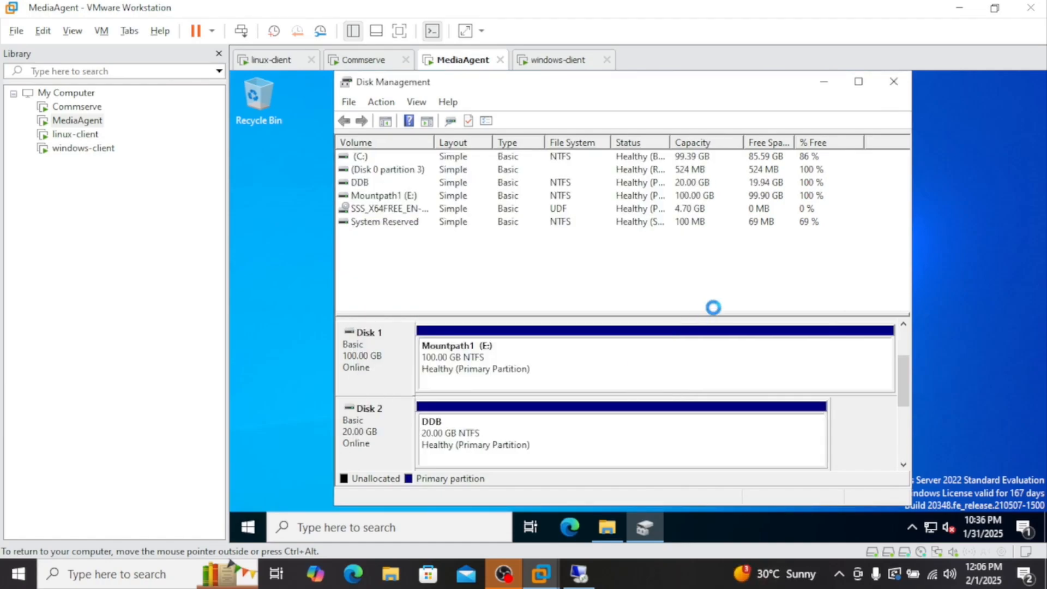
Close Disk Management, confirm the empty DDB (F:) drive in Explorer, and return to Command Center
left_click(894, 83)
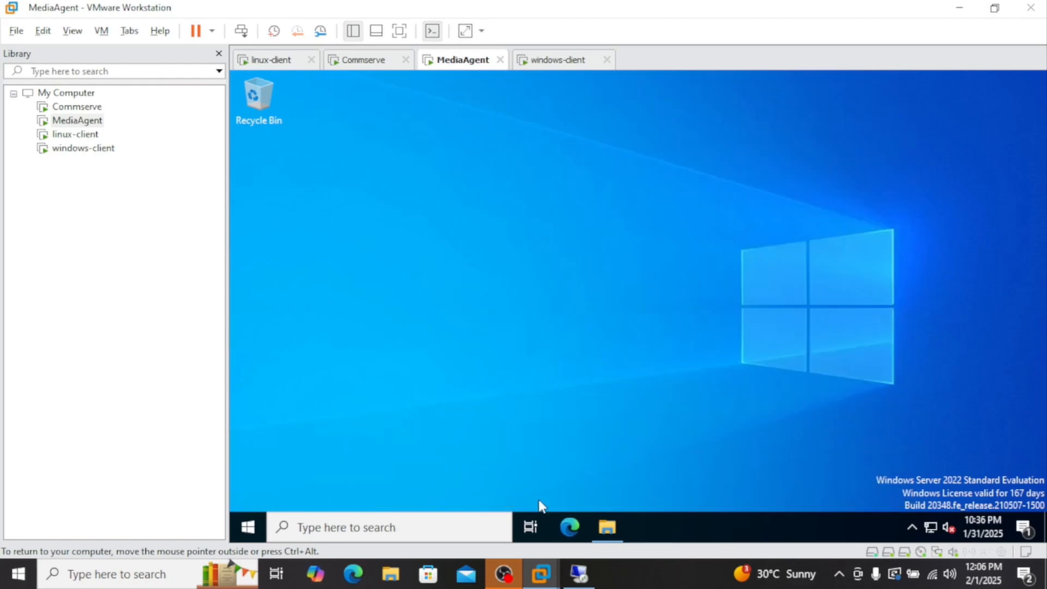
left_click(607, 527)
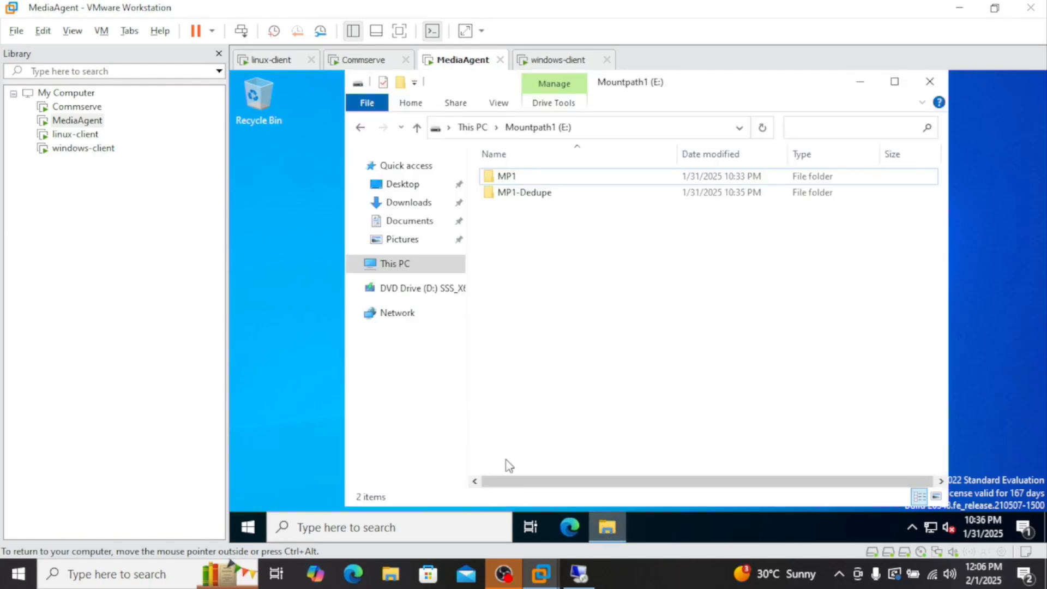
left_click(402, 267)
double_click(725, 431)
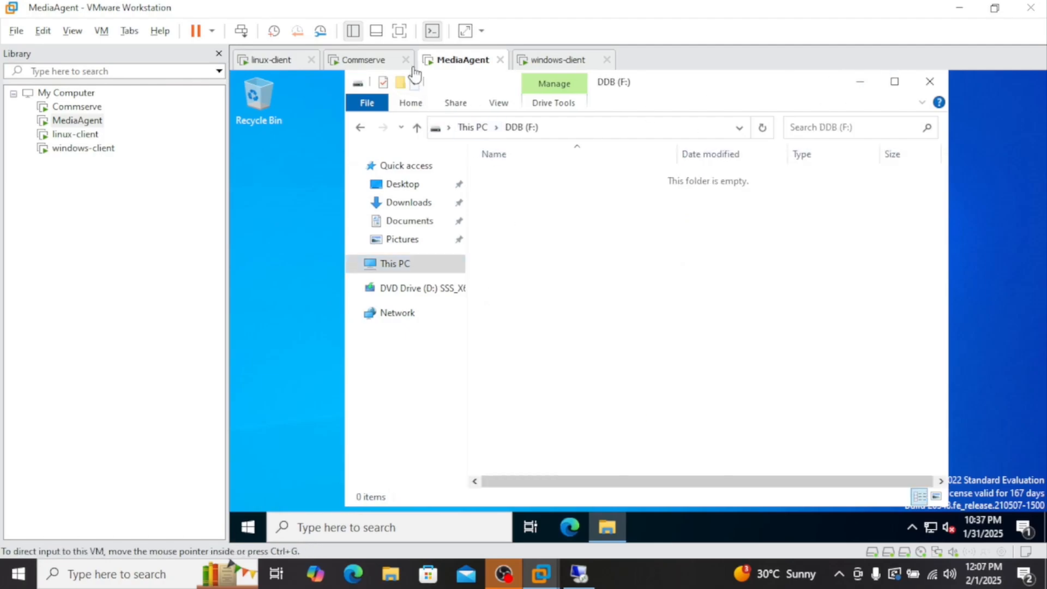
left_click(860, 85)
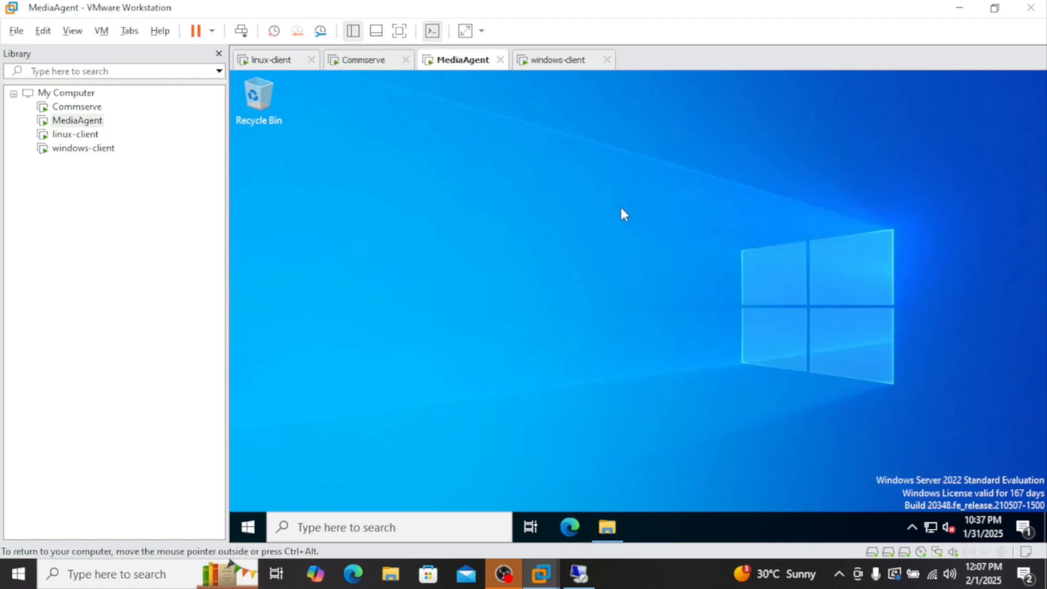
left_click(578, 573)
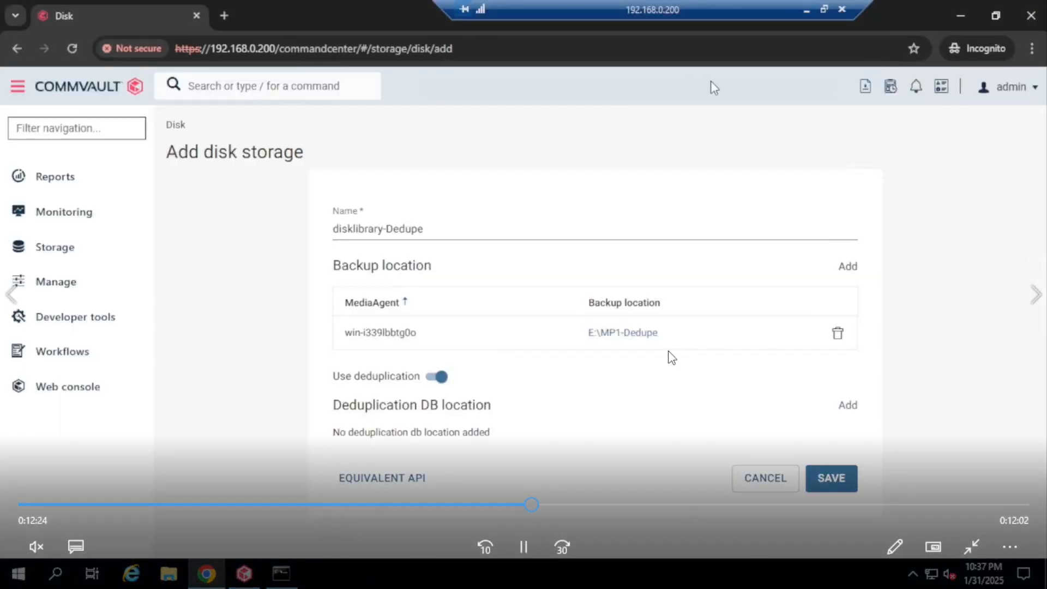
Pause the lab video, then resume its playback
left_click(531, 544)
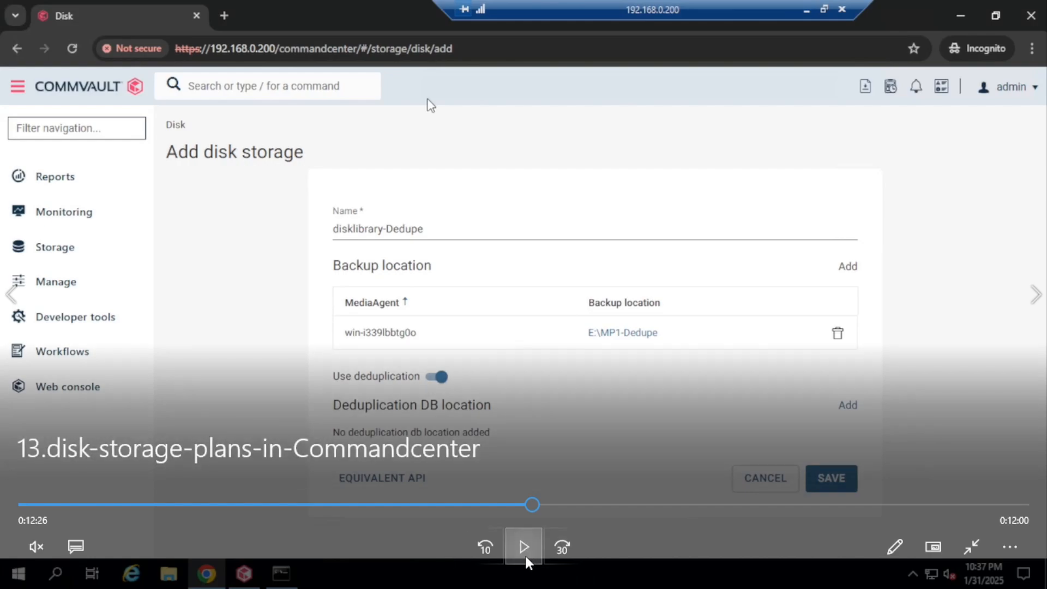
left_click(525, 559)
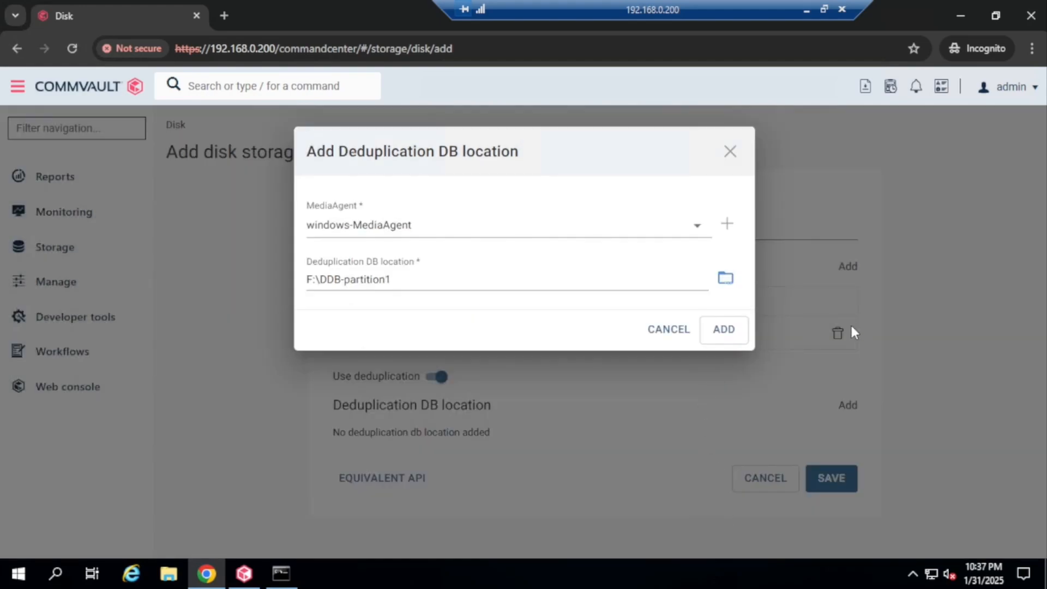
Add F:\DDB-partition1 as the deduplication DB location and dismiss the extra Add dialog
left_click(723, 330)
scroll(804, 384, "down", 1)
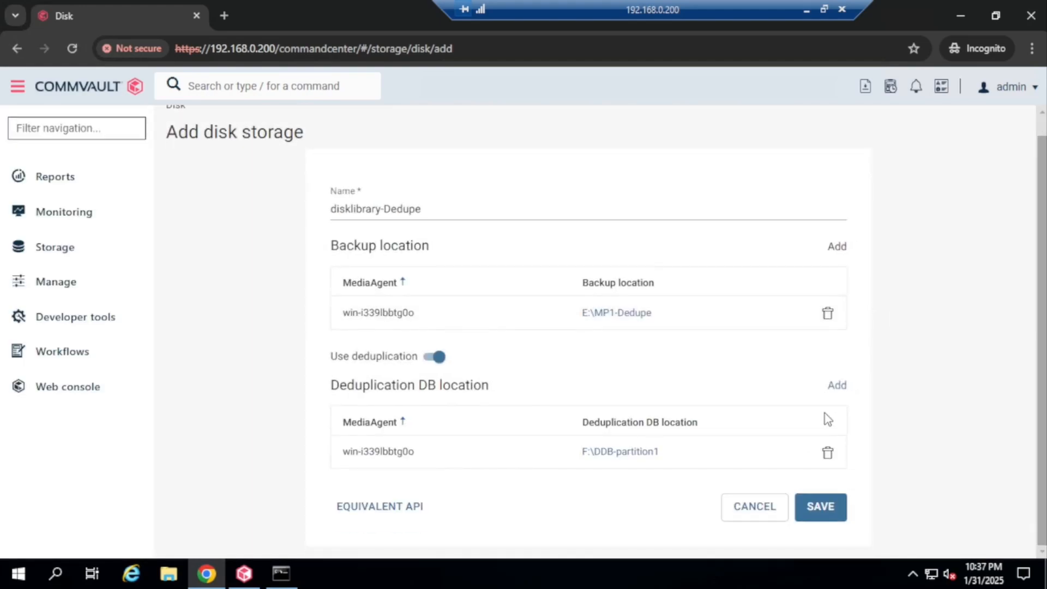
left_click(840, 387)
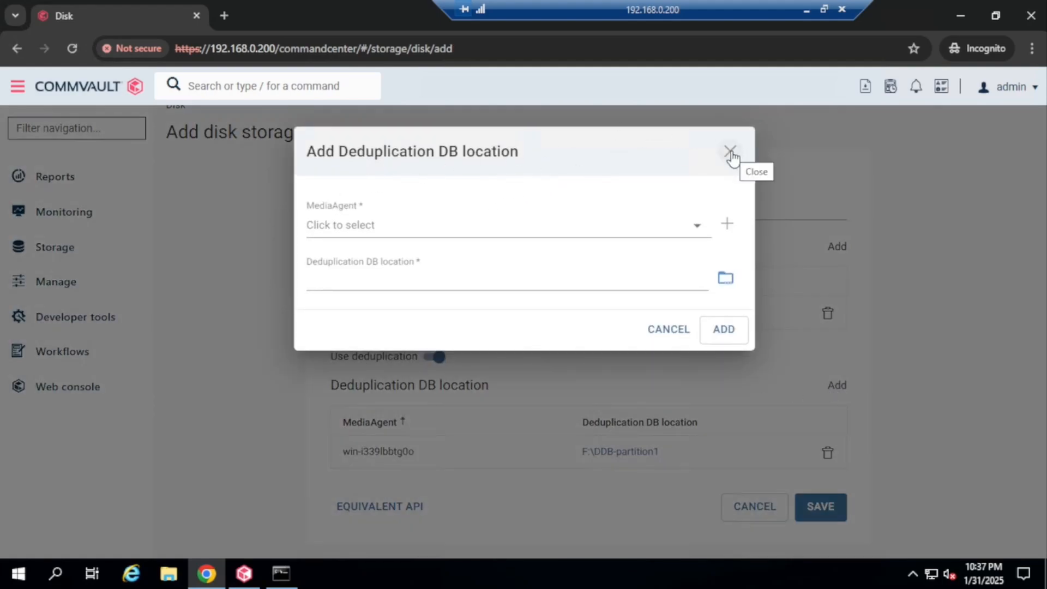
left_click(730, 151)
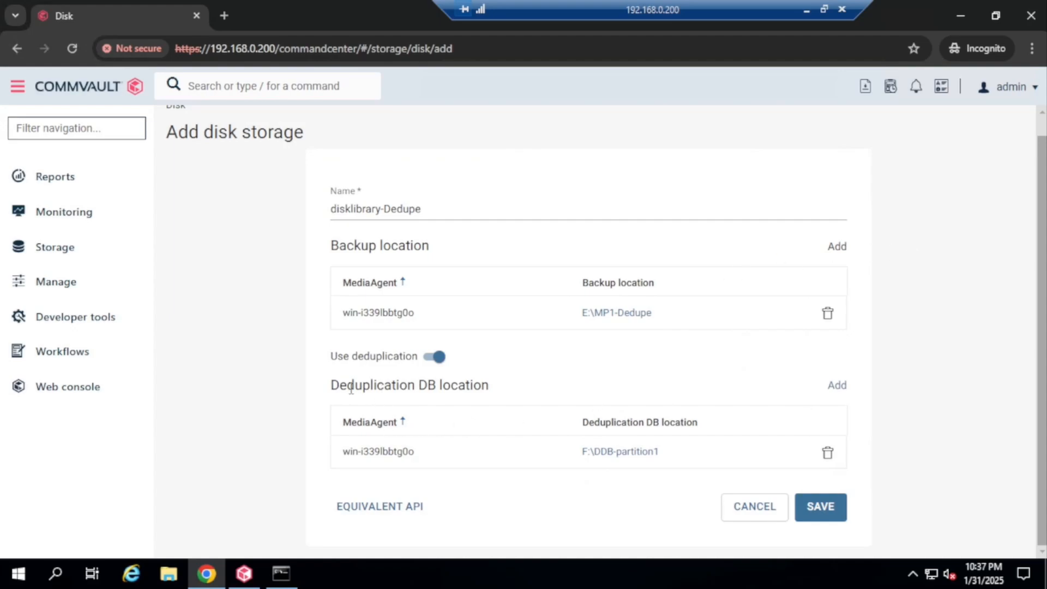
Save the disklibrary-Dedupe disk storage and switch to the CommCell Console
left_click_drag(333, 385, 492, 392)
left_click(428, 387)
left_click_drag(332, 387, 509, 388)
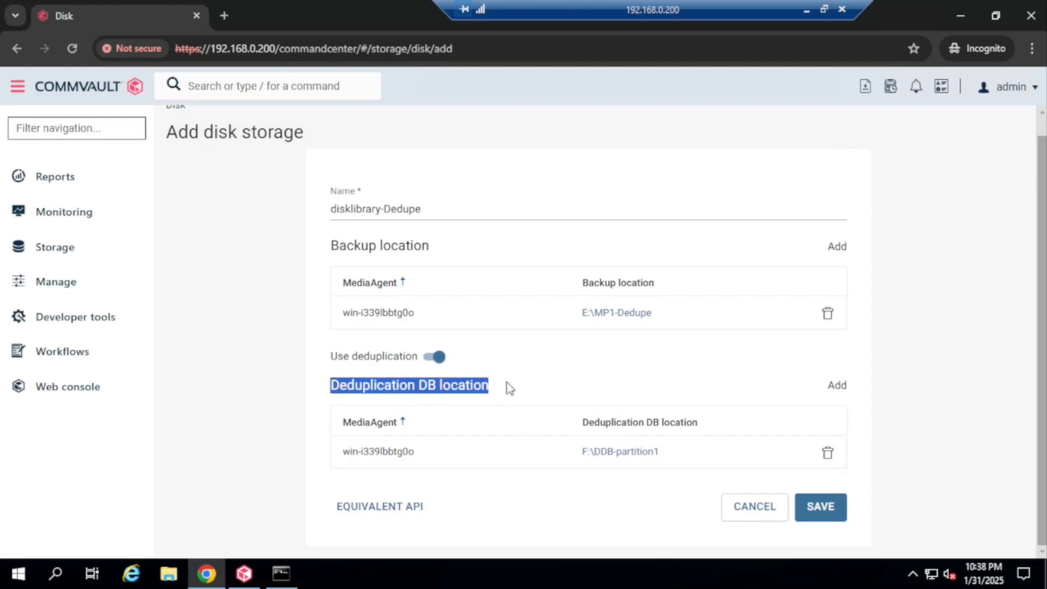
left_click(511, 390)
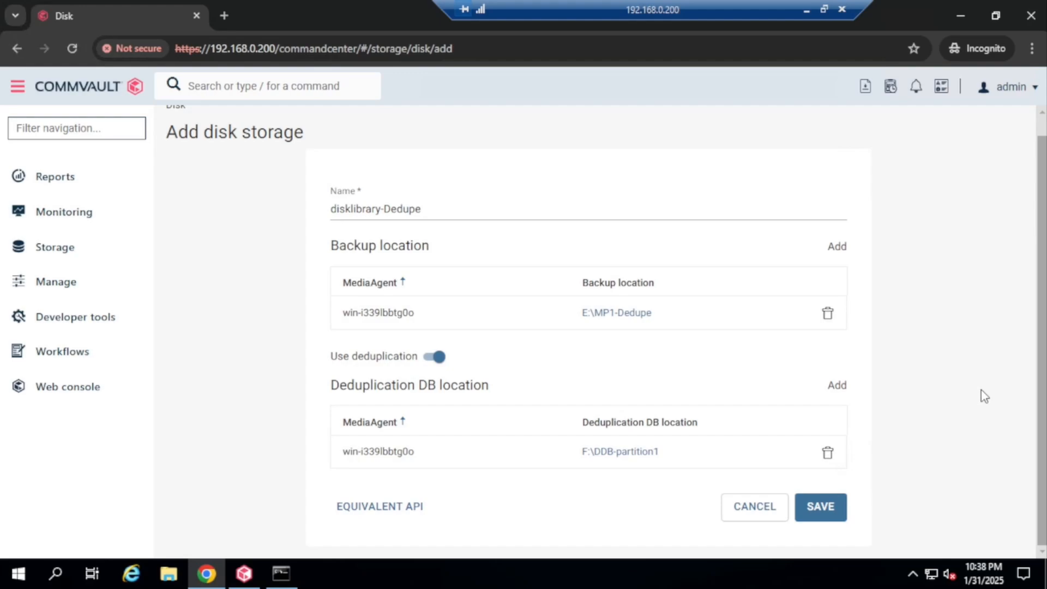
left_click(822, 507)
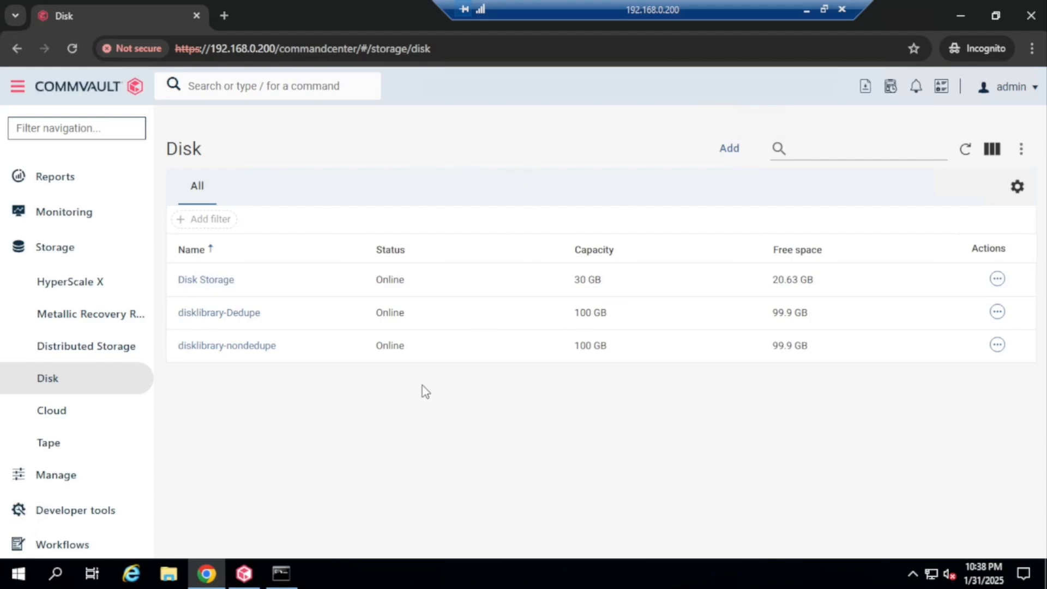
left_click(248, 578)
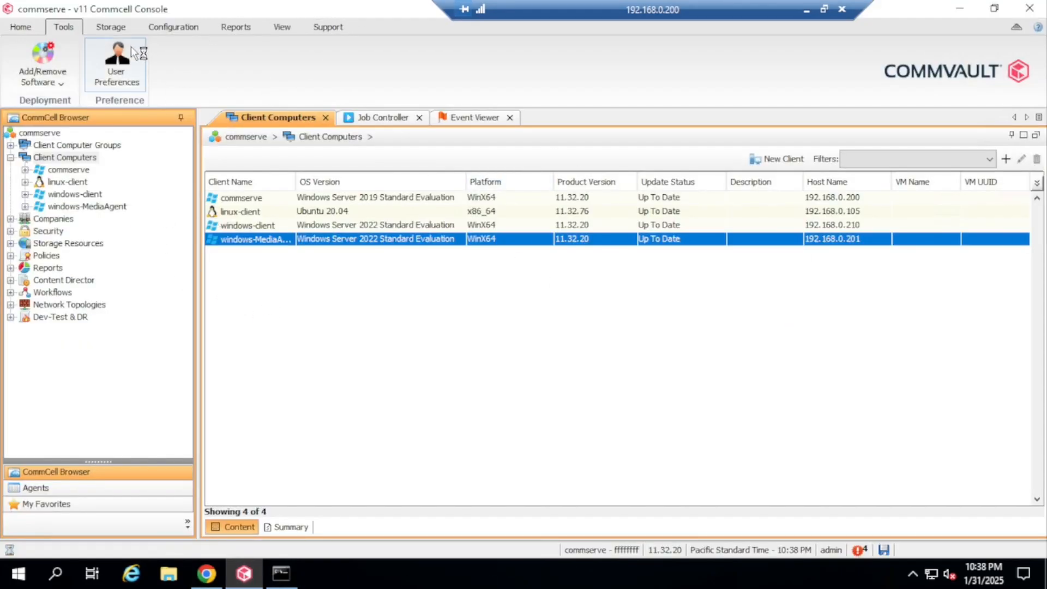
Open Storage Resources > Libraries, widen the Name column, and compare disklibrary-Dedupe and disklibrary-nondedupe
double_click(59, 245)
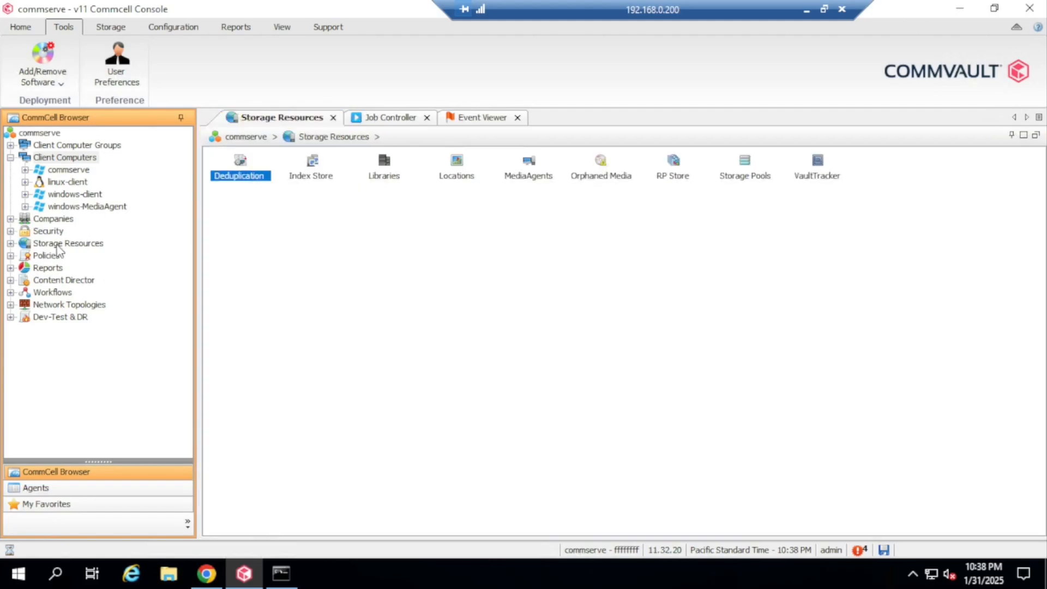
double_click(64, 280)
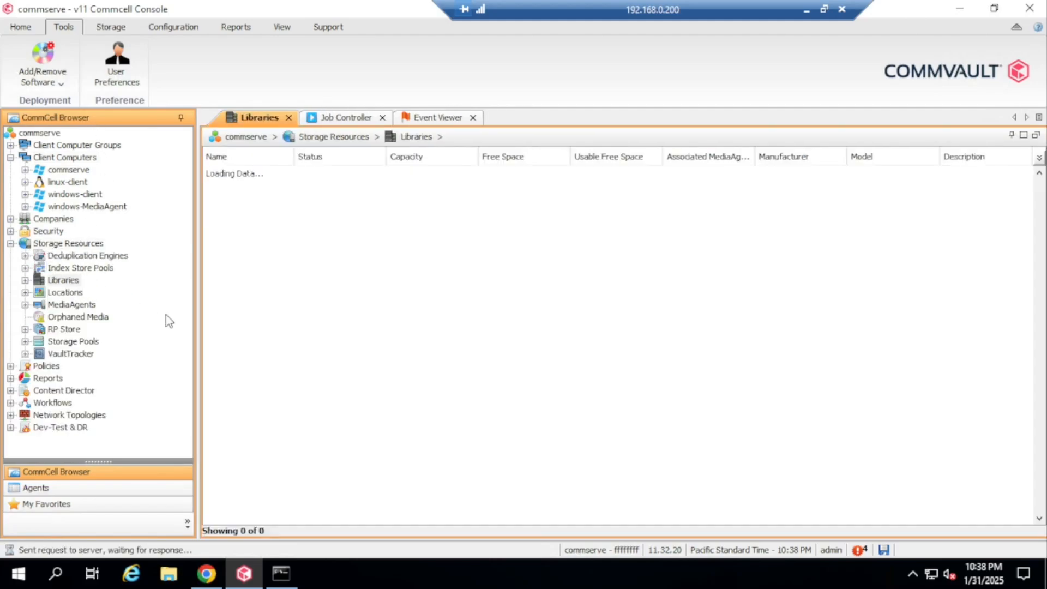
double_click(295, 158)
left_click(254, 191)
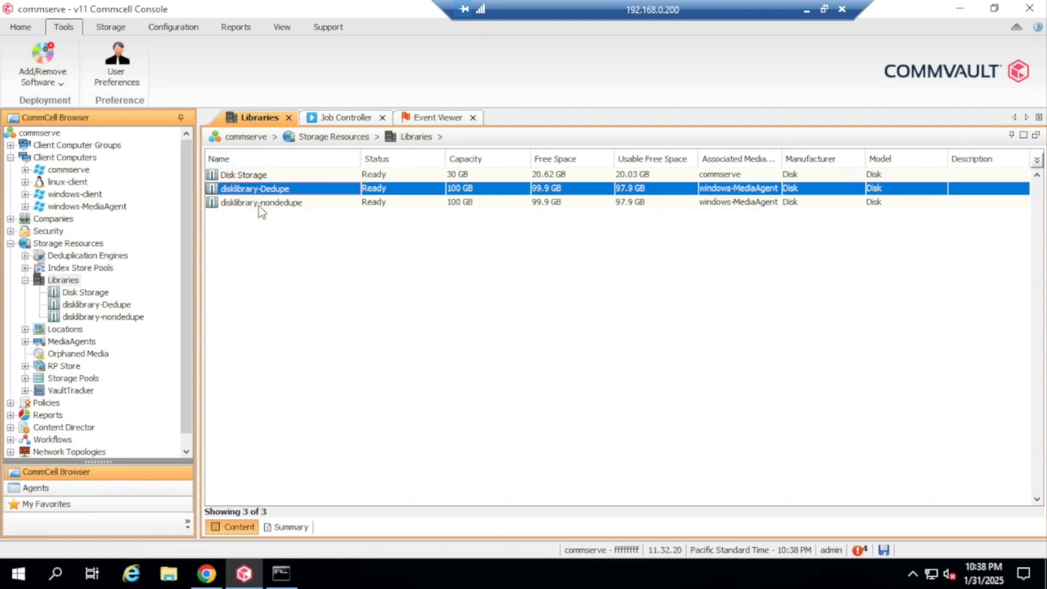
left_click(262, 203)
left_click(278, 190)
left_click(288, 207)
left_click(282, 191)
left_click(292, 206)
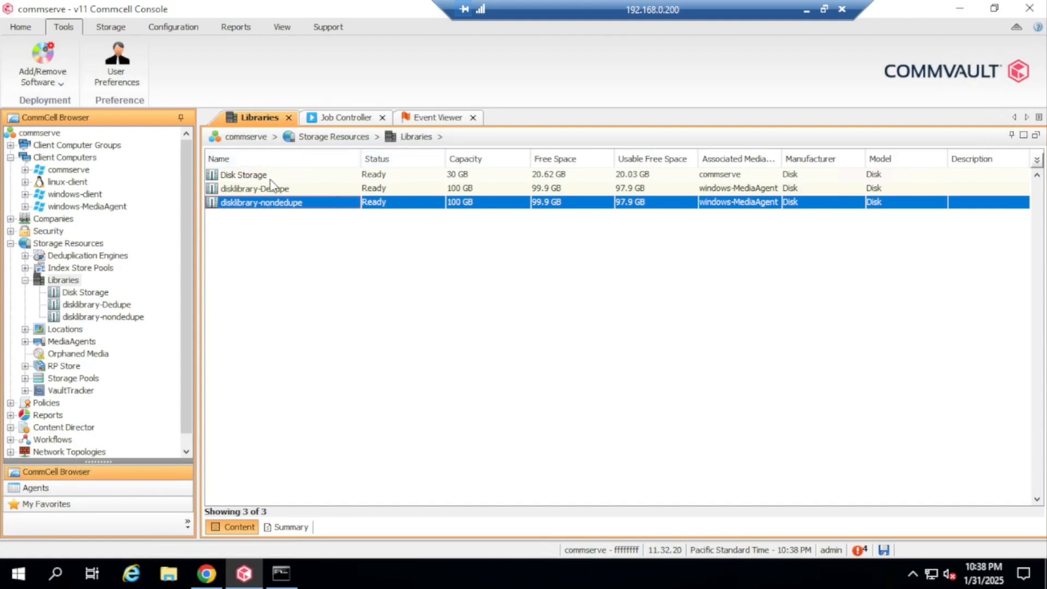
left_click(282, 189)
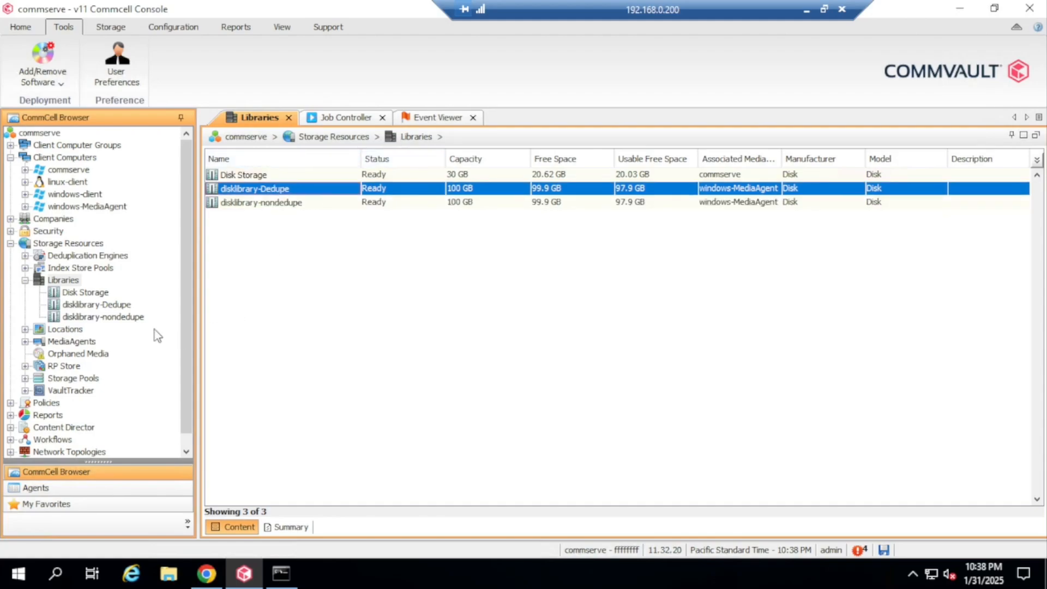
Collapse Libraries and list the storage pools
left_click(25, 280)
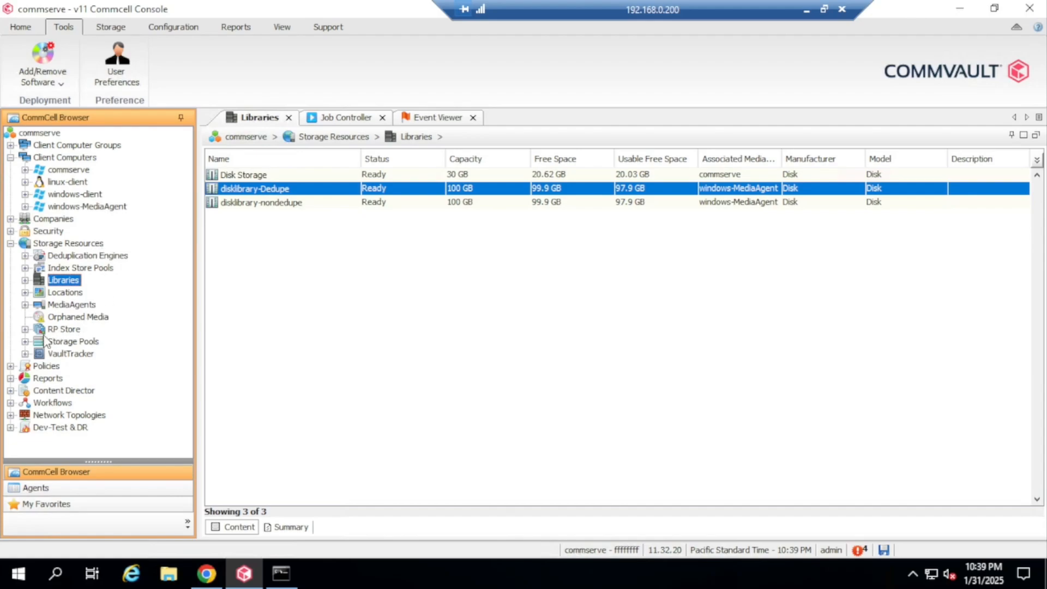
left_click(25, 342)
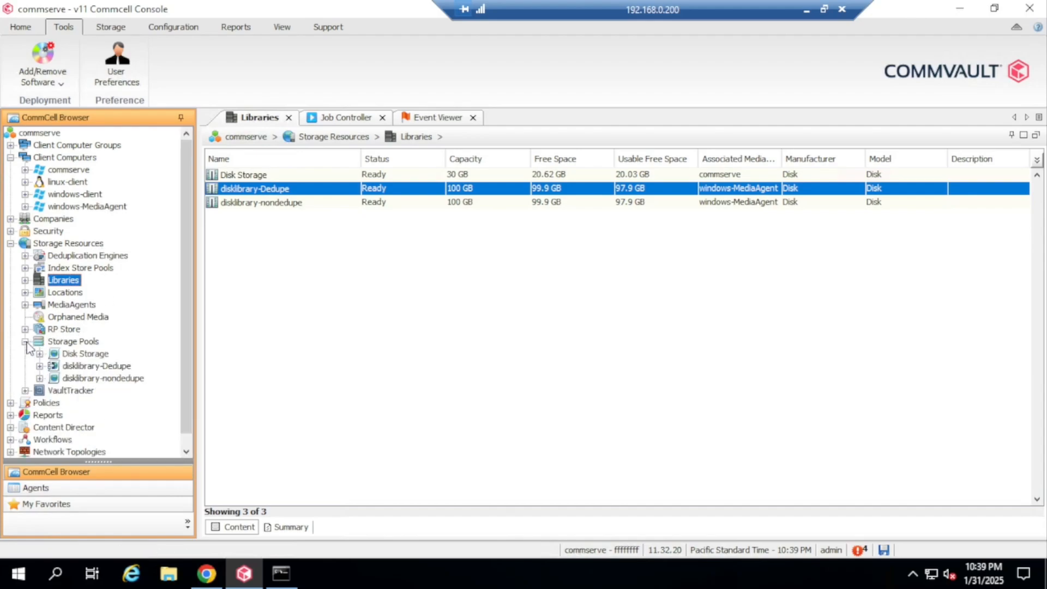
left_click(71, 341)
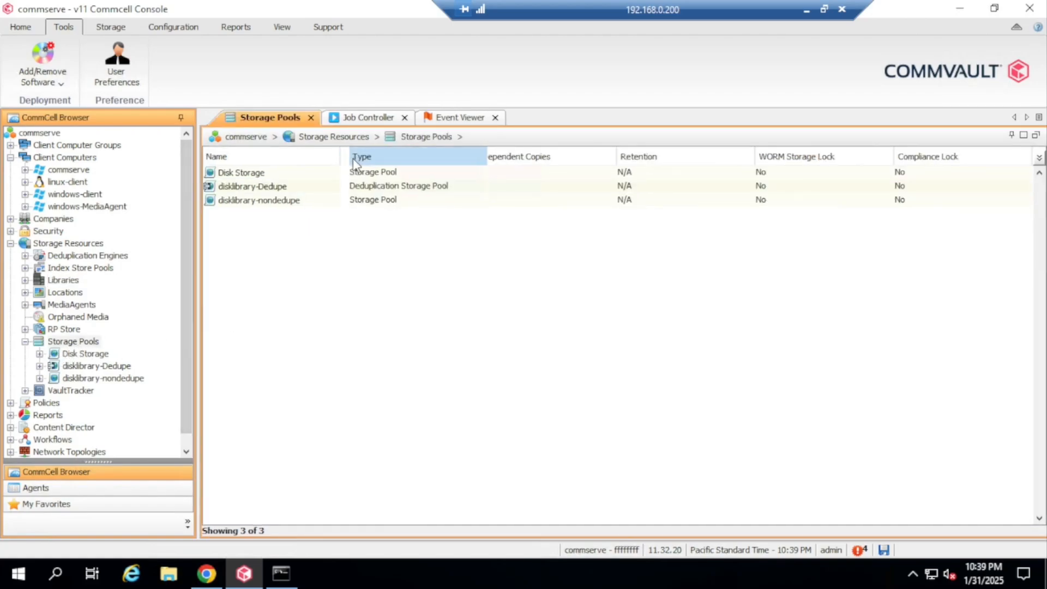
Compare the two storage pools and view disklibrary-Dedupe's E:\MP1-Dedupe mount path
left_click(267, 191)
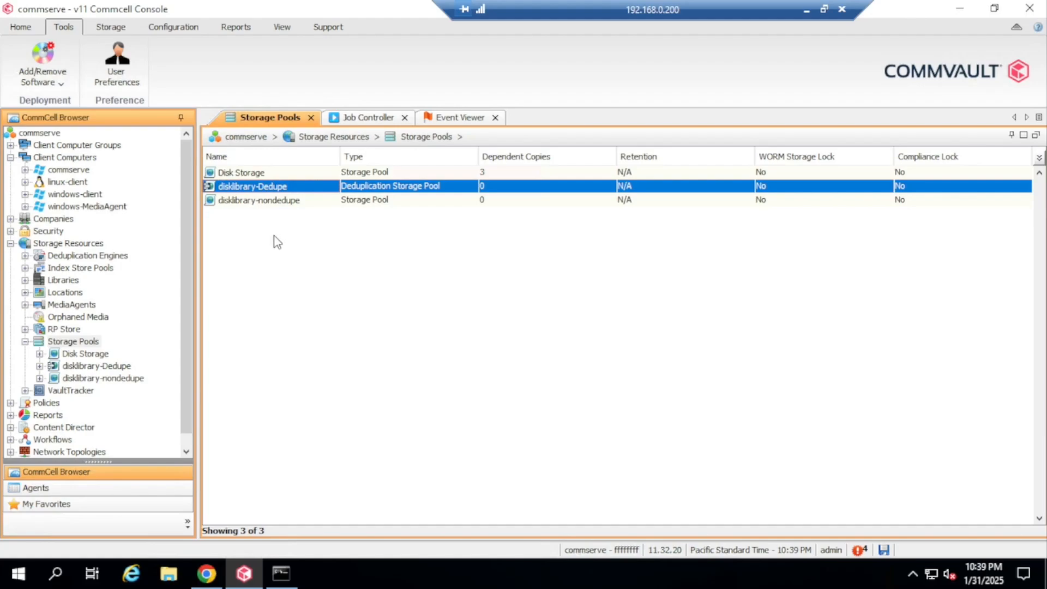
left_click(279, 202)
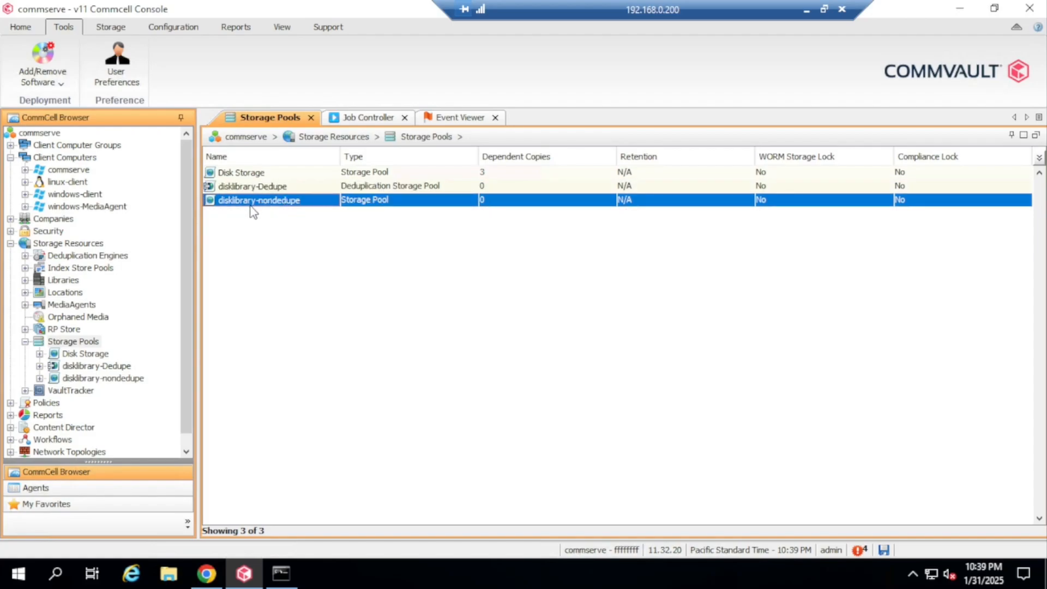
left_click(412, 188)
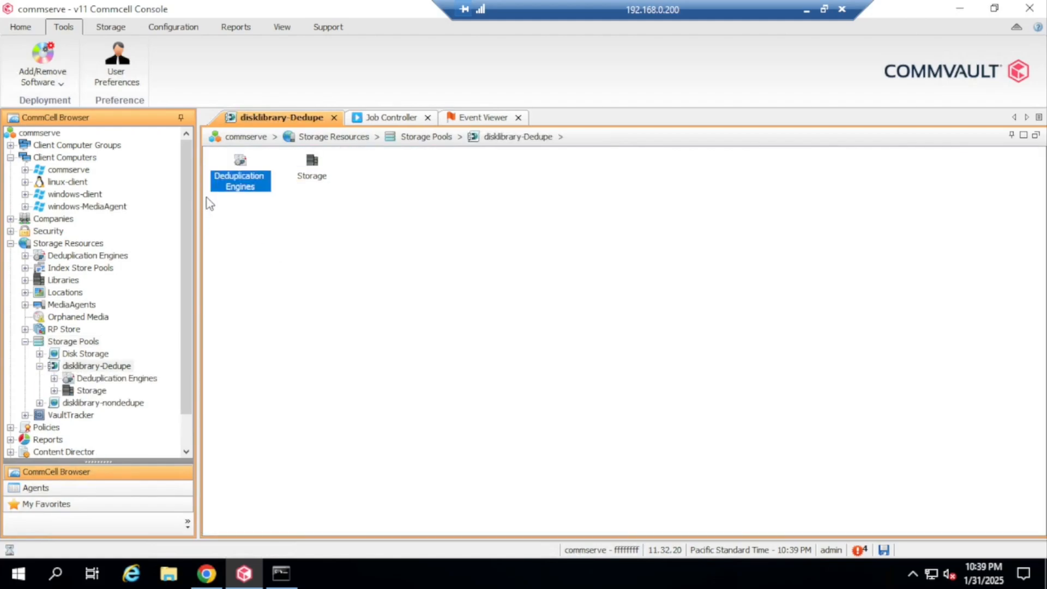
left_click(54, 378)
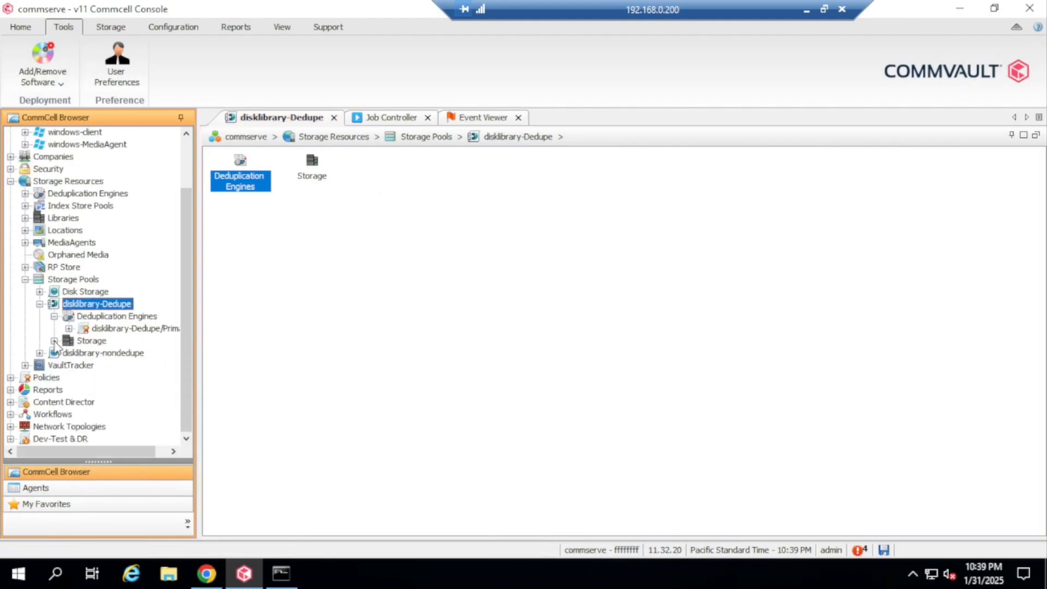
left_click(54, 340)
left_click(113, 353)
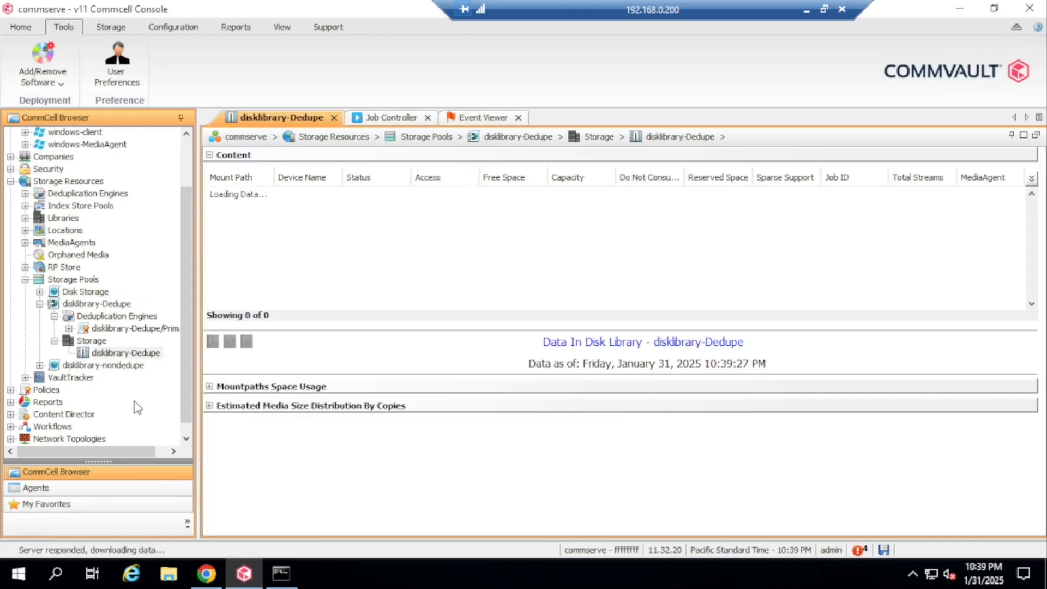
left_click_drag(280, 179, 430, 180)
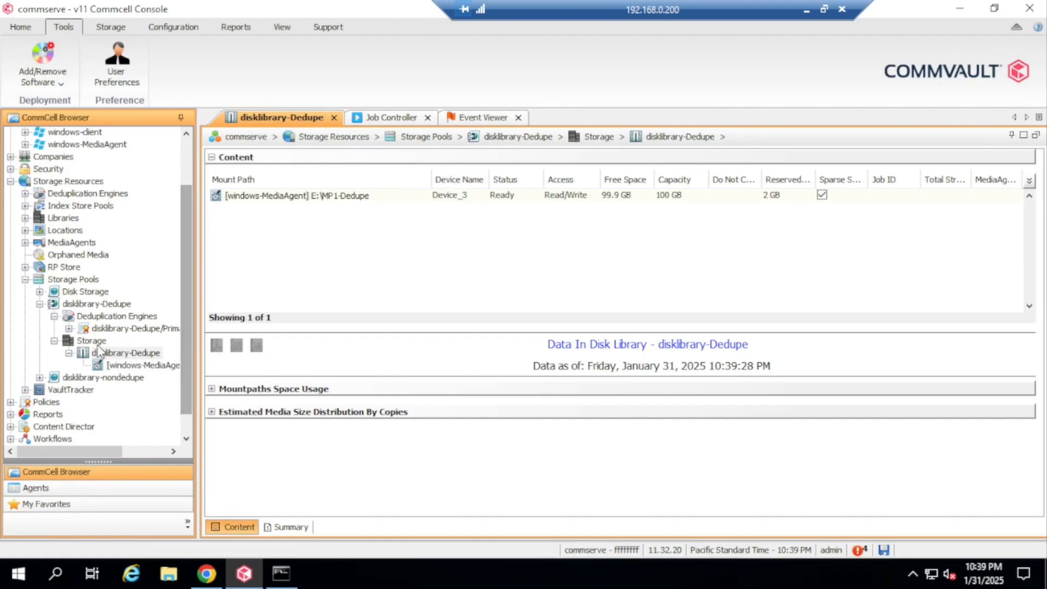
Open the disklibrary-Dedupe_1 deduplication database to view its F:\DDB-partition1 partitions, then return to Command Center
left_click(68, 328)
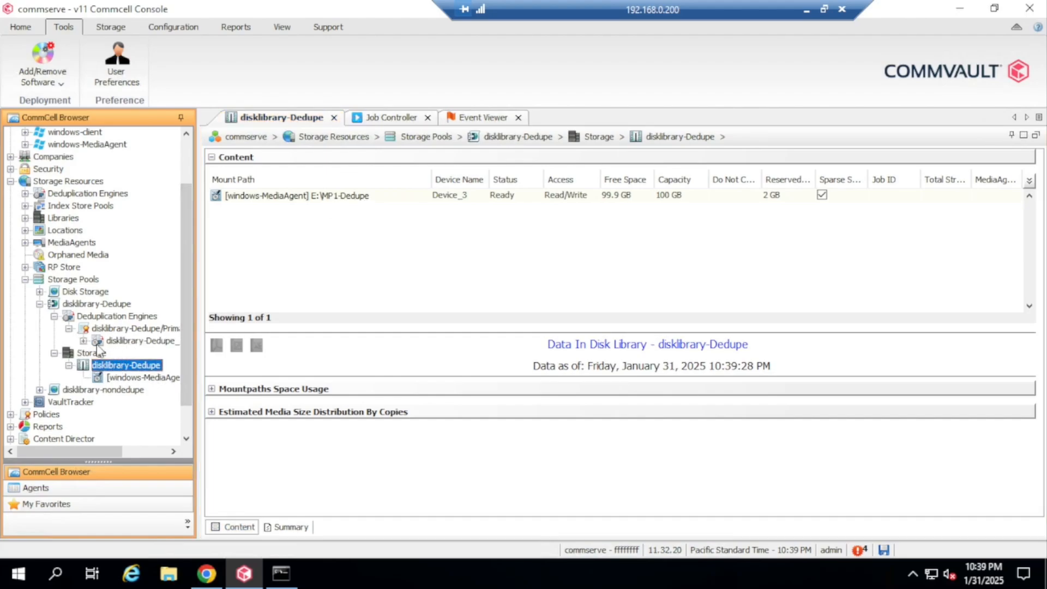
left_click(84, 340)
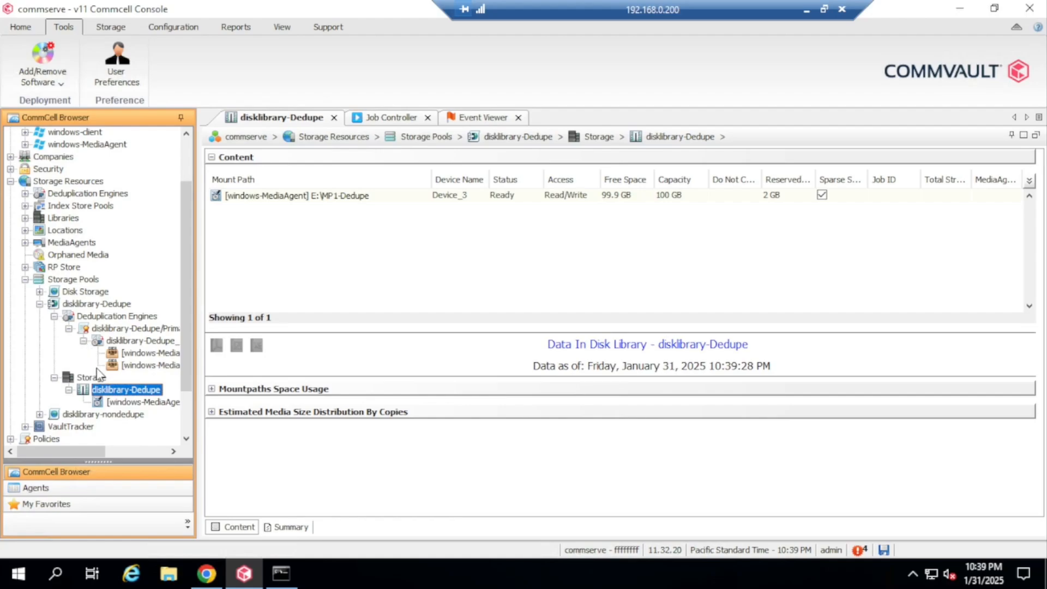
left_click(145, 342)
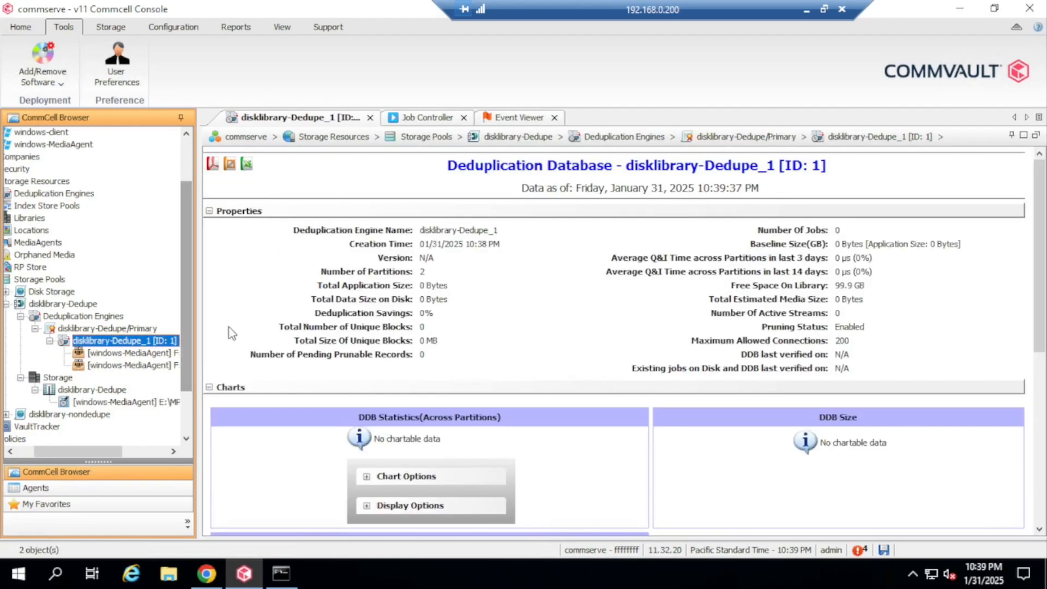
left_click_drag(101, 452, 150, 462)
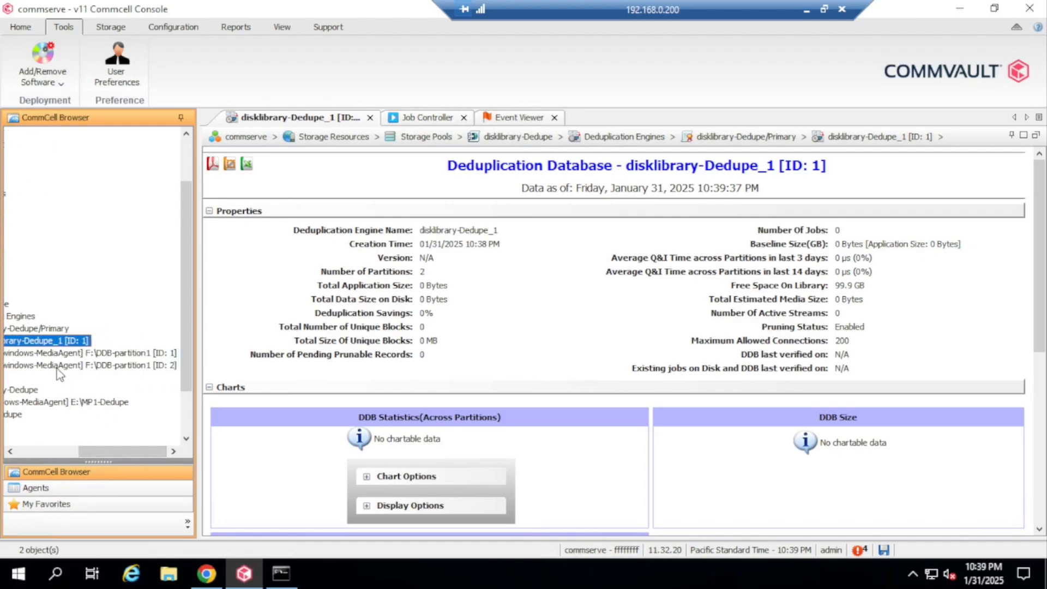
left_click(206, 573)
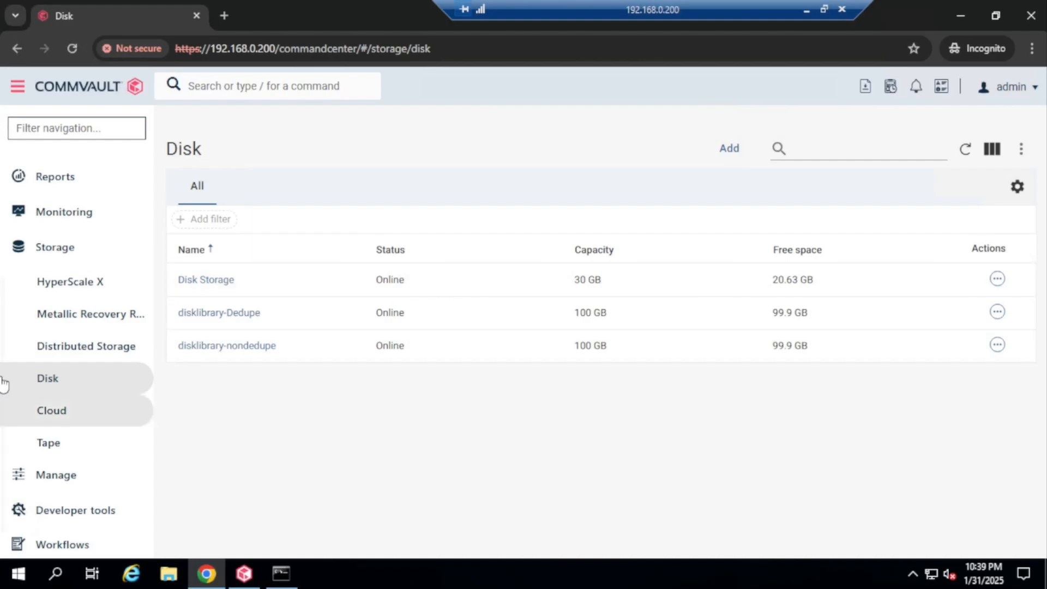
Open disklibrary-Dedupe's details, check Configuration, then confirm the E:\MP1-Dedupe backup location is Ready on Overview
left_click(233, 314)
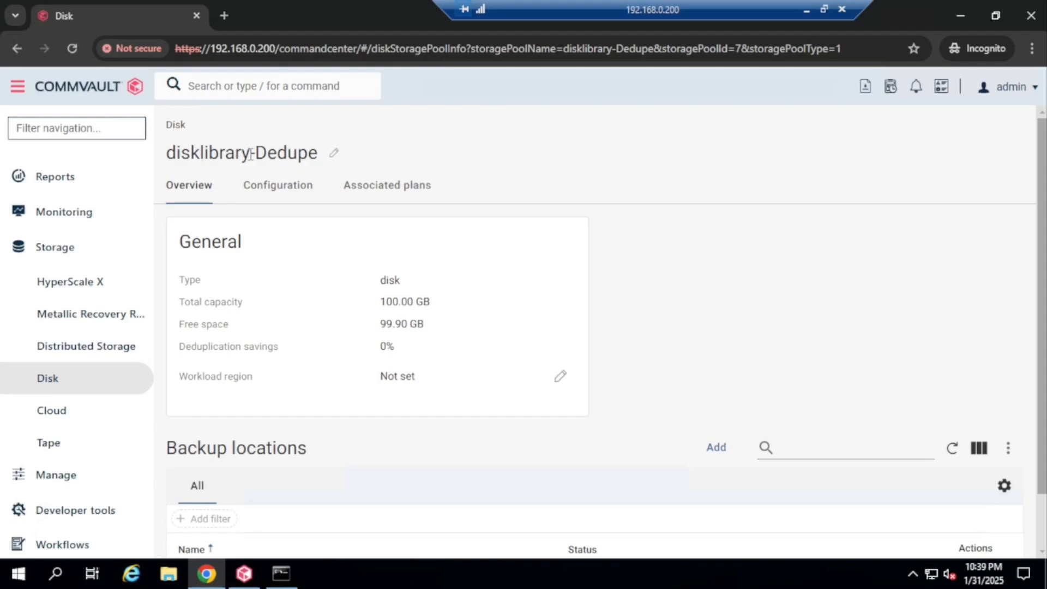
scroll(617, 355, "down", 2)
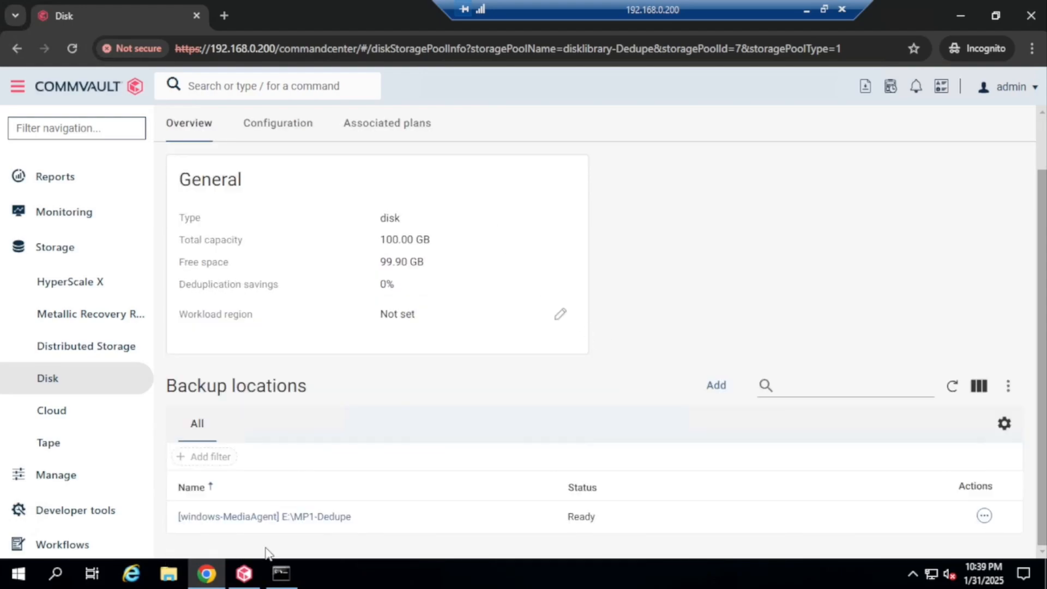
scroll(334, 410, "up", 2)
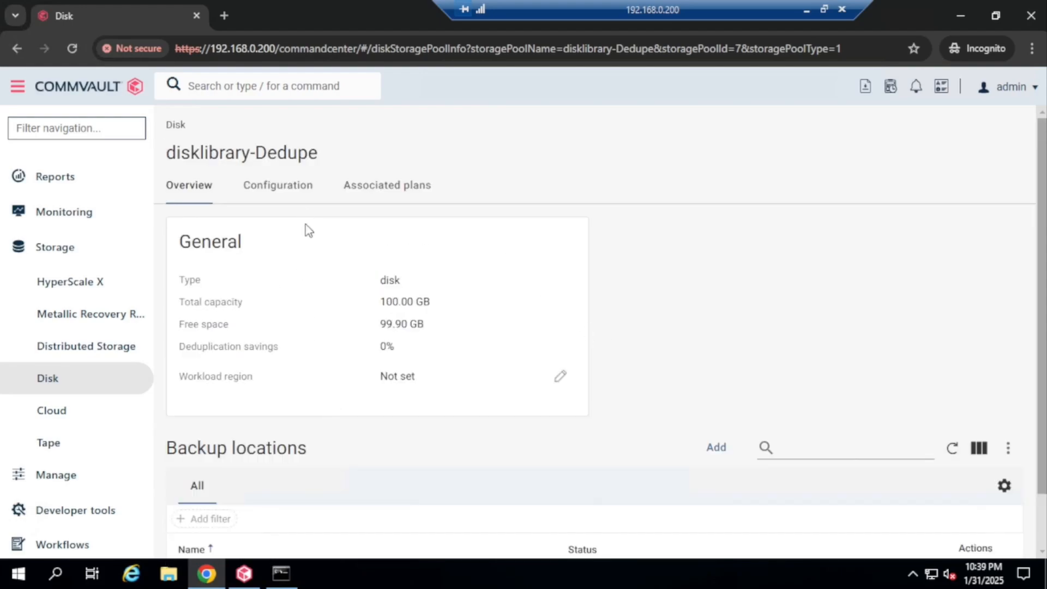
left_click(279, 188)
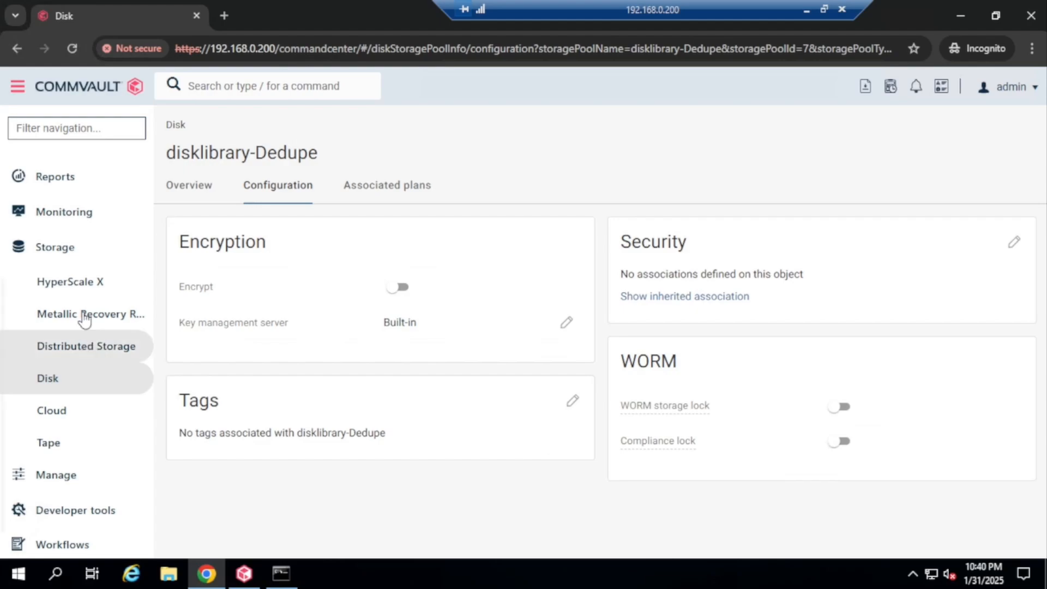
left_click(190, 192)
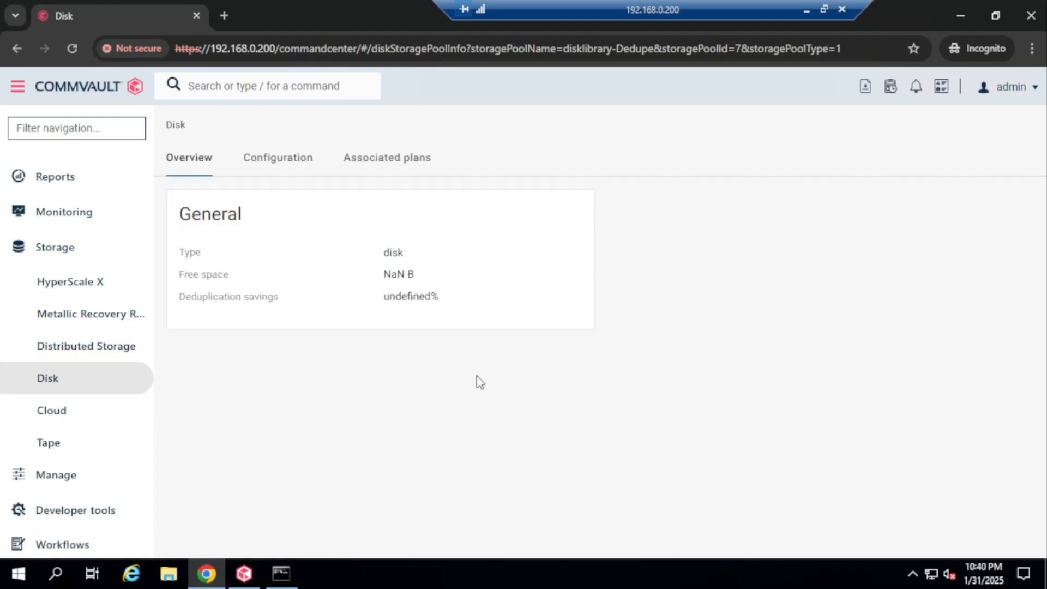
scroll(851, 342, "down", 1)
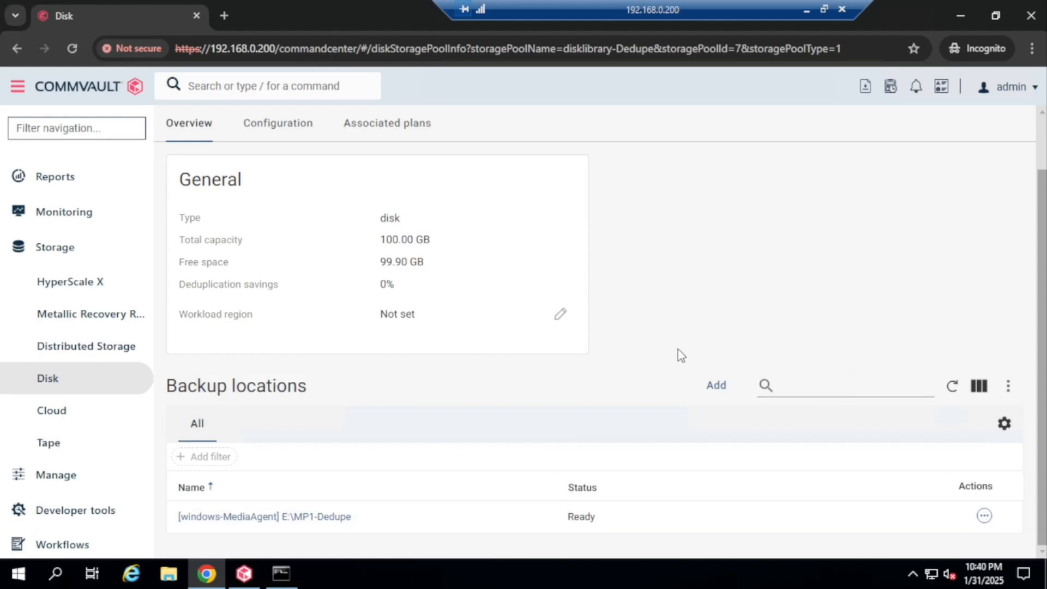
scroll(700, 344, "up", 1)
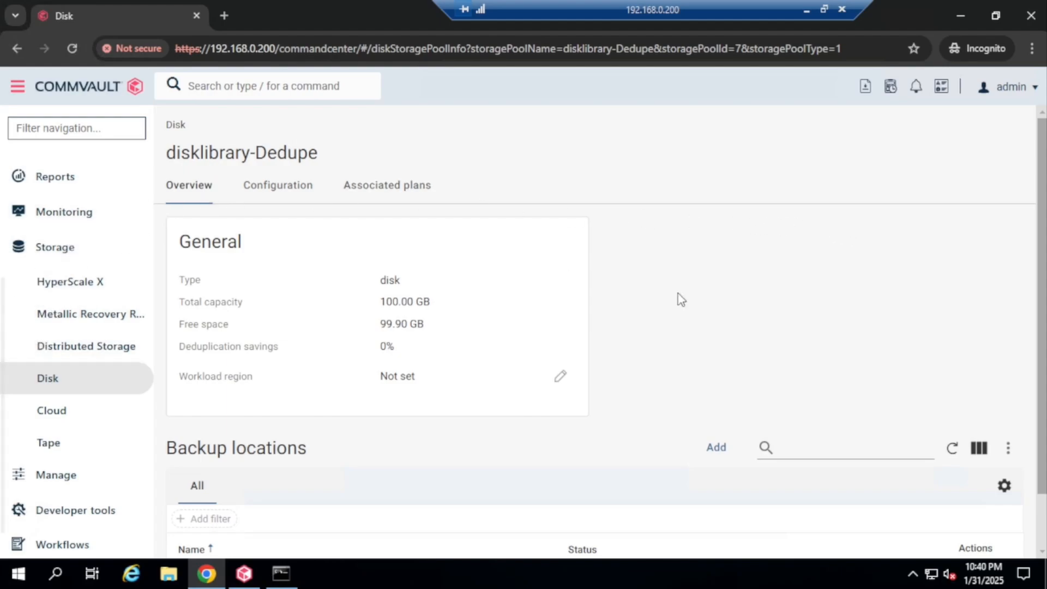
scroll(814, 355, "down", 1)
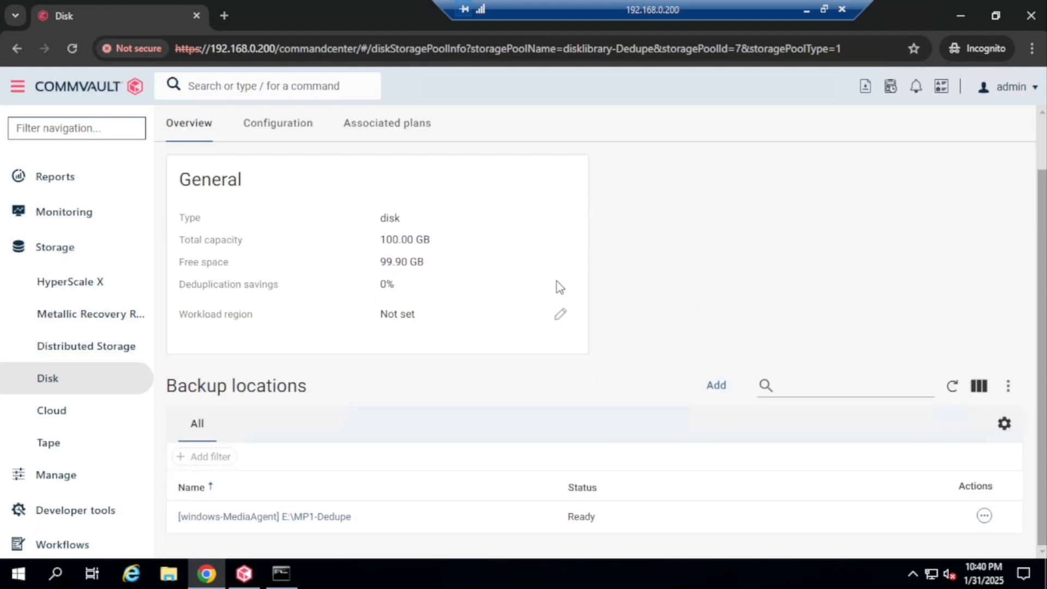
Bring the CommCell Console forward and list all storage pools
left_click(243, 576)
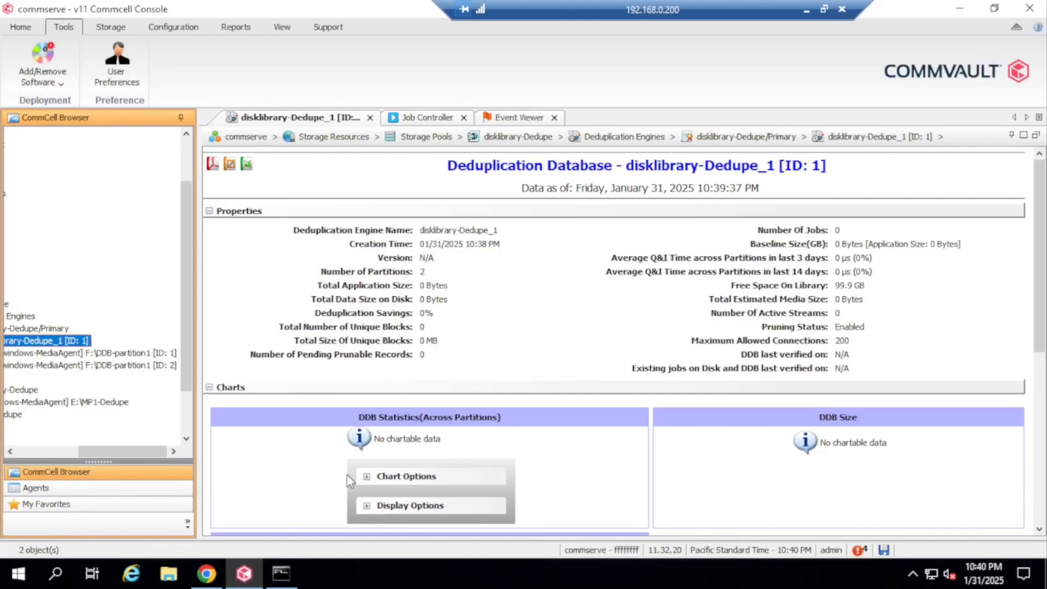
left_click_drag(146, 450, 57, 454)
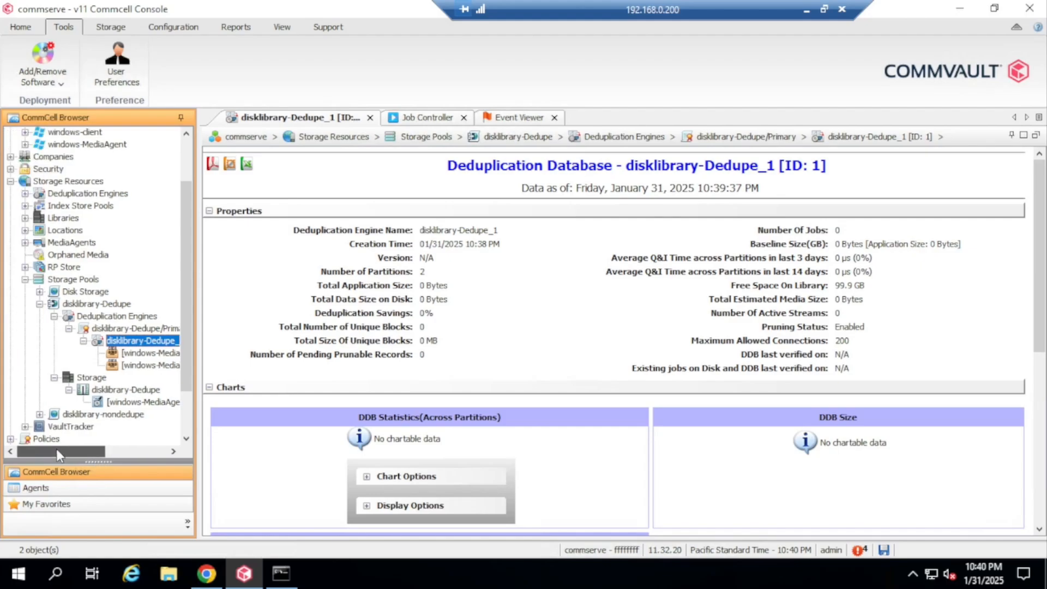
left_click(40, 304)
left_click(39, 304)
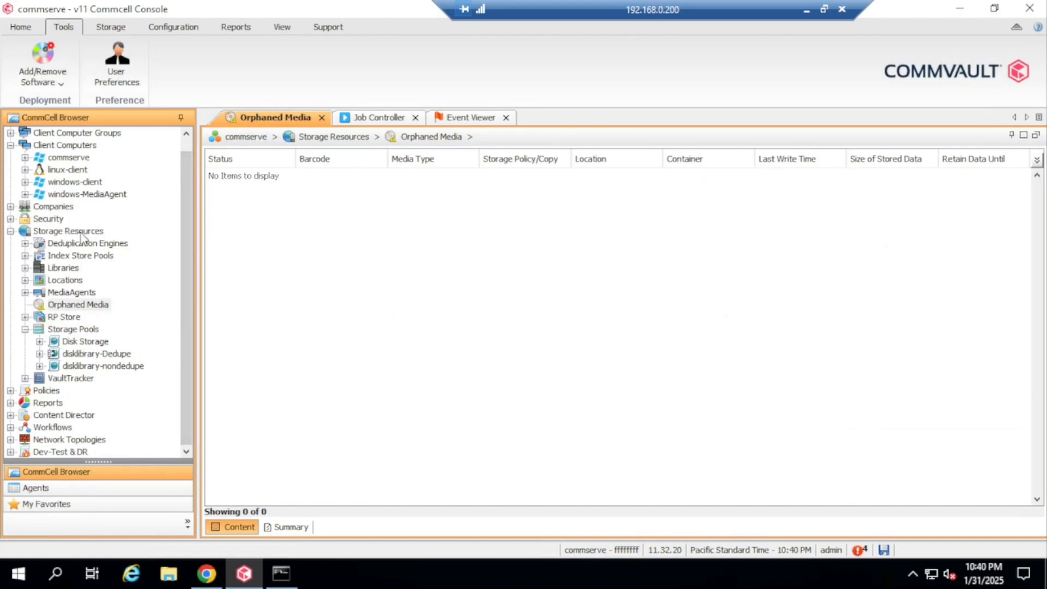
left_click(81, 331)
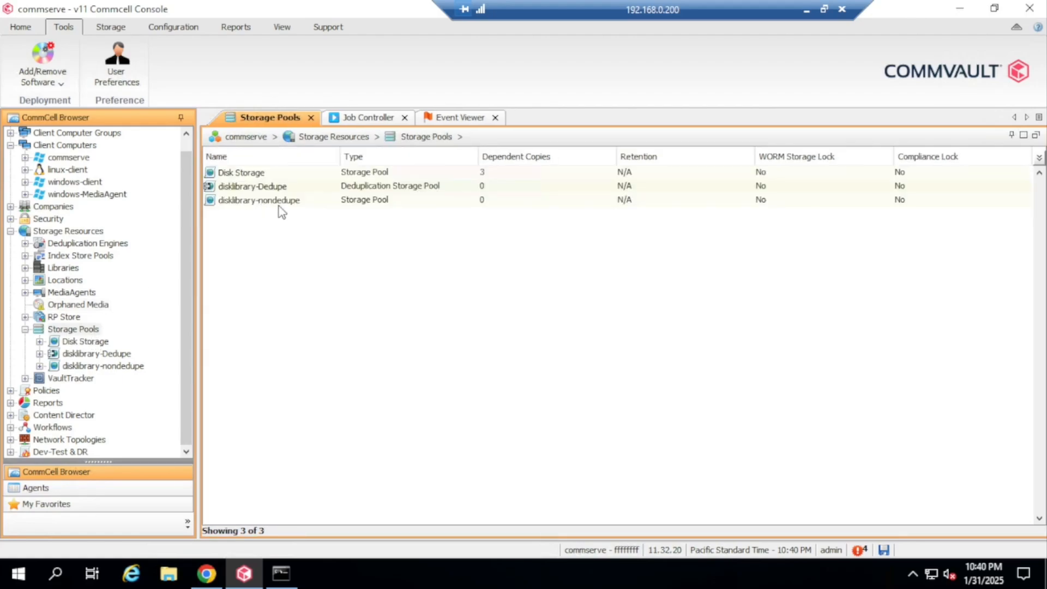
Open disklibrary-nondedupe's library to check its E:\MP1 mount path, then return to Command Center
left_click(305, 203)
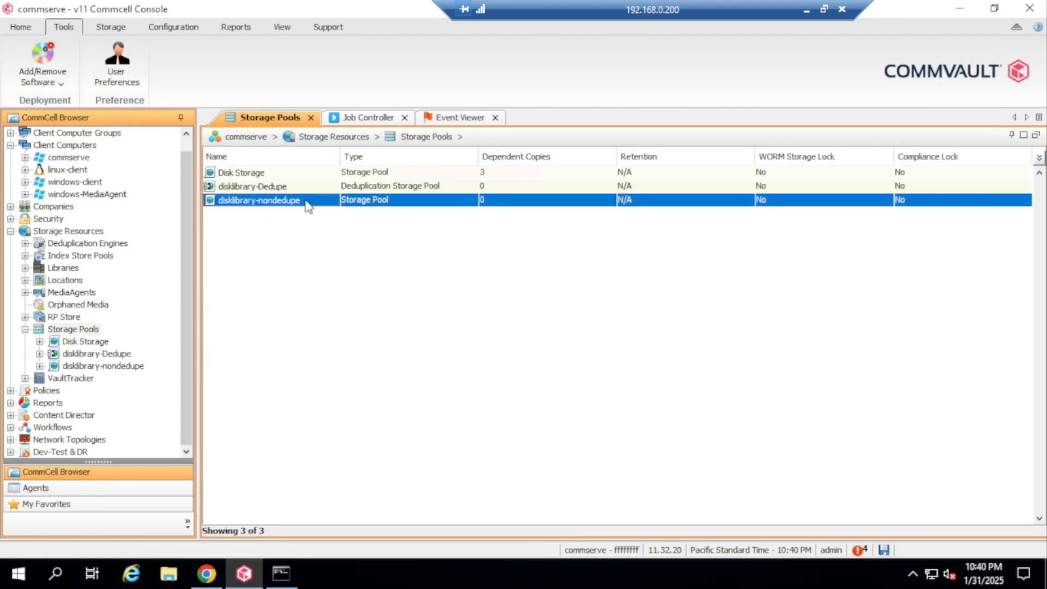
double_click(306, 201)
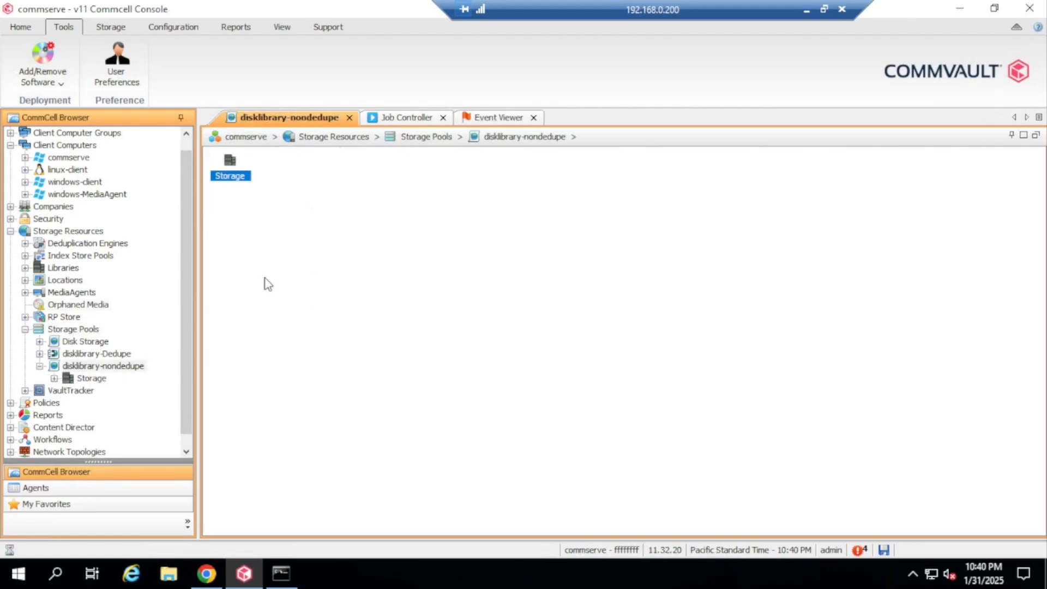
double_click(230, 182)
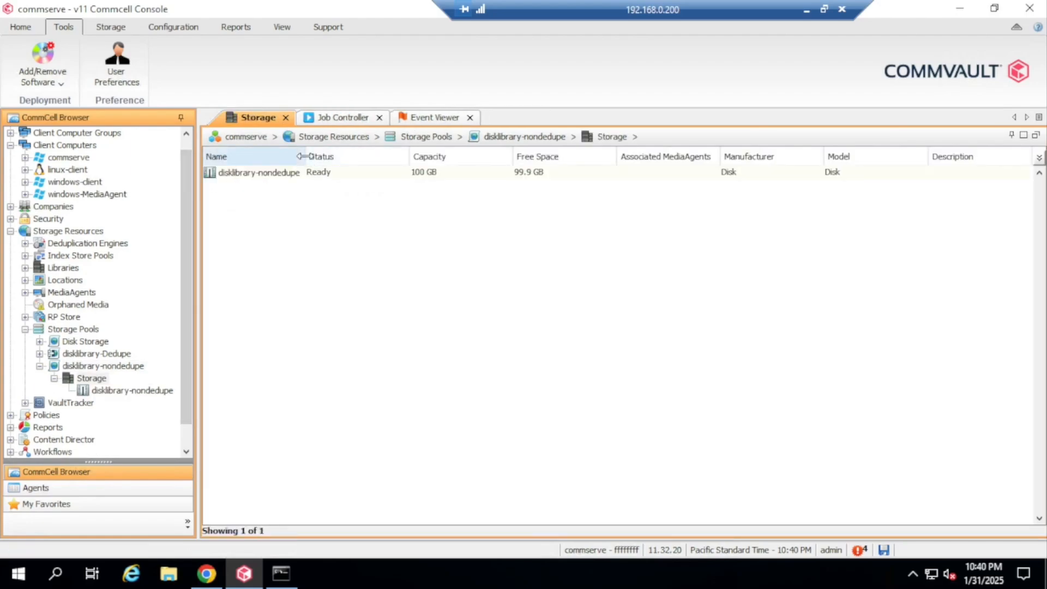
left_click(289, 174)
double_click(289, 174)
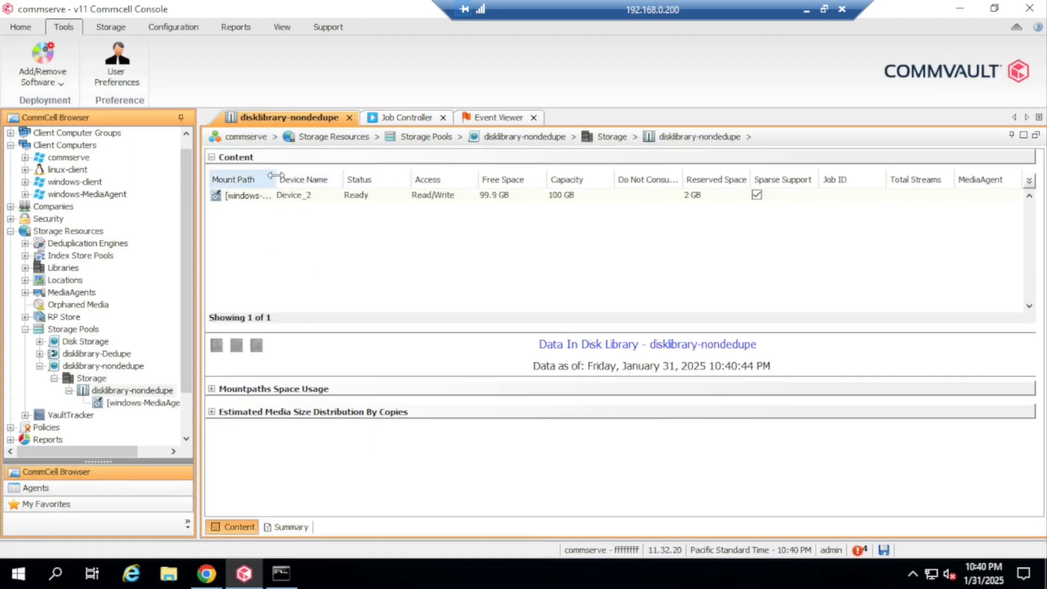
left_click_drag(275, 182, 424, 180)
left_click(350, 195)
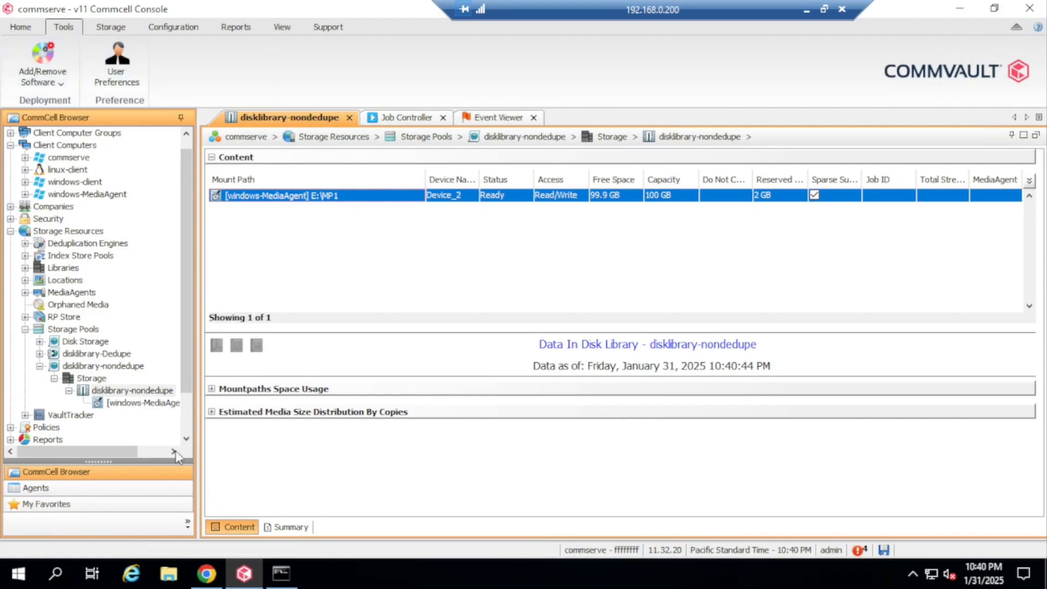
left_click(206, 573)
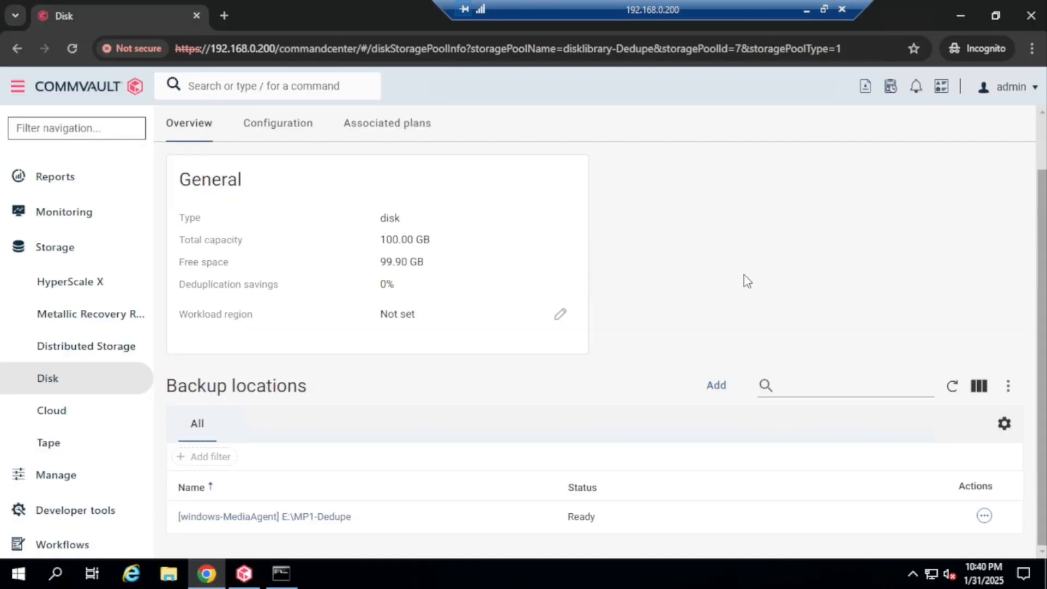
Return to the Disk list with Disk Storage and both disklibrary storages online, then pause recording
left_click(51, 385)
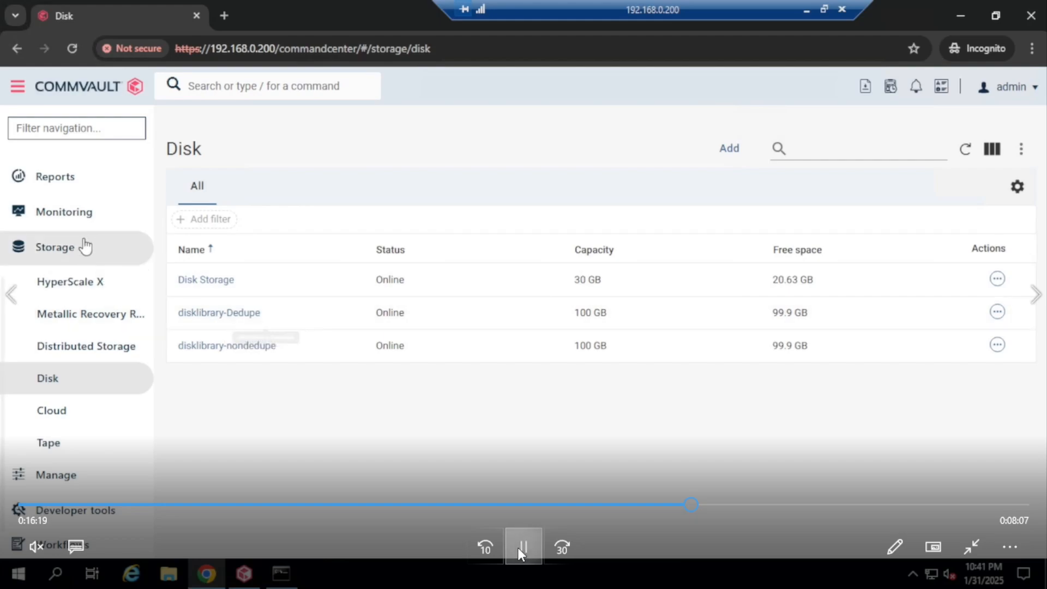
left_click(523, 547)
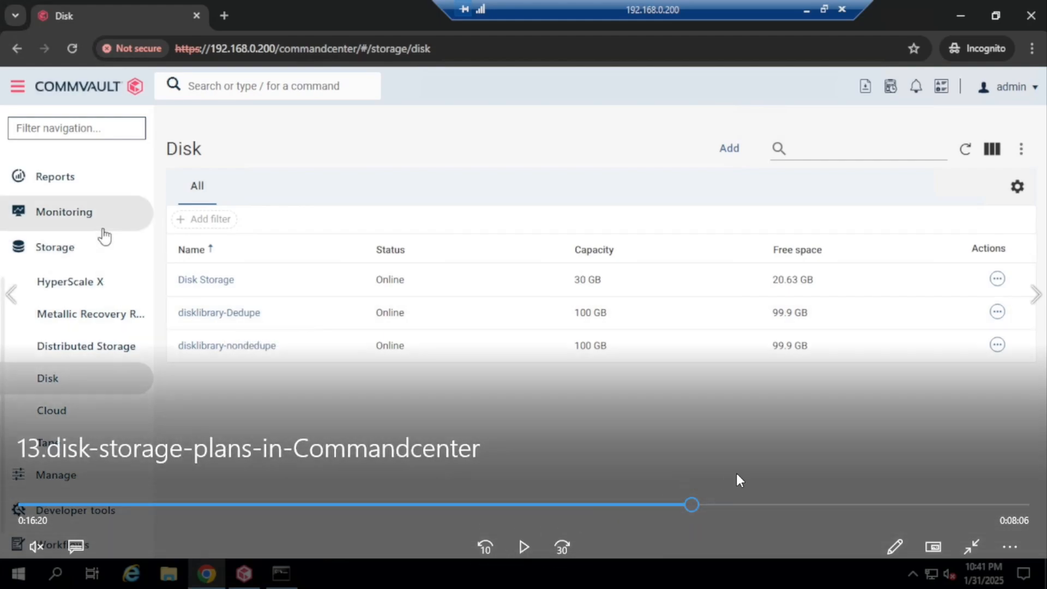
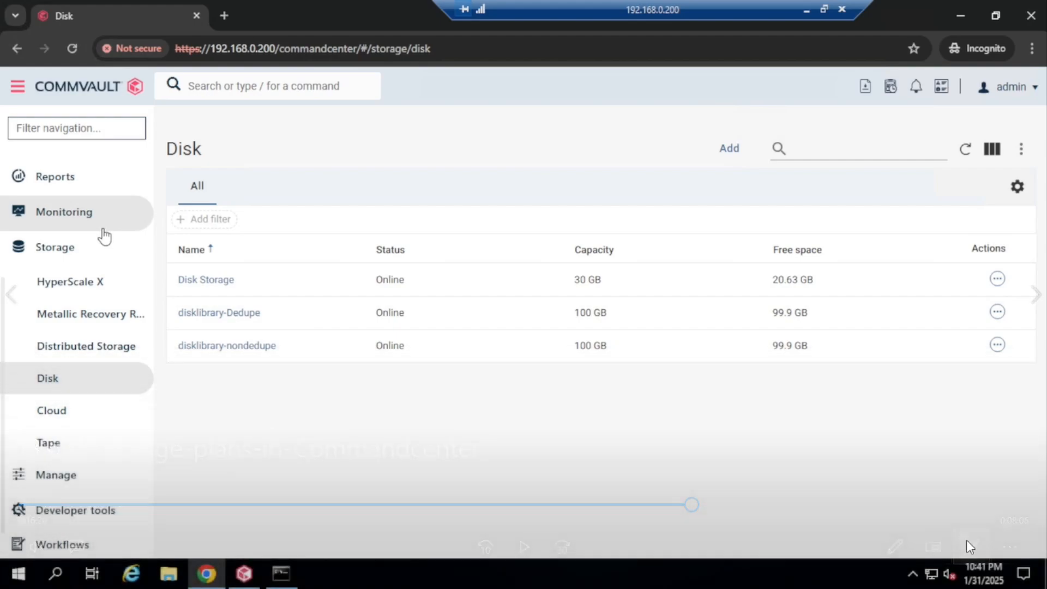
Exit the tutorial video's full-screen view
left_click(973, 549)
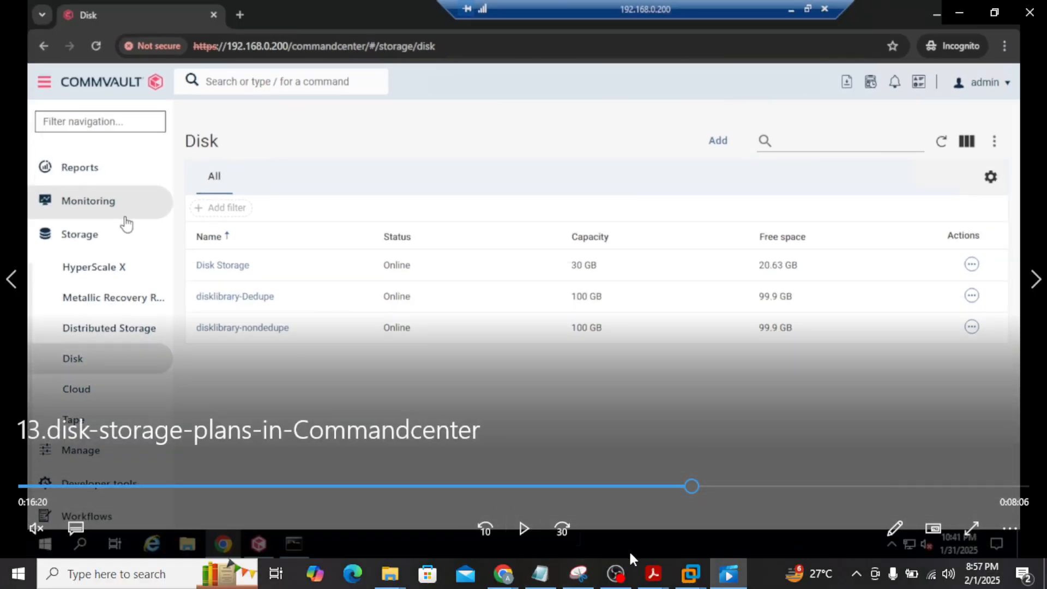
Check the Commserve machine and its VM menu in VMware Workstation, then minimize VMware
mouse_move(701, 577)
left_click(467, 479)
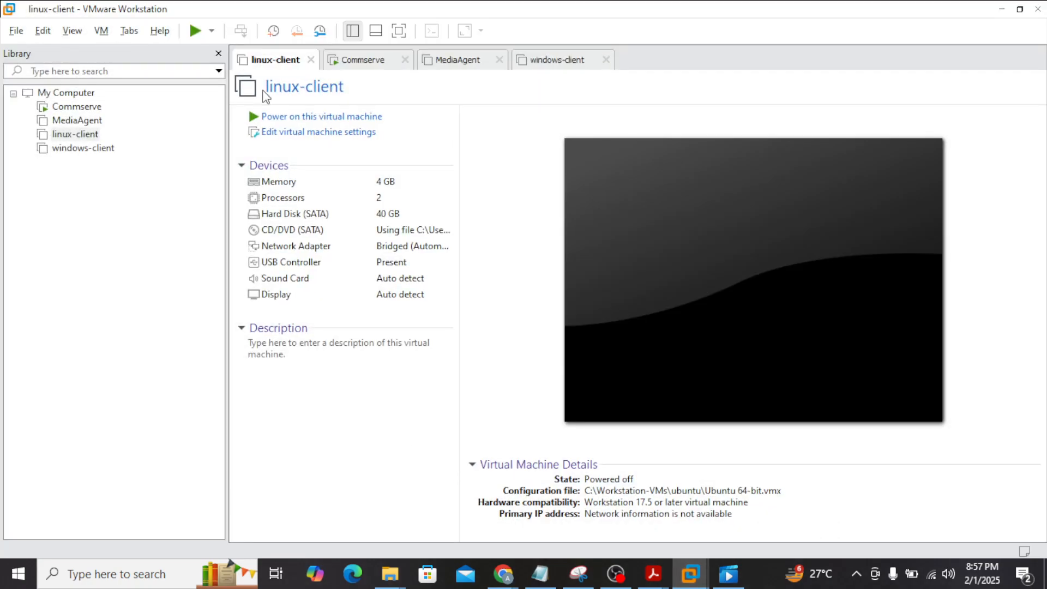
left_click(362, 60)
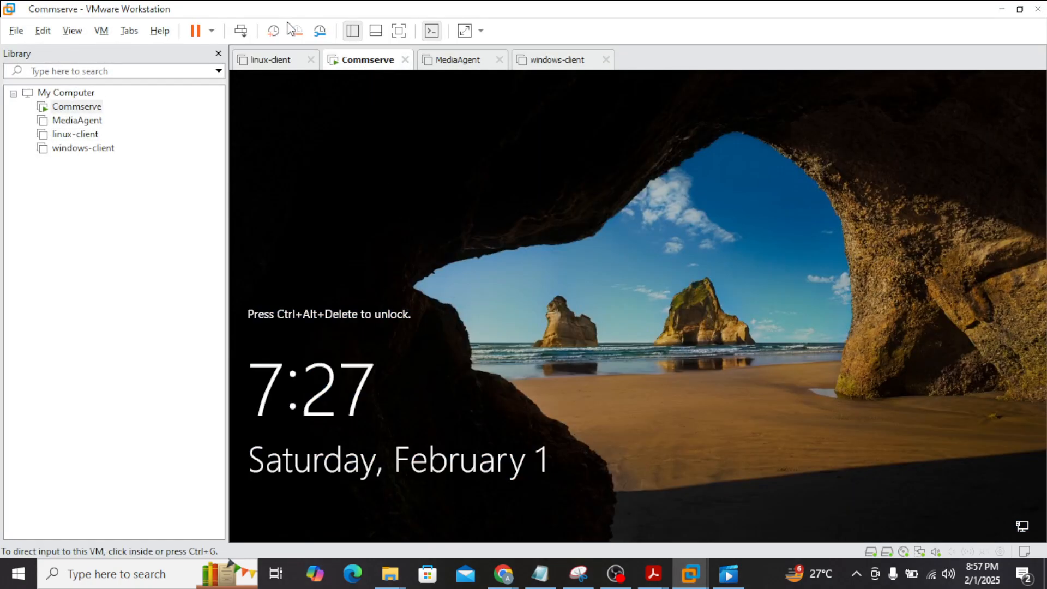
left_click(101, 30)
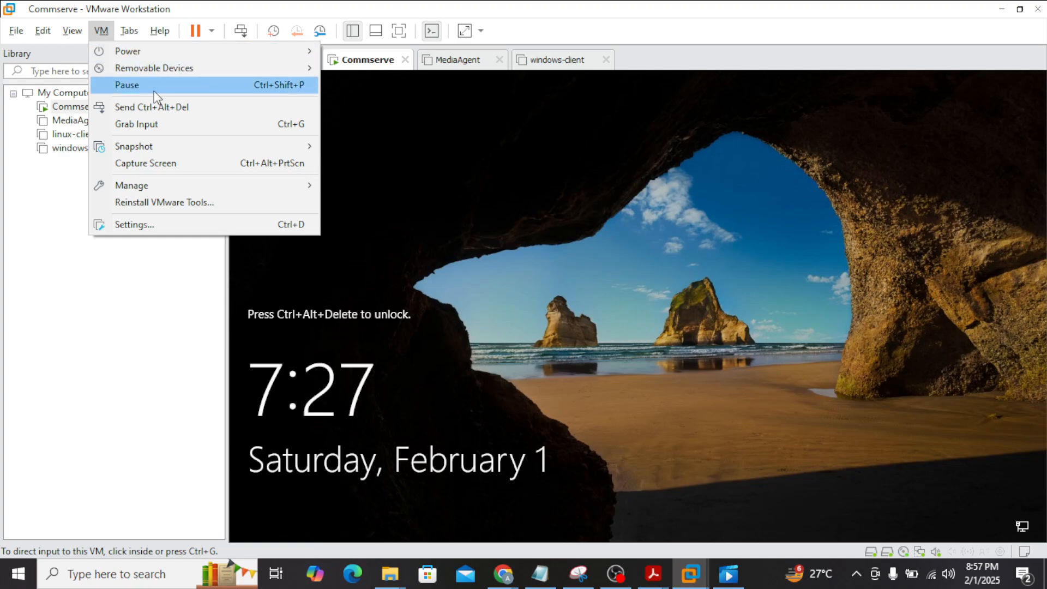
left_click(996, 11)
left_click(1001, 9)
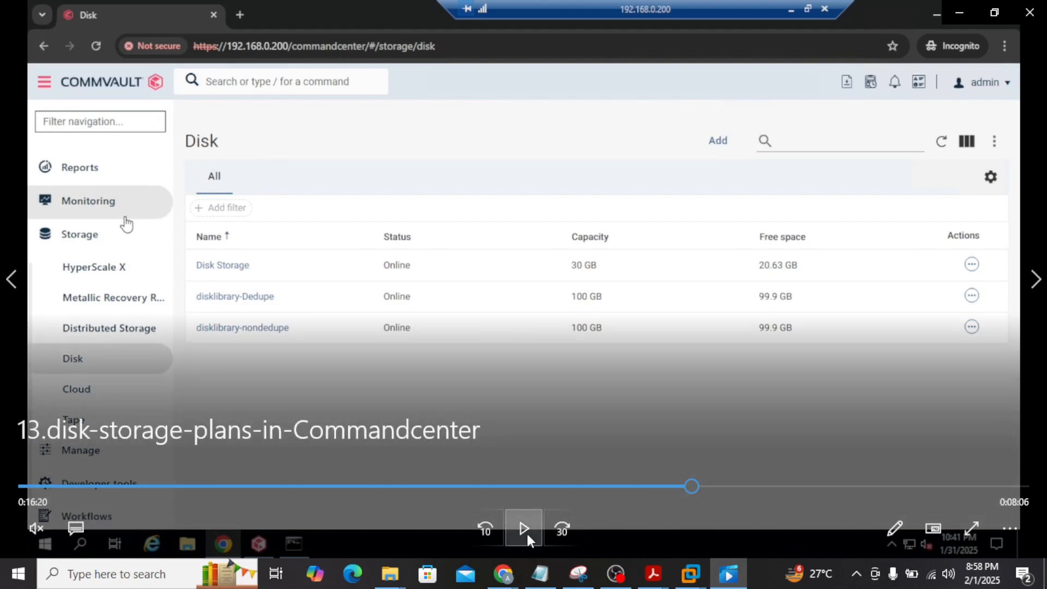
Resume playing the tutorial video
left_click(527, 533)
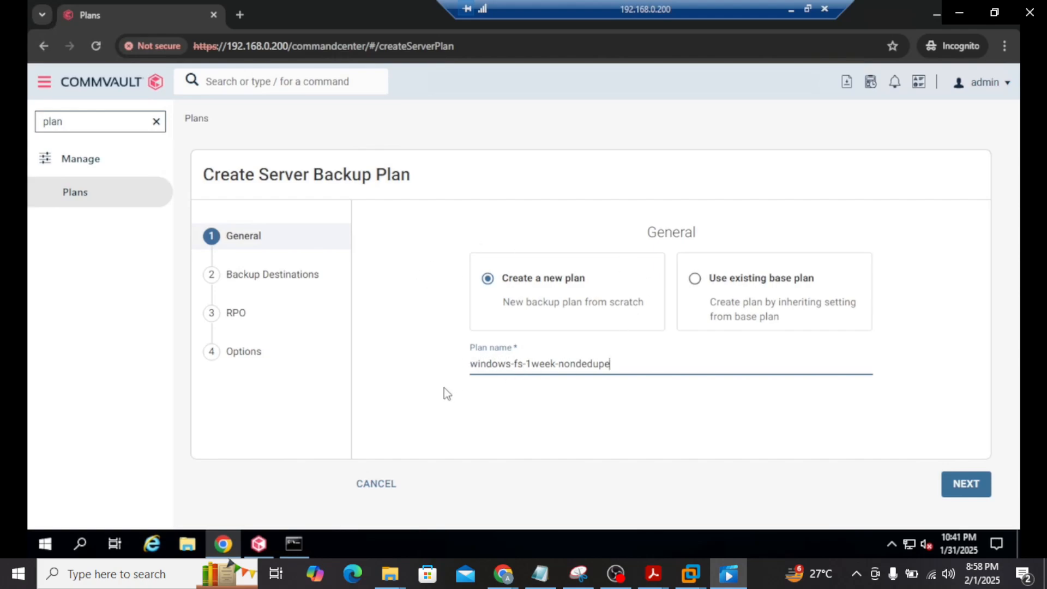
Keep the plan name windows-fs-1week-nondedupe and begin adding a copy under Backup Destinations
left_click(475, 362)
left_click_drag(476, 361, 554, 364)
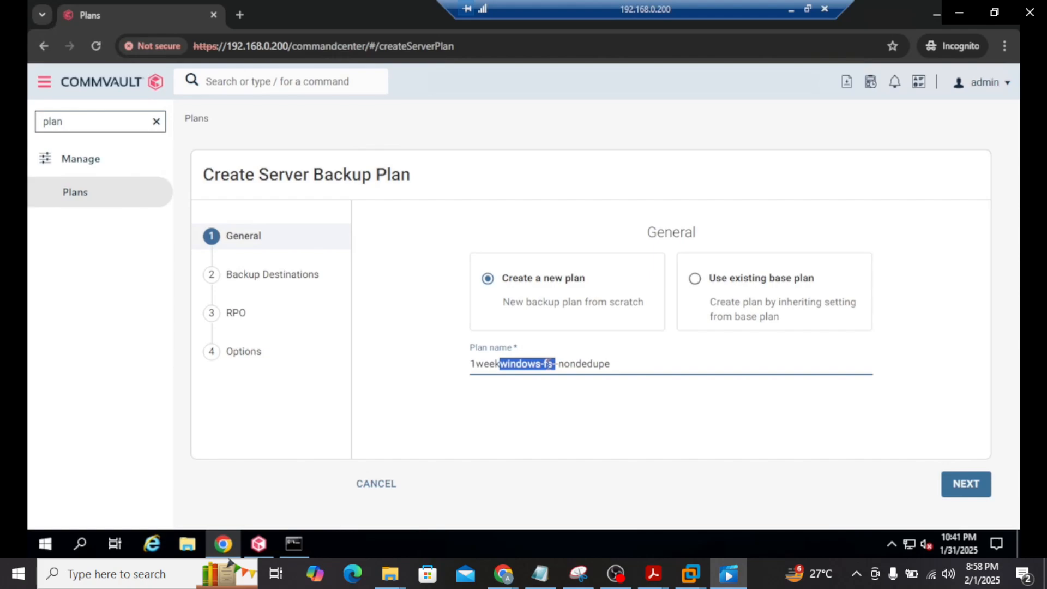
key("ctrl+z")
left_click(532, 363)
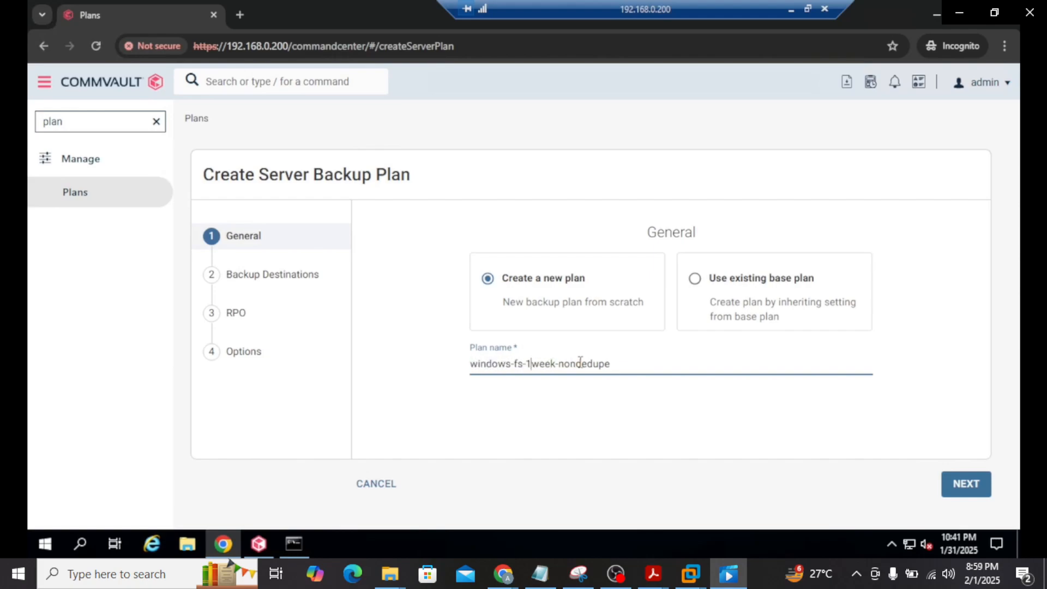
left_click_drag(558, 363, 606, 362)
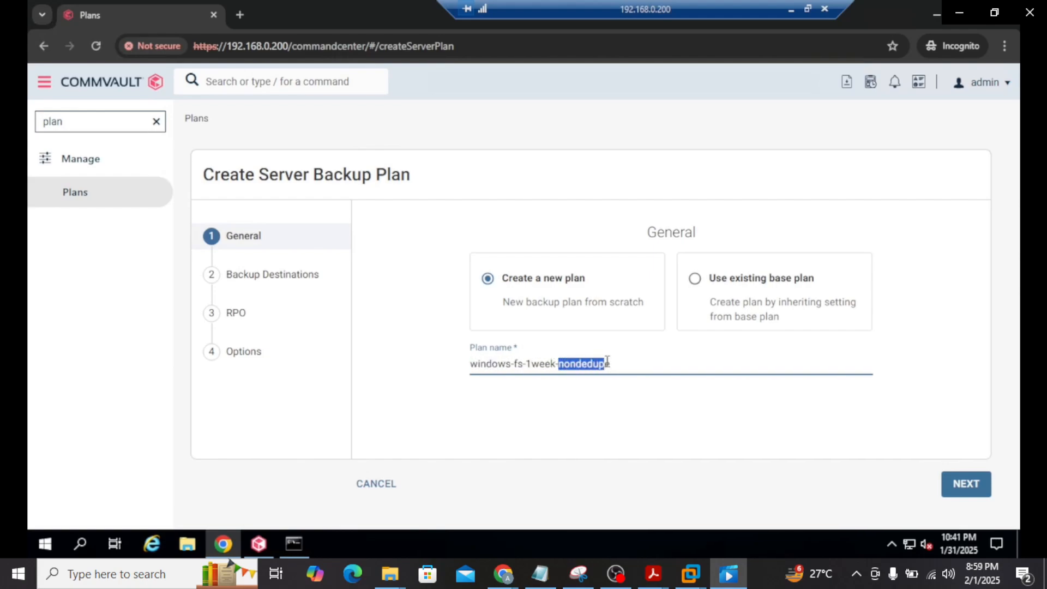
left_click(572, 363)
left_click(960, 483)
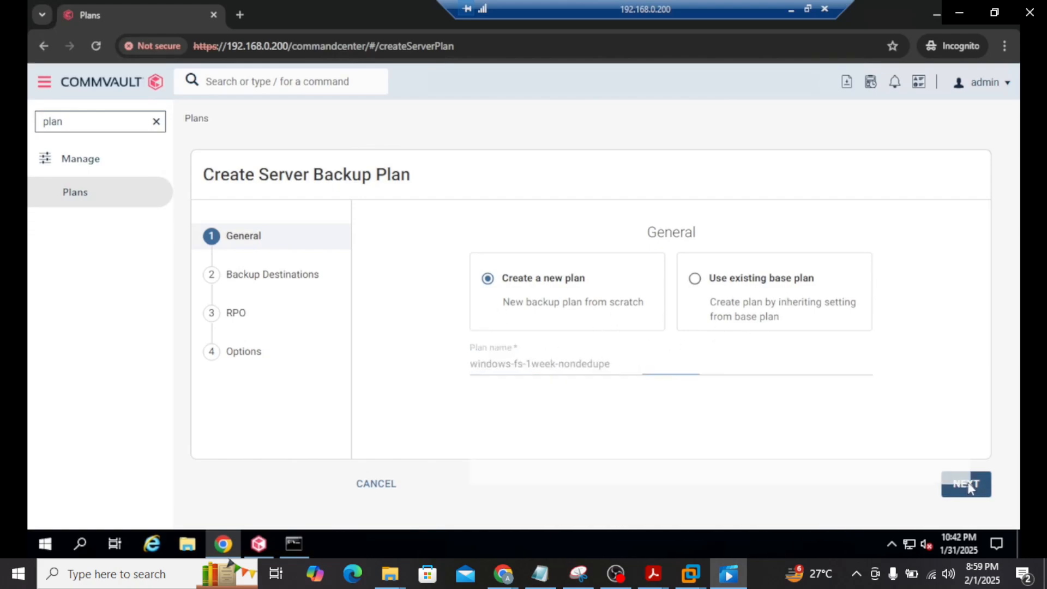
left_click(507, 291)
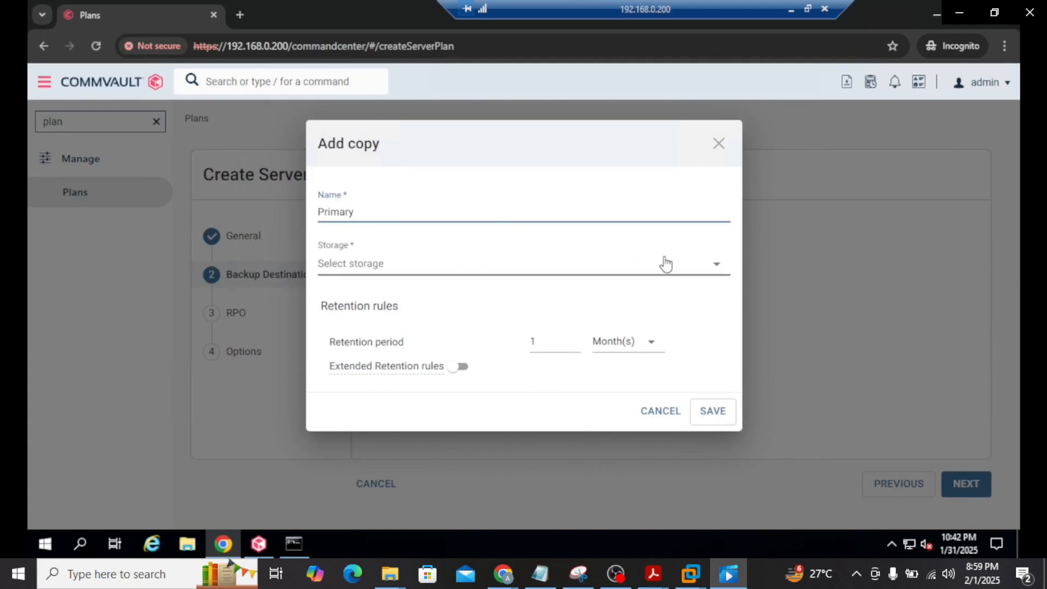
Save a Primary copy on disklibrary-nondedupe with 1-week retention and proceed to RPO
left_click(719, 268)
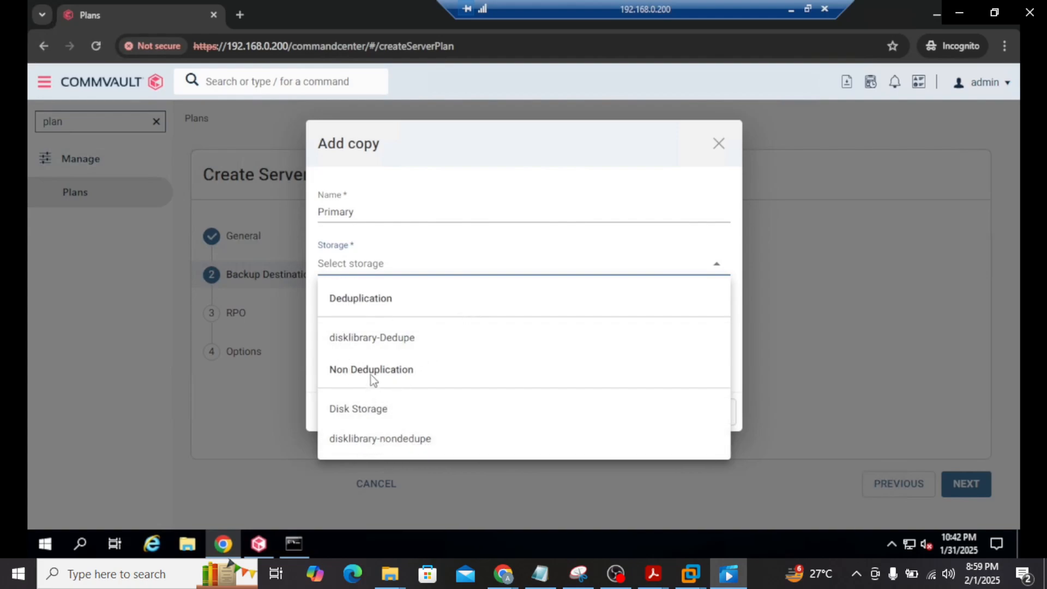
left_click(418, 442)
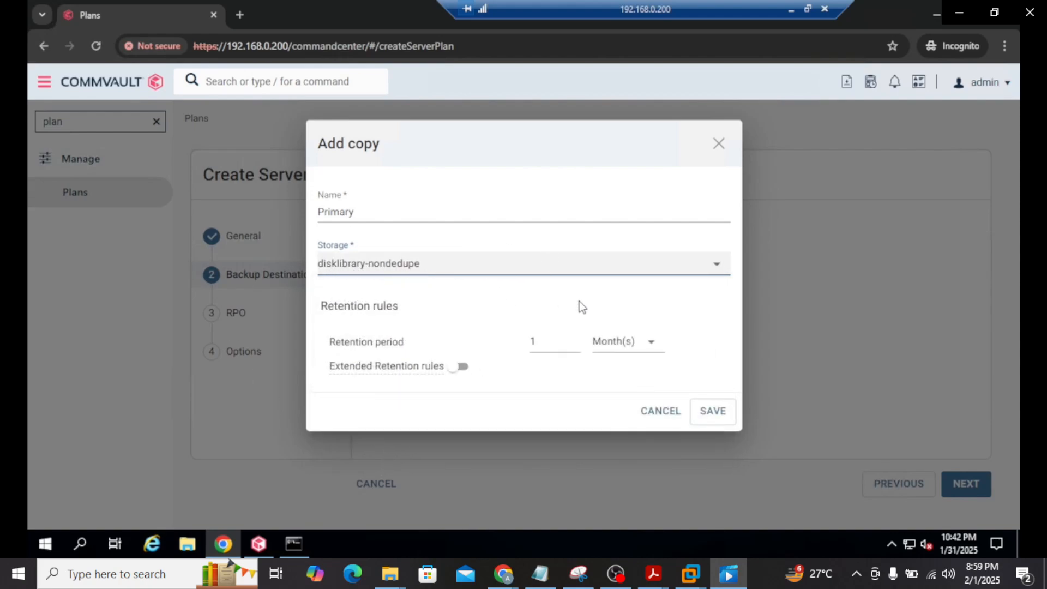
left_click(650, 343)
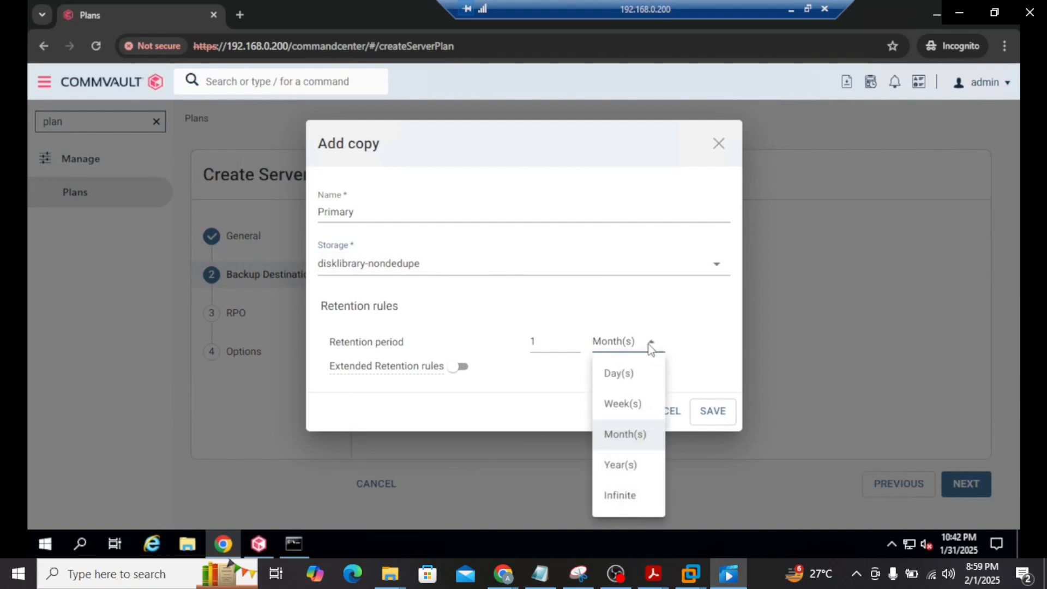
left_click(625, 405)
left_click(714, 411)
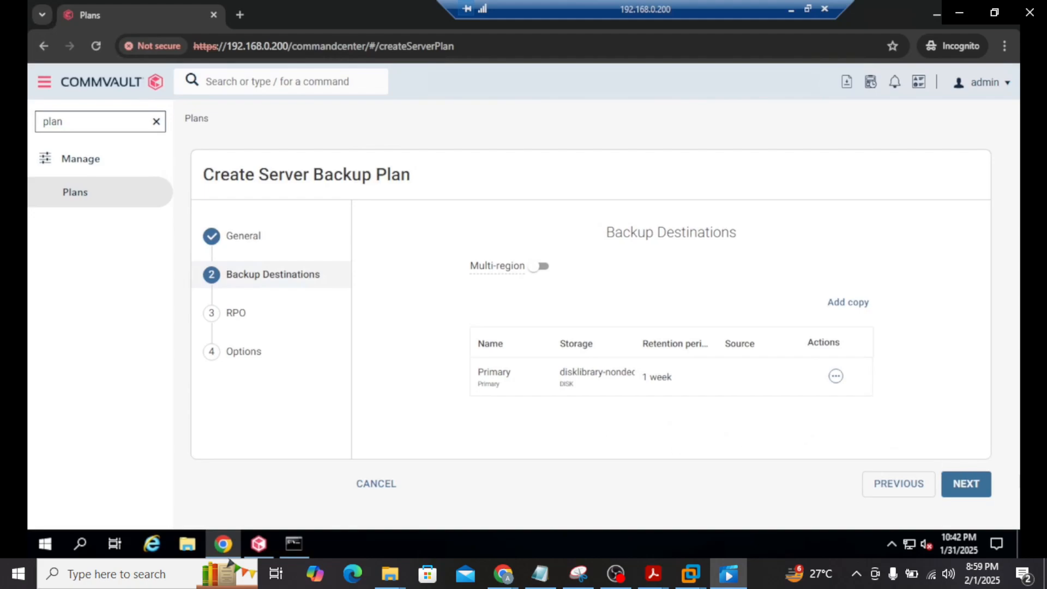
left_click(965, 483)
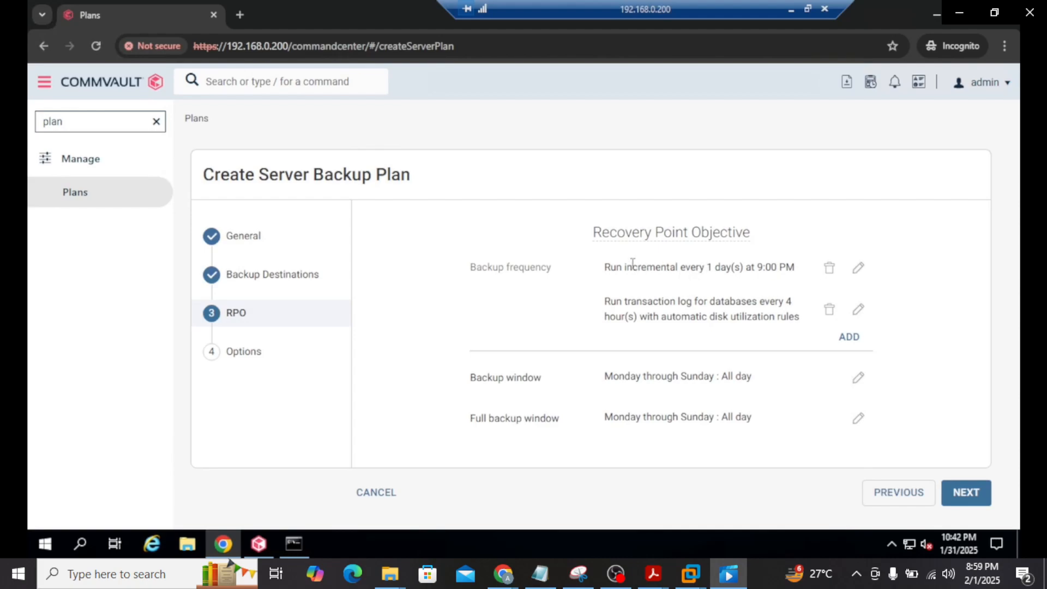
Review the existing incremental and transaction log backup schedules
left_click_drag(609, 267, 702, 267)
left_click(721, 262)
left_click_drag(629, 305, 714, 301)
left_click(737, 300)
Add a Full backup rule repeating every 1 week on Sunday at 9:00 PM
left_click(850, 338)
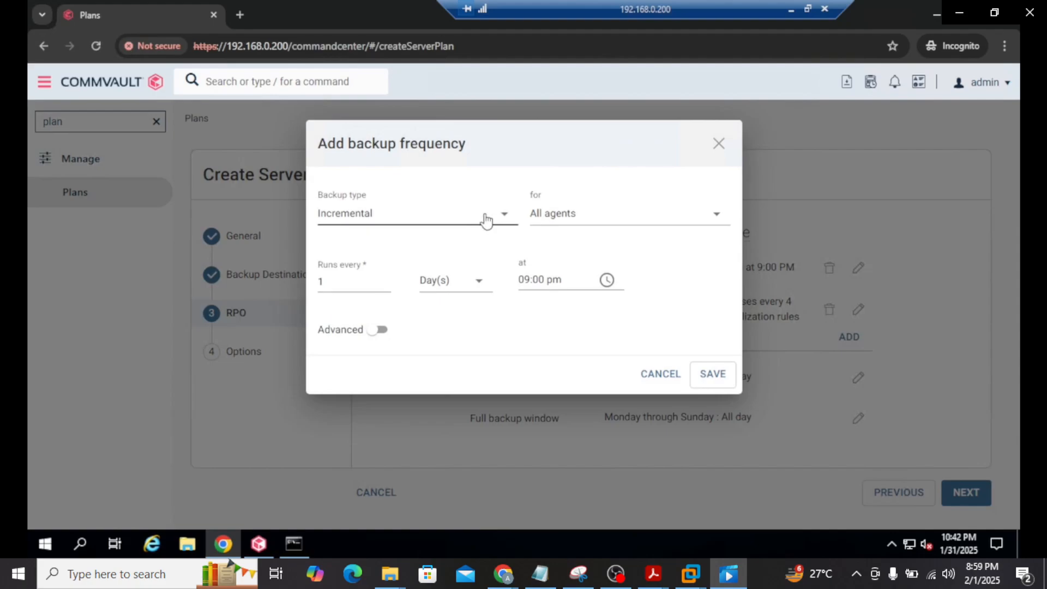
left_click(507, 217)
left_click(361, 282)
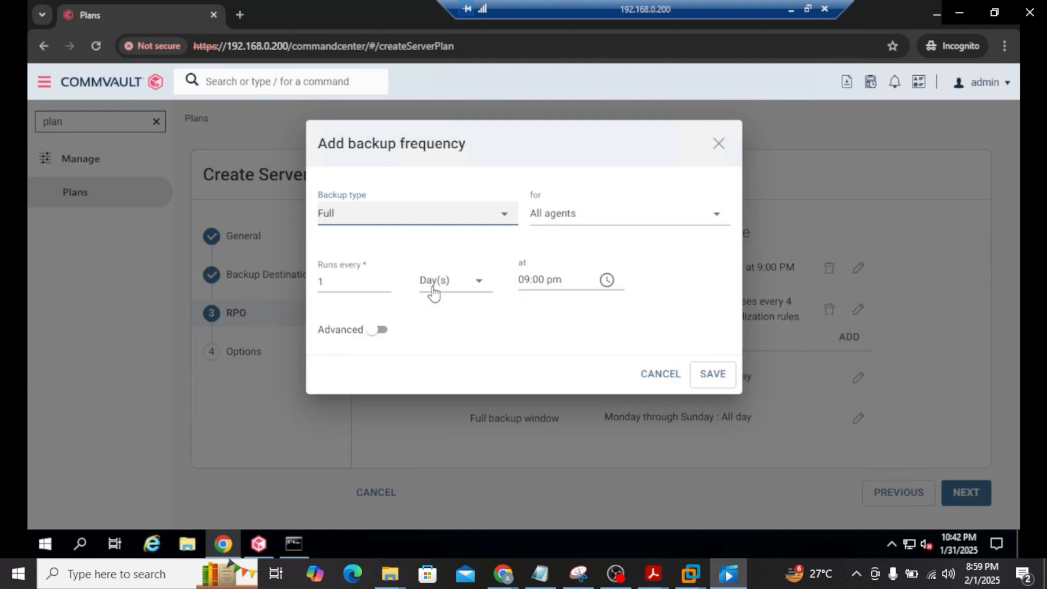
left_click(480, 281)
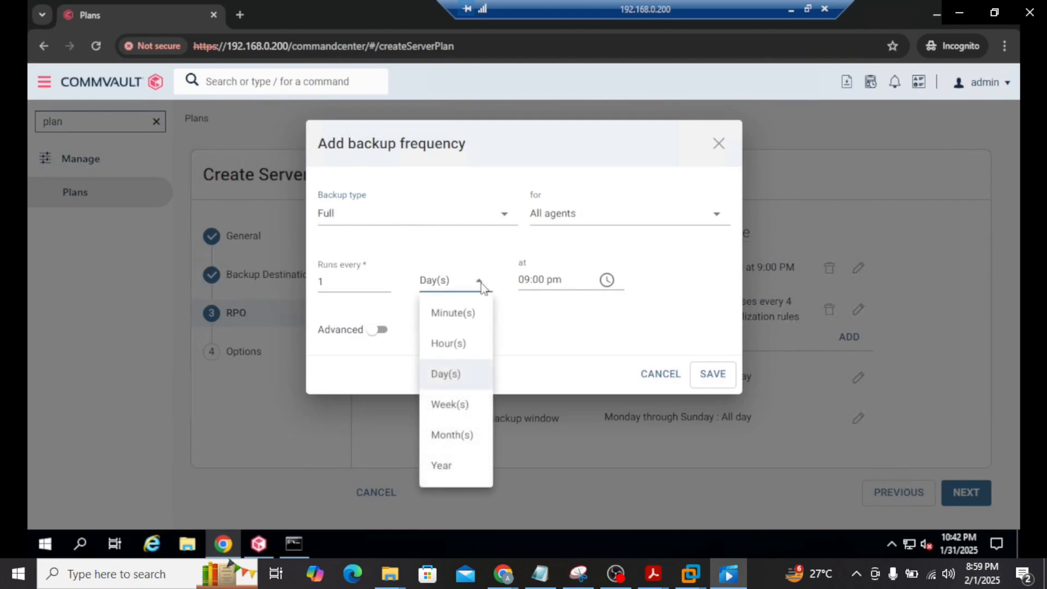
left_click(461, 403)
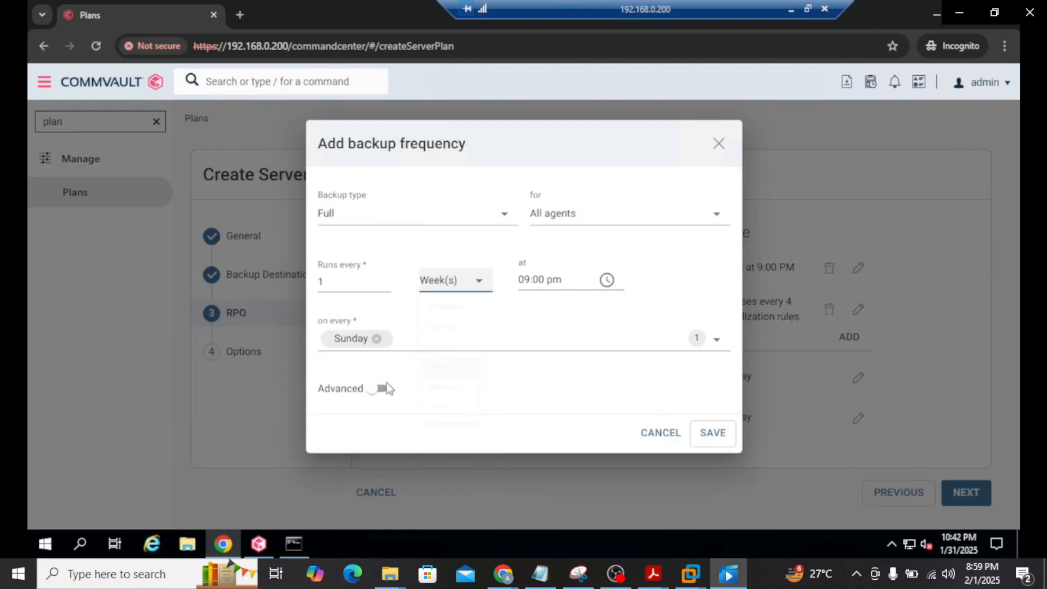
left_click(713, 435)
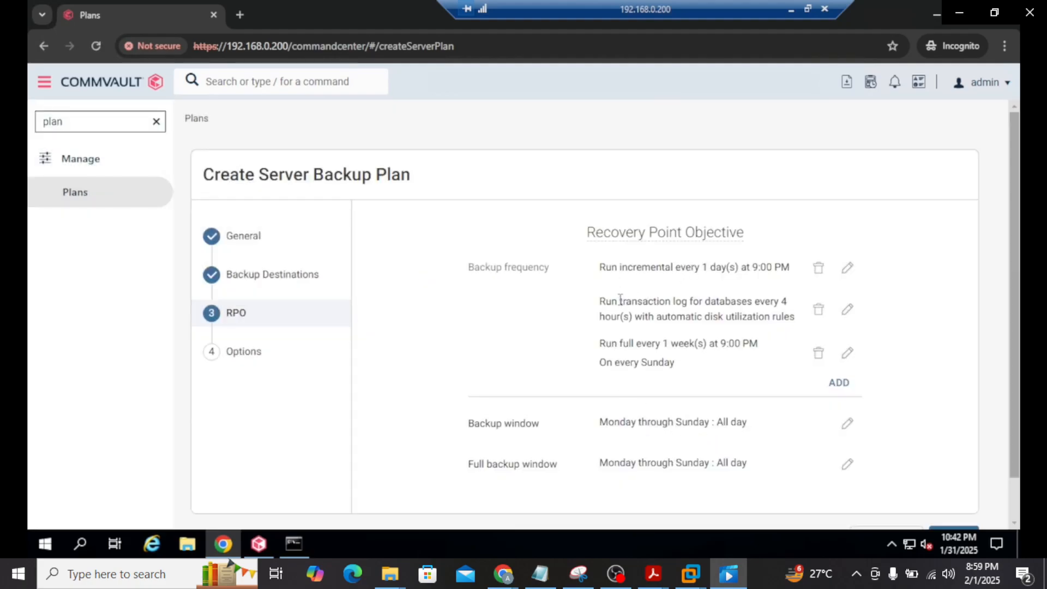
Review the new Sunday weekly full backup next to the daily incremental
left_click_drag(605, 345, 758, 344)
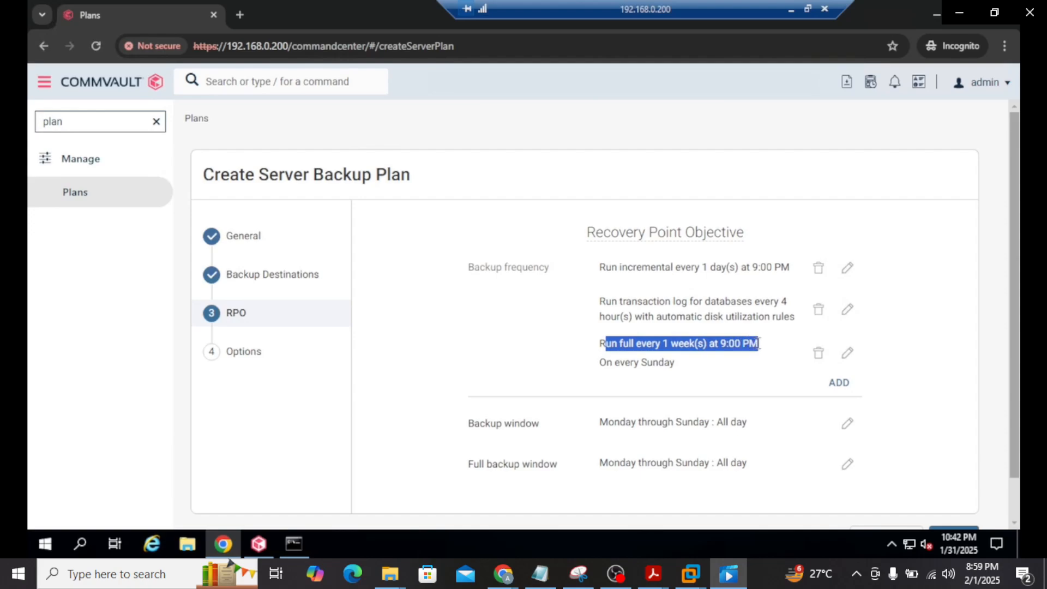
left_click(728, 344)
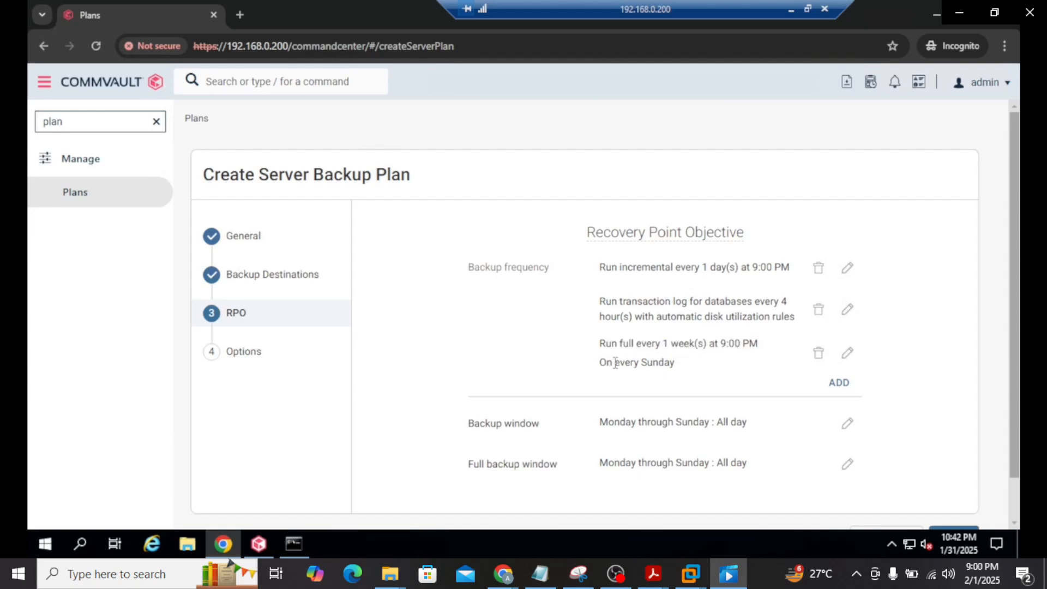
left_click_drag(607, 363, 659, 361)
left_click_drag(622, 269, 766, 267)
left_click(766, 267)
left_click(849, 271)
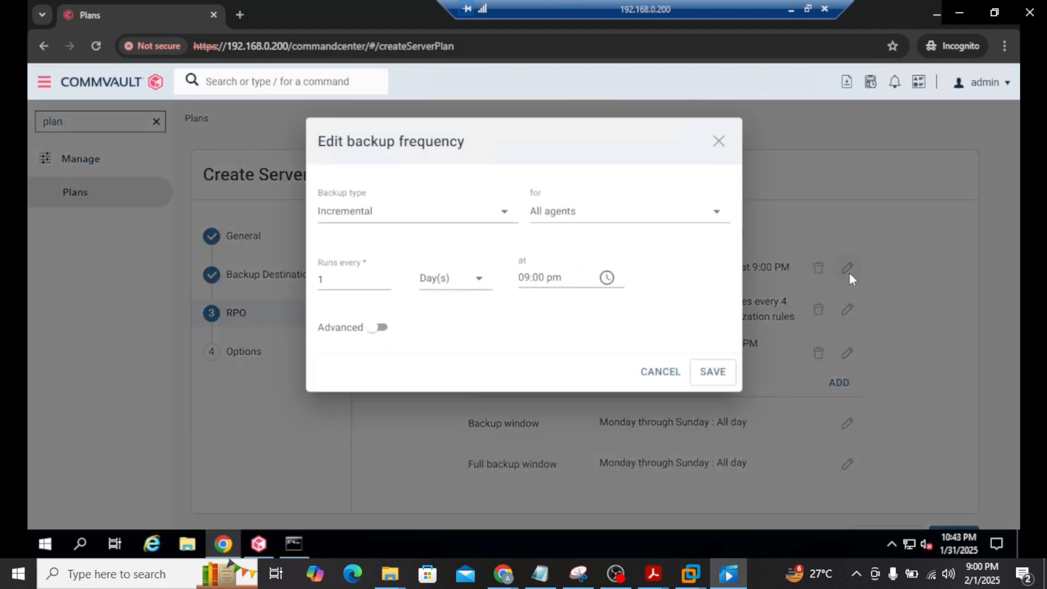
left_click(378, 330)
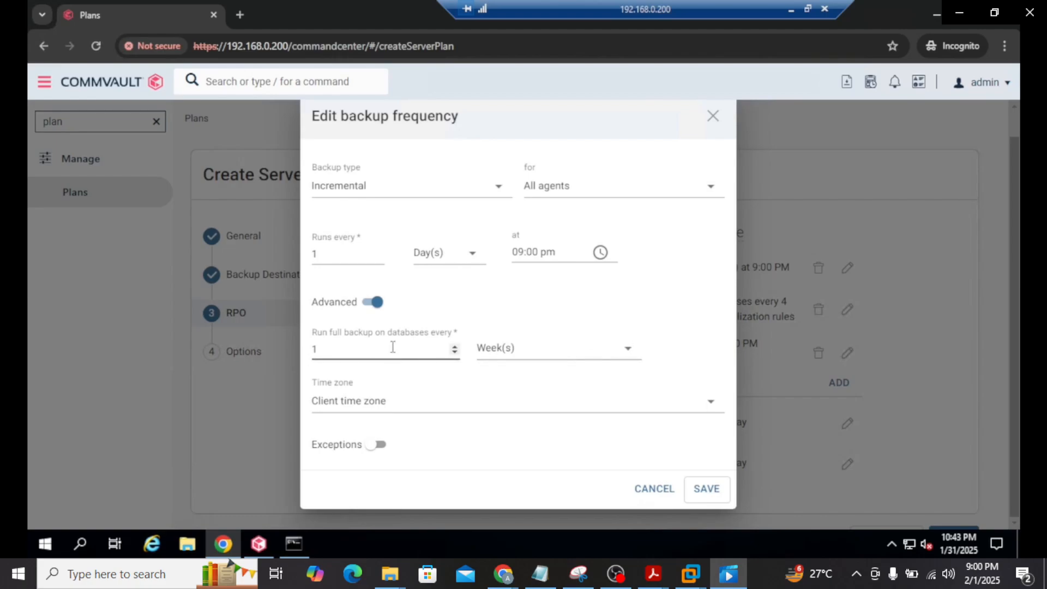
left_click(628, 351)
left_click(545, 381)
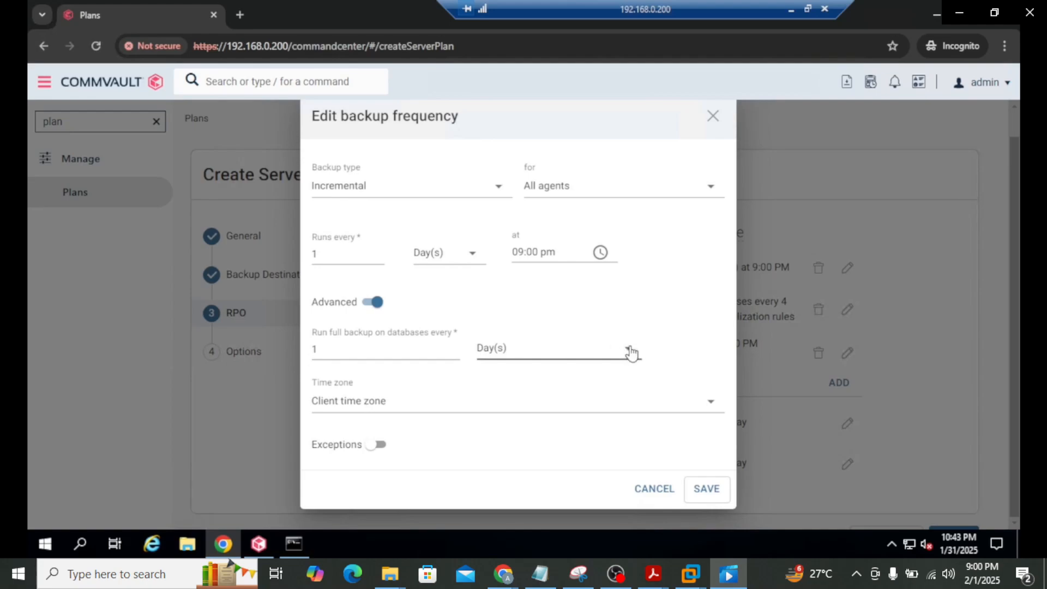
left_click(472, 256)
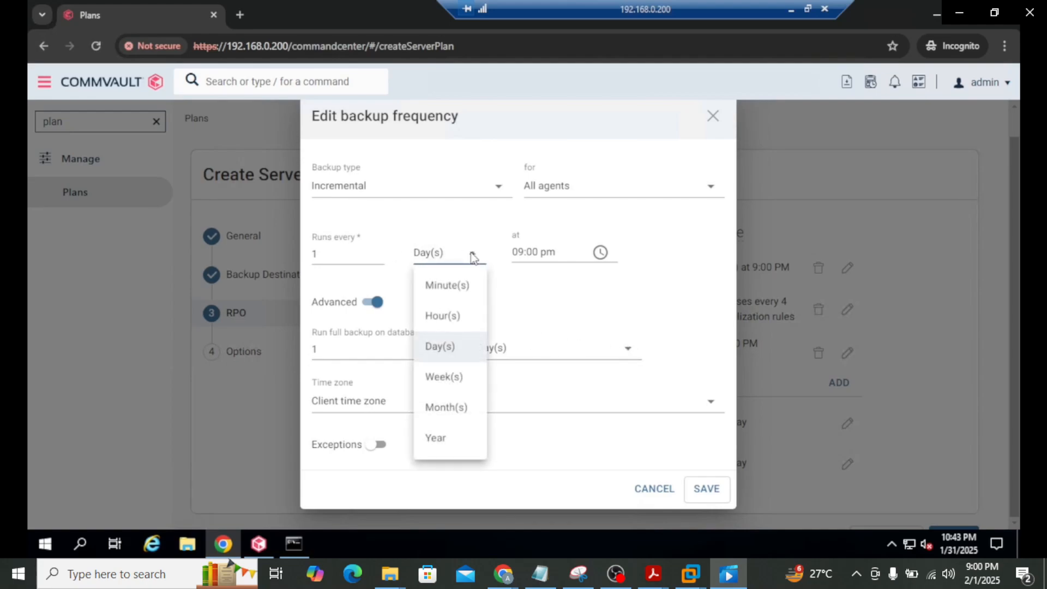
left_click(438, 353)
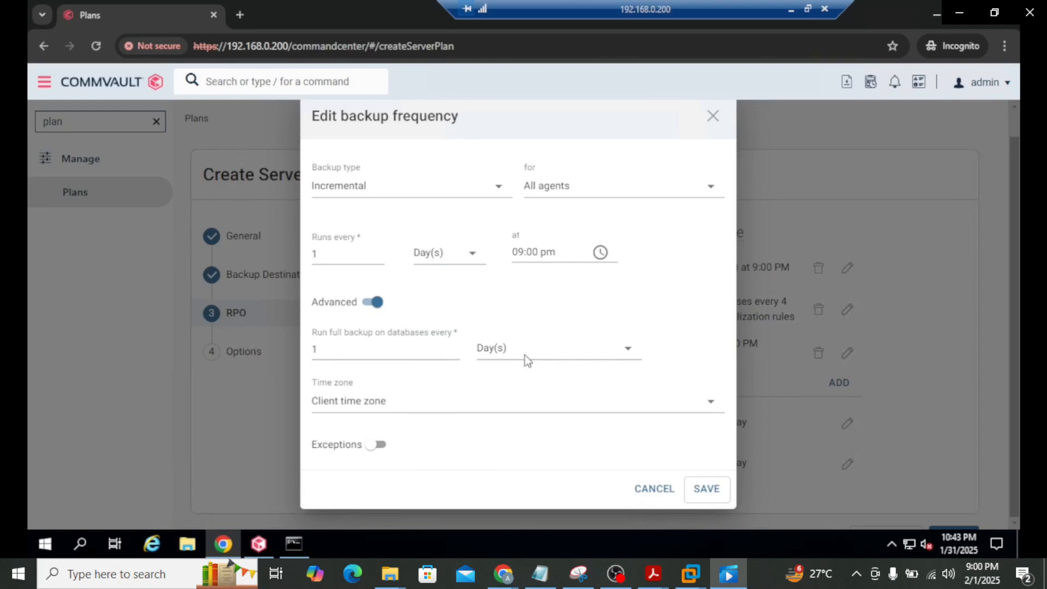
left_click(383, 446)
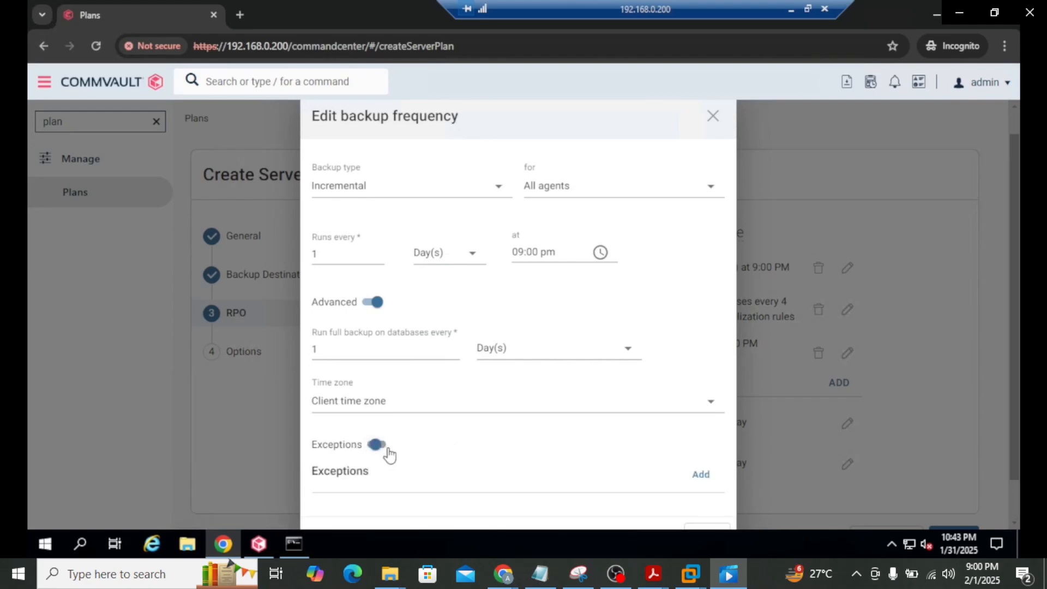
scroll(459, 421, "down", 1)
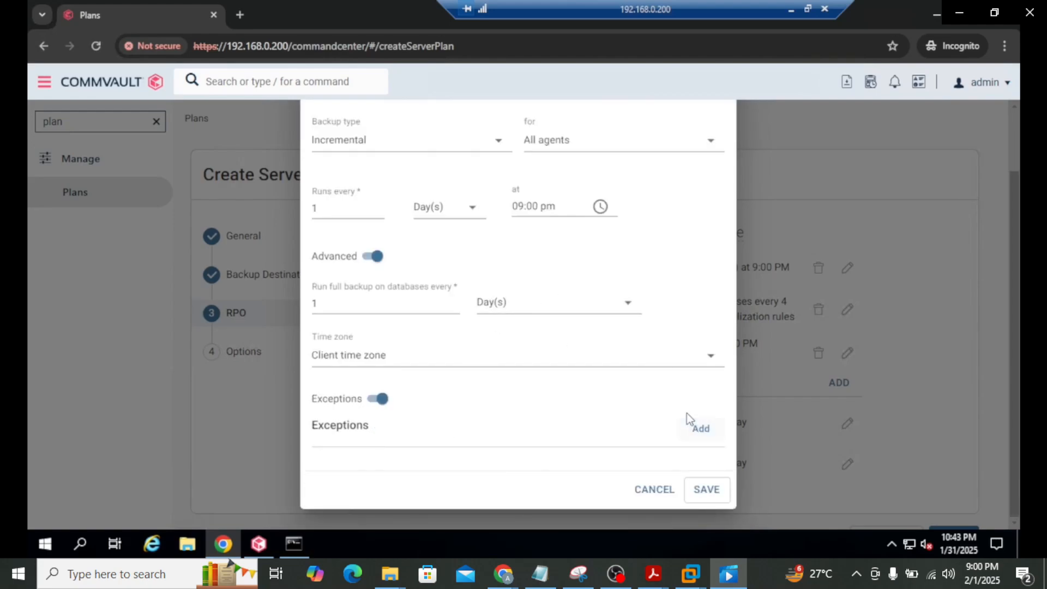
left_click(704, 431)
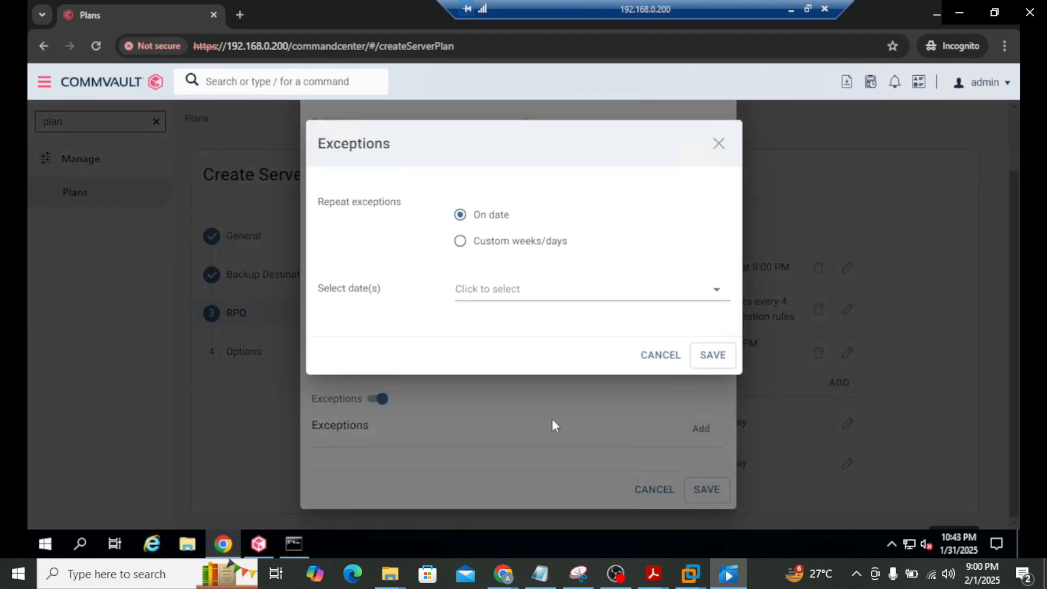
left_click(510, 248)
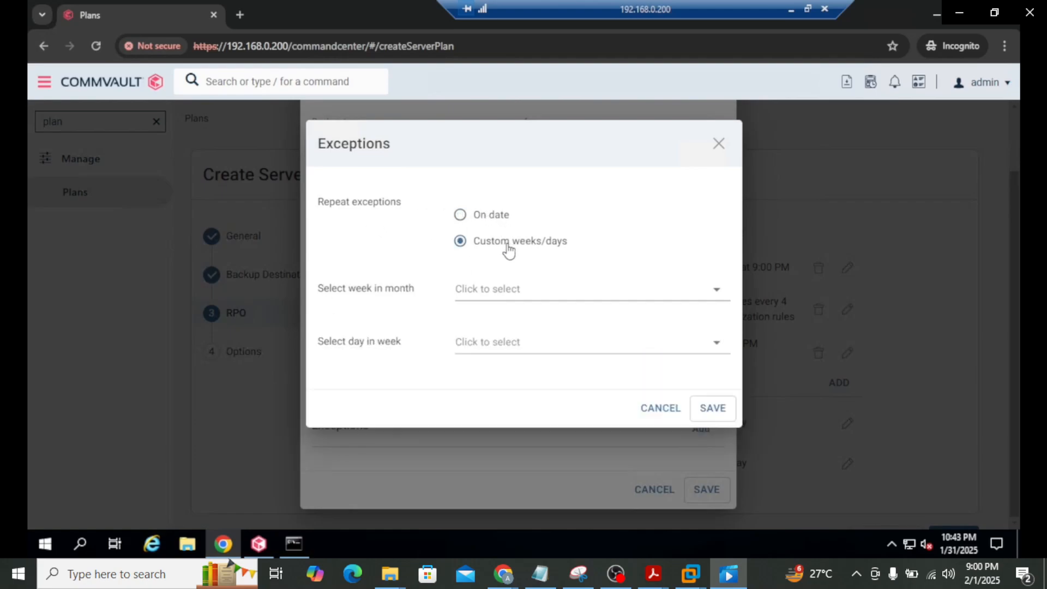
left_click(521, 293)
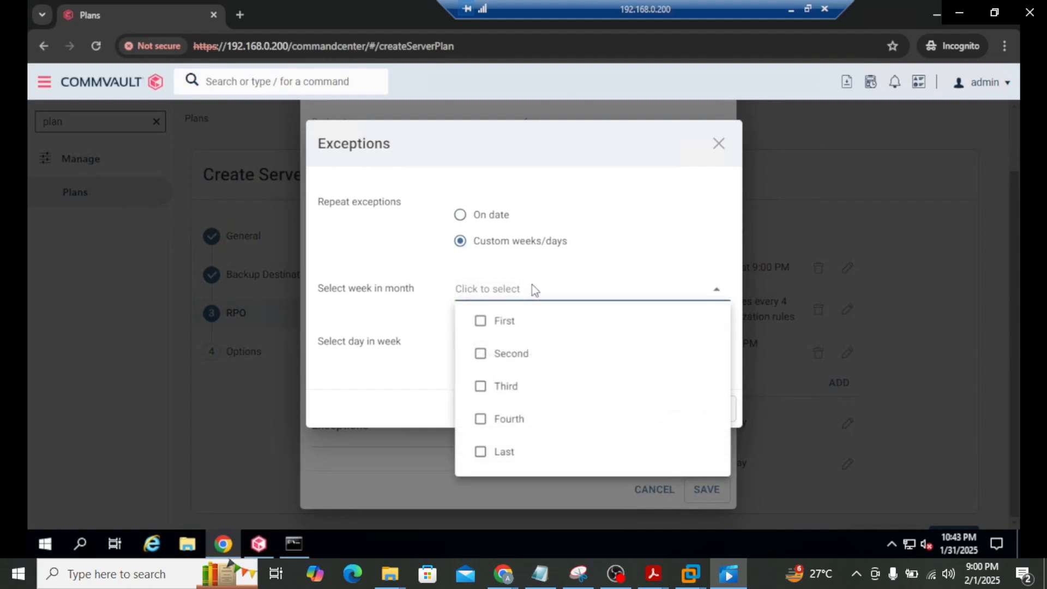
left_click(718, 149)
left_click(717, 149)
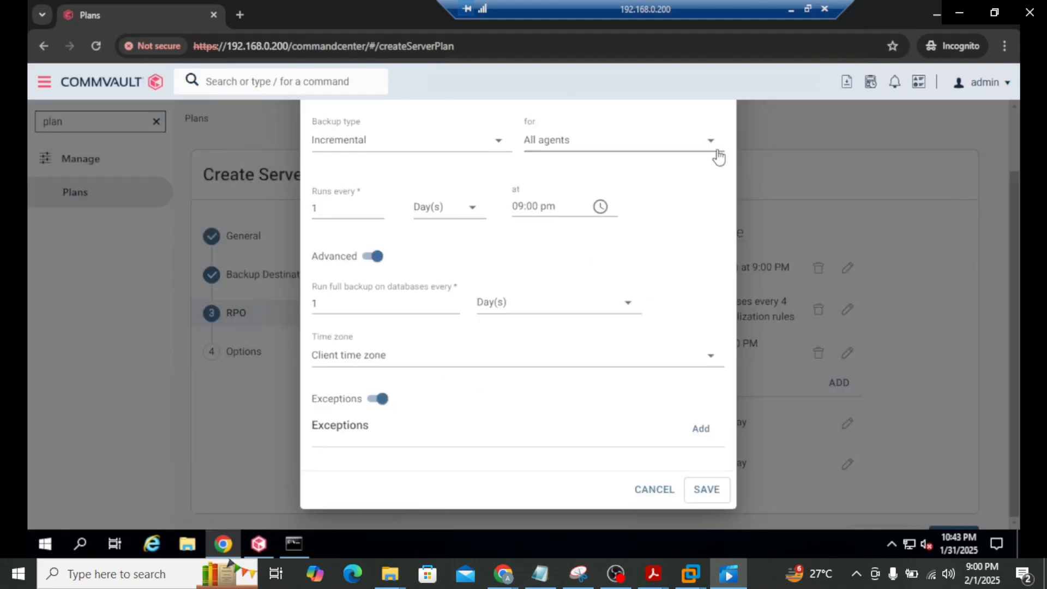
left_click(651, 490)
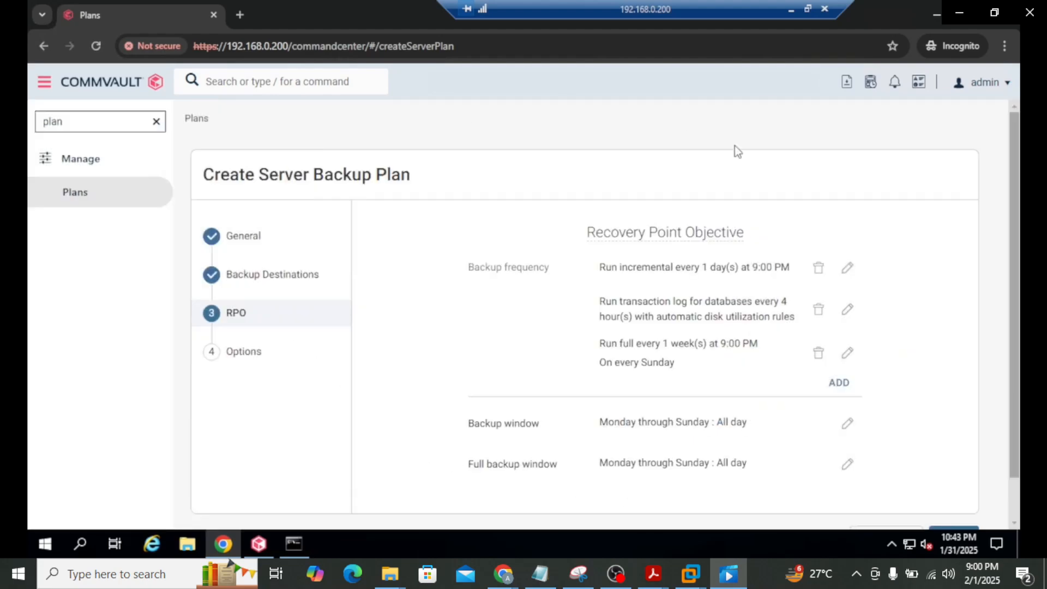
scroll(532, 377, "down", 1)
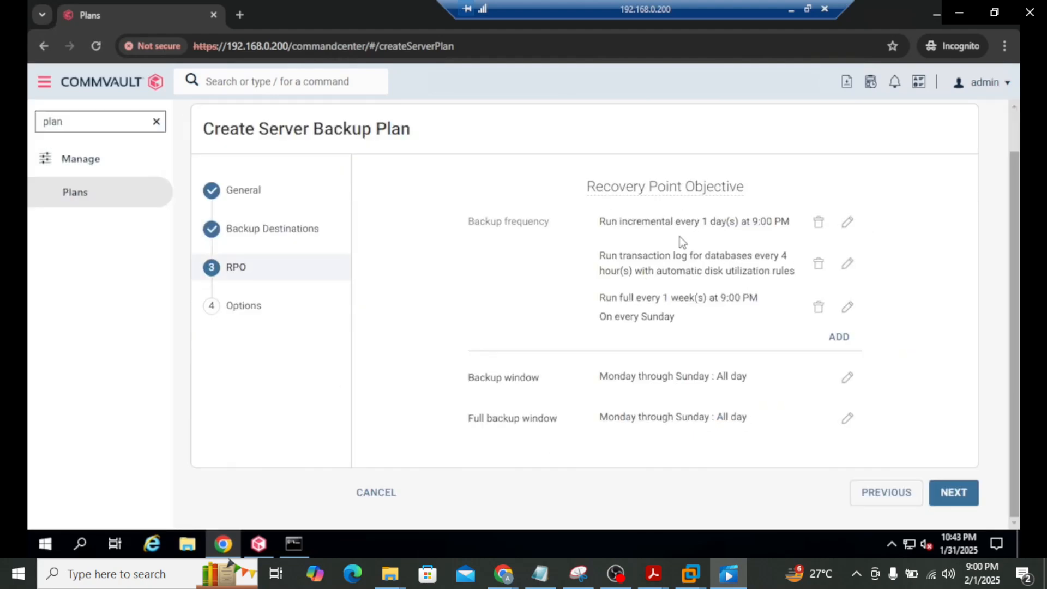
Edit the daily incremental rule and change its repeat unit to Week(s)
left_click_drag(606, 222, 767, 221)
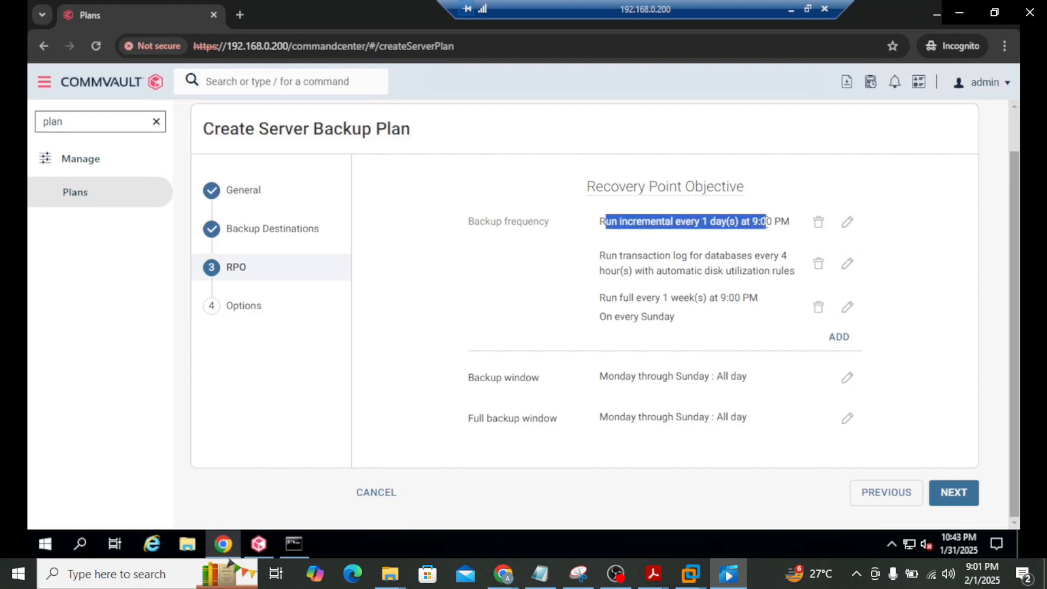
left_click(848, 224)
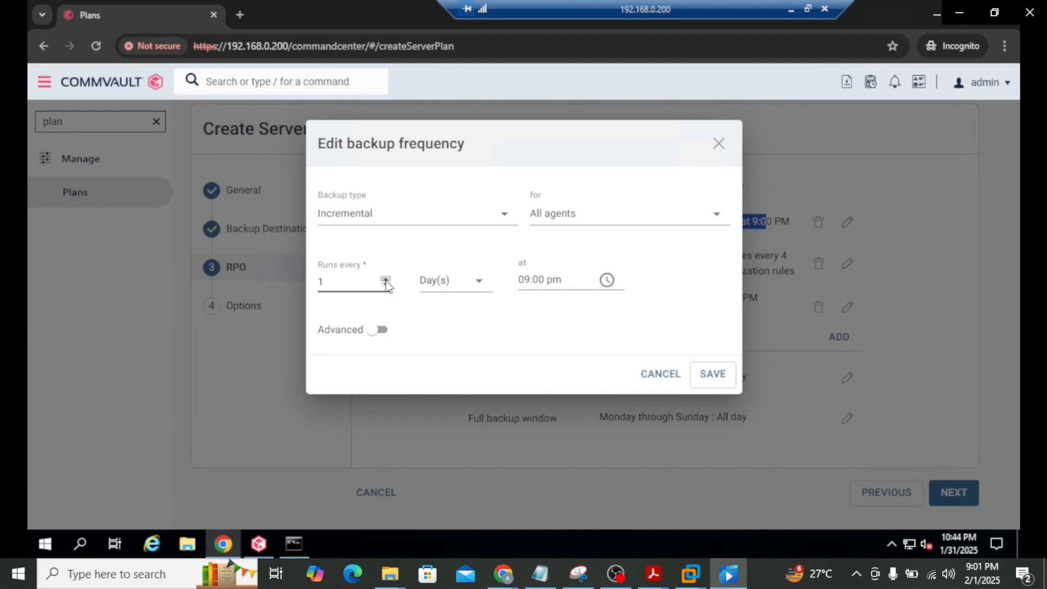
left_click(479, 283)
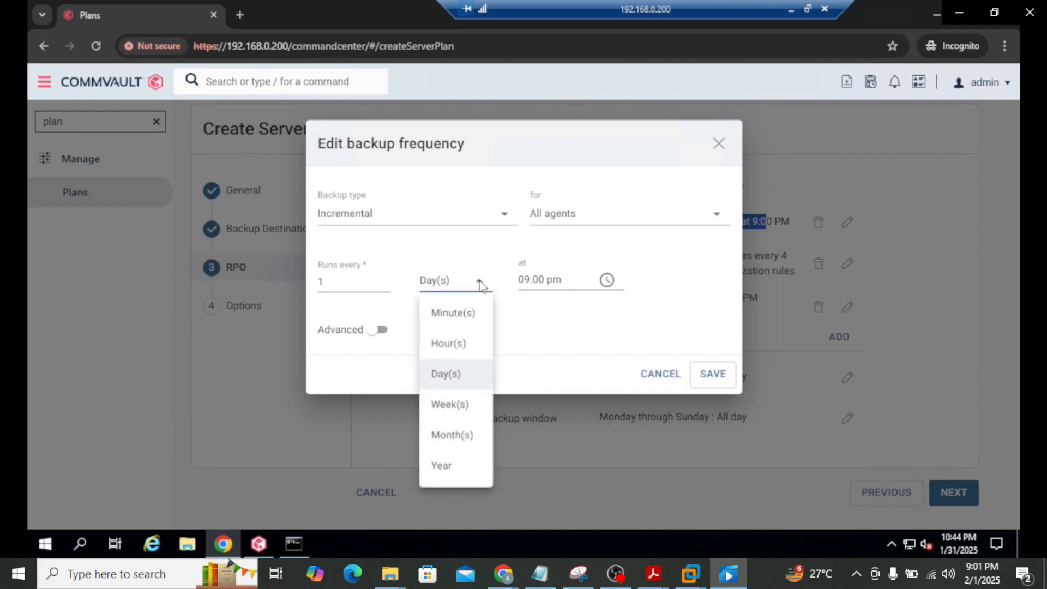
left_click(456, 405)
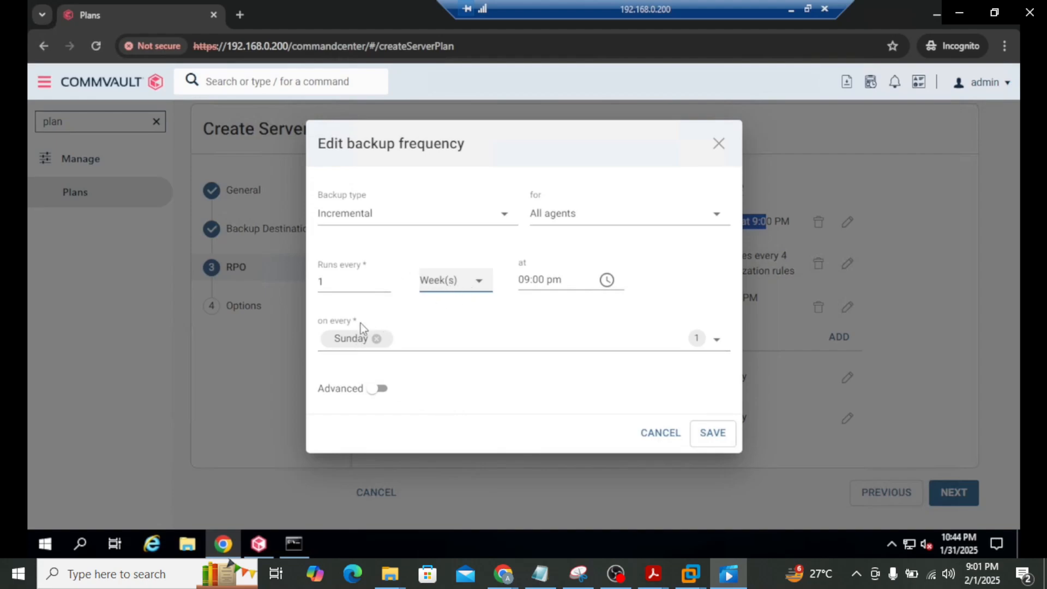
Run the incremental on Monday through Saturday instead of Sunday and save the rule
left_click(721, 346)
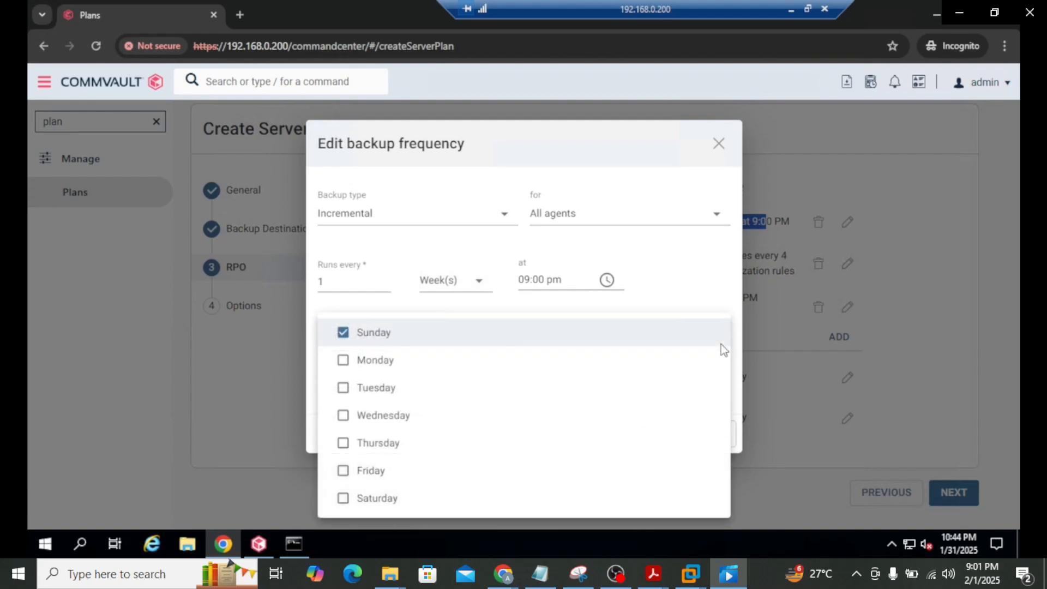
left_click(341, 334)
left_click(343, 361)
left_click(344, 388)
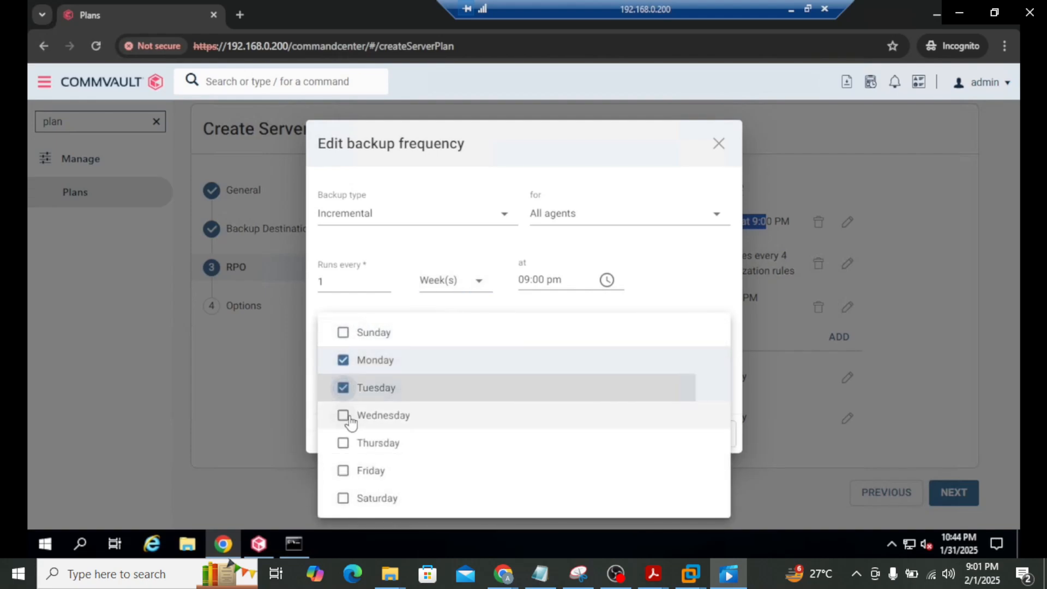
left_click(344, 416)
left_click(344, 443)
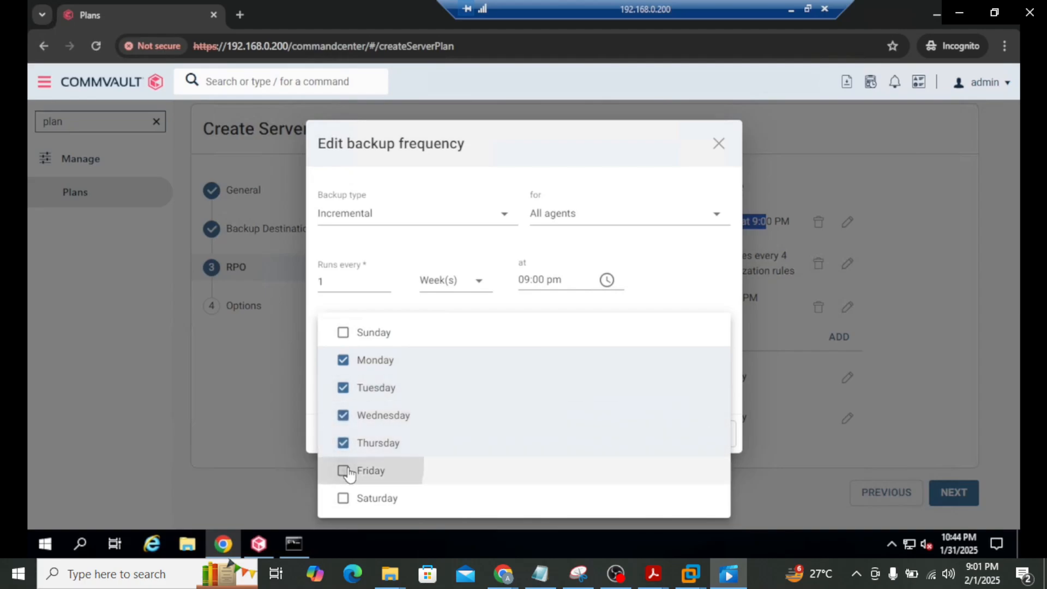
left_click(343, 471)
left_click(343, 498)
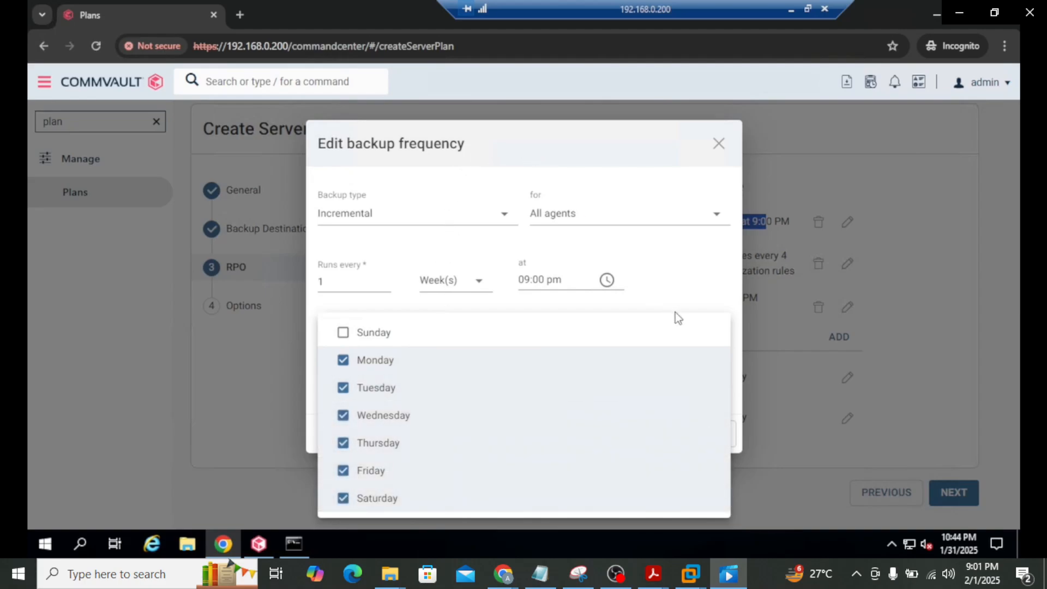
left_click(632, 143)
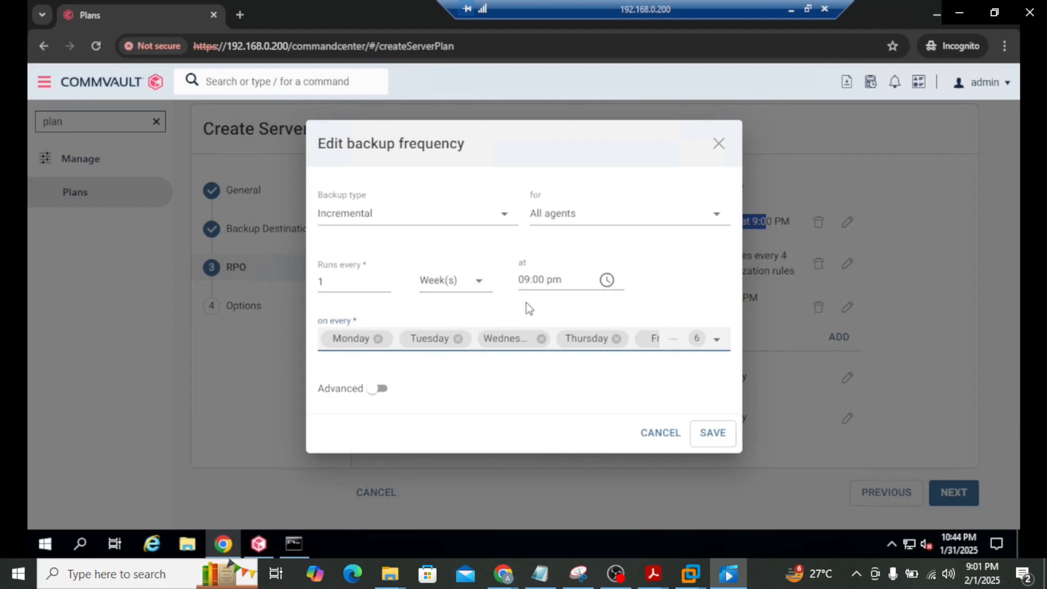
left_click(479, 283)
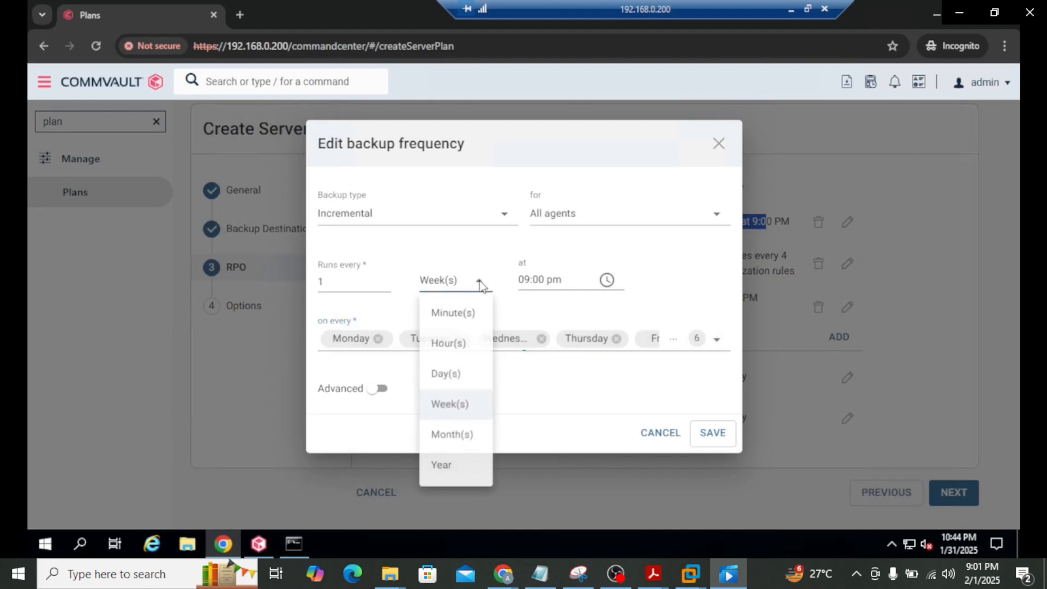
left_click(704, 255)
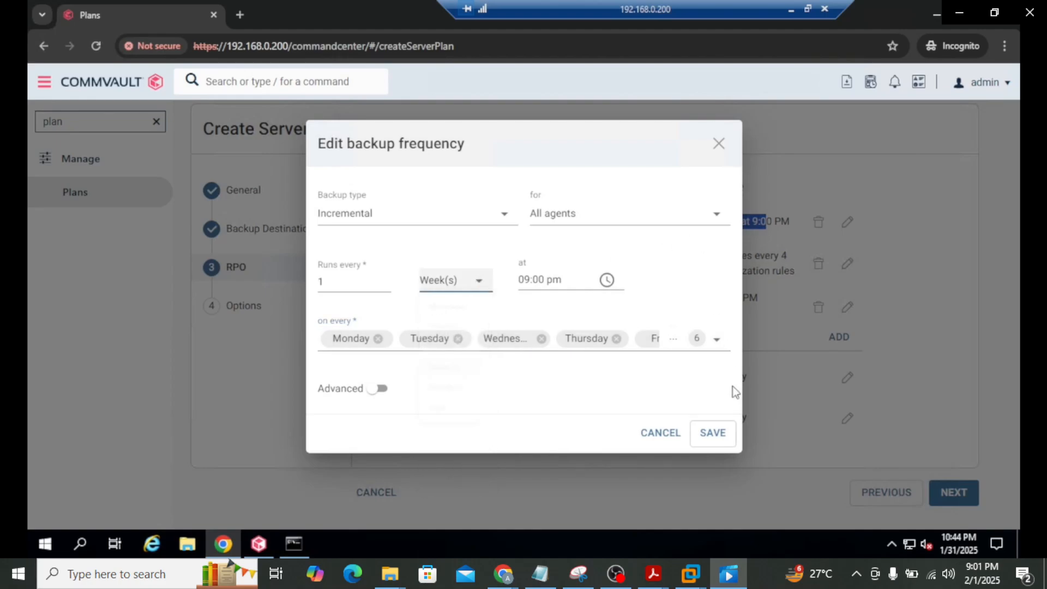
left_click(714, 432)
left_click(704, 216)
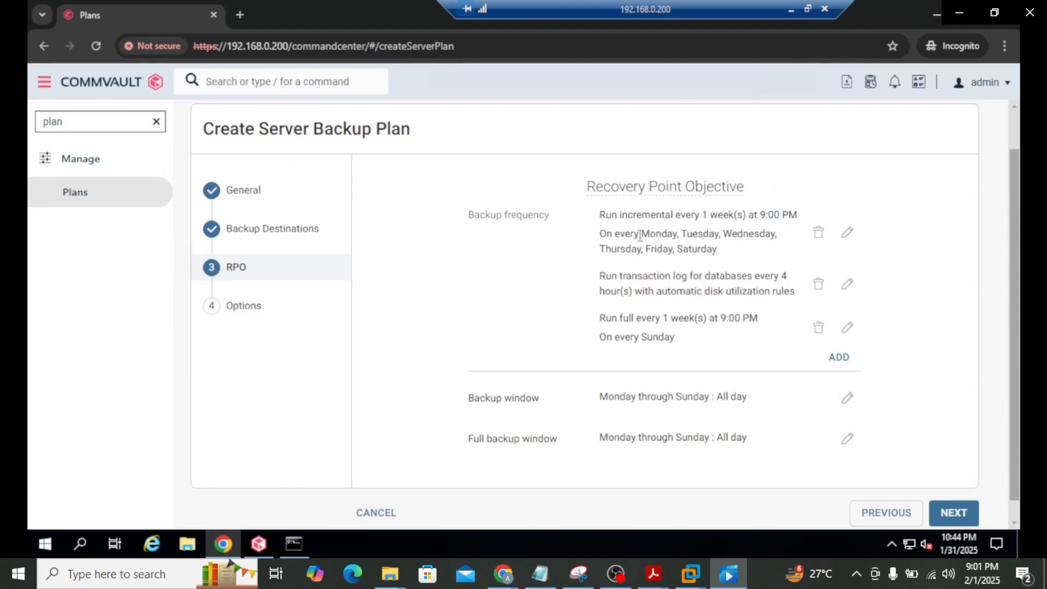
Reopen the incremental rule, switch its unit to Day(s) and back to Week(s), and save
left_click(847, 234)
left_click(474, 281)
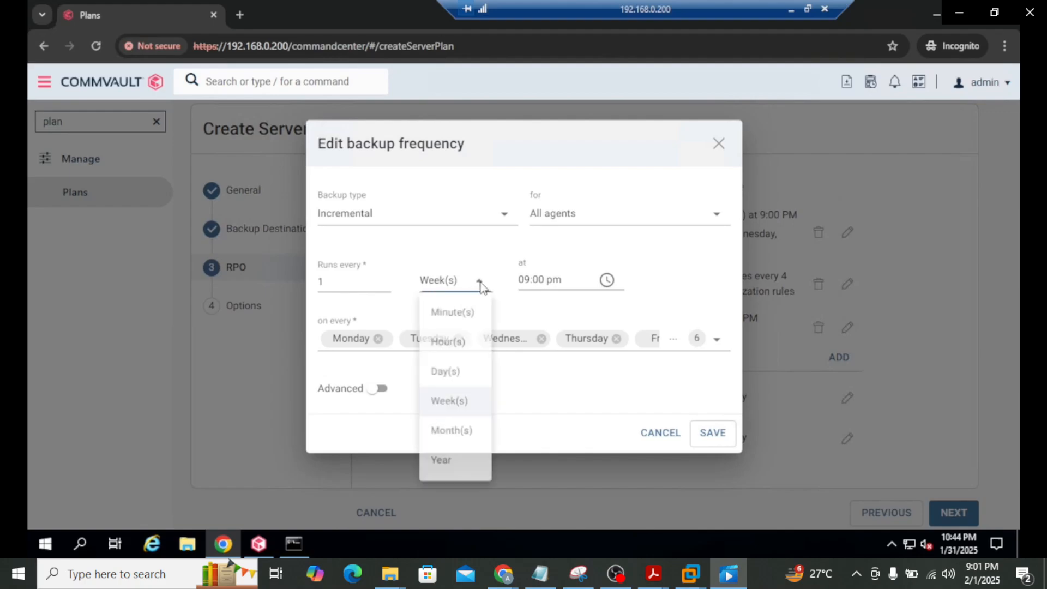
left_click(441, 374)
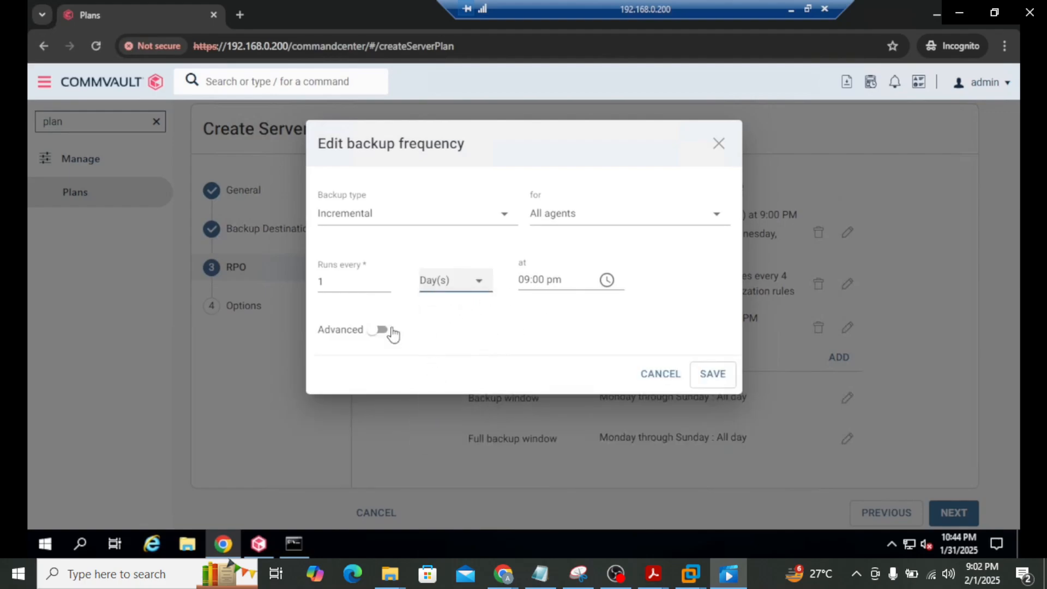
left_click(478, 281)
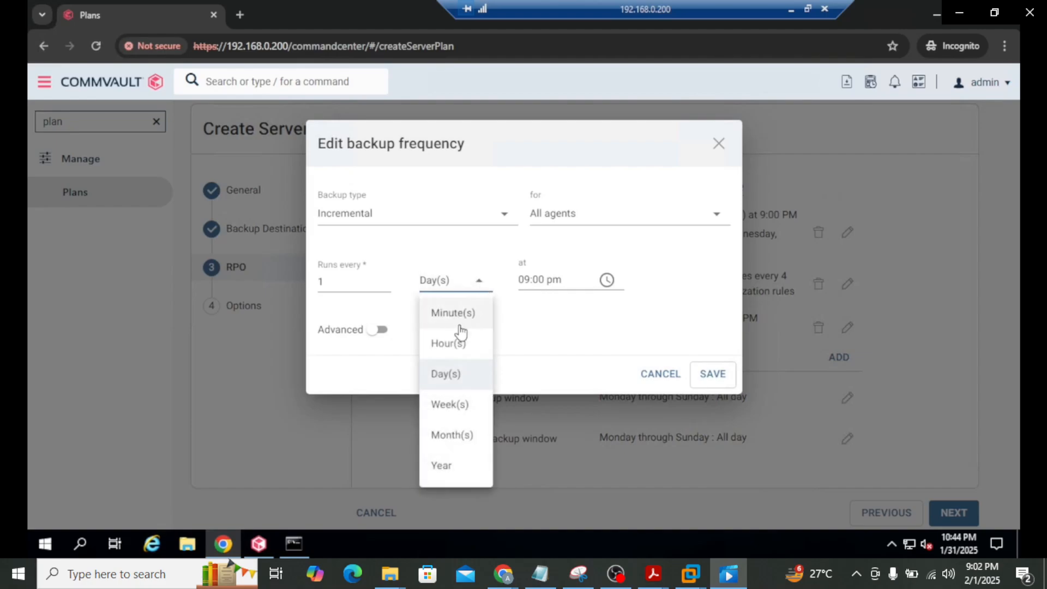
left_click(448, 405)
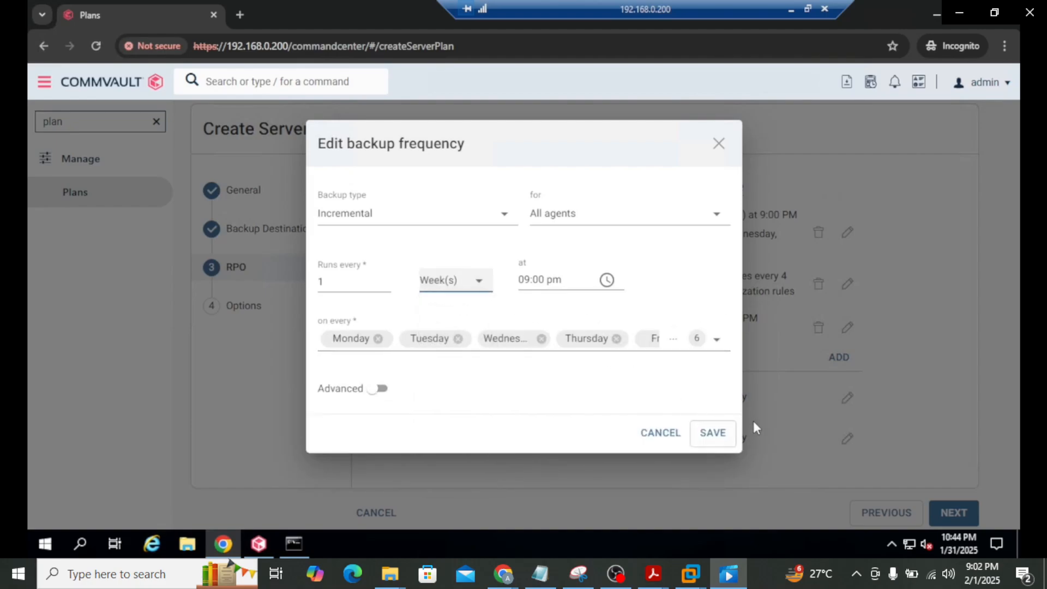
left_click(712, 433)
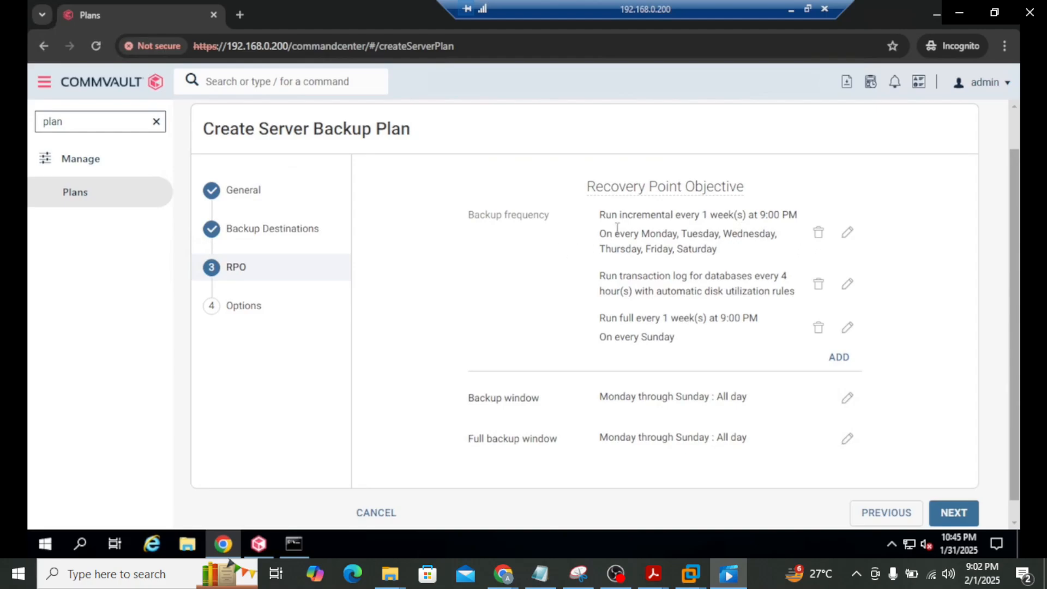
Review the Monday–Saturday incremental days and advance to the Options step
left_click_drag(600, 233, 765, 234)
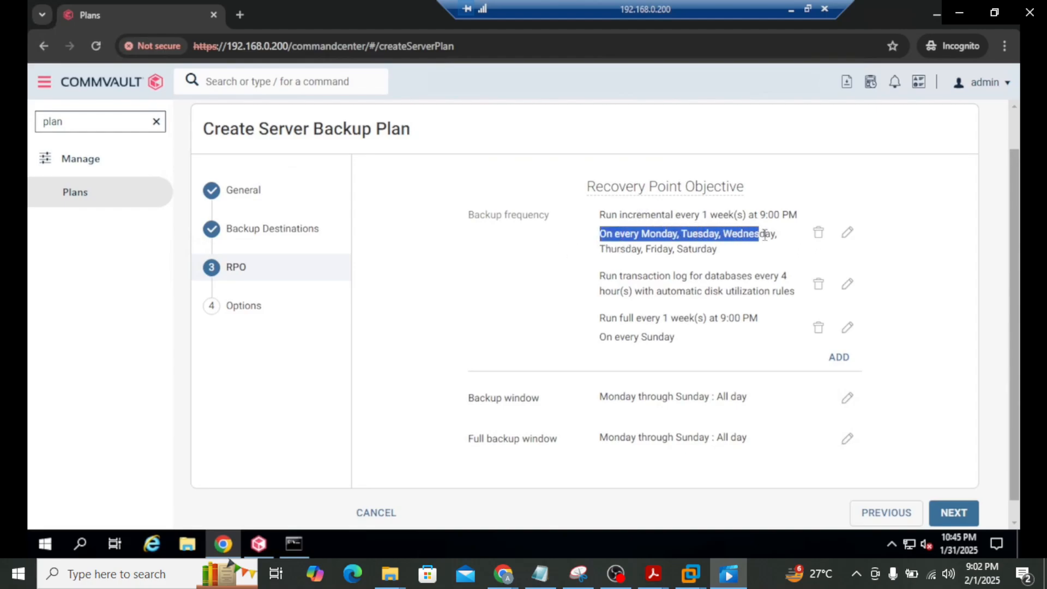
left_click(657, 247)
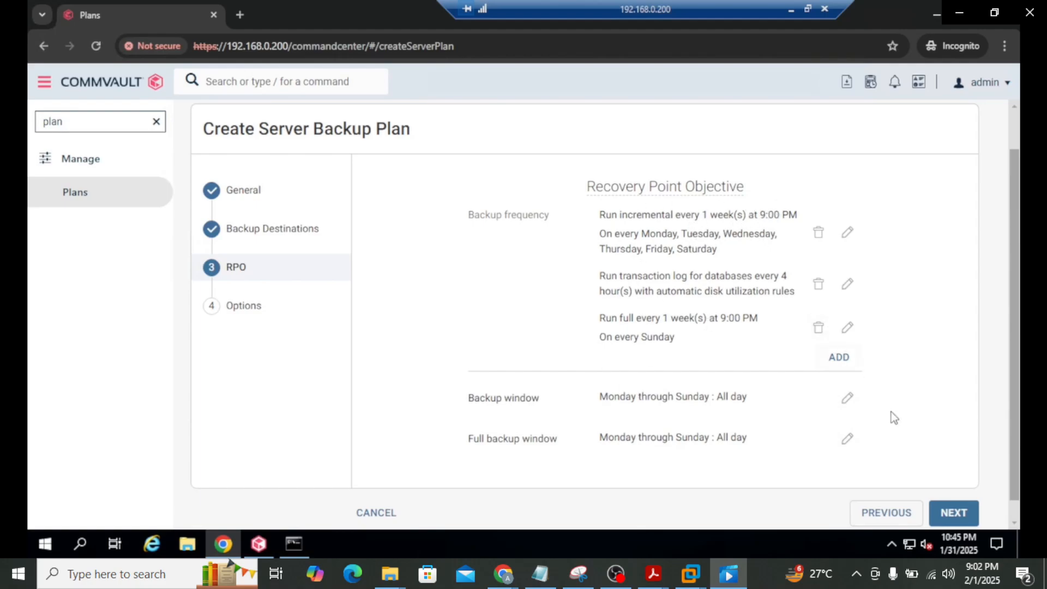
left_click(953, 513)
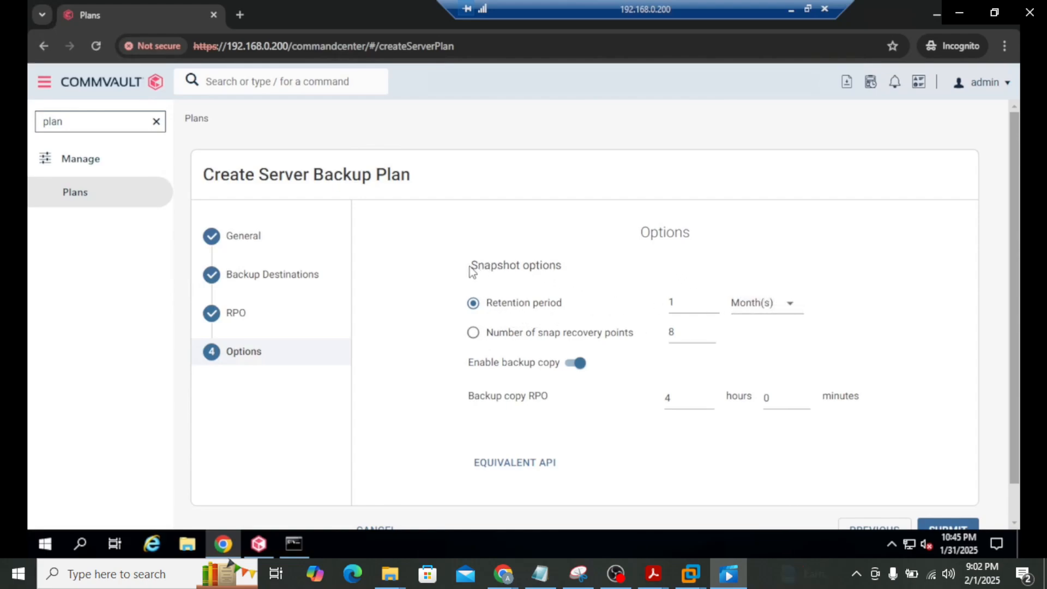
Review the Snapshot options and submit the windows-fs-1week-nondedupe plan
left_click_drag(472, 271, 544, 273)
left_click(494, 270)
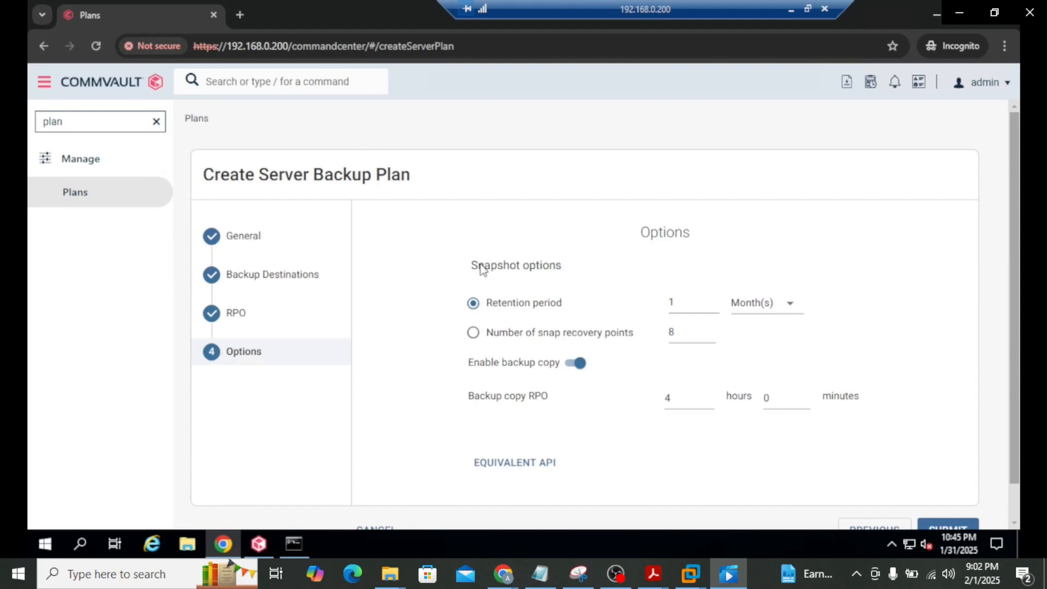
left_click_drag(472, 272, 568, 273)
left_click(479, 271)
left_click_drag(474, 271, 565, 267)
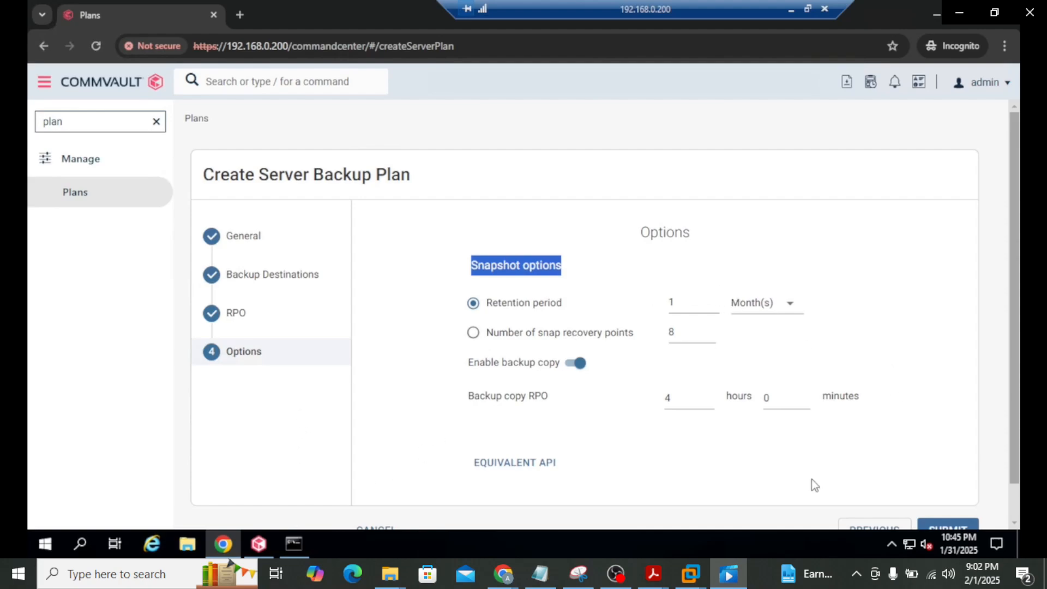
scroll(930, 443, "down", 1)
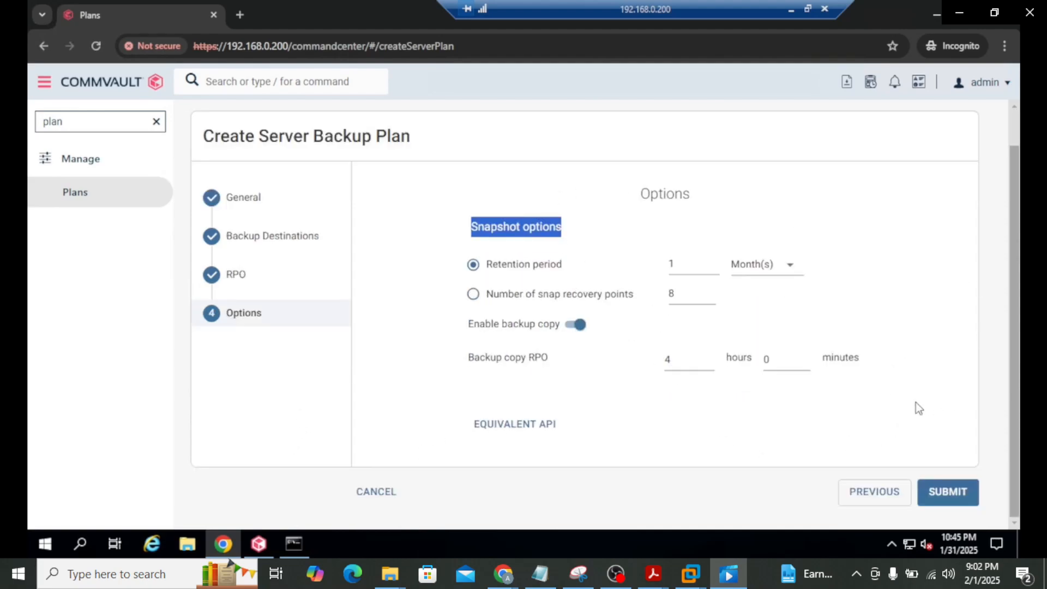
left_click(948, 492)
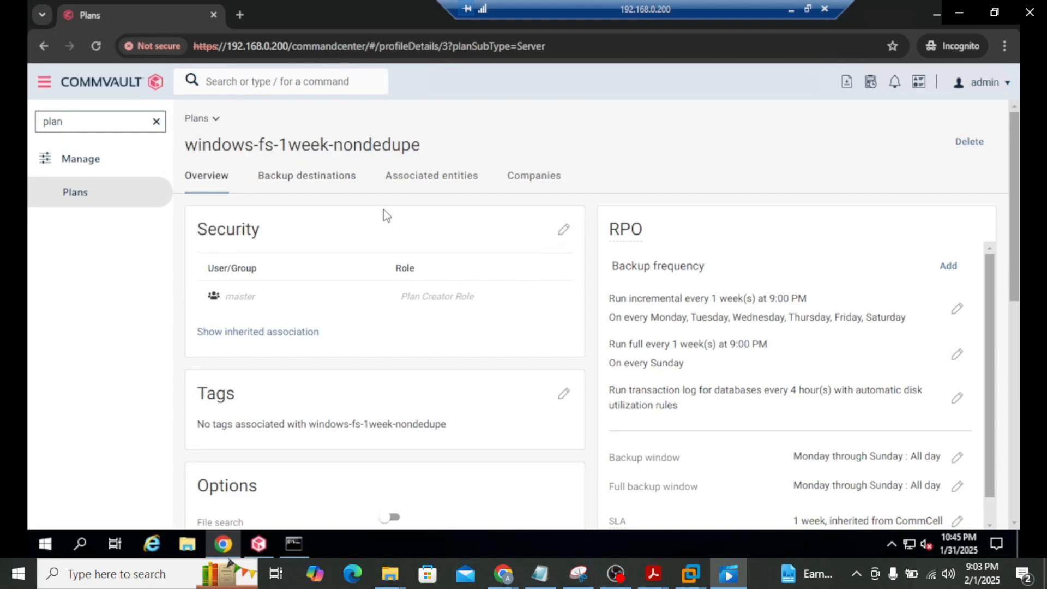
Review the backup destinations (1-month snap copy, 1-week Primary), then return to the Plans list
scroll(322, 339, "down", 4)
scroll(333, 345, "up", 4)
left_click(324, 185)
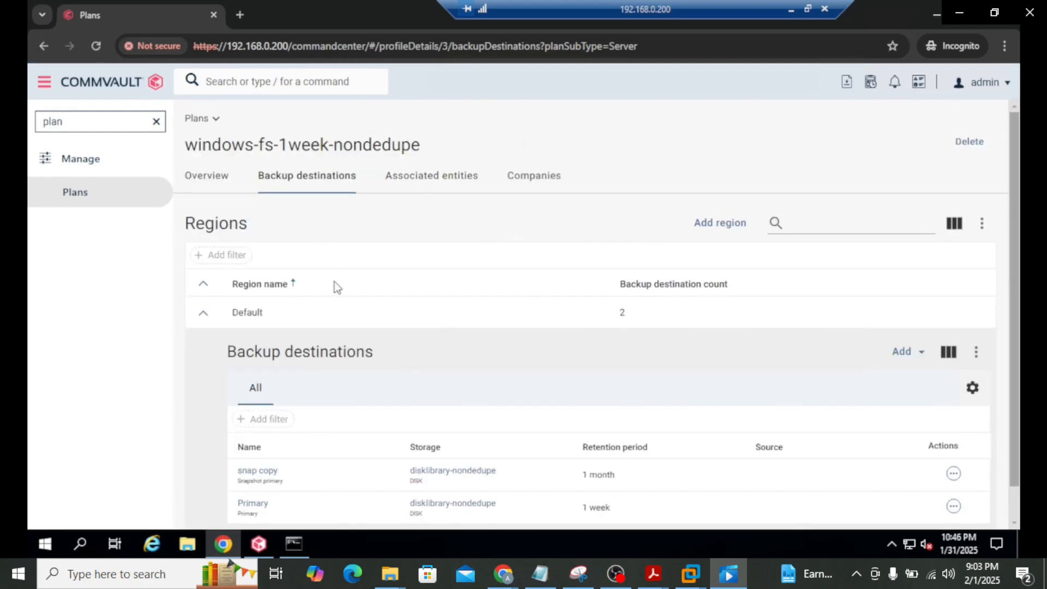
scroll(409, 329, "down", 1)
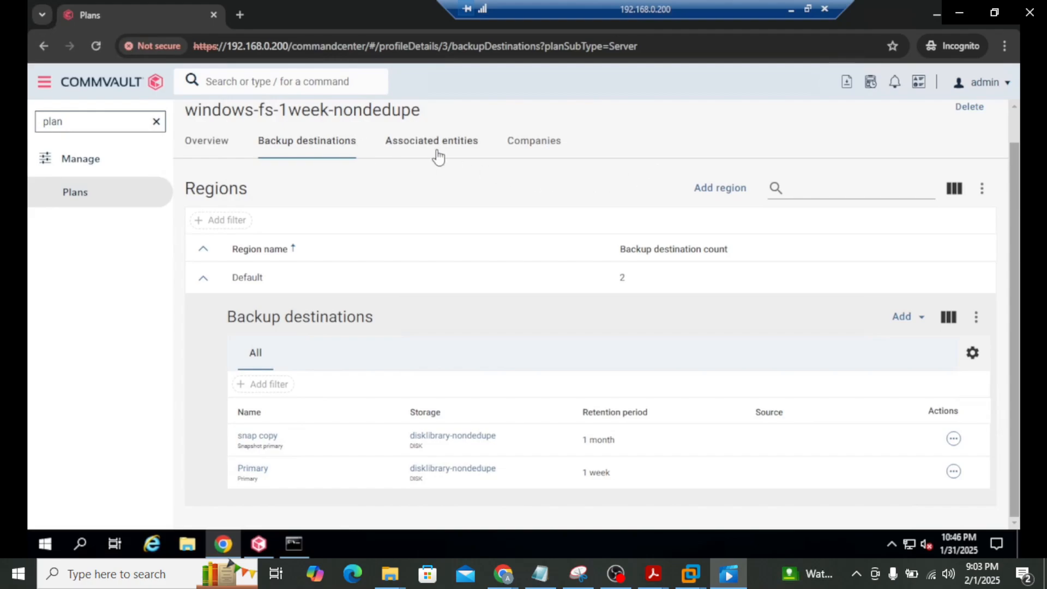
scroll(603, 310, "up", 1)
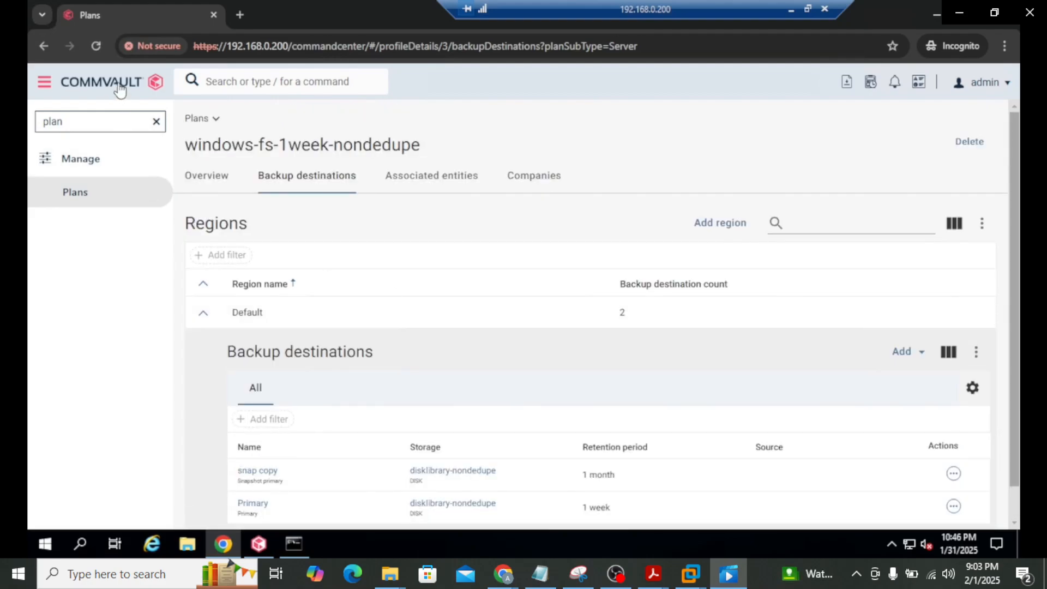
left_click(80, 205)
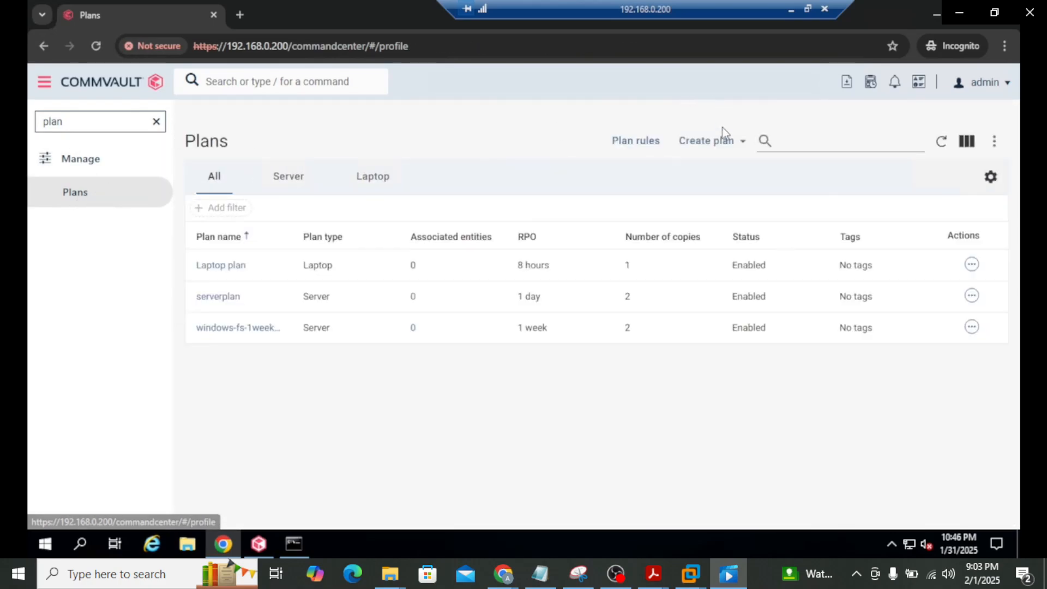
Start a new Server backup plan under Plans and name it linux-fs-1week-dedupe
left_click(714, 142)
left_click(712, 174)
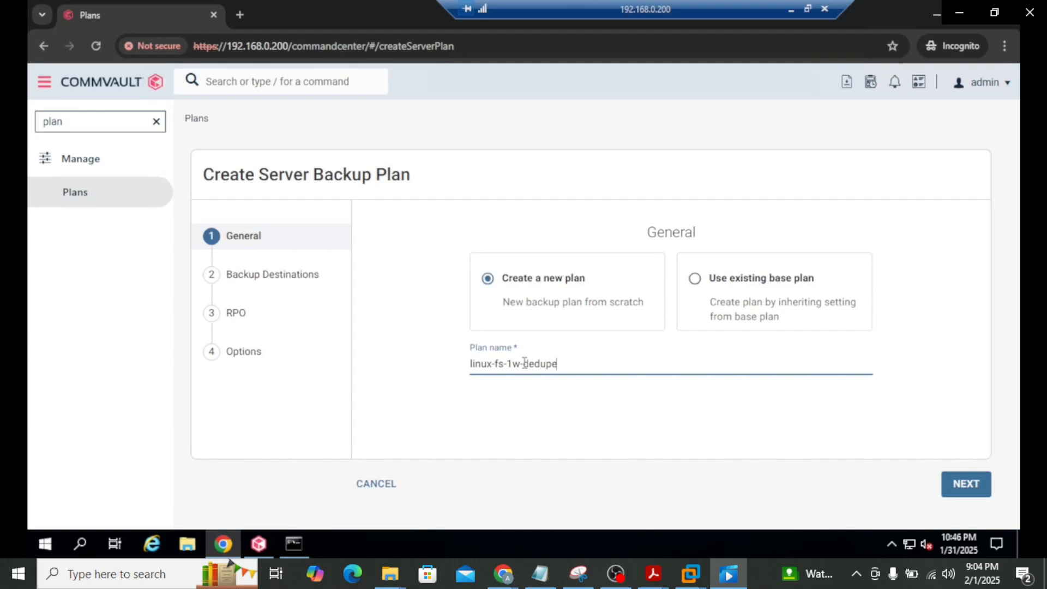
type("eek")
Add a Primary copy on disklibrary-Dedupe storage with 1 week retention
left_click(965, 490)
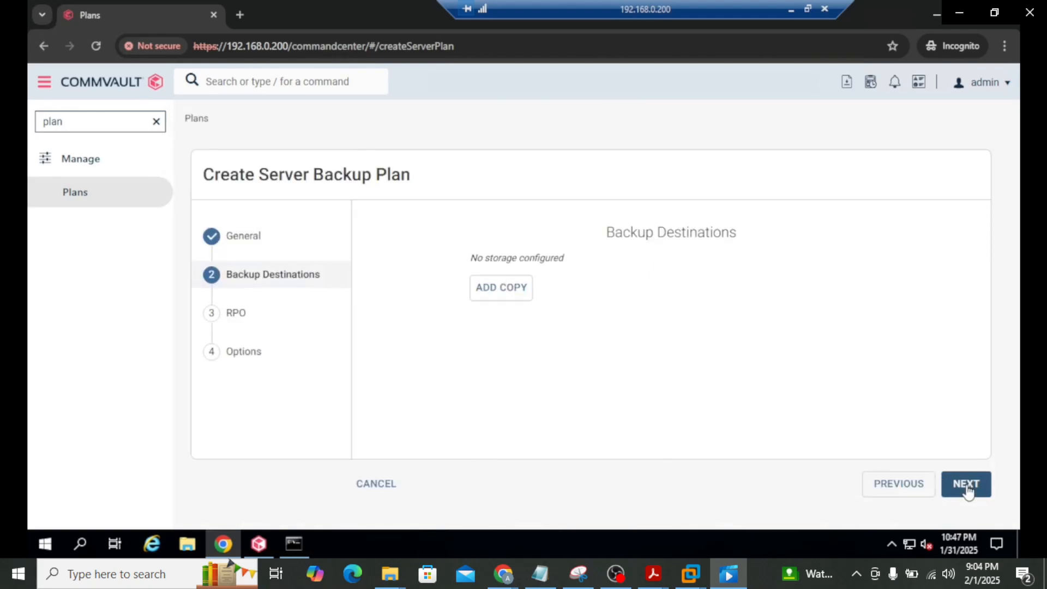
left_click(508, 292)
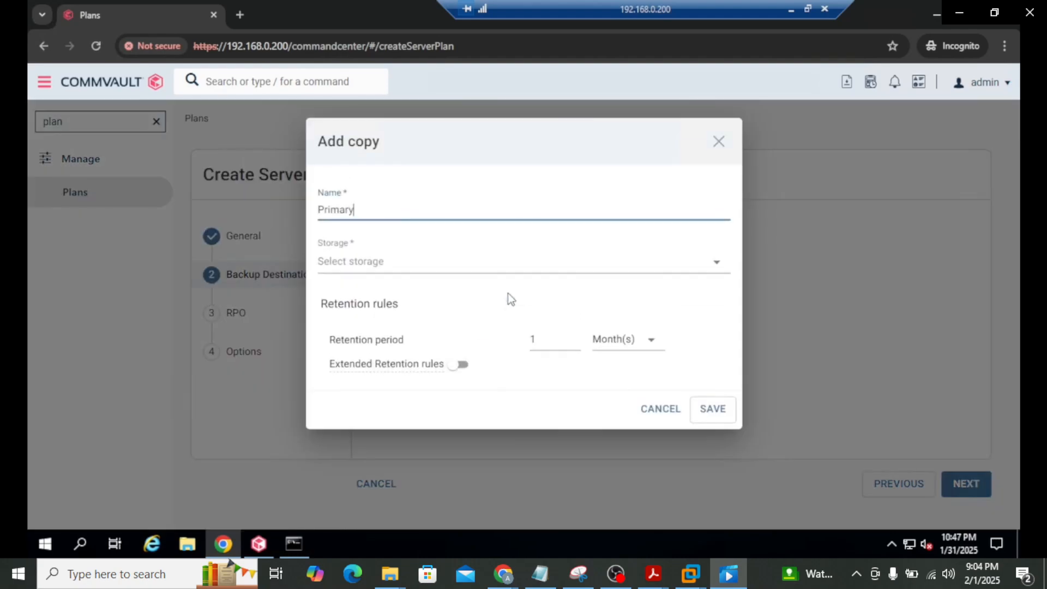
left_click(413, 266)
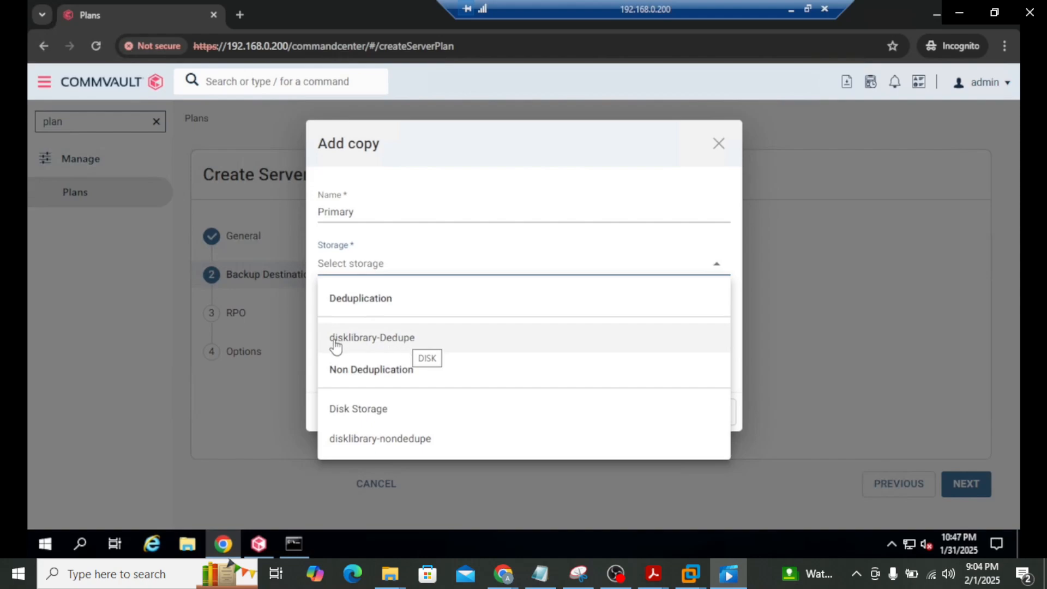
left_click(384, 345)
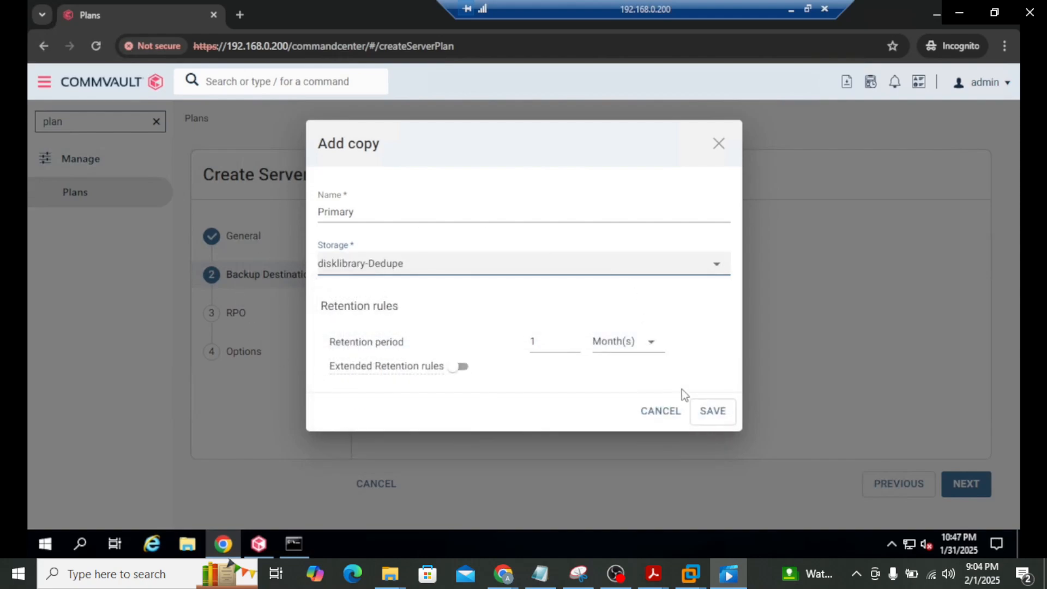
left_click(657, 354)
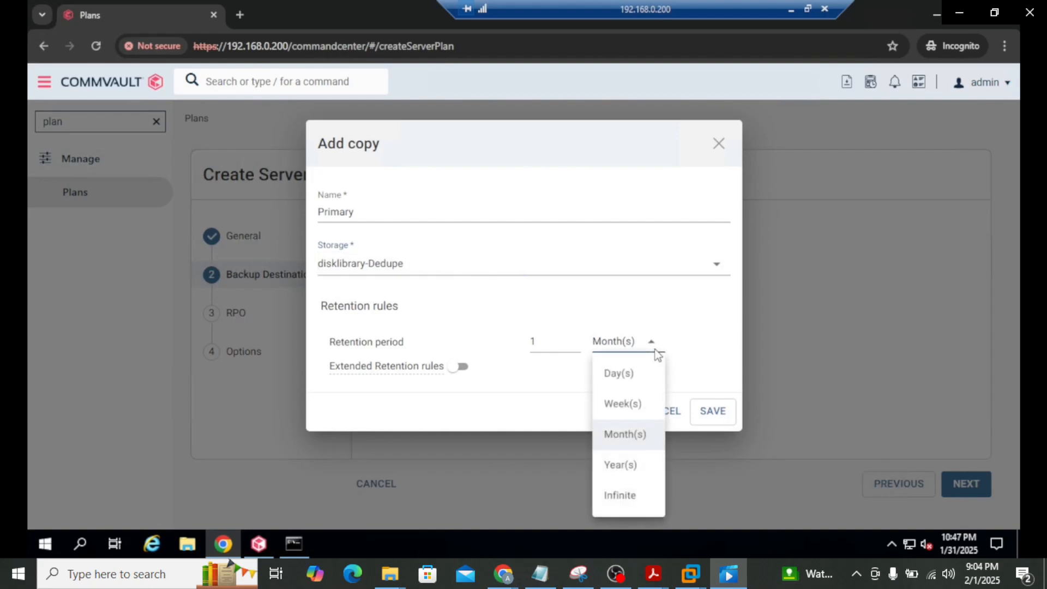
left_click(627, 406)
left_click(719, 419)
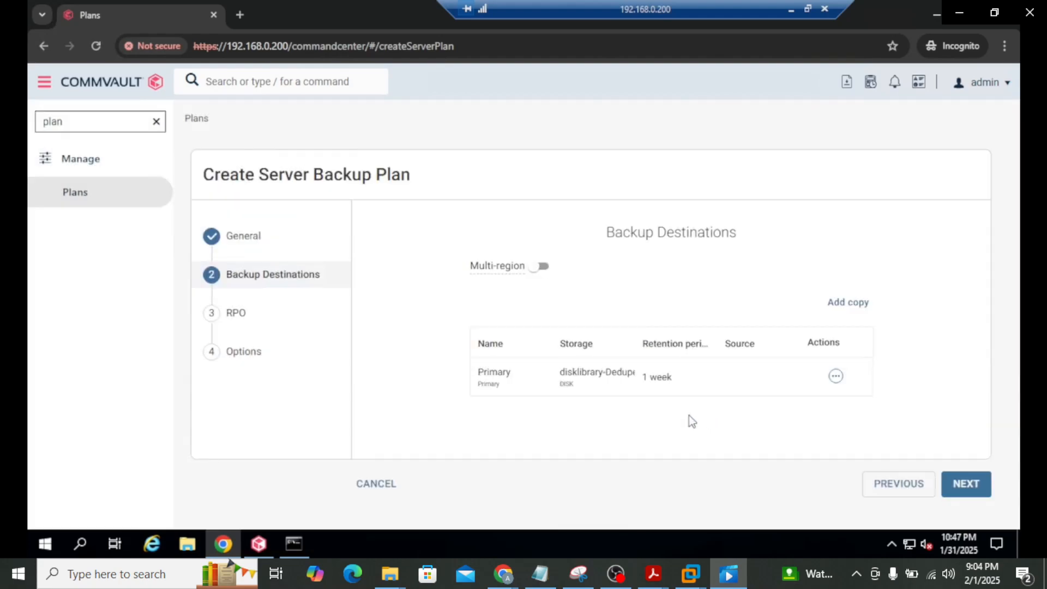
Add a weekly Sunday full backup schedule to the plan's RPO
left_click(963, 483)
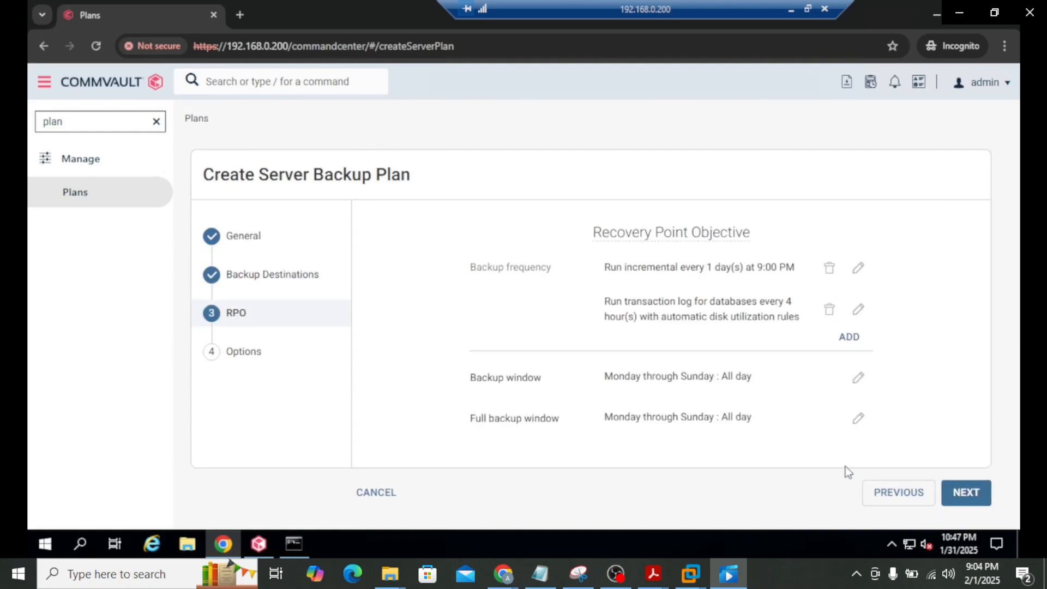
left_click_drag(482, 271, 545, 272)
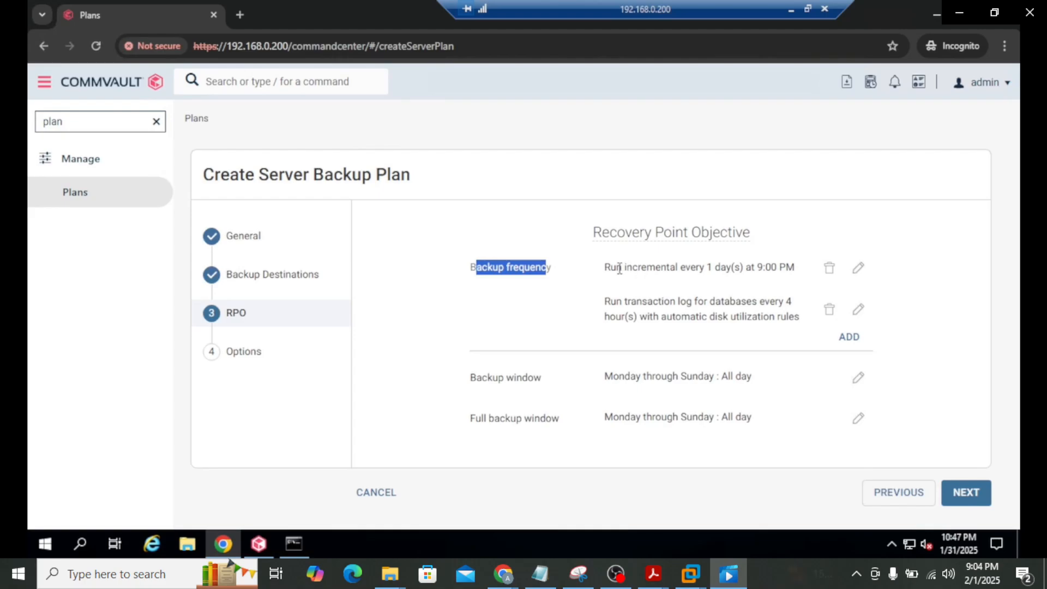
left_click_drag(619, 269, 785, 269)
left_click(785, 269)
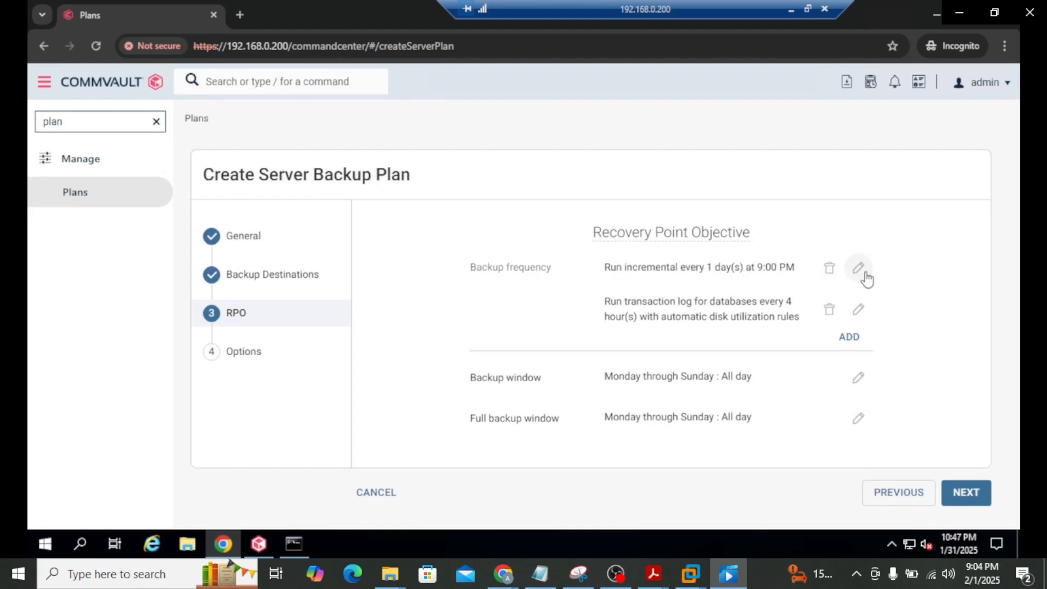
left_click(849, 339)
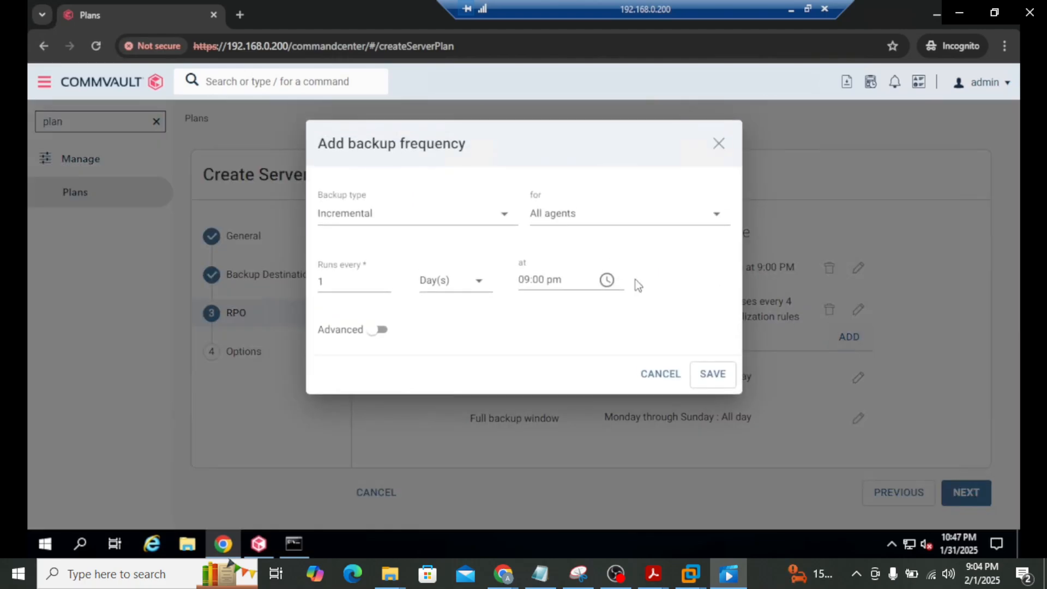
left_click(509, 218)
left_click(376, 284)
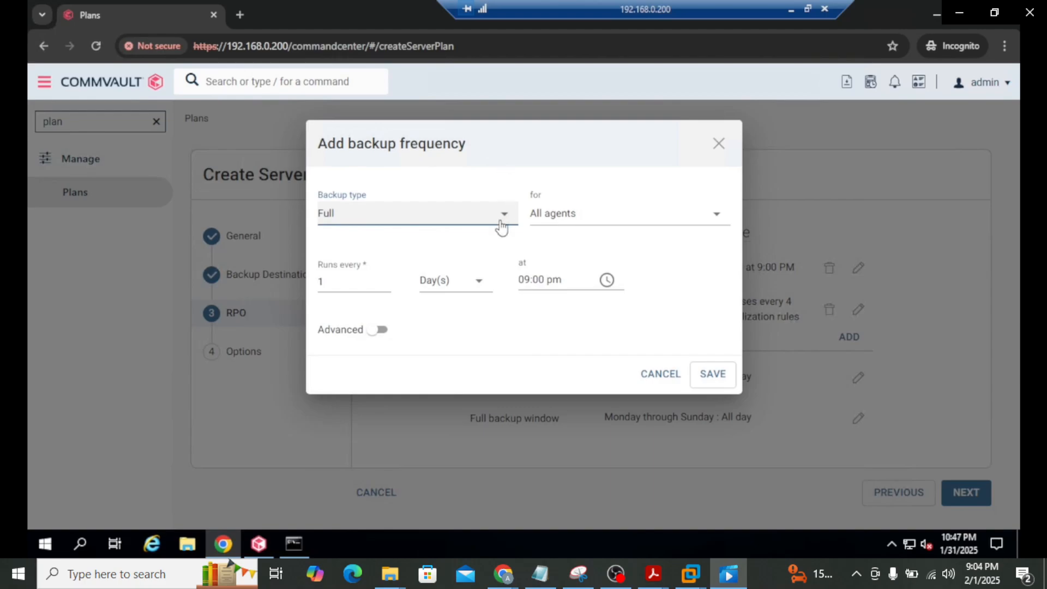
left_click(475, 290)
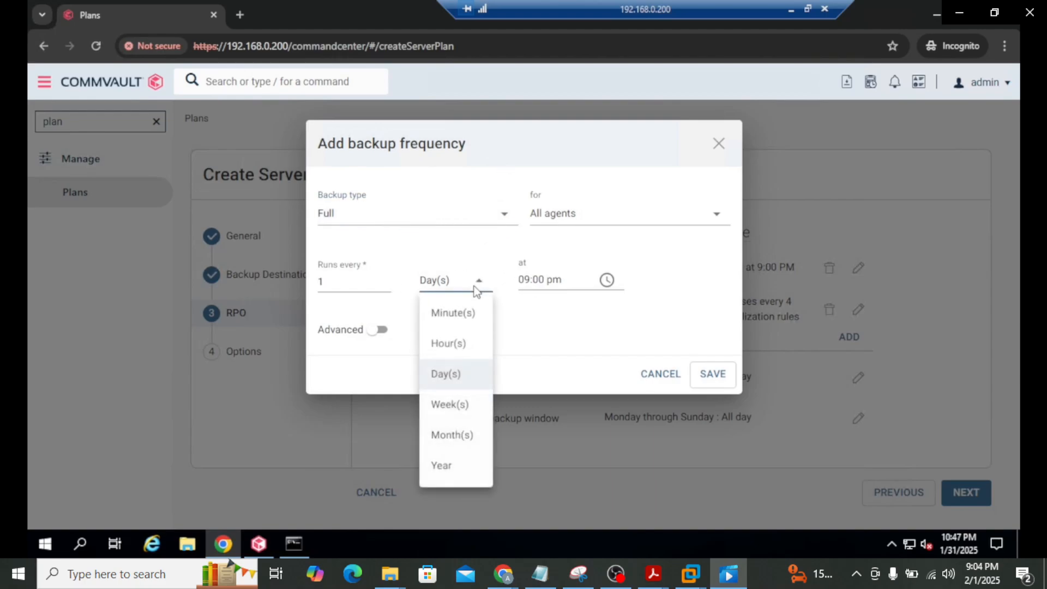
left_click(450, 404)
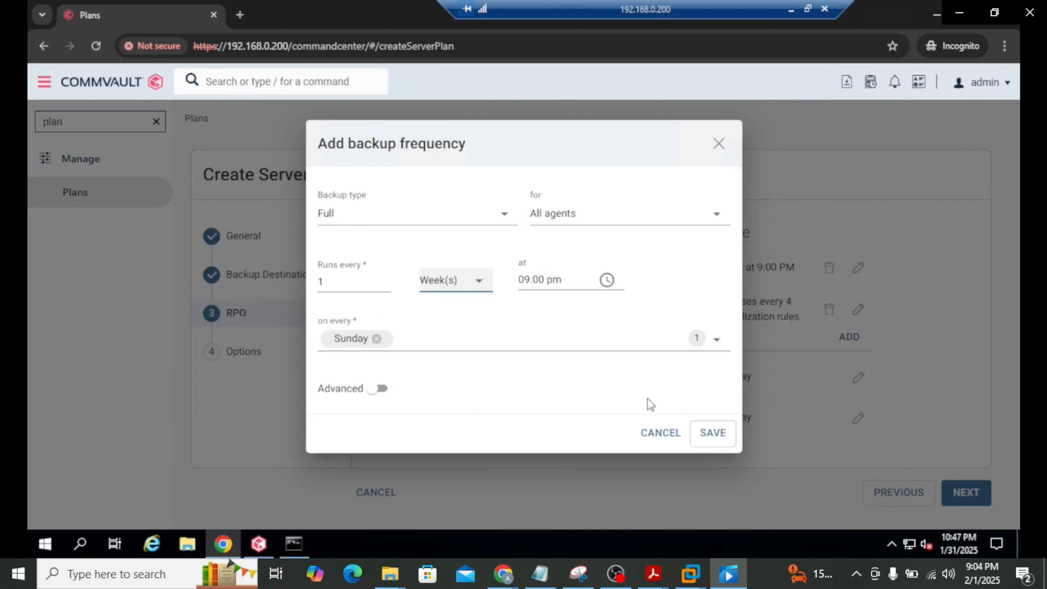
left_click(713, 433)
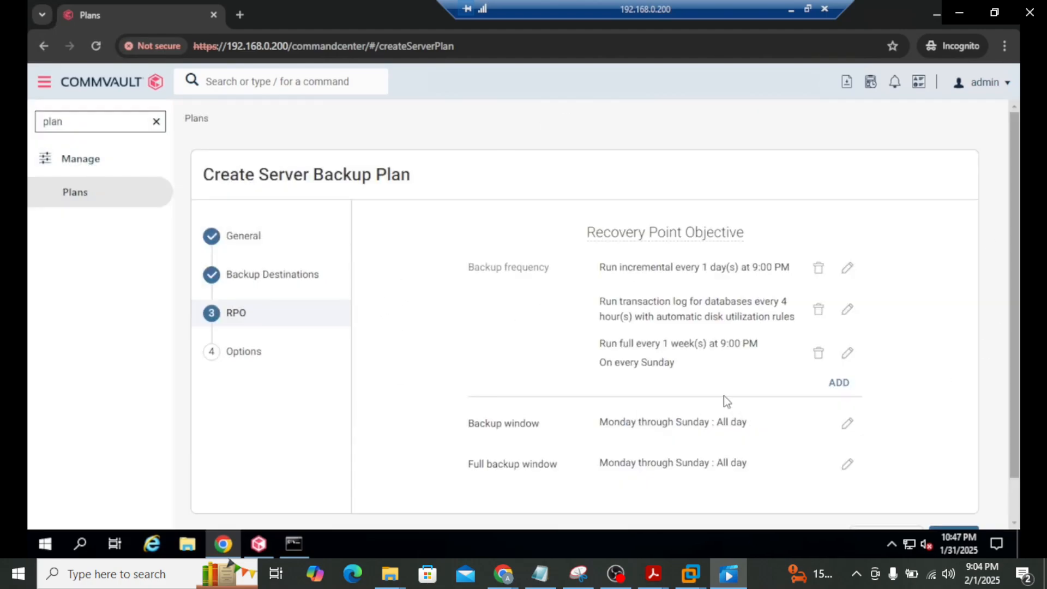
Change the incremental schedule to weekly, running Monday through Saturday instead of Sunday
left_click(849, 268)
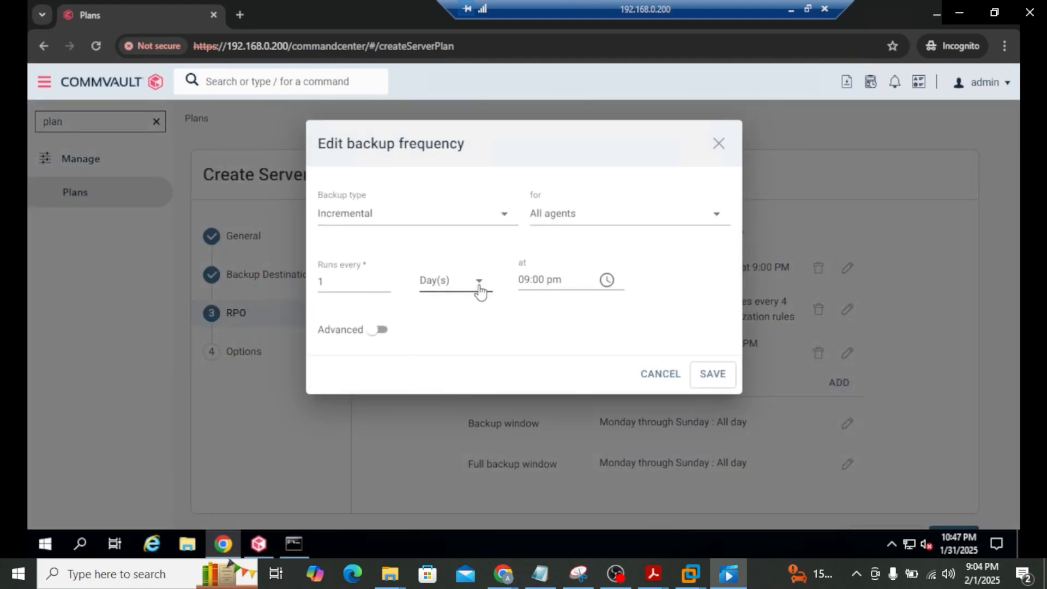
left_click(479, 289)
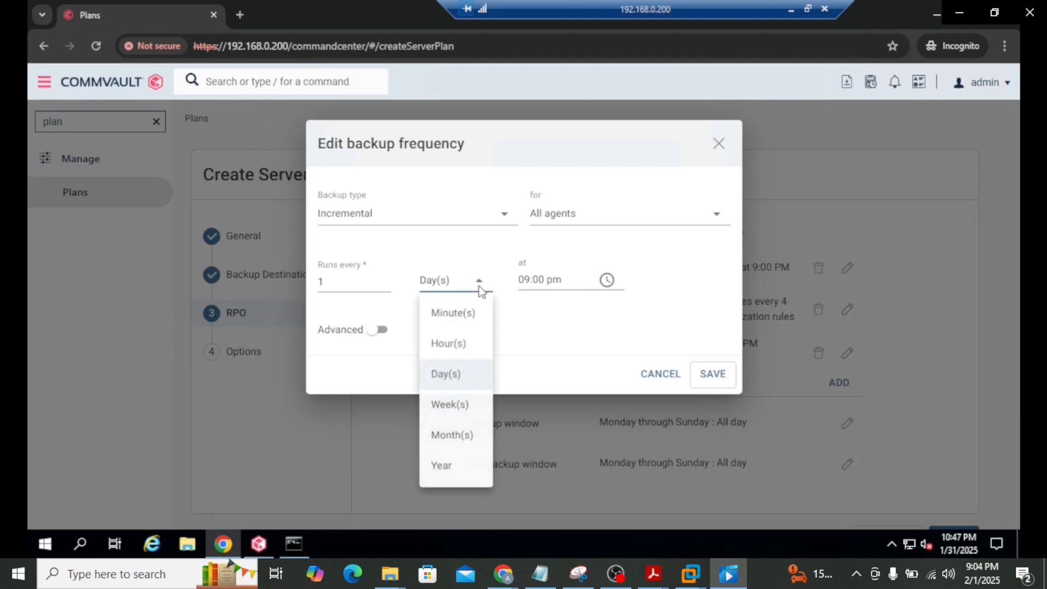
left_click(450, 408)
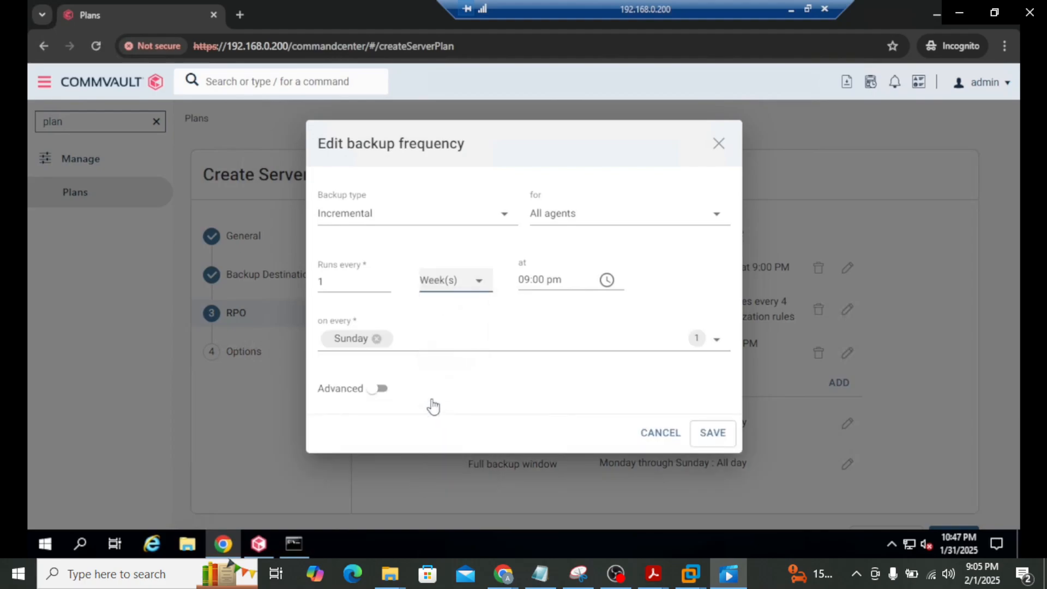
left_click(717, 336)
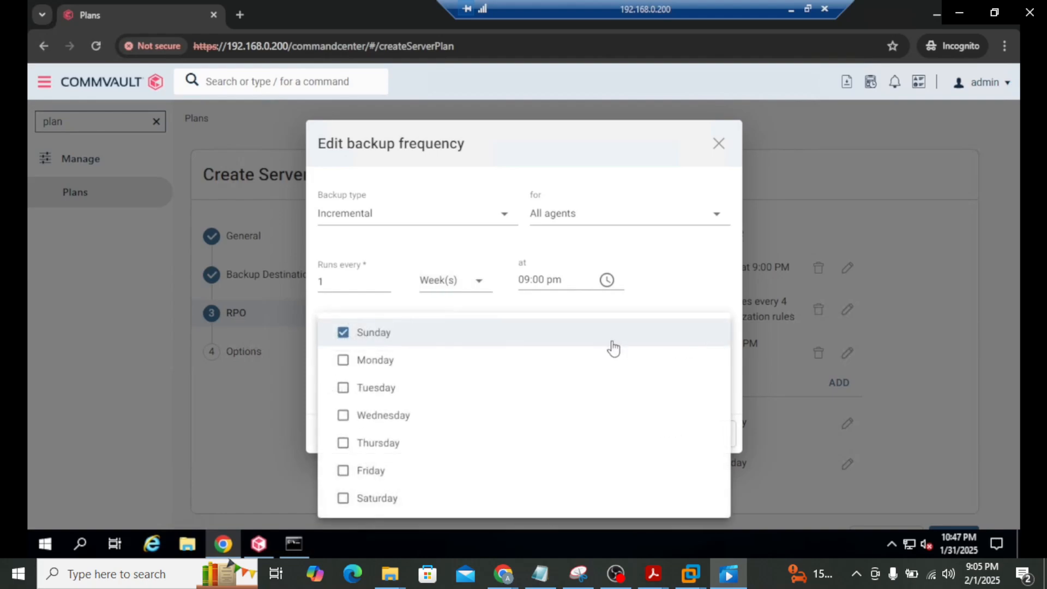
left_click(342, 332)
left_click(343, 359)
left_click(342, 387)
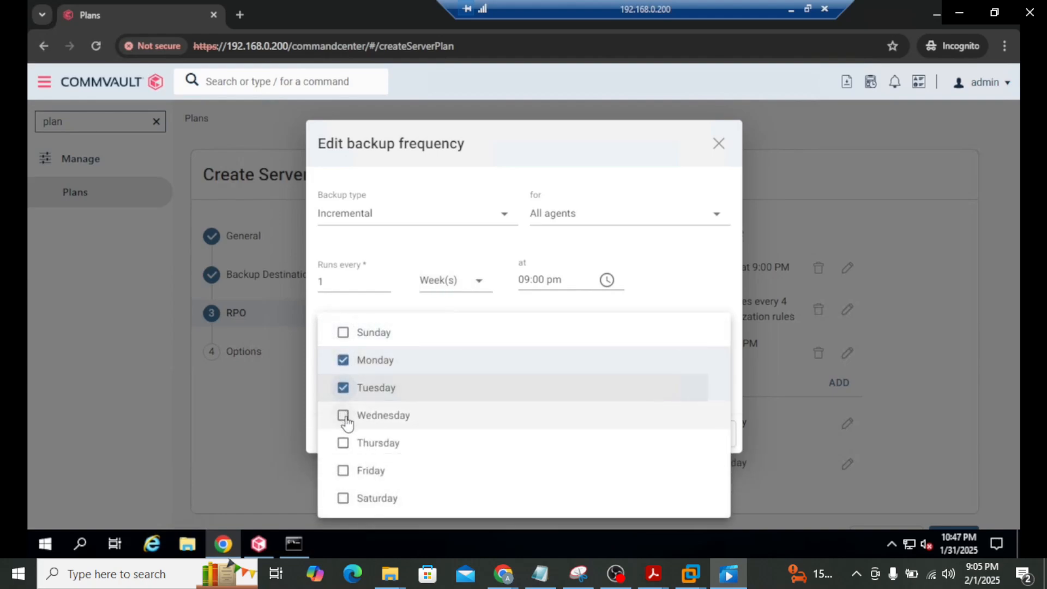
left_click(344, 417)
left_click(345, 444)
left_click(345, 471)
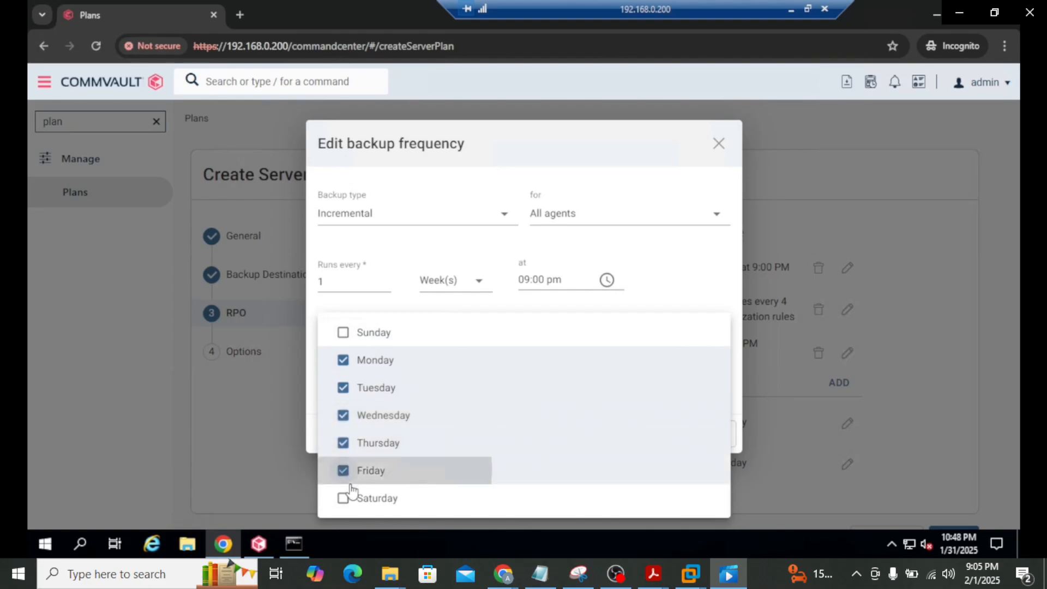
left_click(344, 498)
left_click(669, 217)
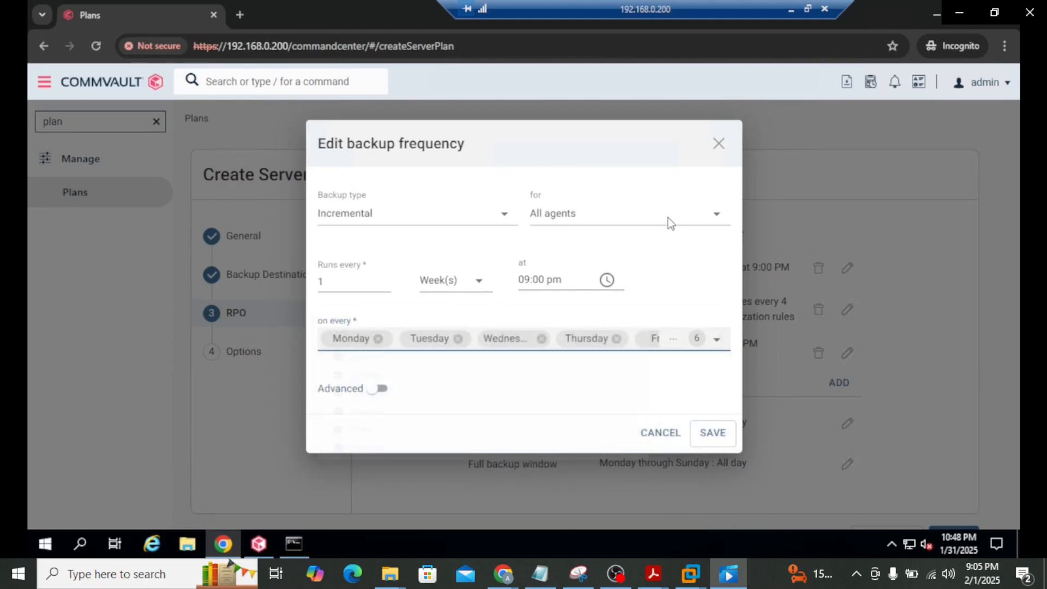
left_click(712, 432)
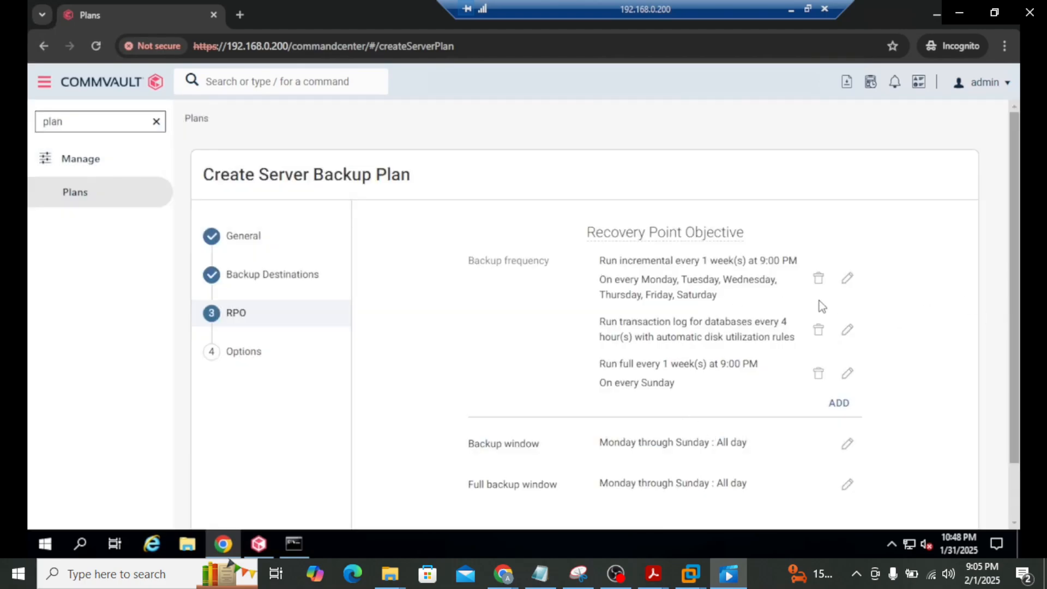
scroll(968, 321, "down", 2)
Advance to the Options step, leave the snapshot options unchanged, and submit the plan
left_click(954, 492)
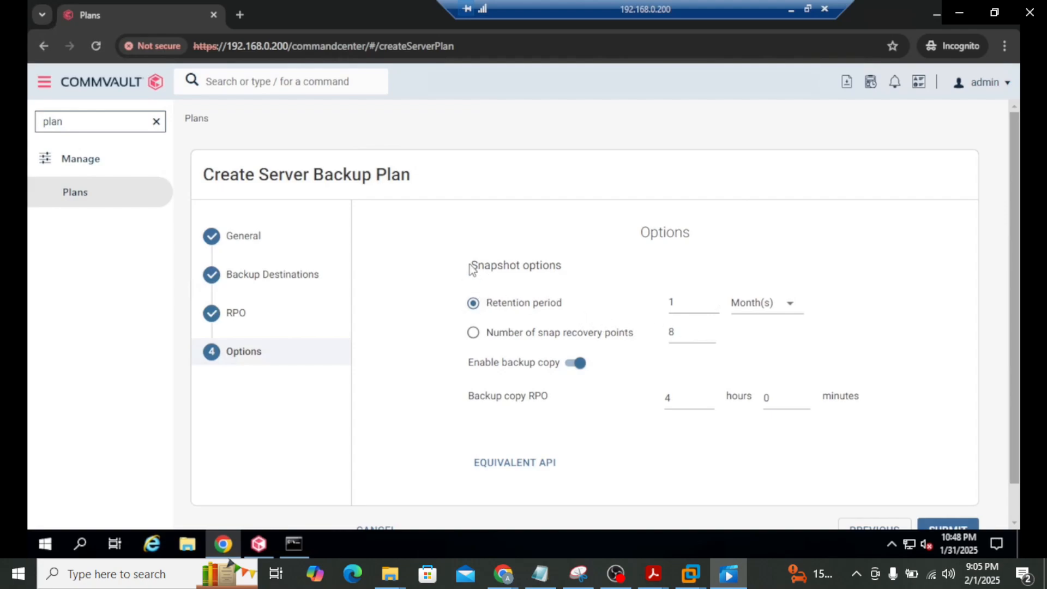
left_click_drag(469, 266, 564, 266)
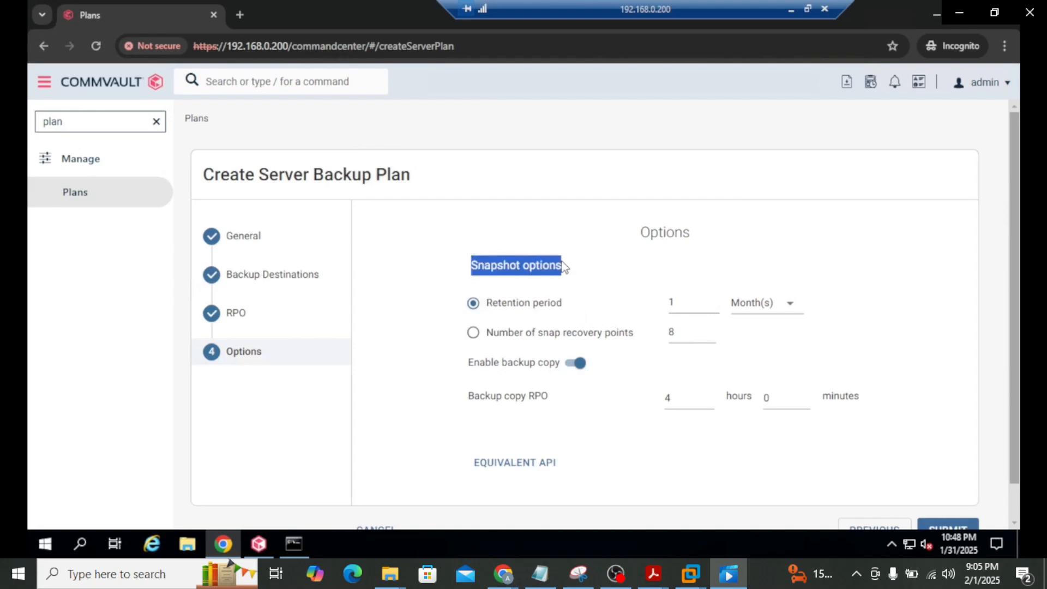
left_click(477, 271)
left_click_drag(472, 267, 549, 271)
scroll(954, 462, "down", 1)
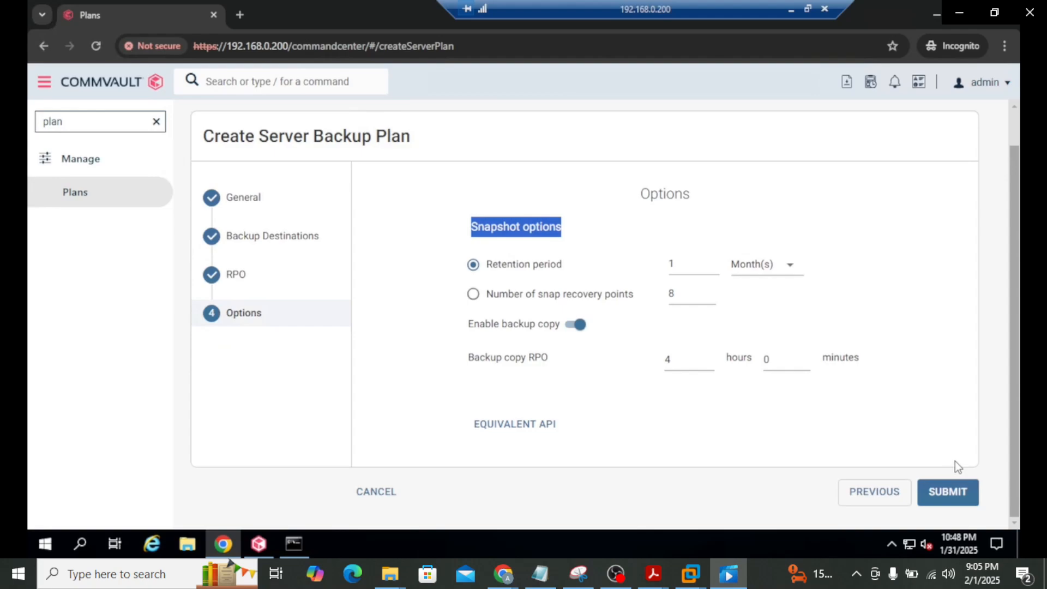
left_click(946, 492)
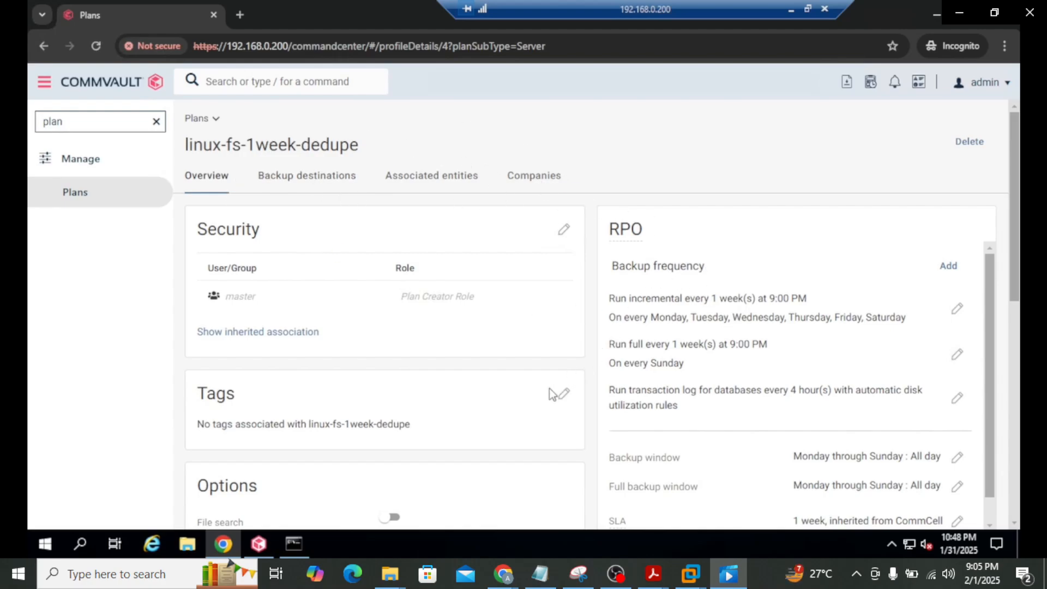
Review the snap copy and Primary rows under Backup destinations, then minimize the remote session
scroll(549, 388, "down", 4)
scroll(549, 388, "down", 5)
scroll(549, 387, "up", 3)
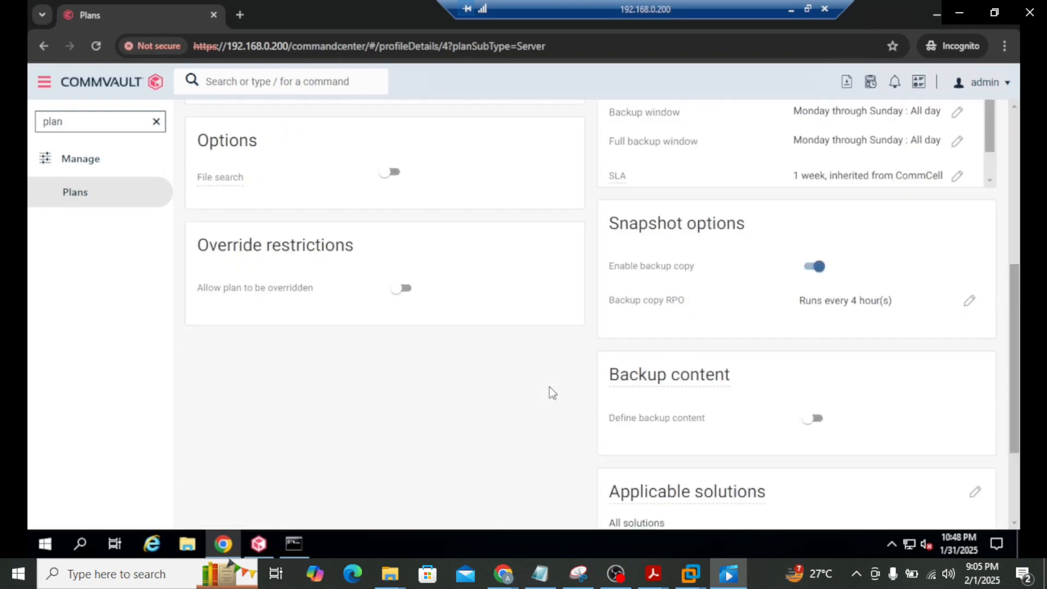
scroll(549, 386, "up", 4)
scroll(548, 384, "up", 2)
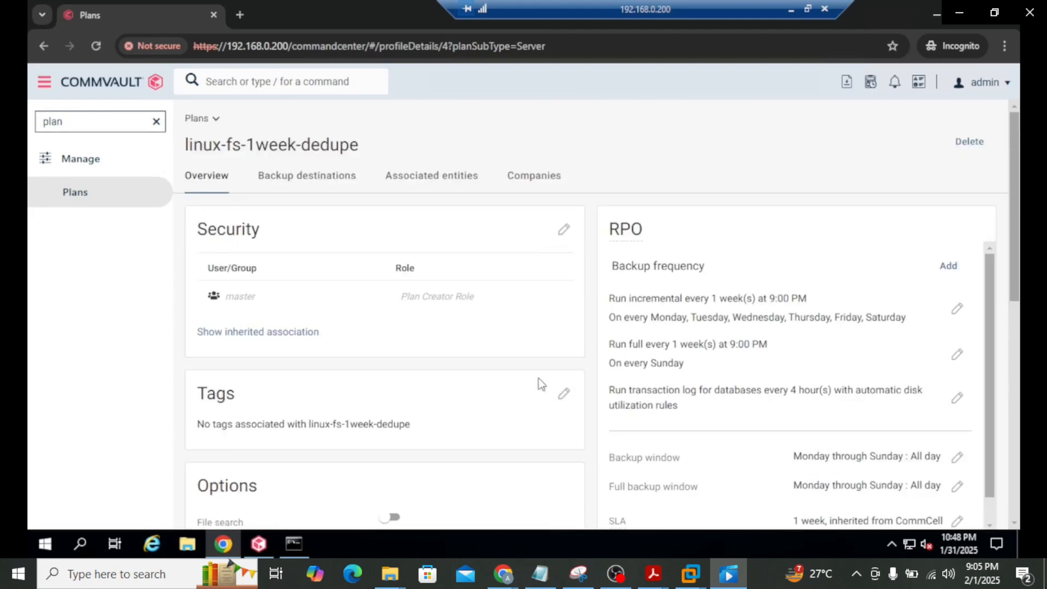
left_click(312, 180)
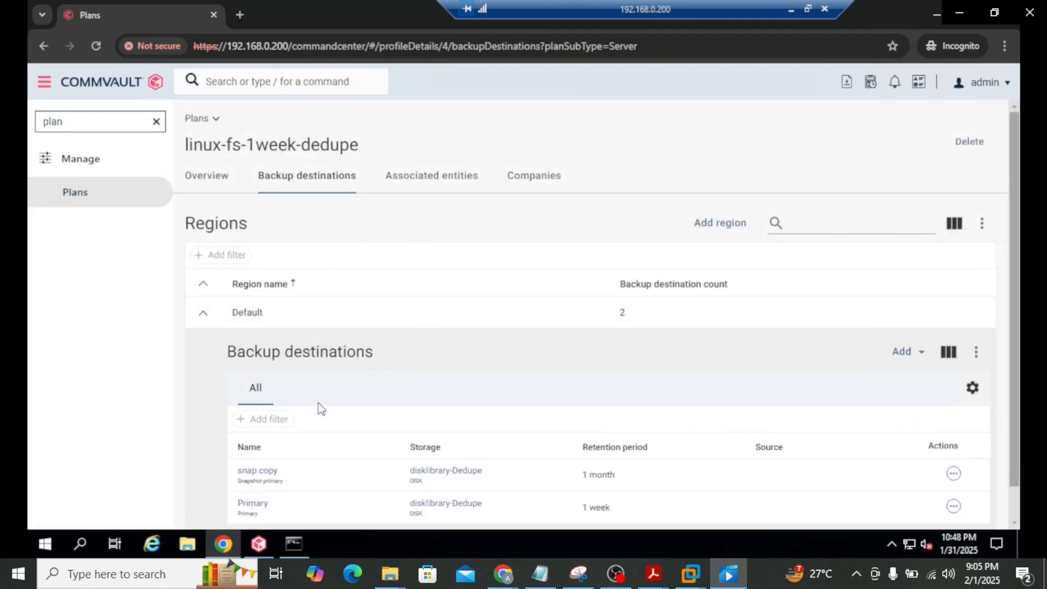
scroll(319, 403, "down", 1)
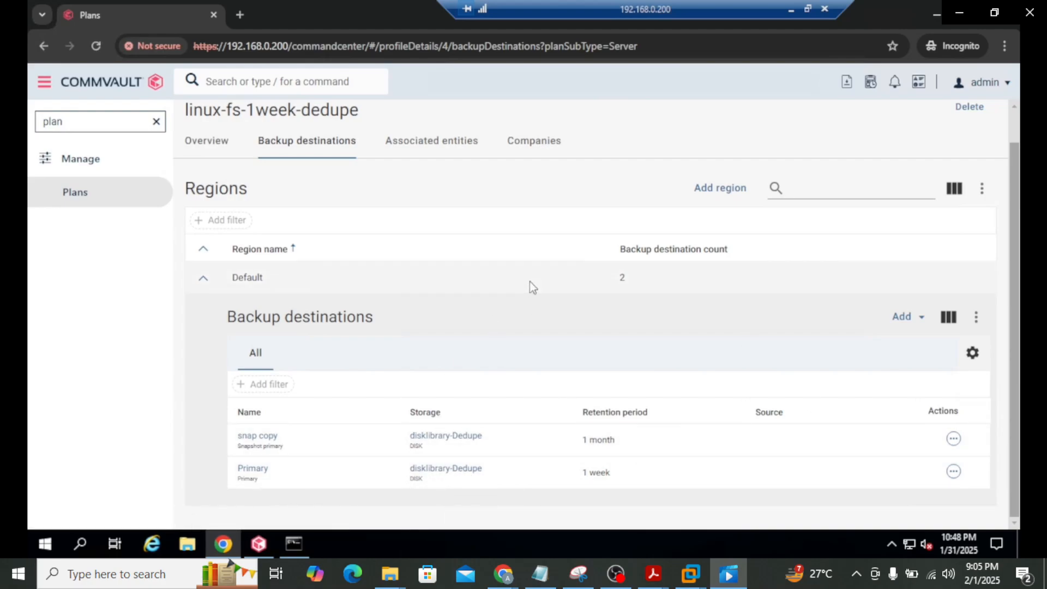
scroll(570, 352, "up", 1)
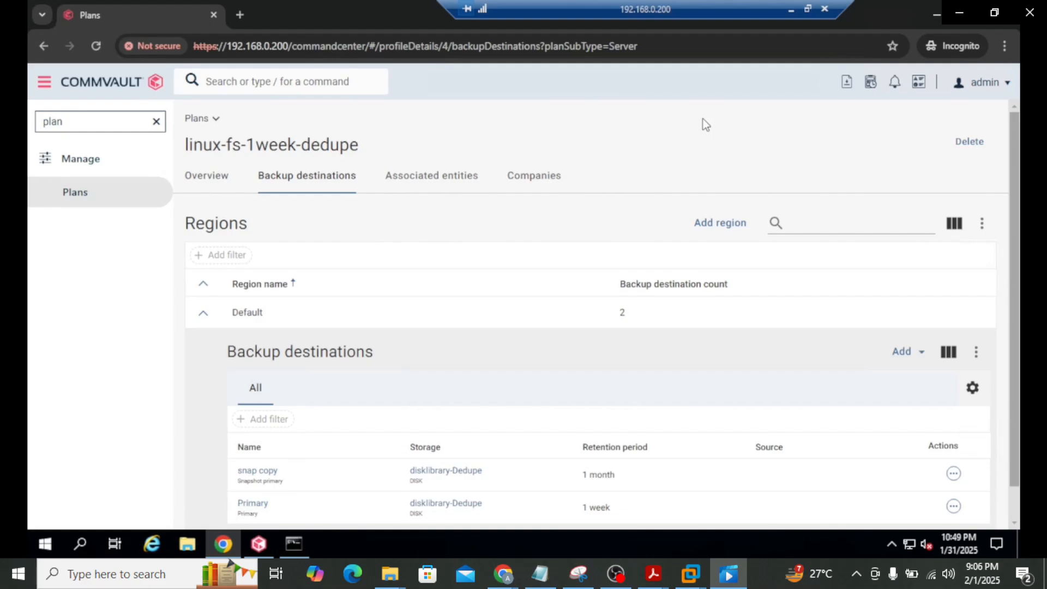
left_click(791, 9)
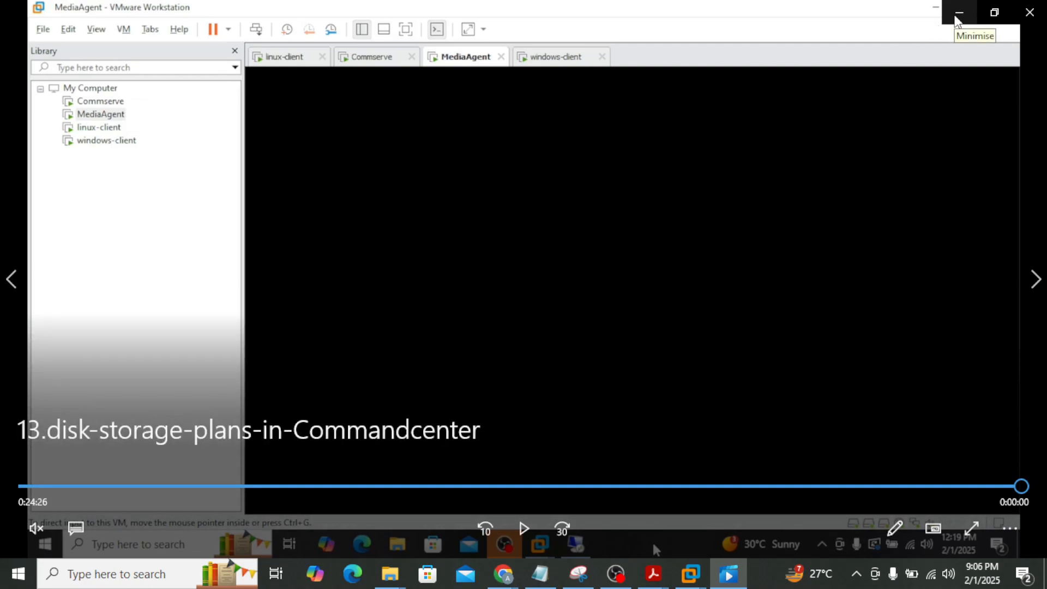
Close the video player and open Desktop > class-videos > daily-tasks in a maximized Notepad
left_click(1030, 13)
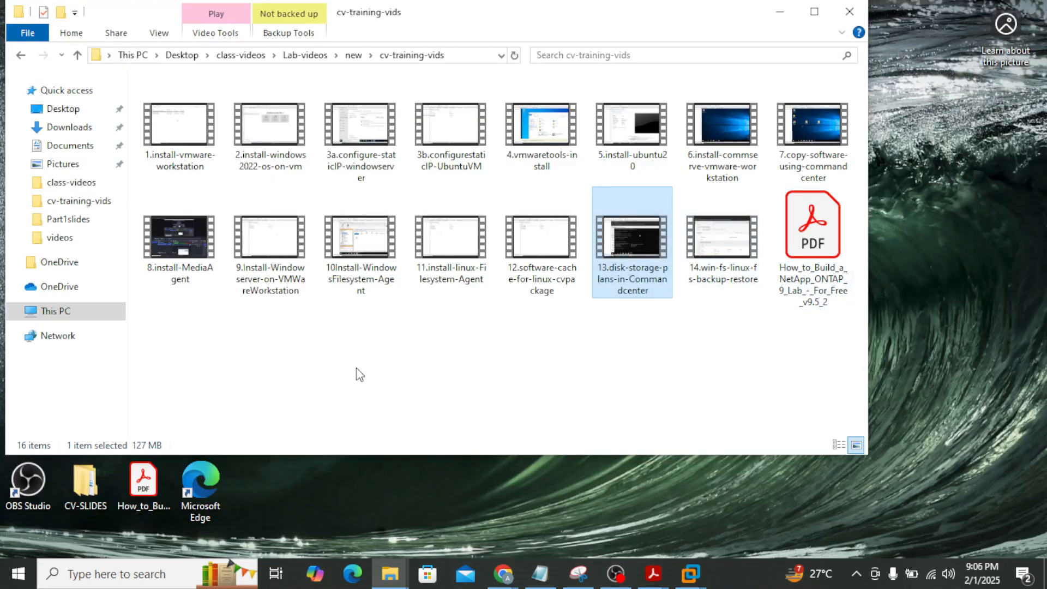
left_click(545, 576)
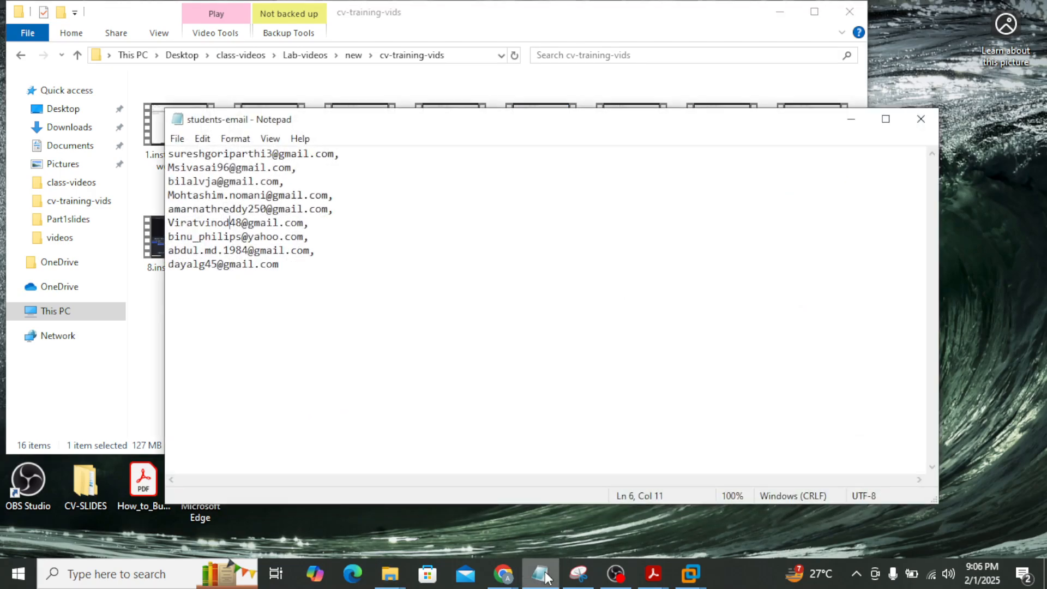
left_click(407, 582)
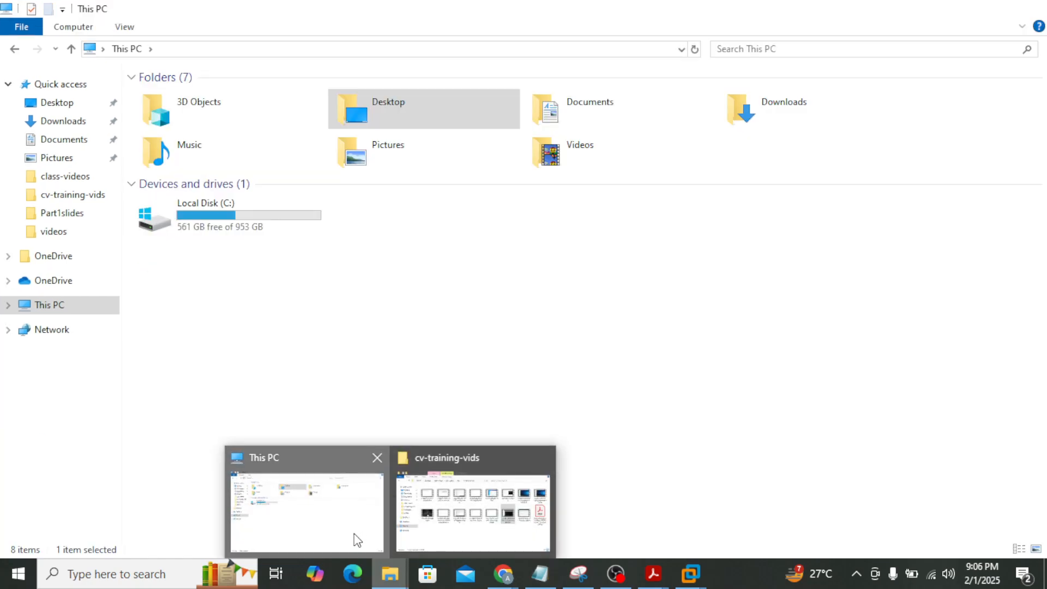
left_click(354, 533)
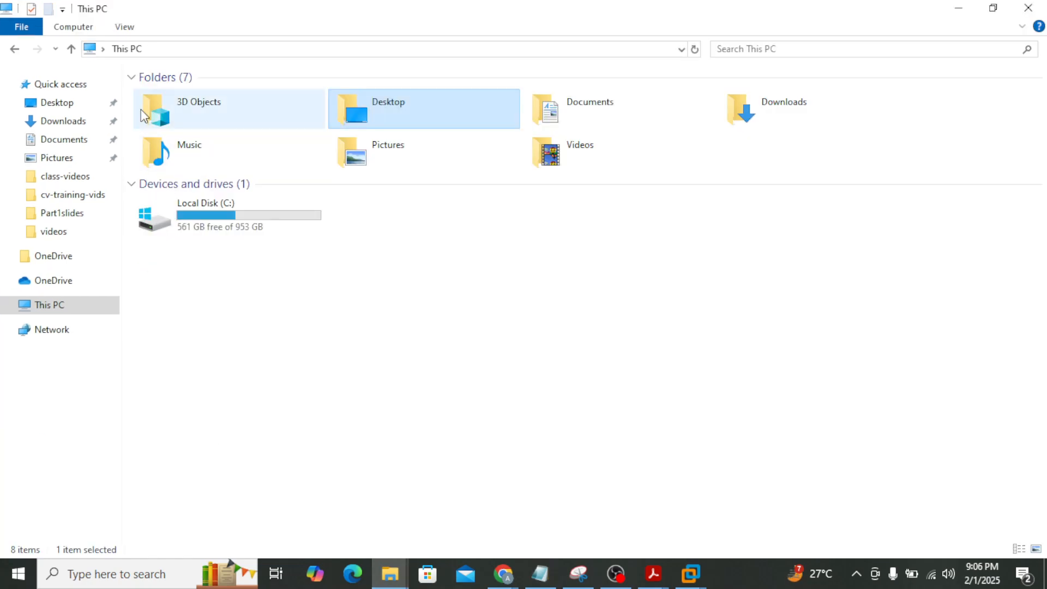
left_click(76, 104)
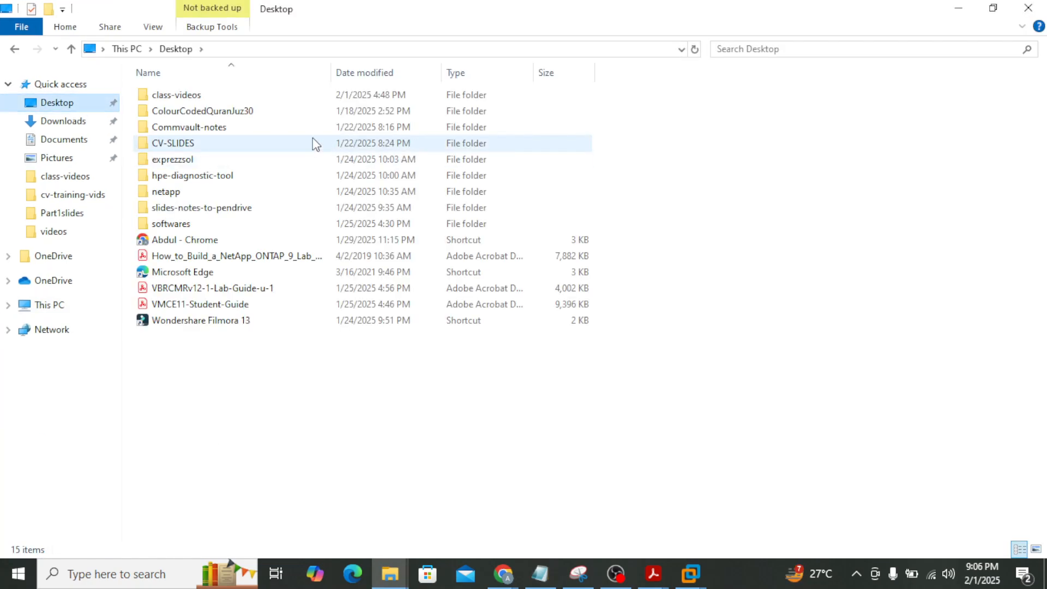
double_click(213, 94)
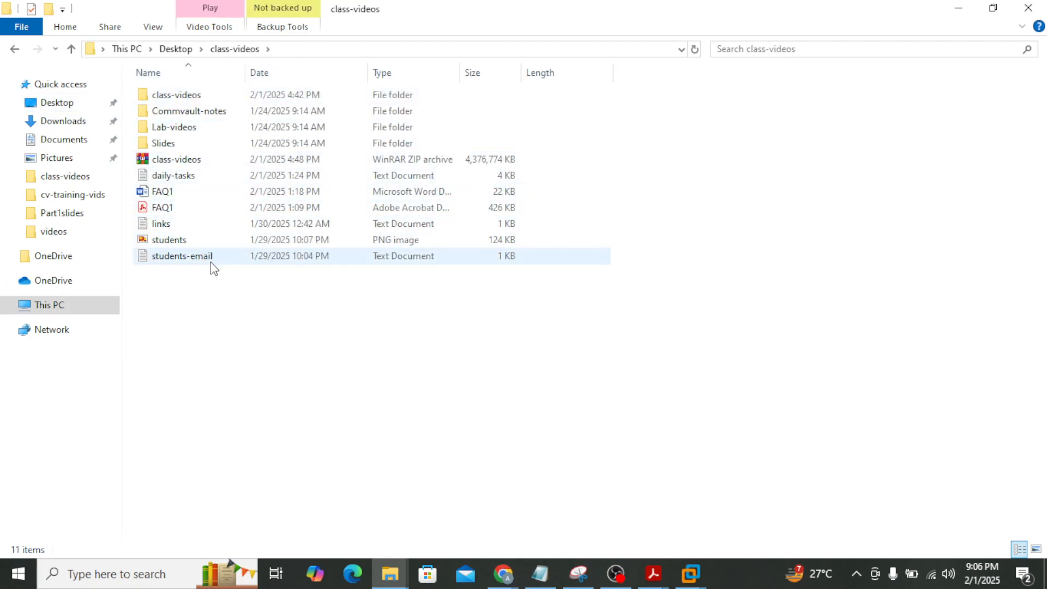
double_click(192, 178)
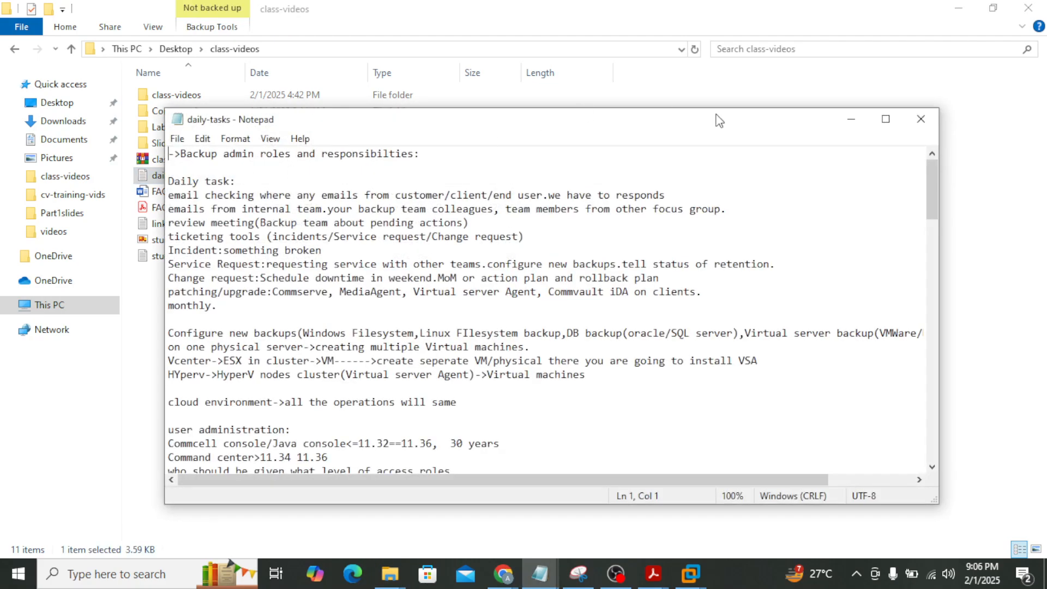
left_click(885, 118)
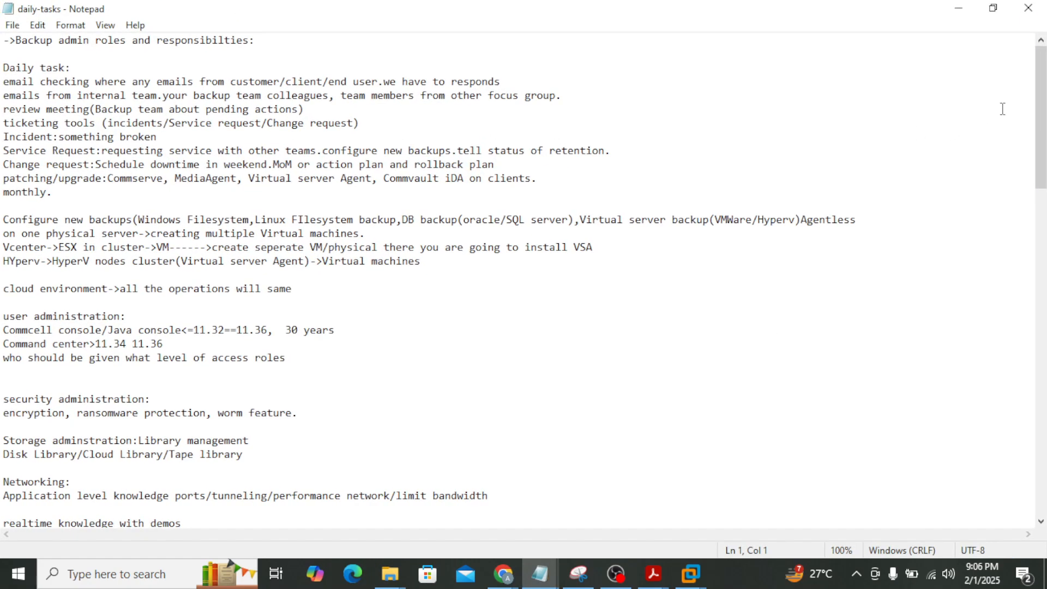
At the end of daily-tasks, add lines 'storage pool', 'disk storage' and 'server plan'
left_click_drag(1038, 113, 1032, 463)
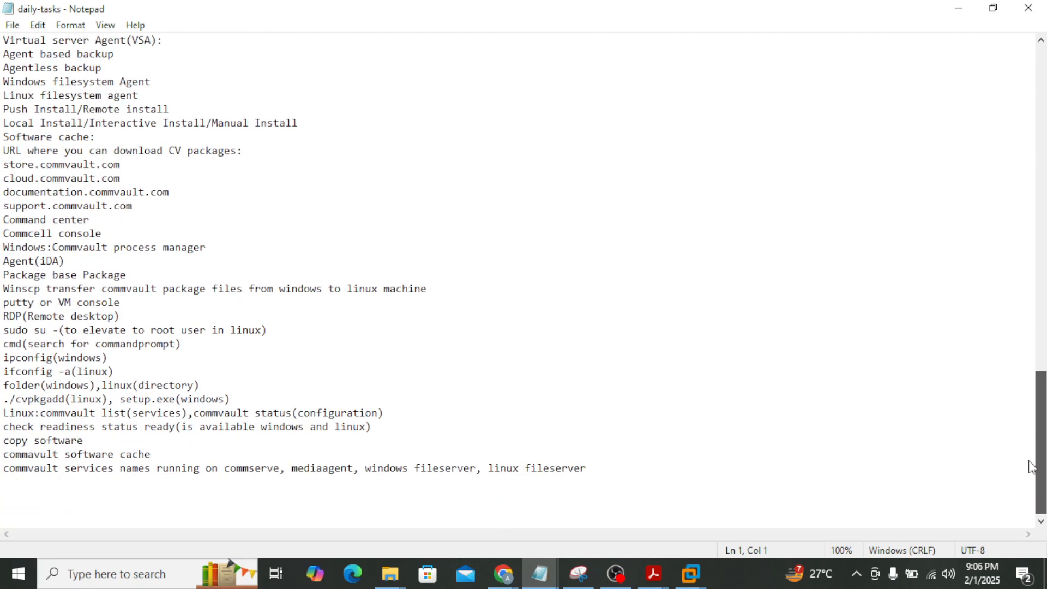
left_click(329, 509)
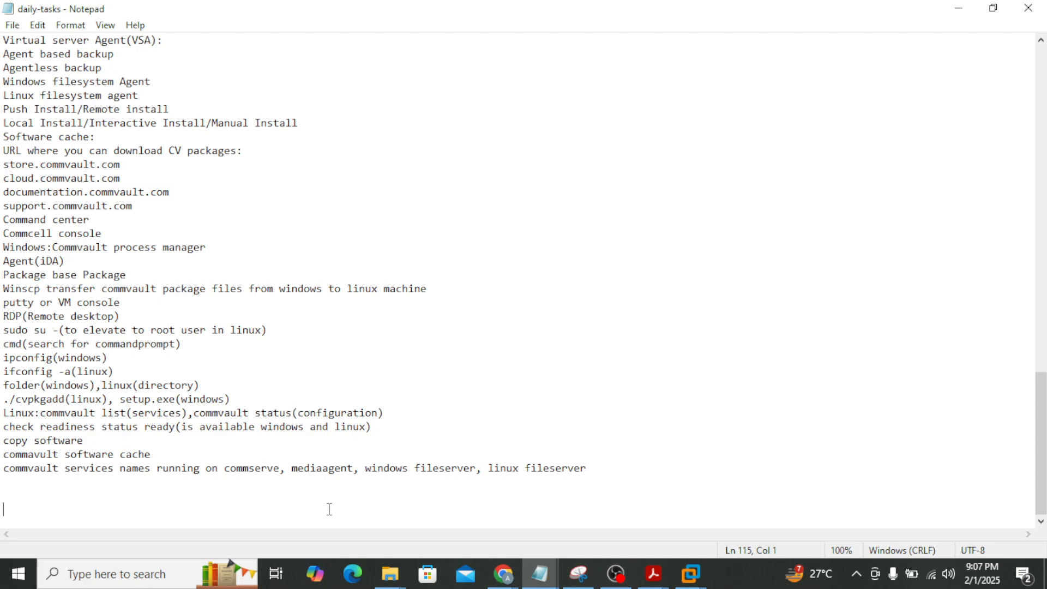
type("storage")
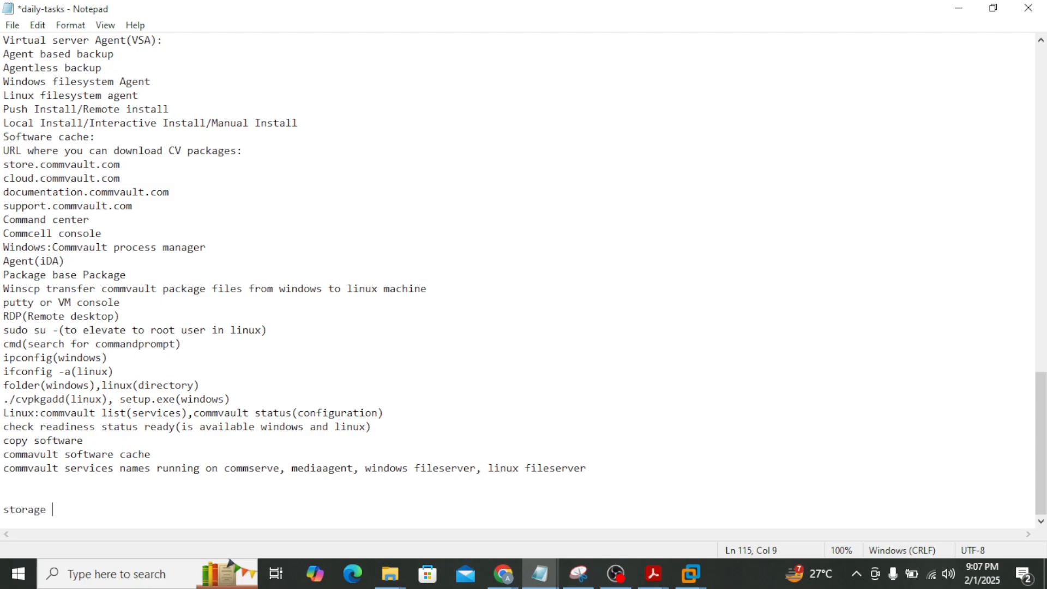
type(" pool")
key("Return")
type("di")
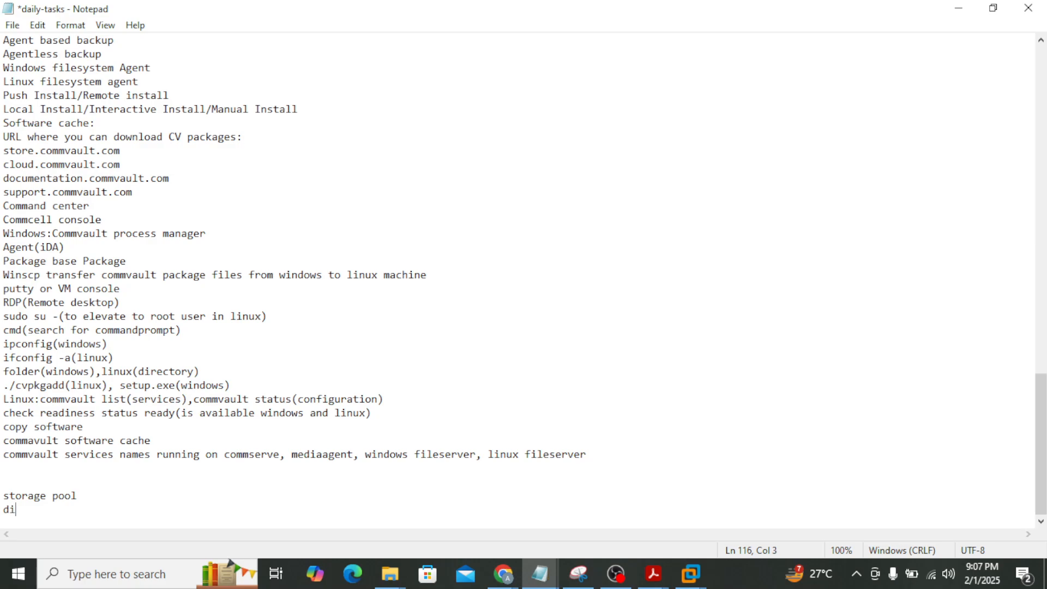
type("sk storage")
key("Return")
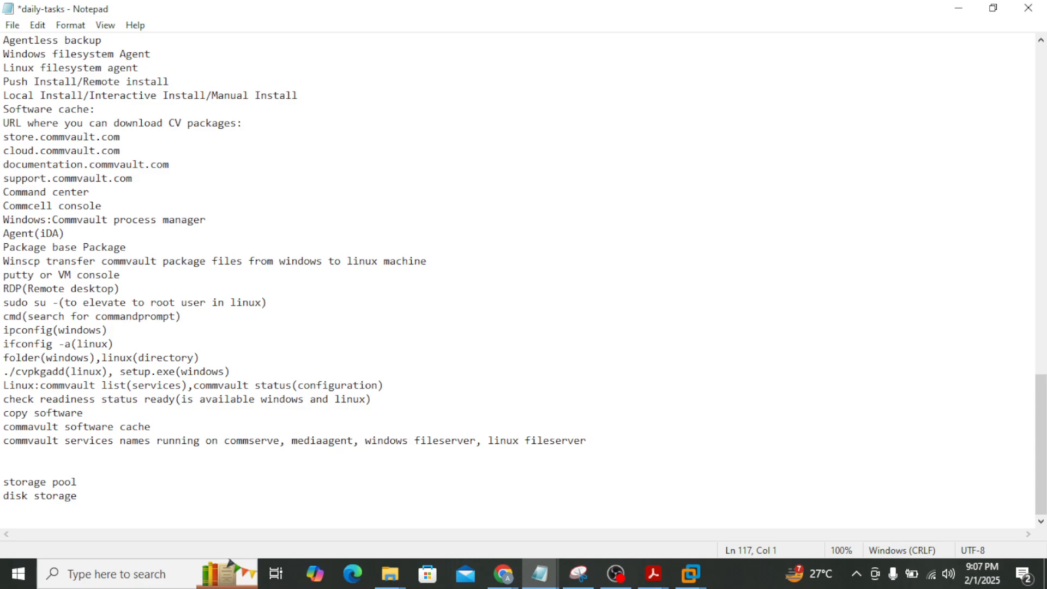
type("plan")
key("Return")
key("Up")
type("server")
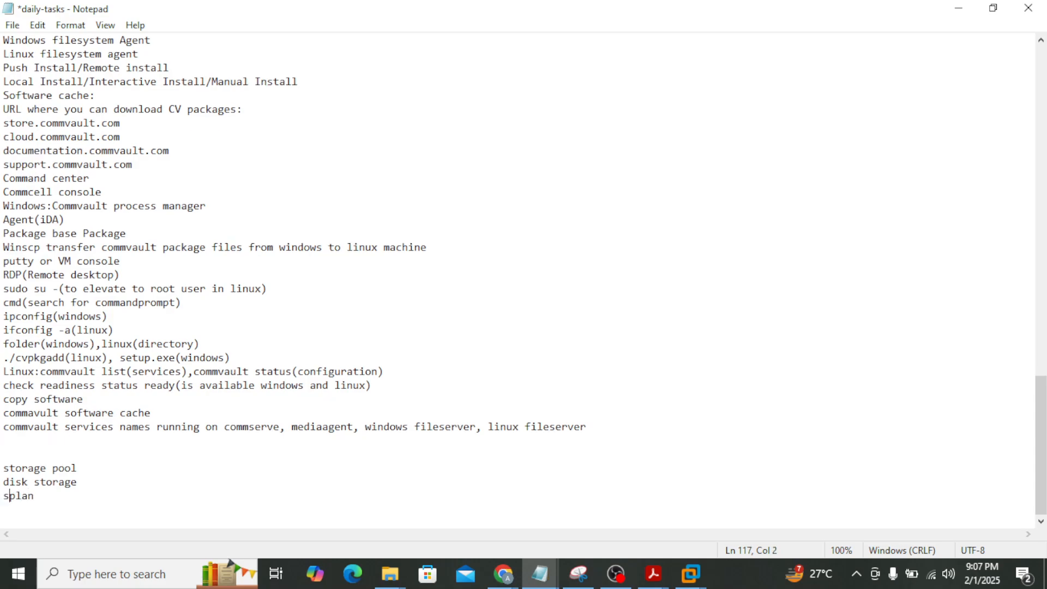
Add lines 'RPO', 'subclient', 'default backupset' and 'storage policy' below server plan
left_click(91, 504)
type("RPO")
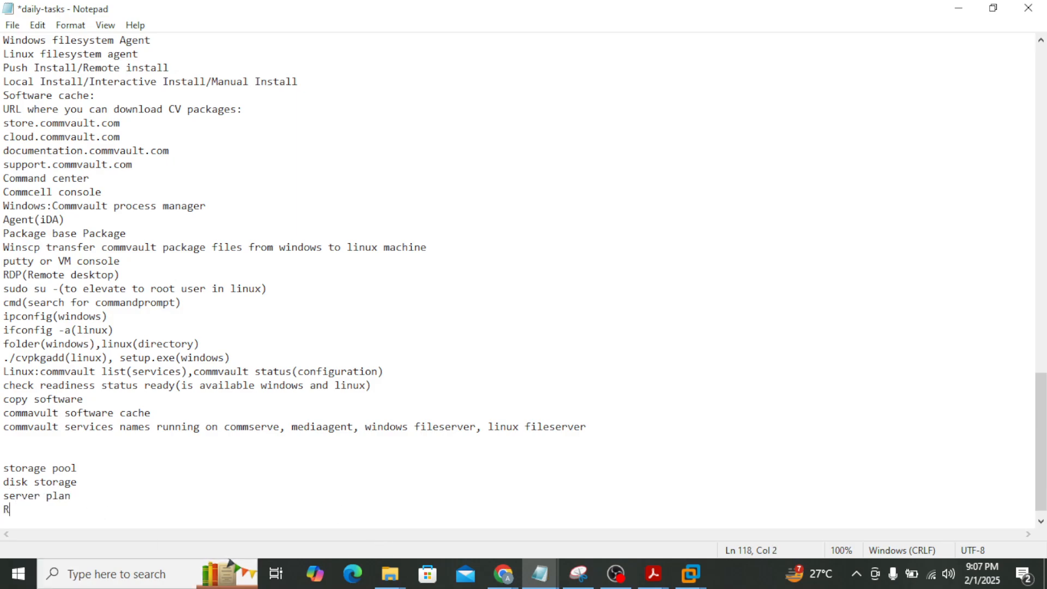
key("Return")
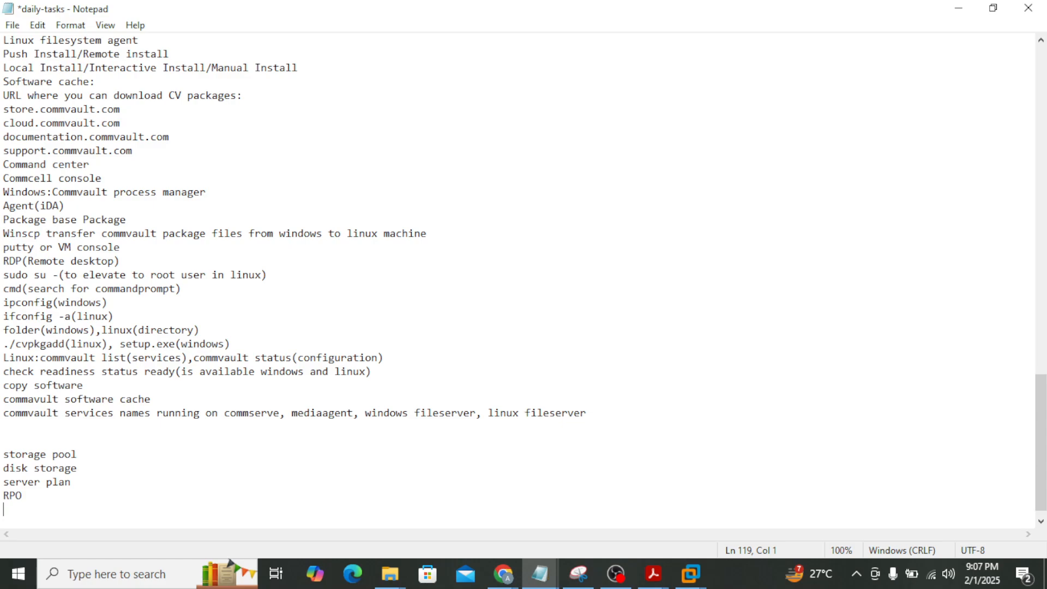
type("s")
key("BackSpace")
type("subs")
key("BackSpace")
type("client")
key("Return")
type("default ")
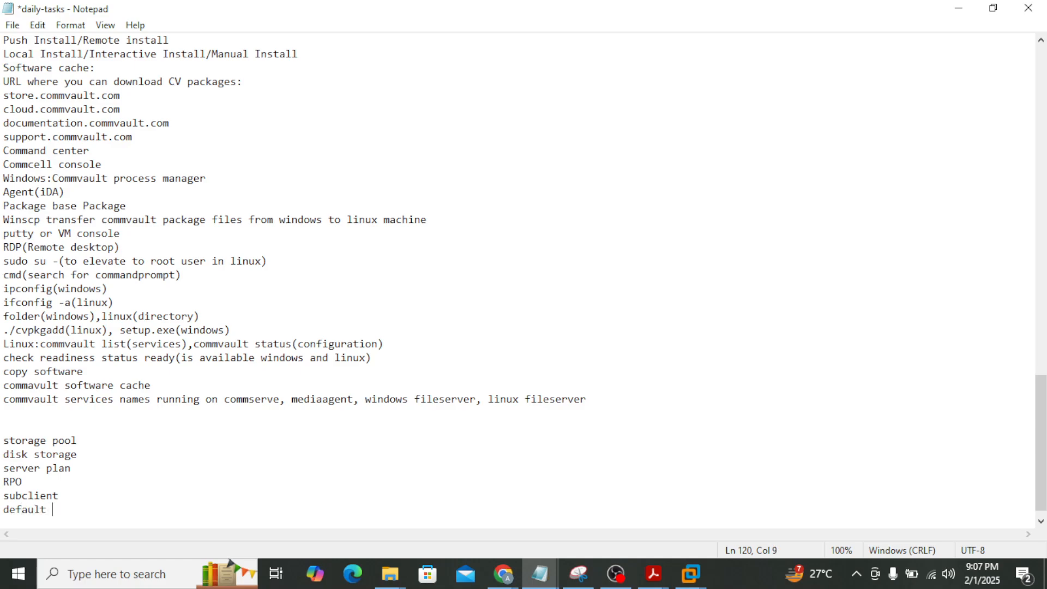
type("backupset")
key("Return")
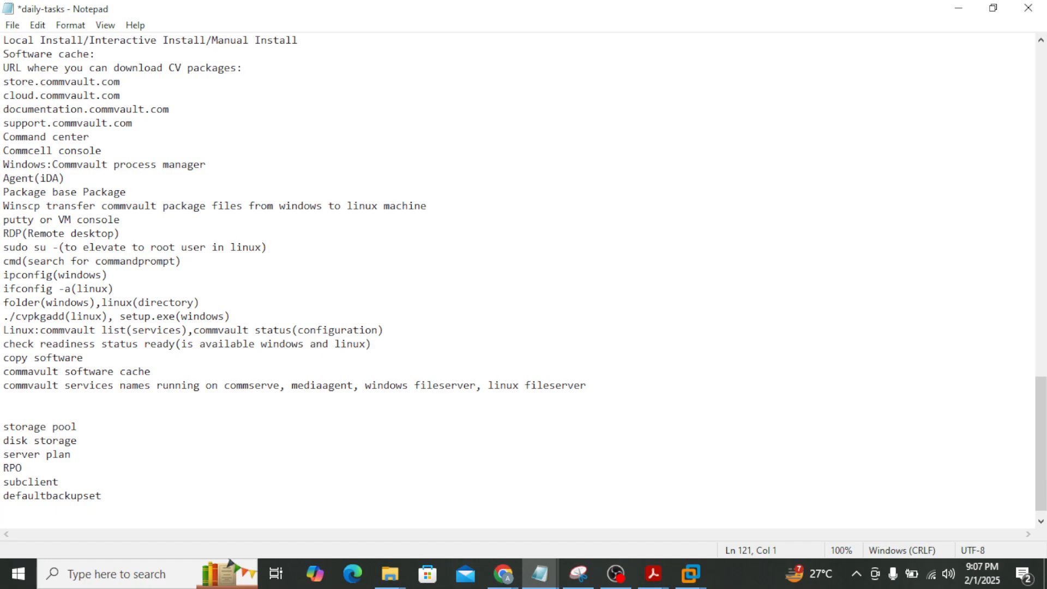
type("storage policy")
Move the storage policy line up to sit directly below server plan
left_click_drag(90, 509, 2, 513)
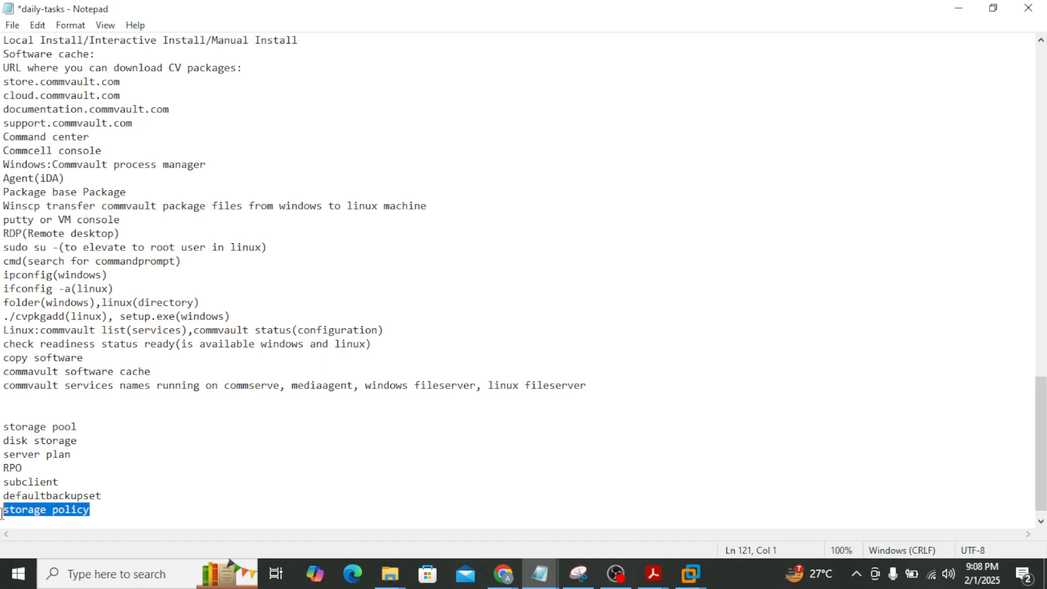
key("ctrl+x")
left_click(91, 452)
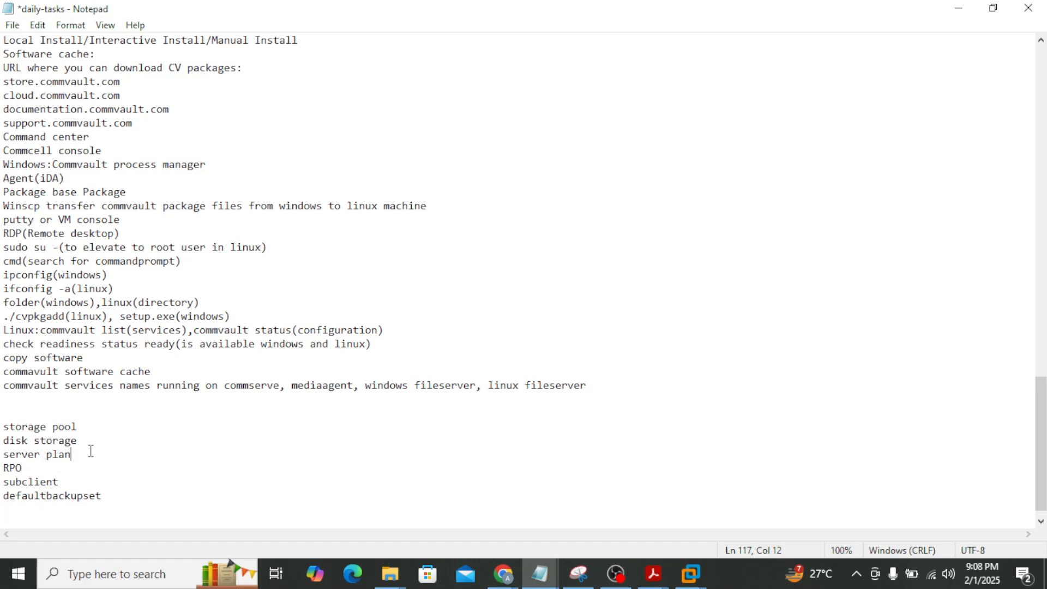
key("Return")
key("ctrl+v")
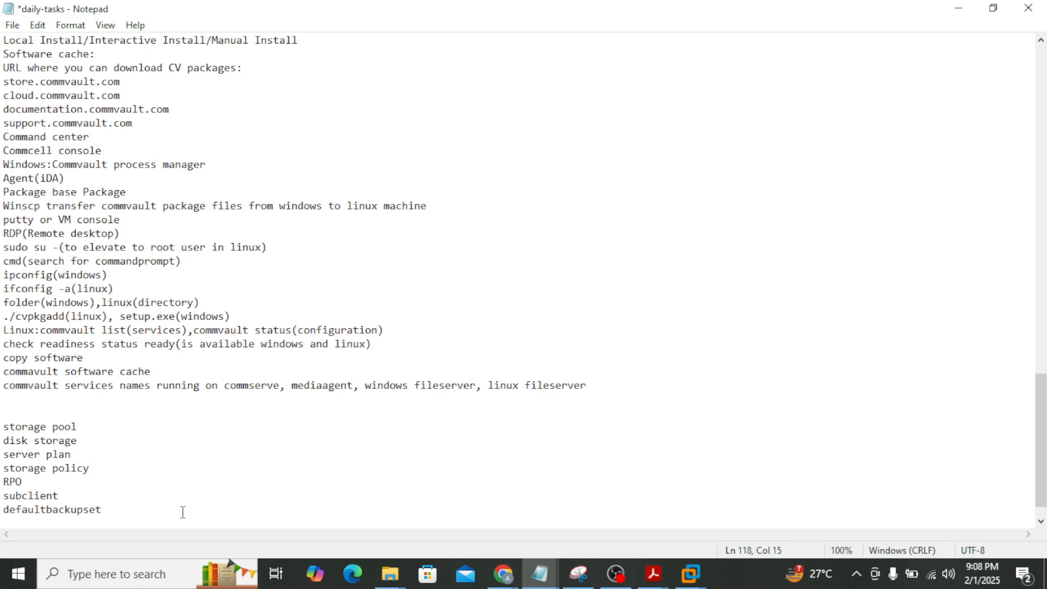
Add 'Deduplication' after defaultbackupset and 'Mountpath' below disk storage
left_click(139, 514)
key("Return")
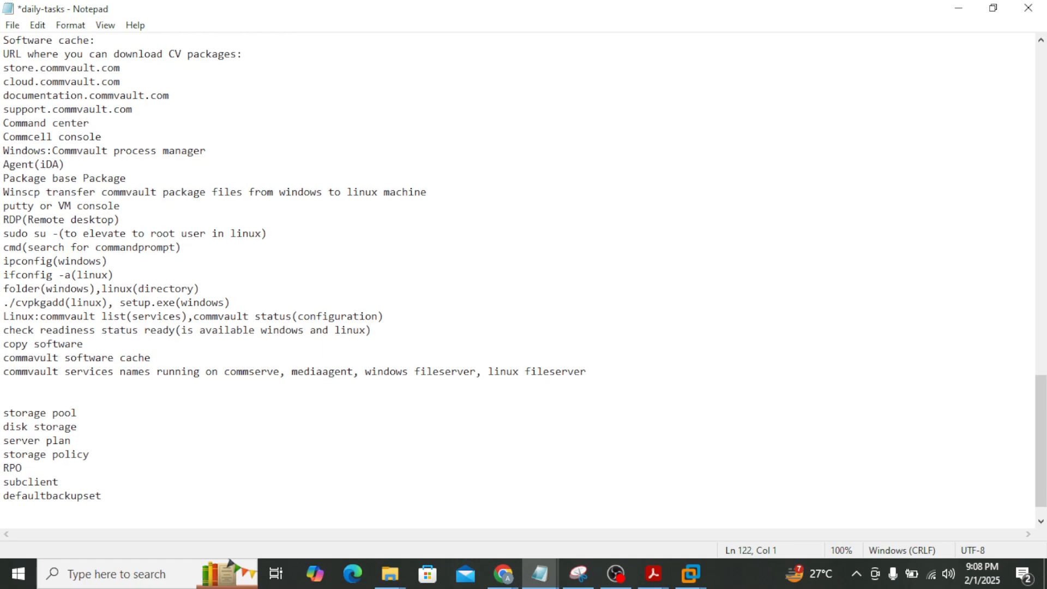
type("Deduplication")
key("Return")
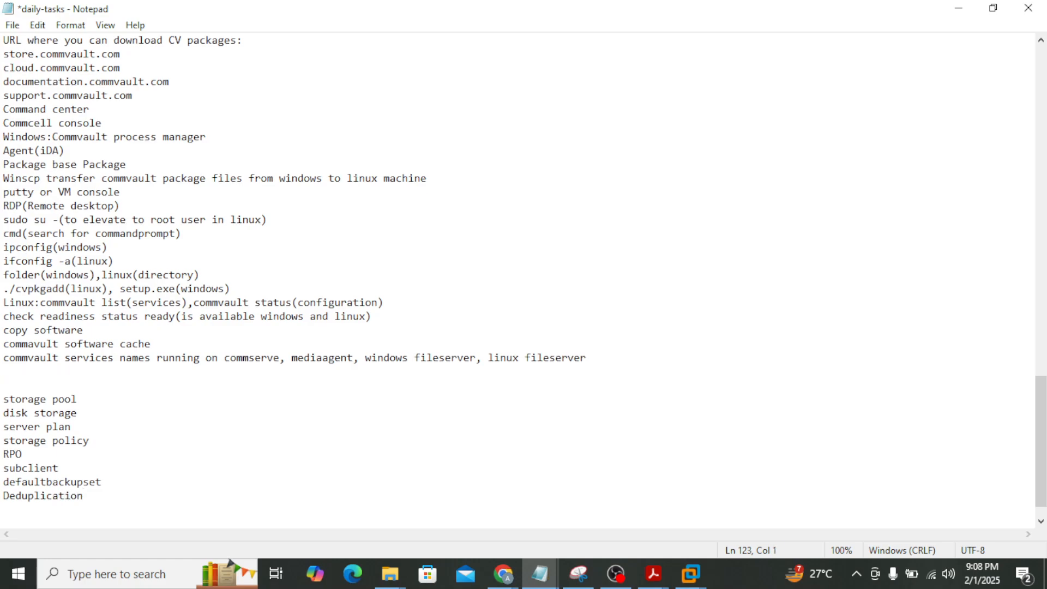
type("M")
key("BackSpace")
left_click(93, 420)
key("Return")
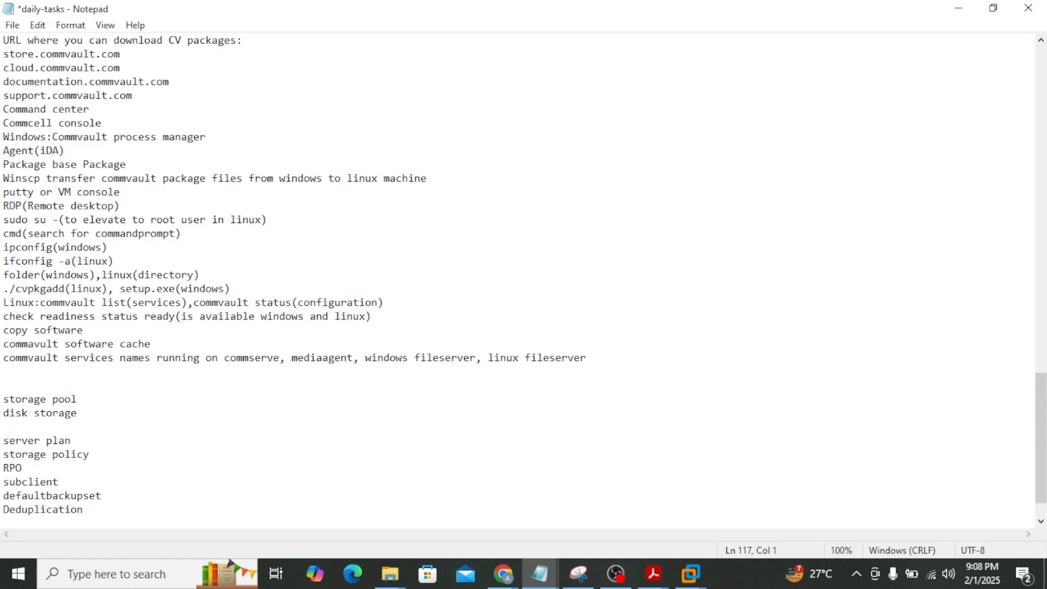
type("Mountpath")
Add 'Deduplication partition(DDB)' below Deduplication and look over the storage terms list
left_click(99, 511)
key("Return")
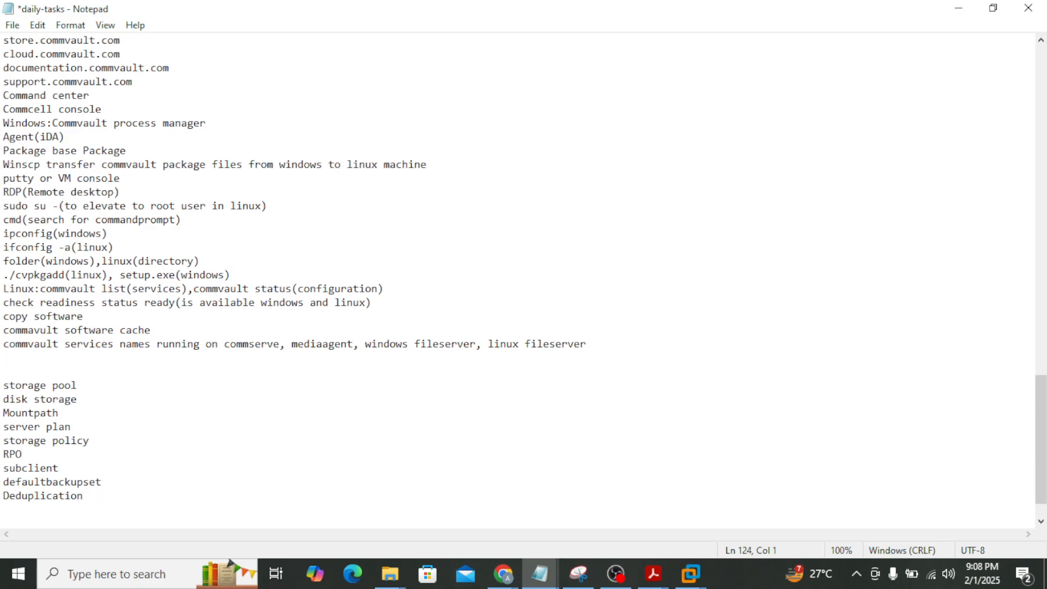
type("Deduplication p")
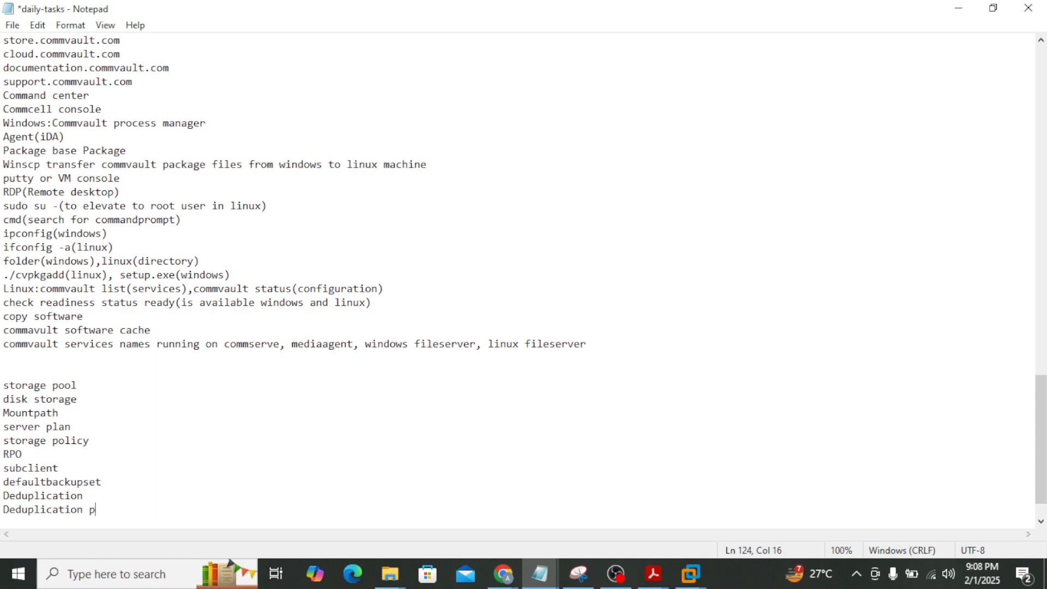
type("artition(DDB)")
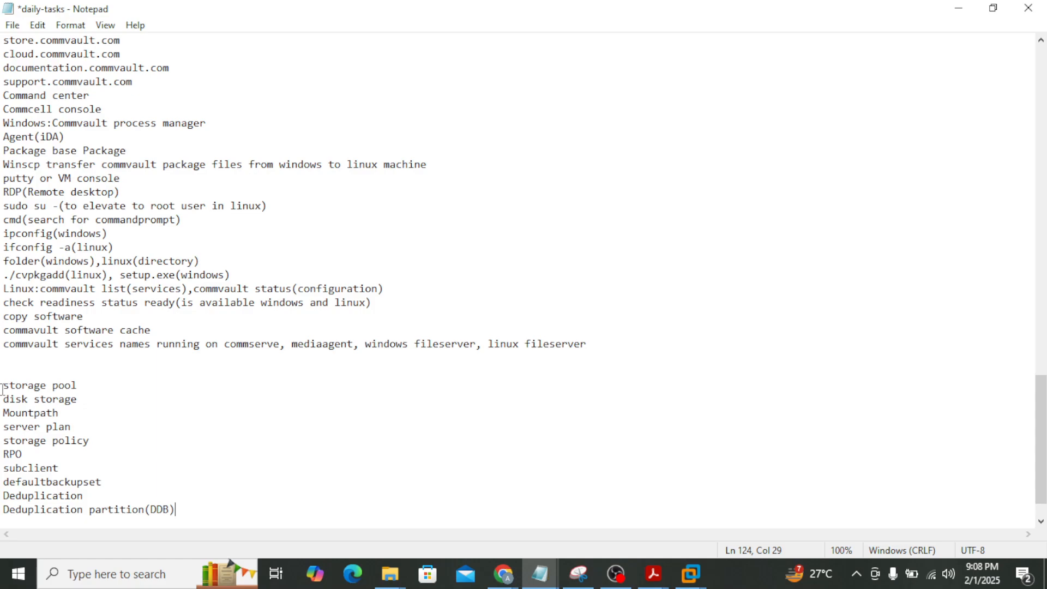
left_click_drag(2, 389, 176, 509)
left_click(176, 509)
left_click_drag(5, 386, 222, 497)
left_click(201, 472)
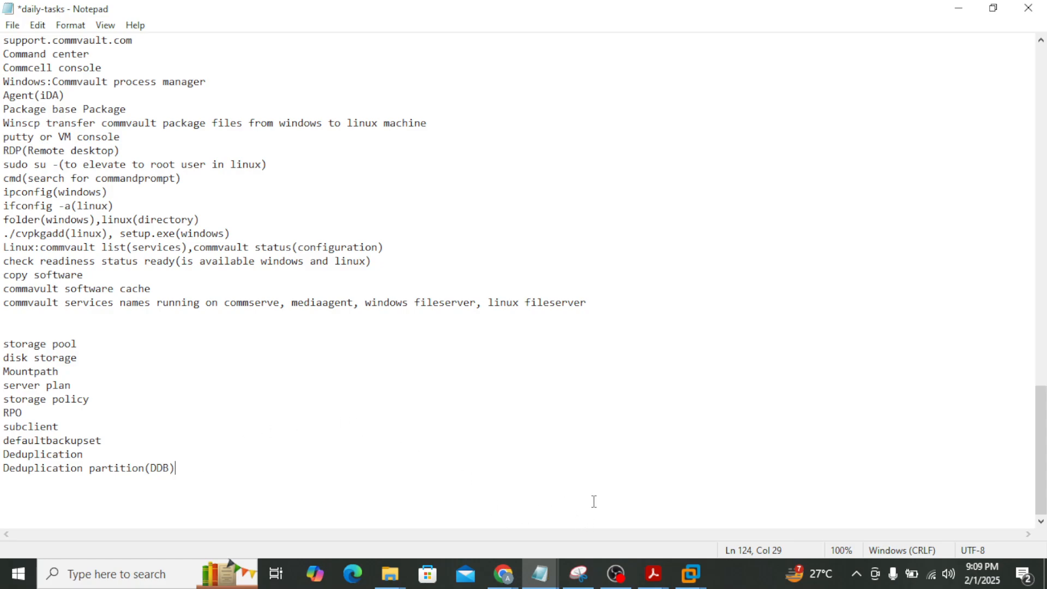
Save daily-tasks, then add 'Full' and 'Incremental' on new lines after Deduplication partition(DDB)
left_click(13, 25)
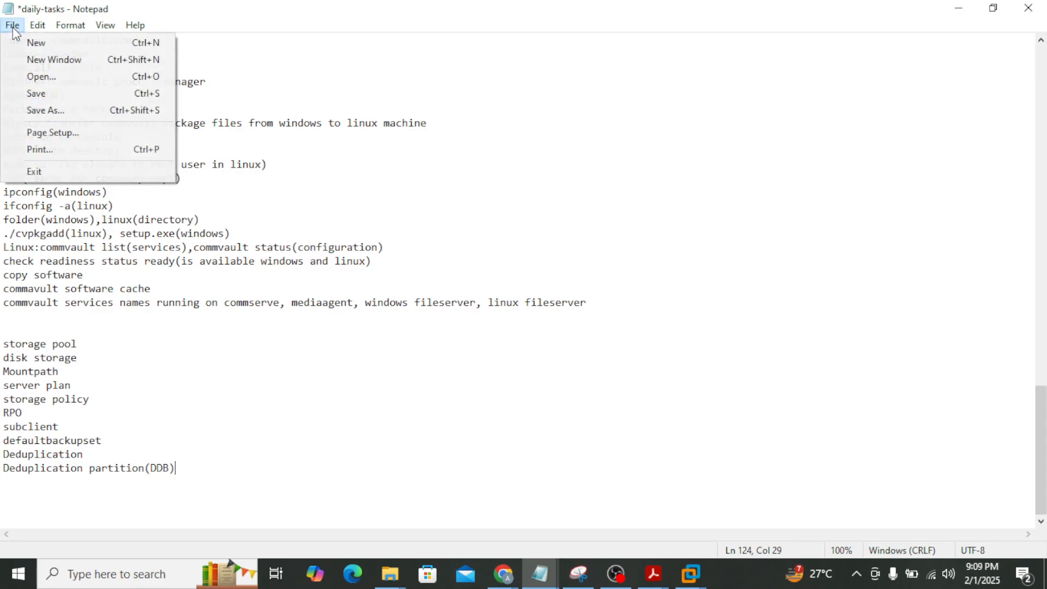
left_click(45, 94)
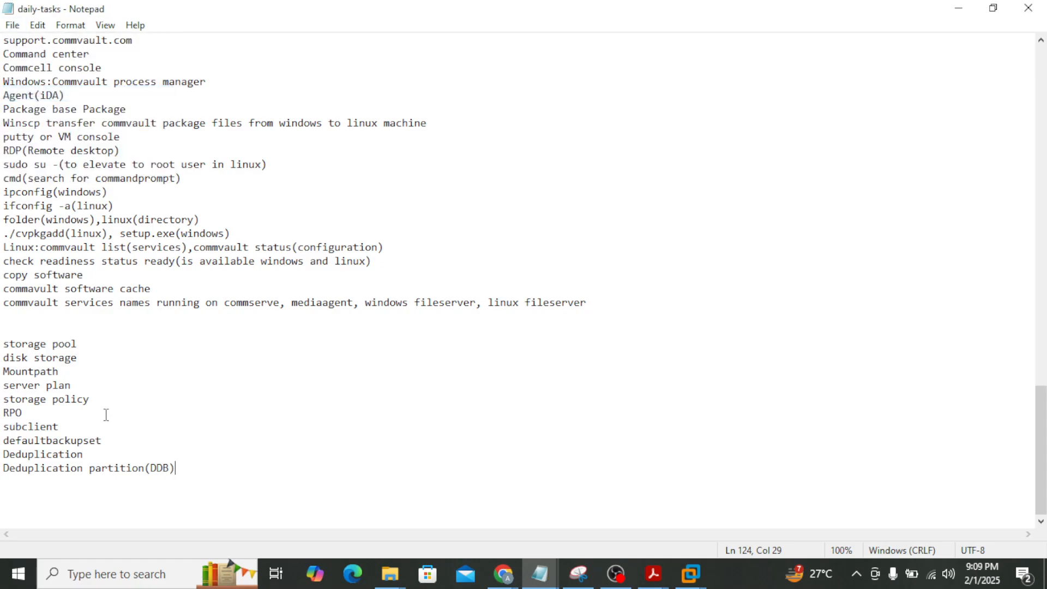
key("Return")
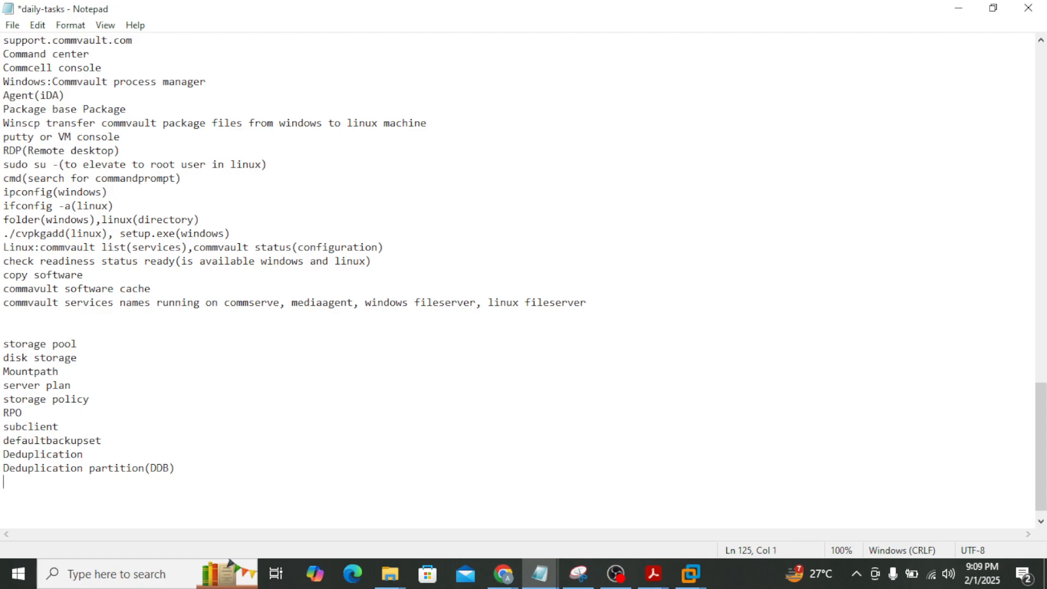
type("Full")
key("Return")
type("Incremen")
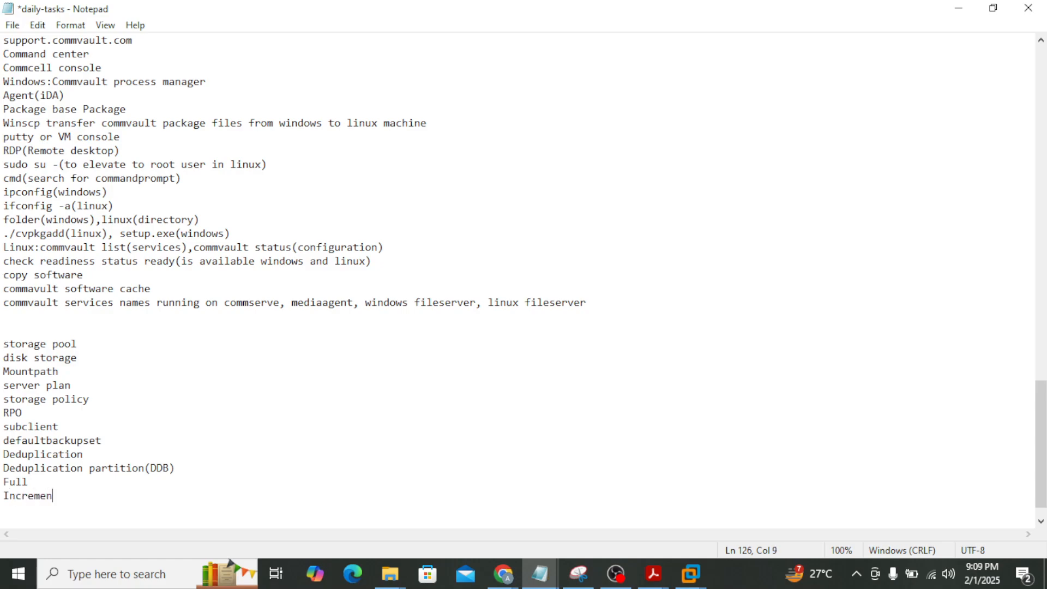
type("tat")
key("BackSpace")
type("l")
key("Return")
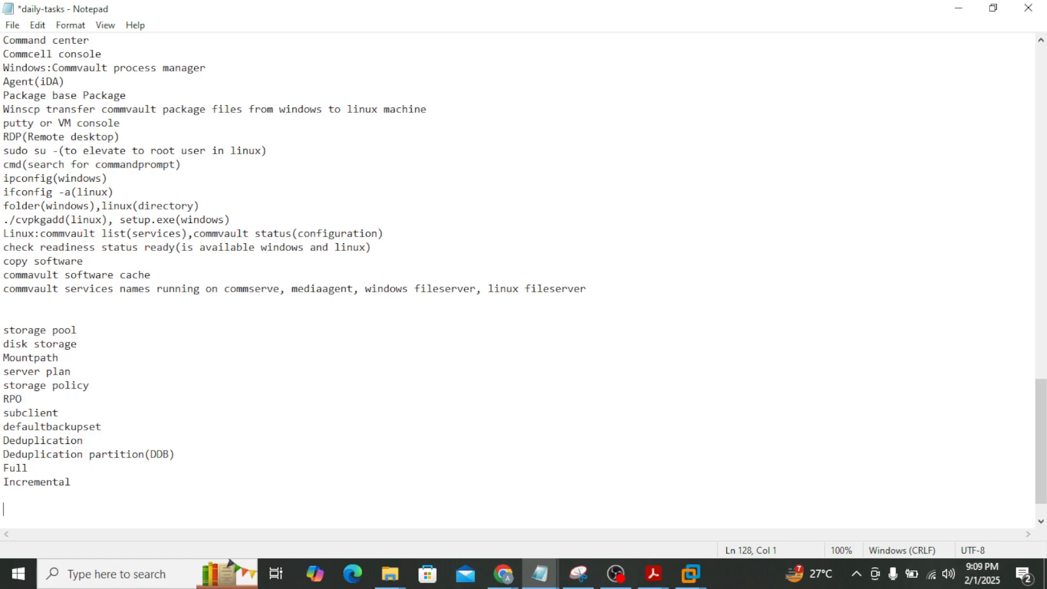
Write 'backup tool:' followed by 'optional ->commvault DDB feature->not to use(HPE catalyst)'
type("backup tool:")
key("Return")
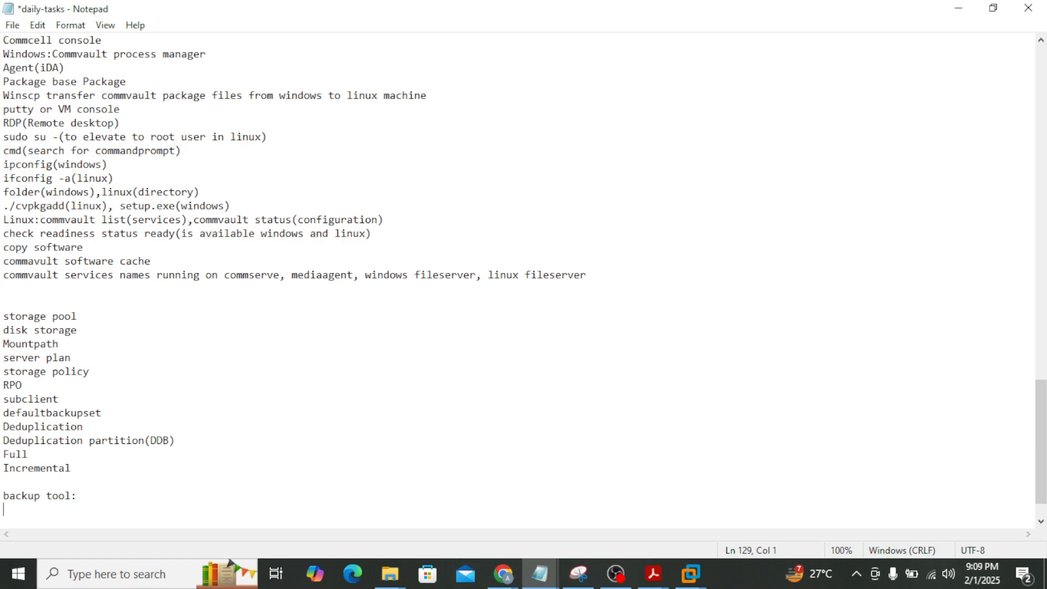
type("optional ->commvault DD")
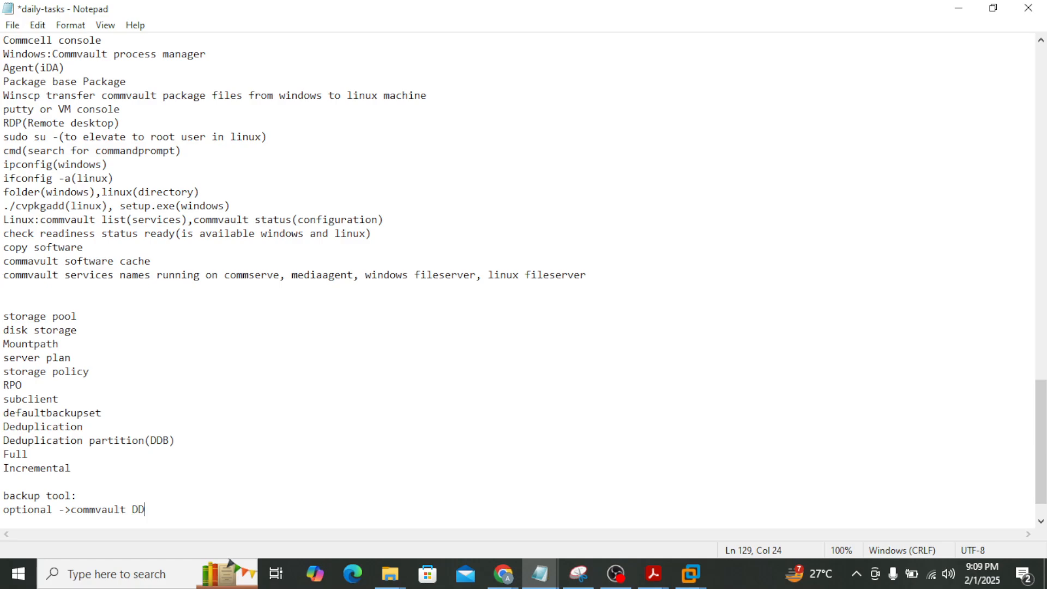
type("B feature->not to use")
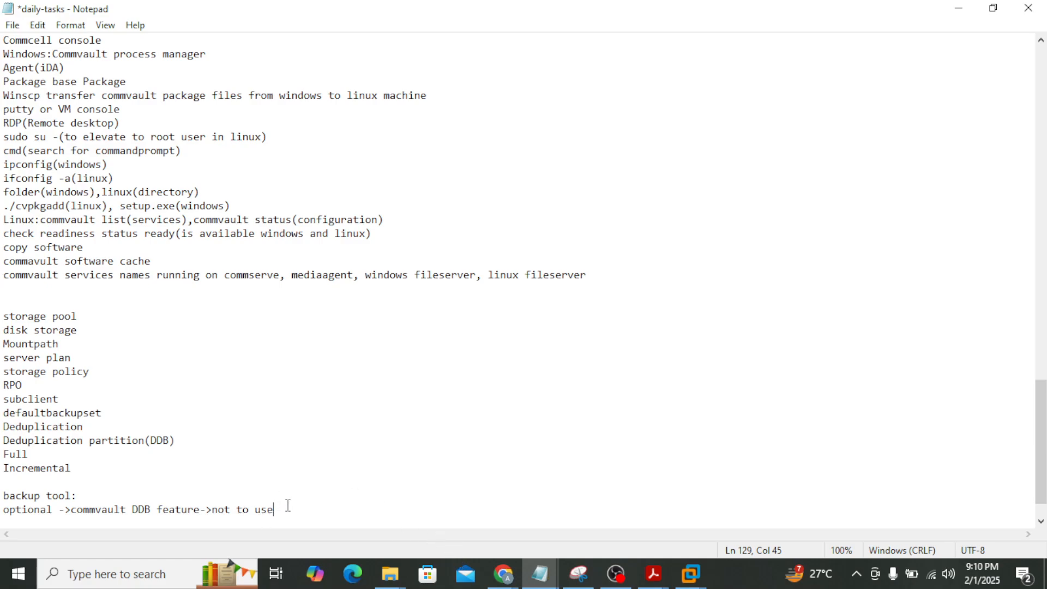
type("(HPE catalyst)")
Reread the optional line, highlighting 'HPE catalyst', 'not to use', 'commvault DDB feature' and 'DDB'
left_click_drag(279, 509, 322, 493)
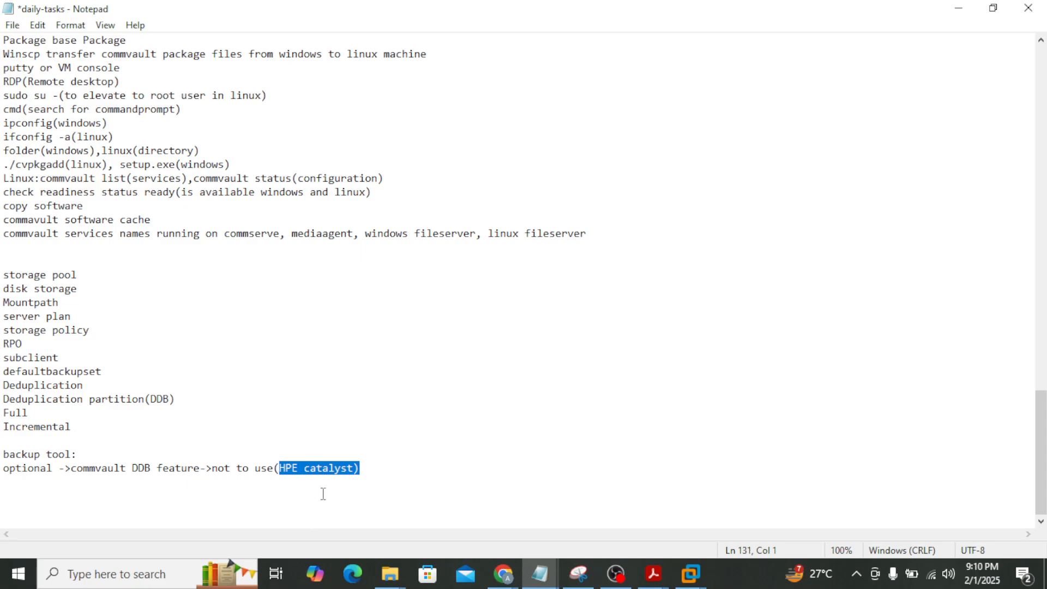
left_click(345, 468)
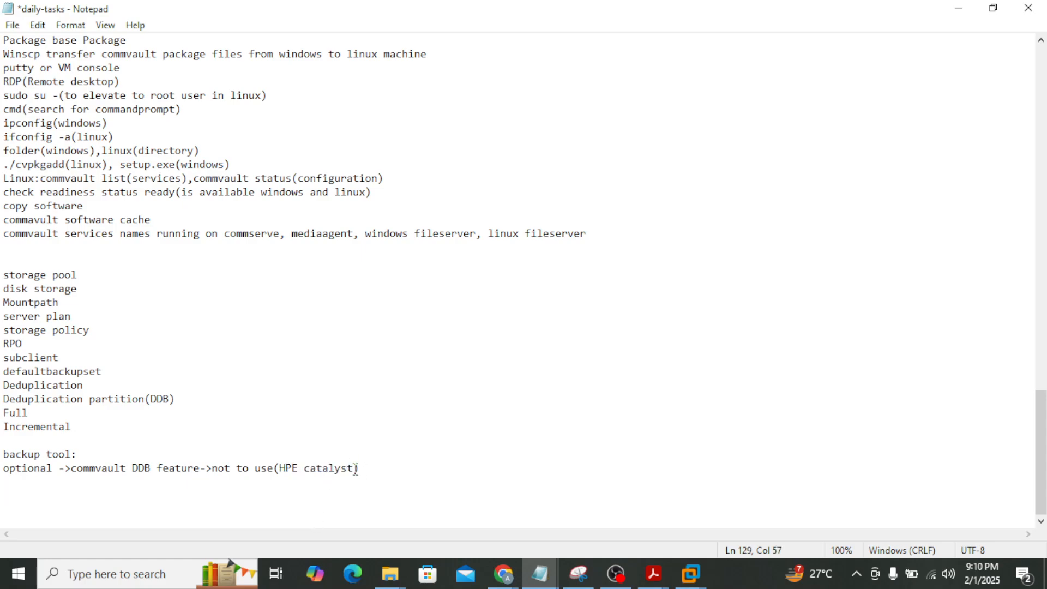
left_click_drag(355, 466, 280, 466)
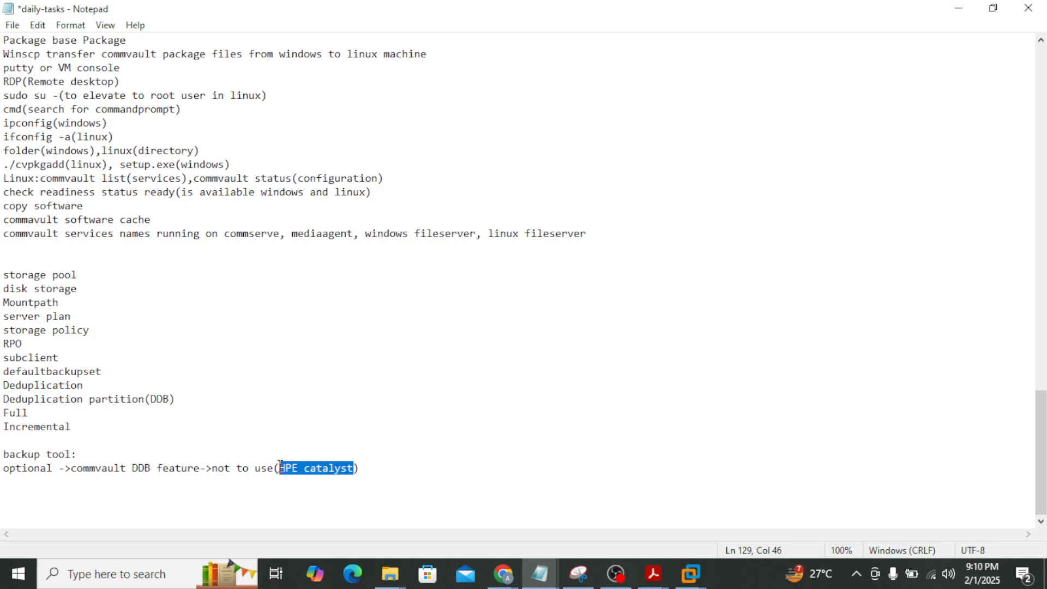
left_click(280, 466)
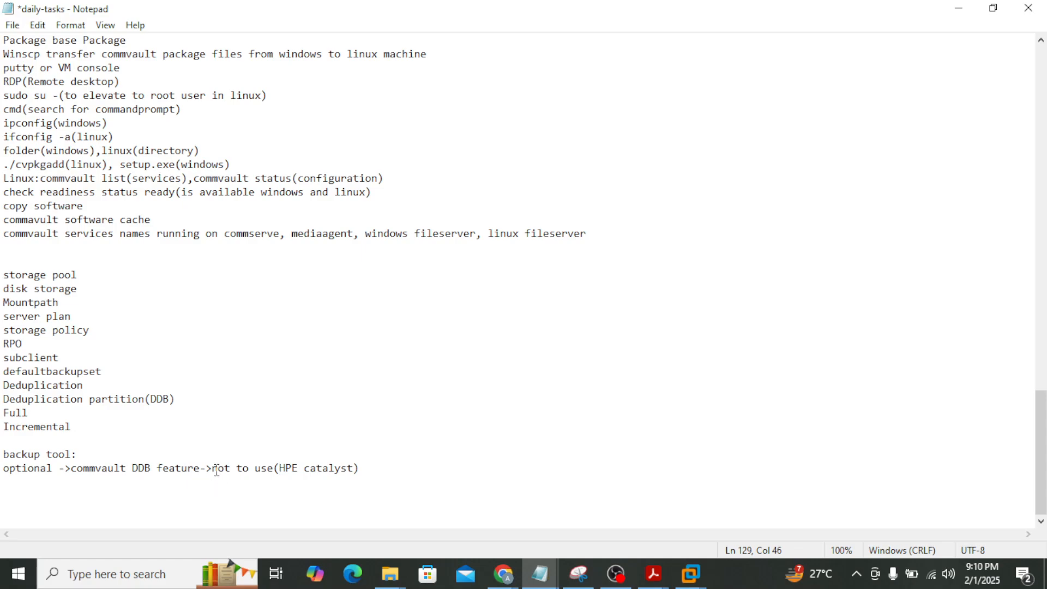
left_click_drag(212, 467, 274, 467)
left_click(273, 468)
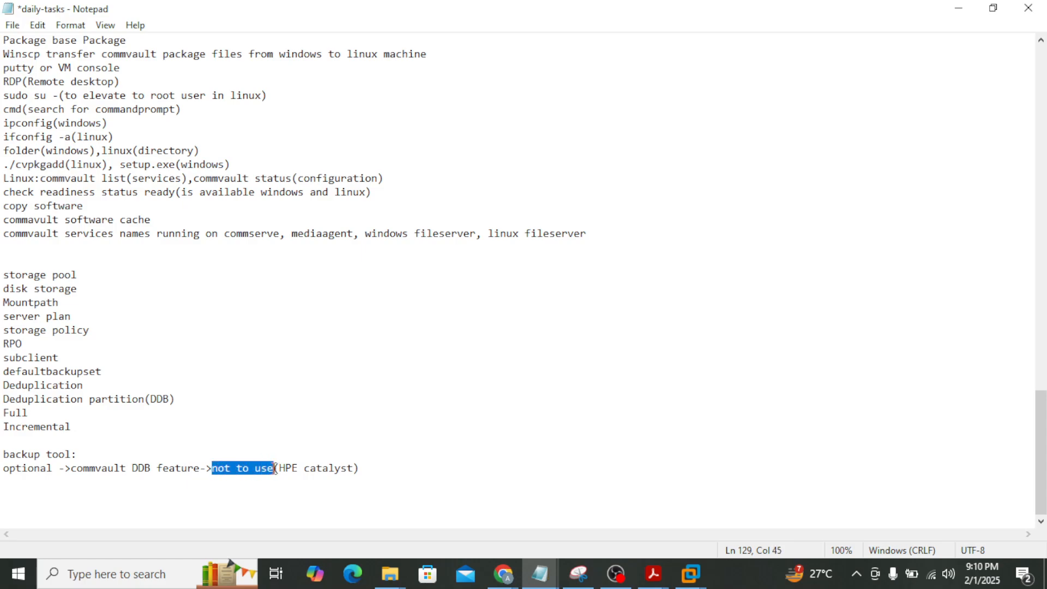
left_click_drag(72, 468, 198, 472)
left_click(200, 466)
left_click(72, 468)
left_click(199, 472)
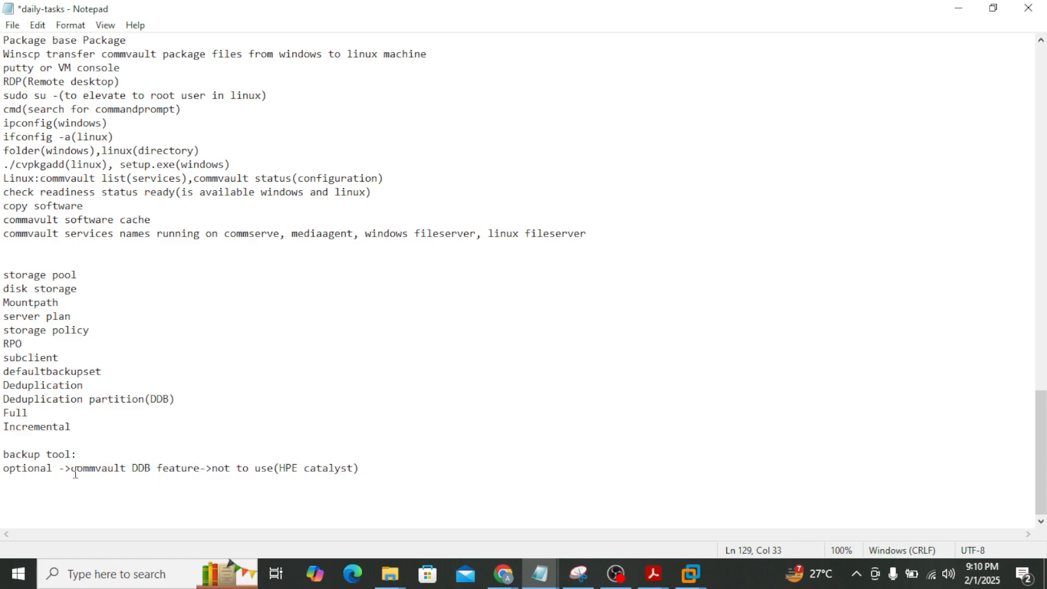
left_click_drag(72, 467, 200, 468)
left_click(199, 468)
left_click(73, 467)
left_click(199, 468)
left_click_drag(132, 468, 152, 468)
left_click(153, 468)
Add a new line 'tape library->compression' below the optional DDB feature note
left_click(399, 470)
key("Return")
type("tape library")
left_click(4, 483)
mouse_move(4, 483)
left_mouse_down()
mouse_move(77, 488)
mouse_move(4, 480)
left_mouse_up()
left_click(79, 485)
left_click(5, 480)
left_click(85, 484)
type("->compression")
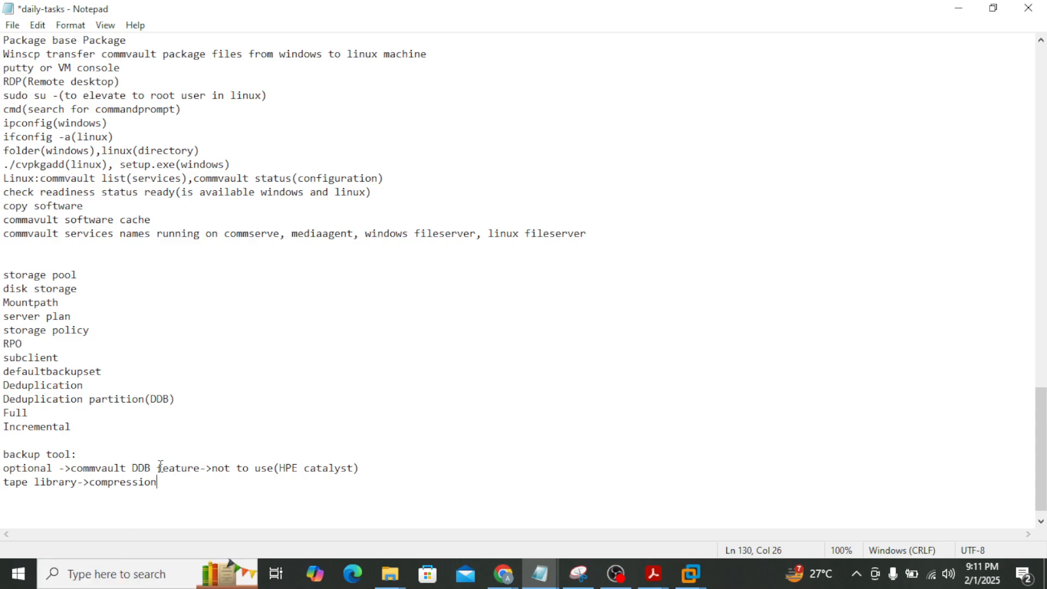
Recheck 'commvault DDB feature' and the word 'DDB' on the optional line
left_click_drag(69, 469, 127, 468)
left_click(181, 469)
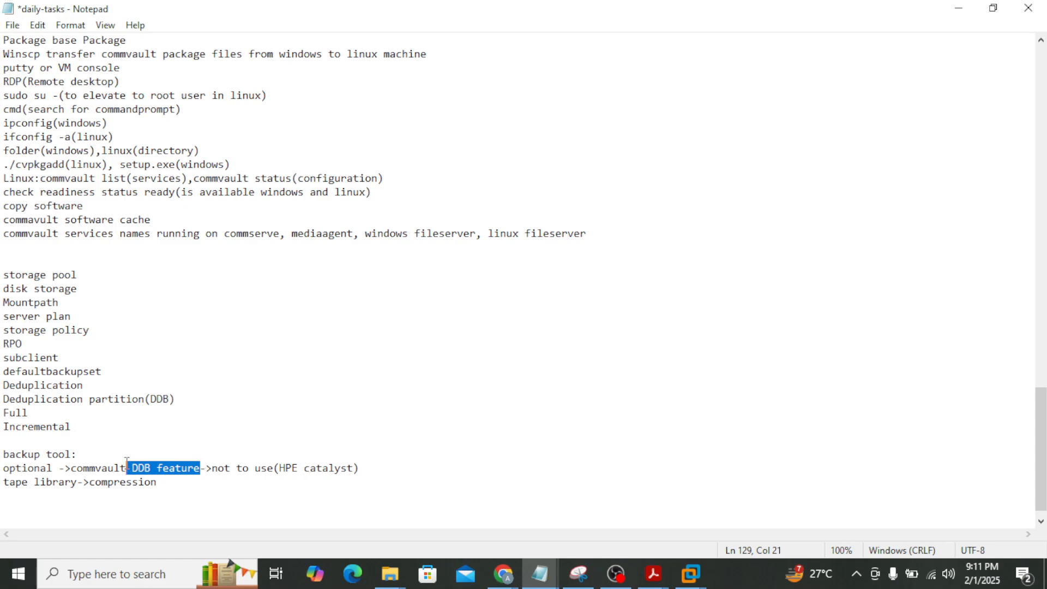
left_click(132, 468)
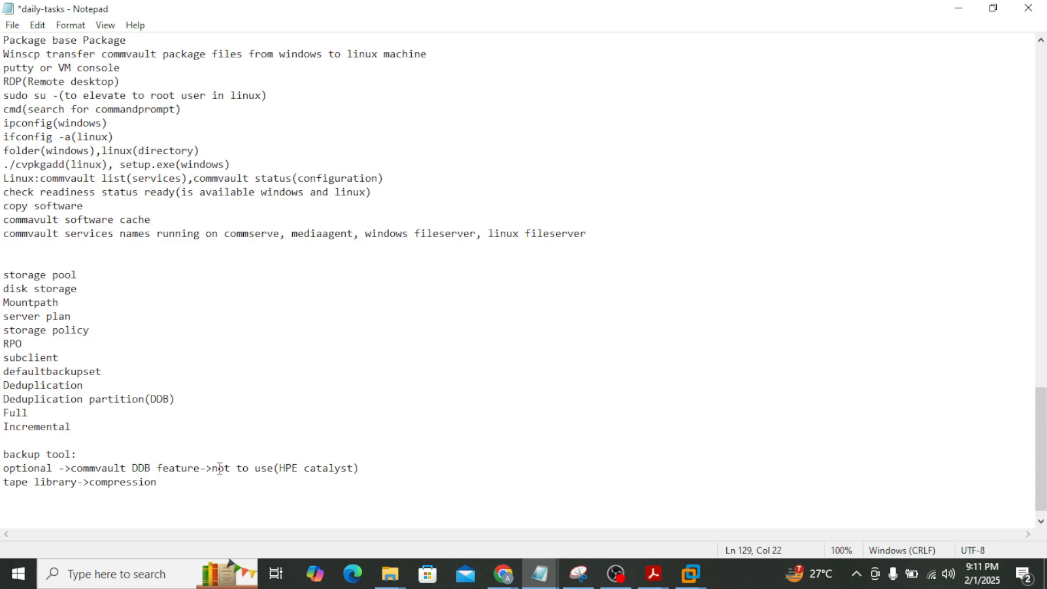
left_click(203, 468)
left_click_drag(201, 468, 73, 461)
left_click(116, 467)
left_click_drag(200, 469, 101, 468)
left_click(136, 467)
double_click(136, 468)
left_click(279, 467)
Recheck 'HPE catalyst' and 'not to use' on the optional line, then bring OBS Studio forward
left_click_drag(279, 468, 356, 476)
left_click(249, 467)
left_click_drag(217, 467, 268, 472)
left_click(273, 469)
left_click(225, 468)
left_click(271, 469)
mouse_move(379, 474)
left_mouse_down()
mouse_move(254, 456)
mouse_move(211, 470)
mouse_move(362, 472)
left_mouse_up()
left_click(212, 470)
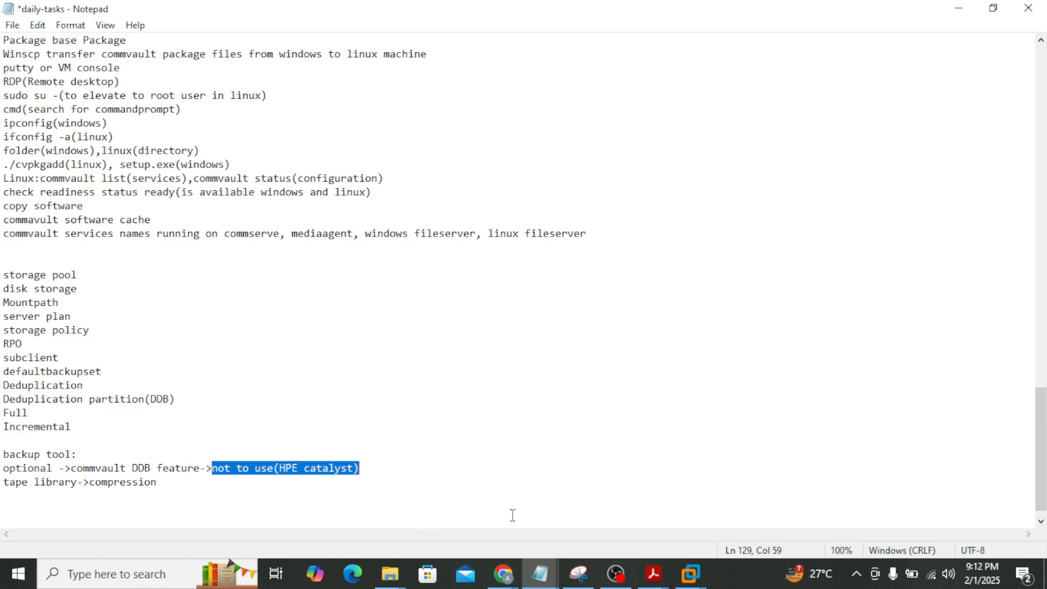
left_click(617, 574)
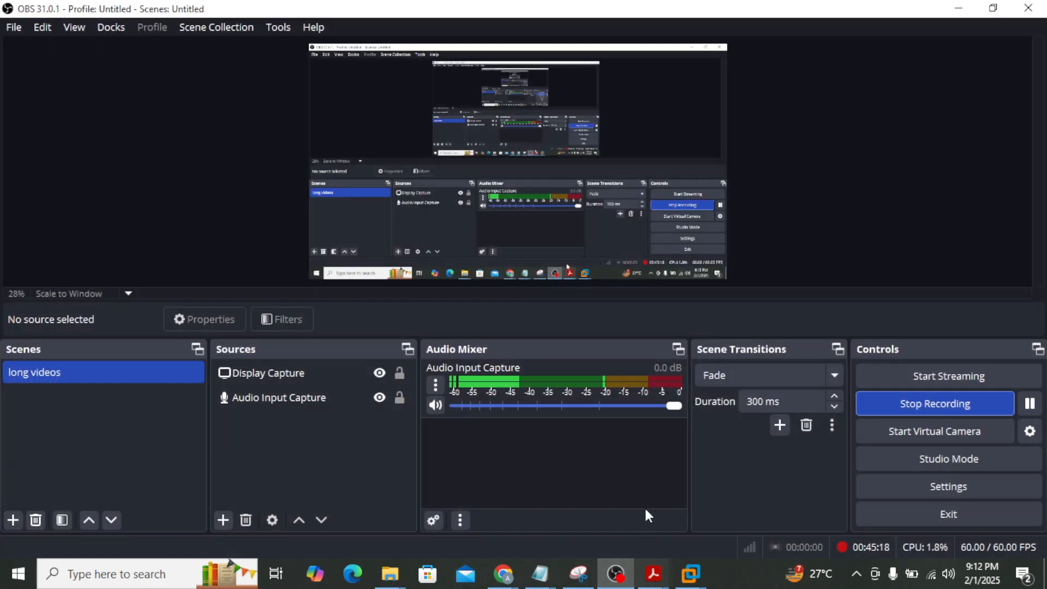
Minimize OBS Studio and restore it from the taskbar while the recording keeps running
left_click(959, 18)
left_click(631, 577)
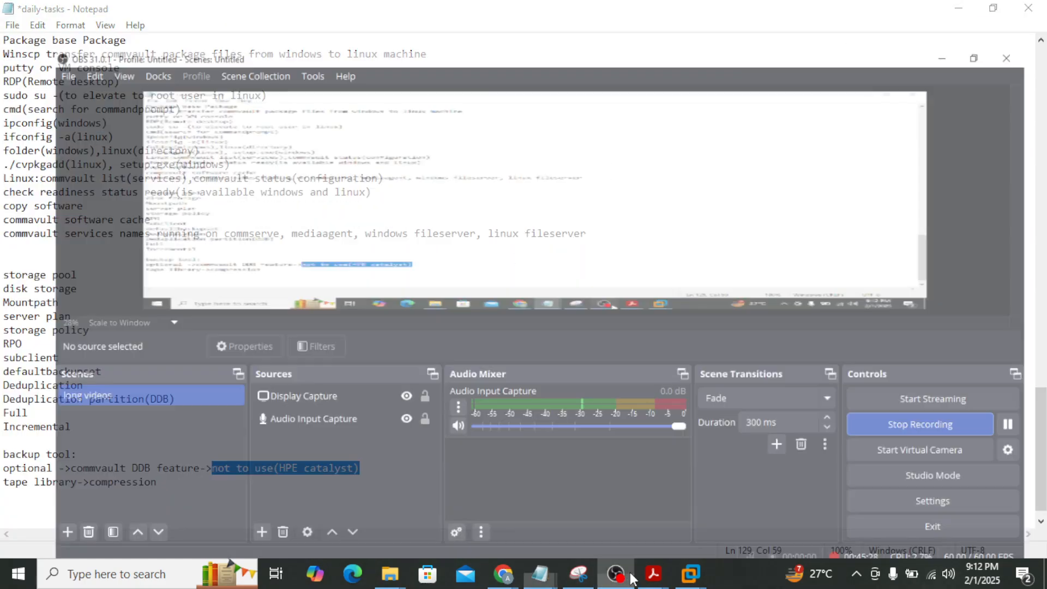